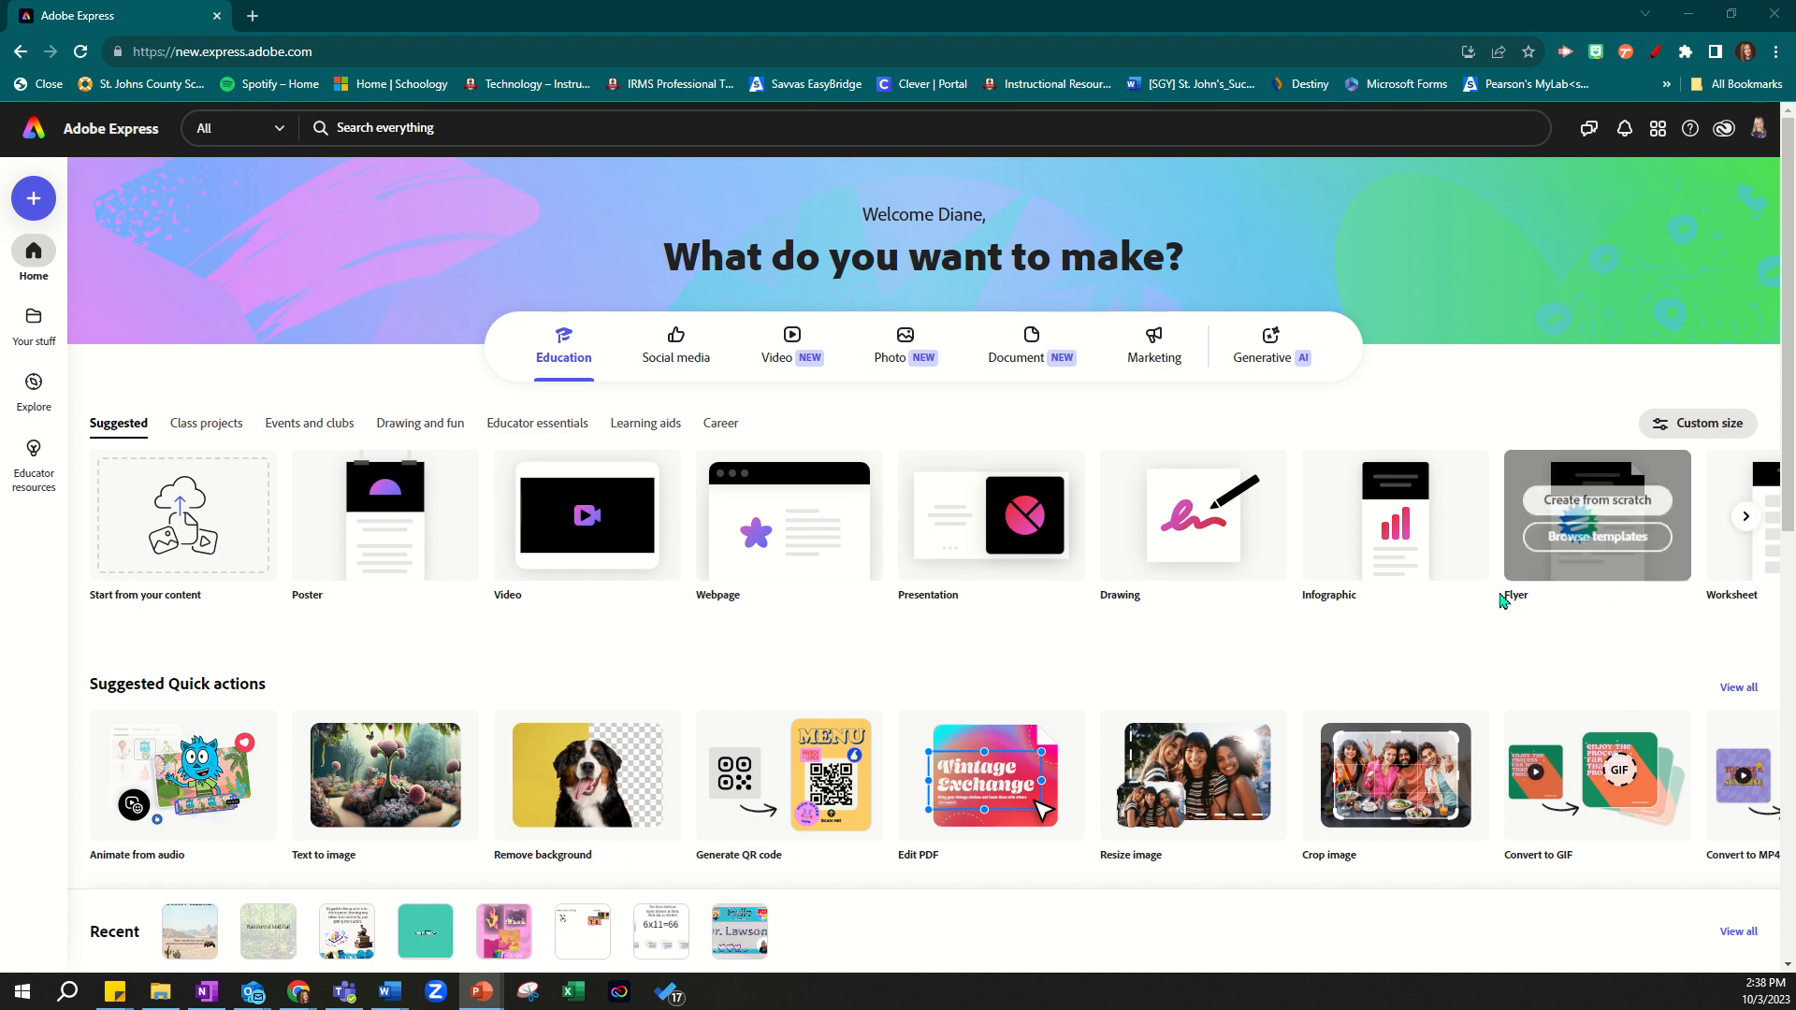
- Create a new flyer from scratch and search the stock photos for "desert"
mouse_move(1534, 615)
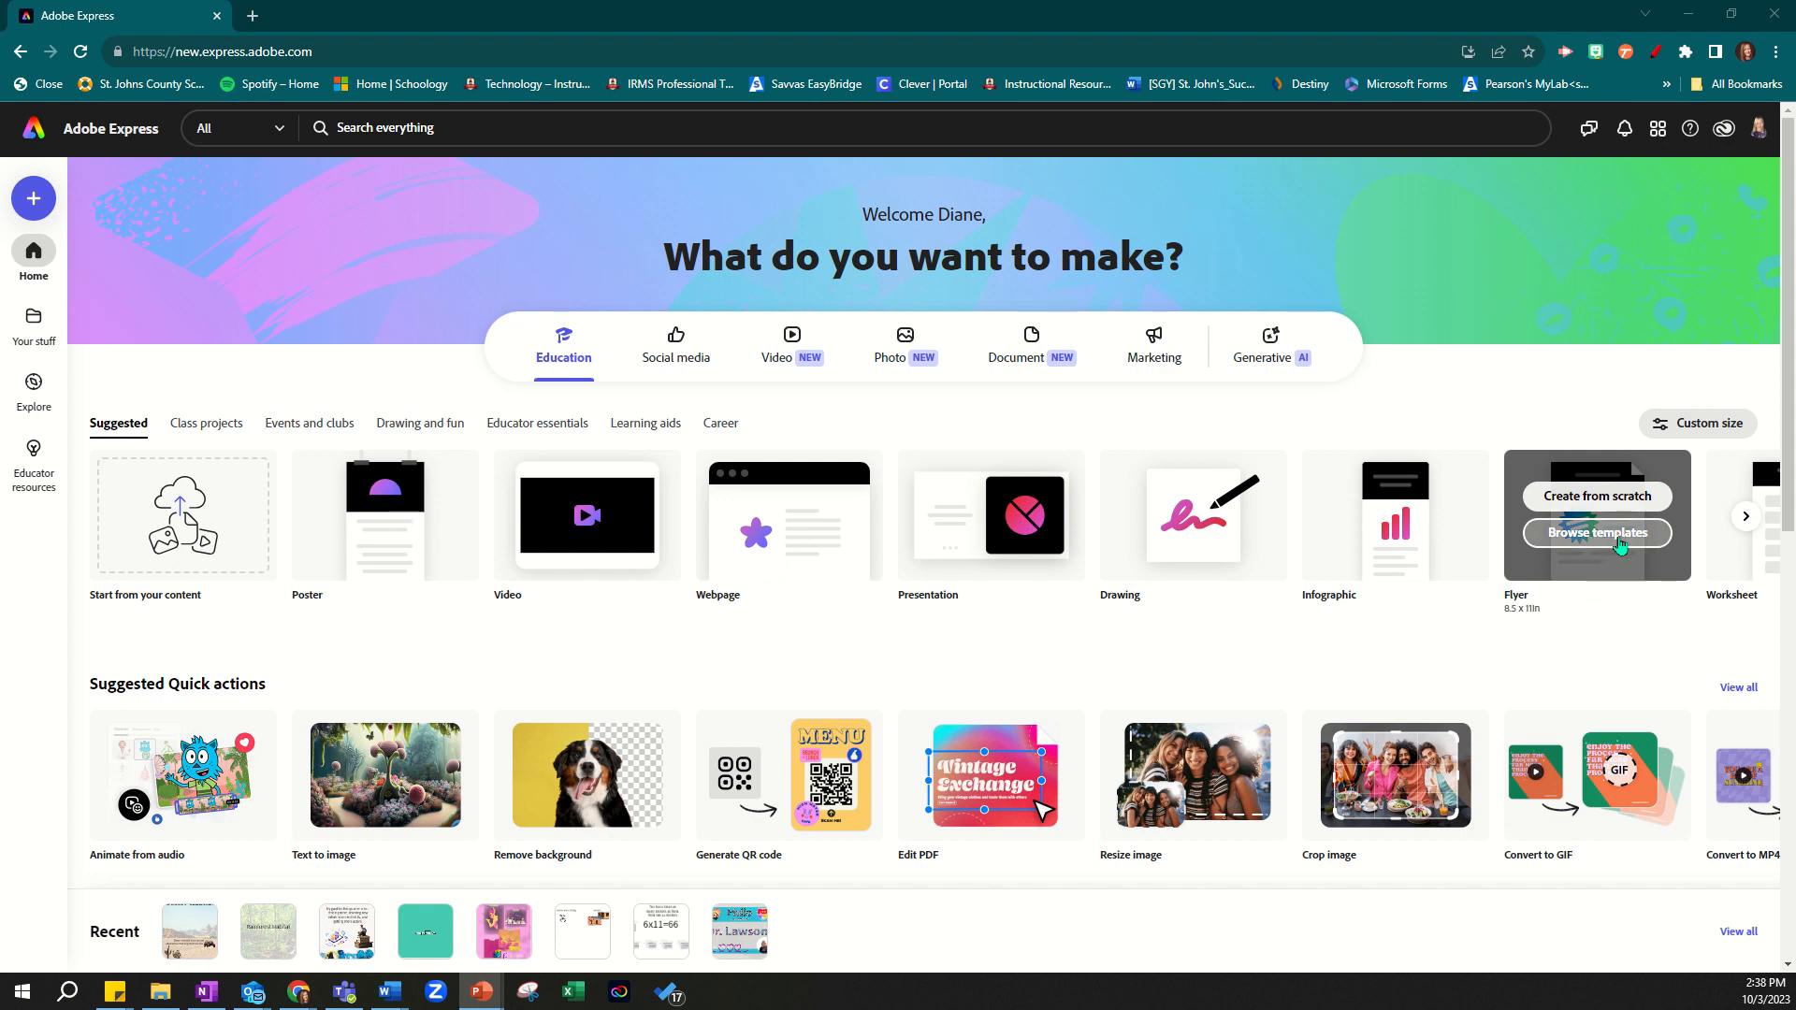
left_click(1589, 502)
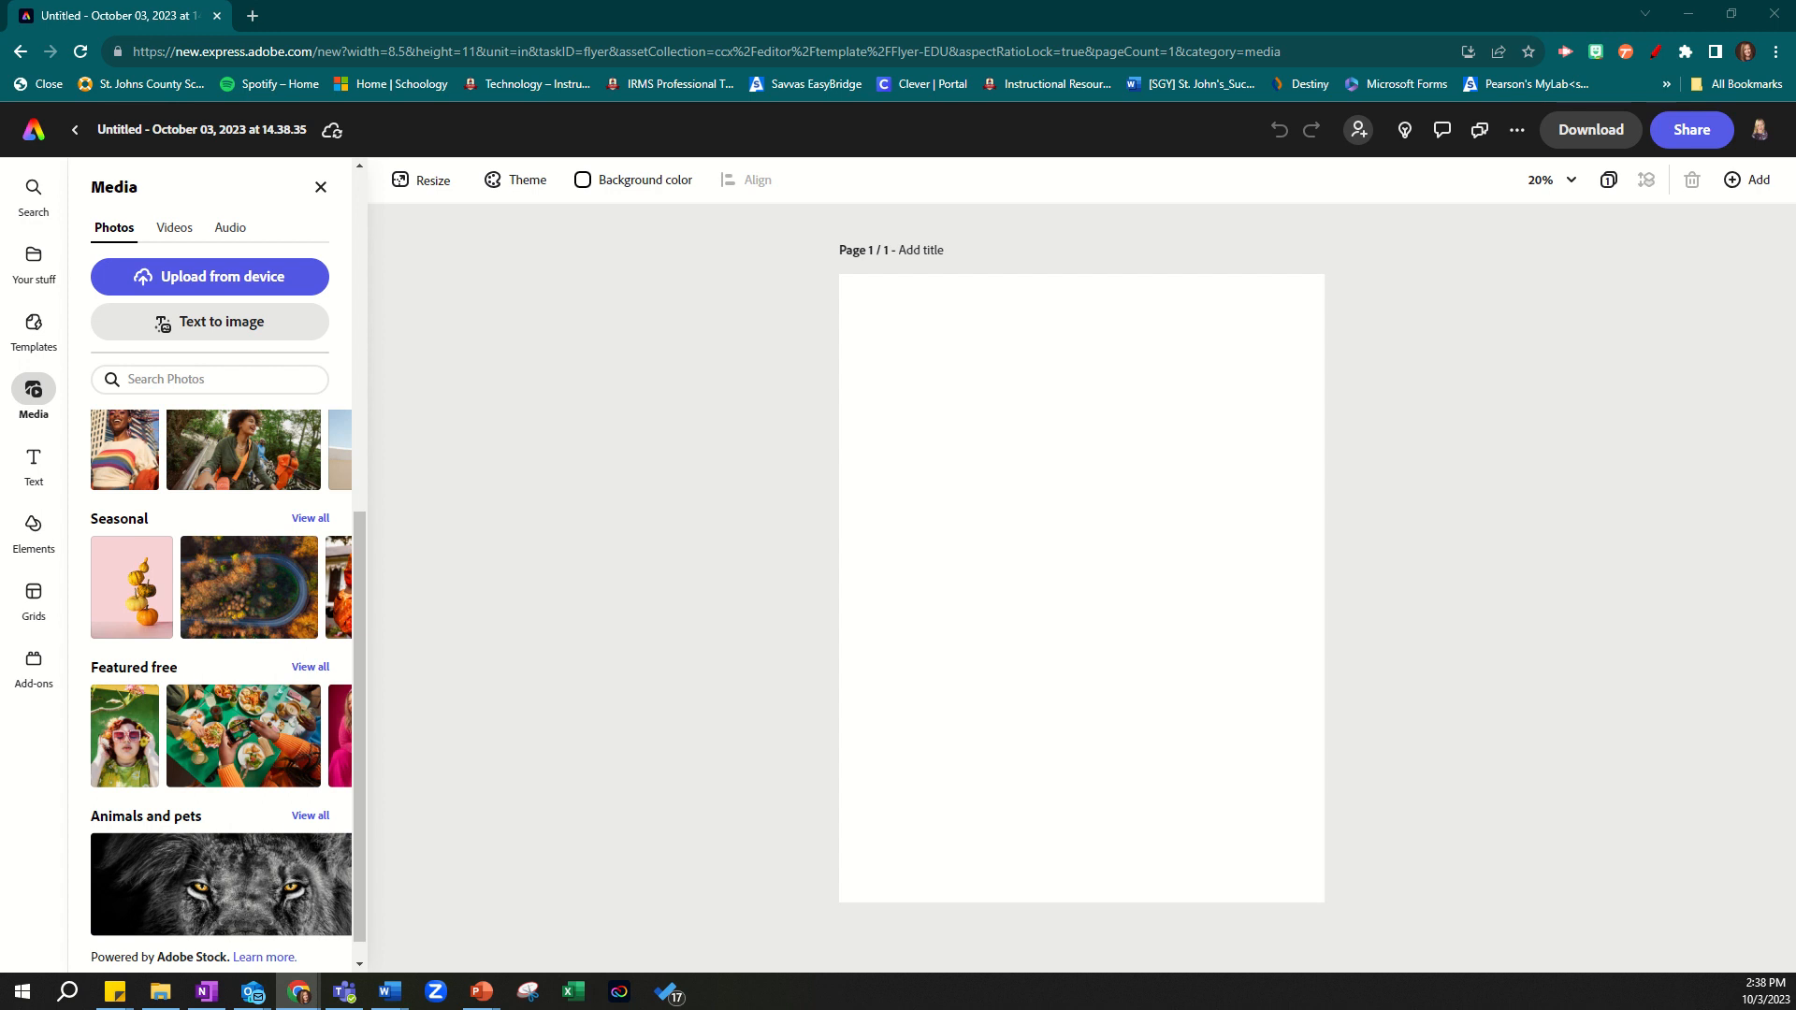
left_click(231, 380)
type("desert")
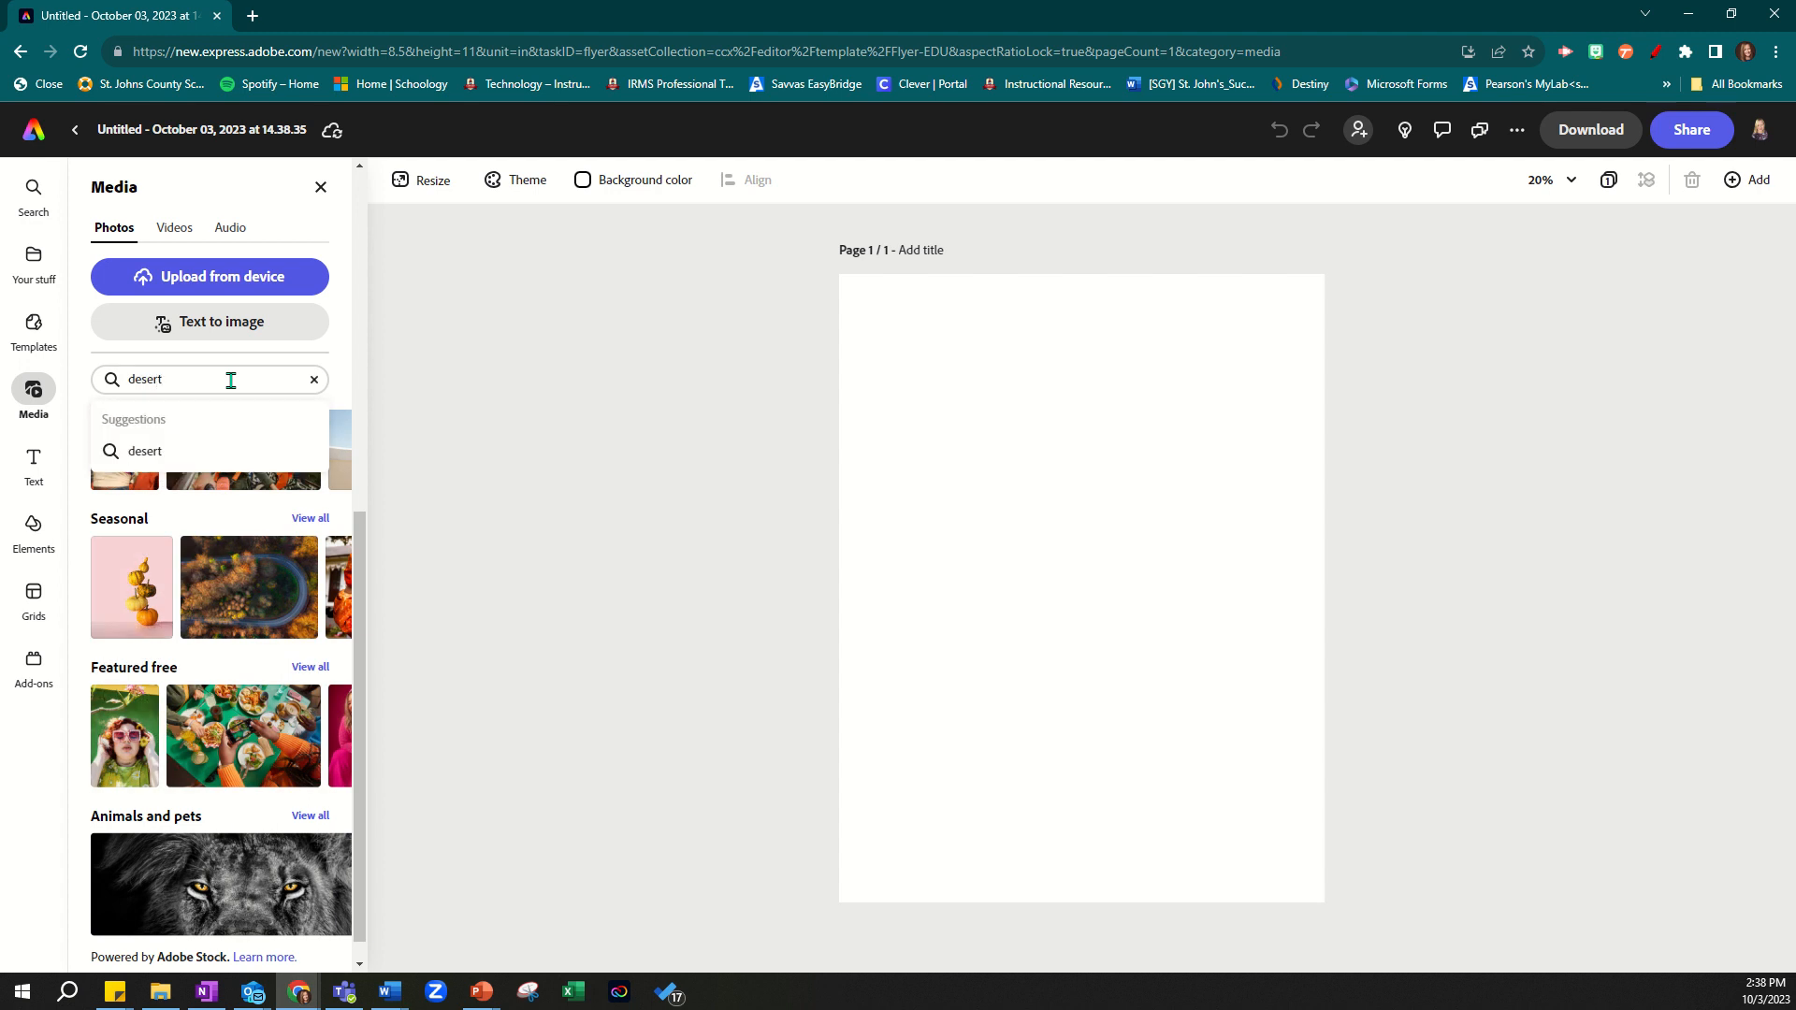
key("Return")
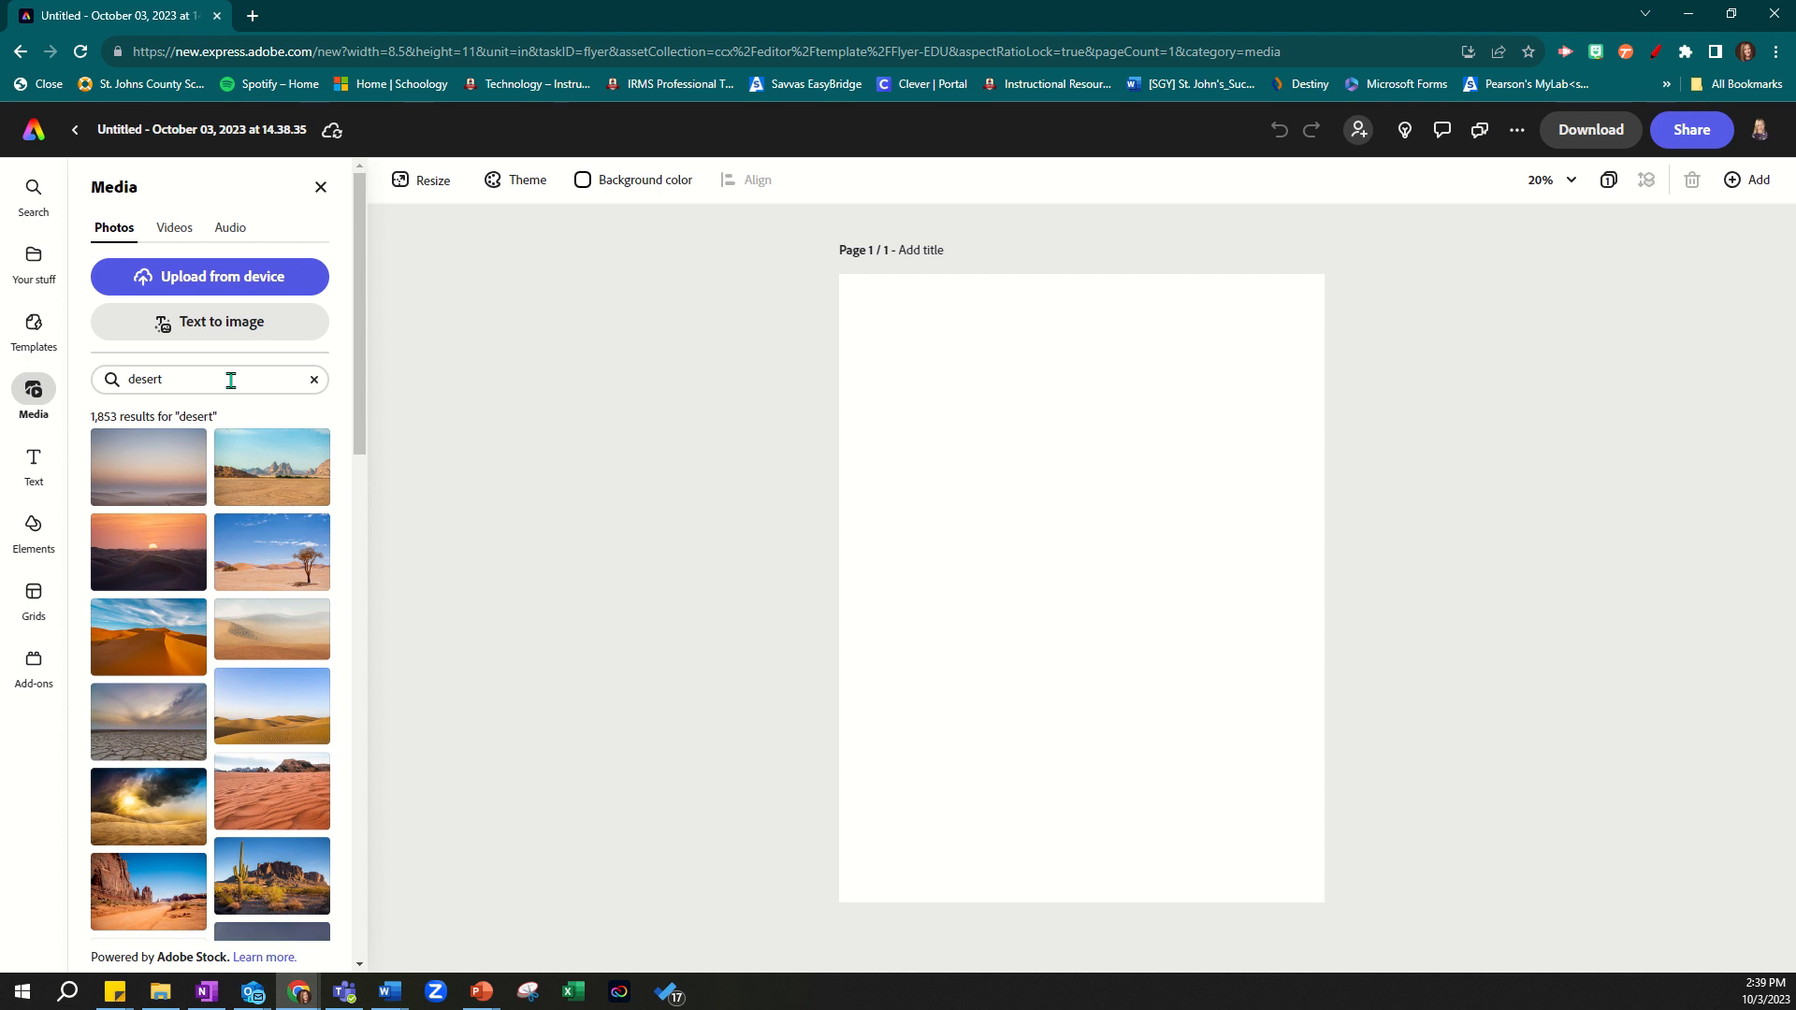
- Place the desert photo with the lone tree on the page, enlarge it, and set it as the page background
left_click(271, 555)
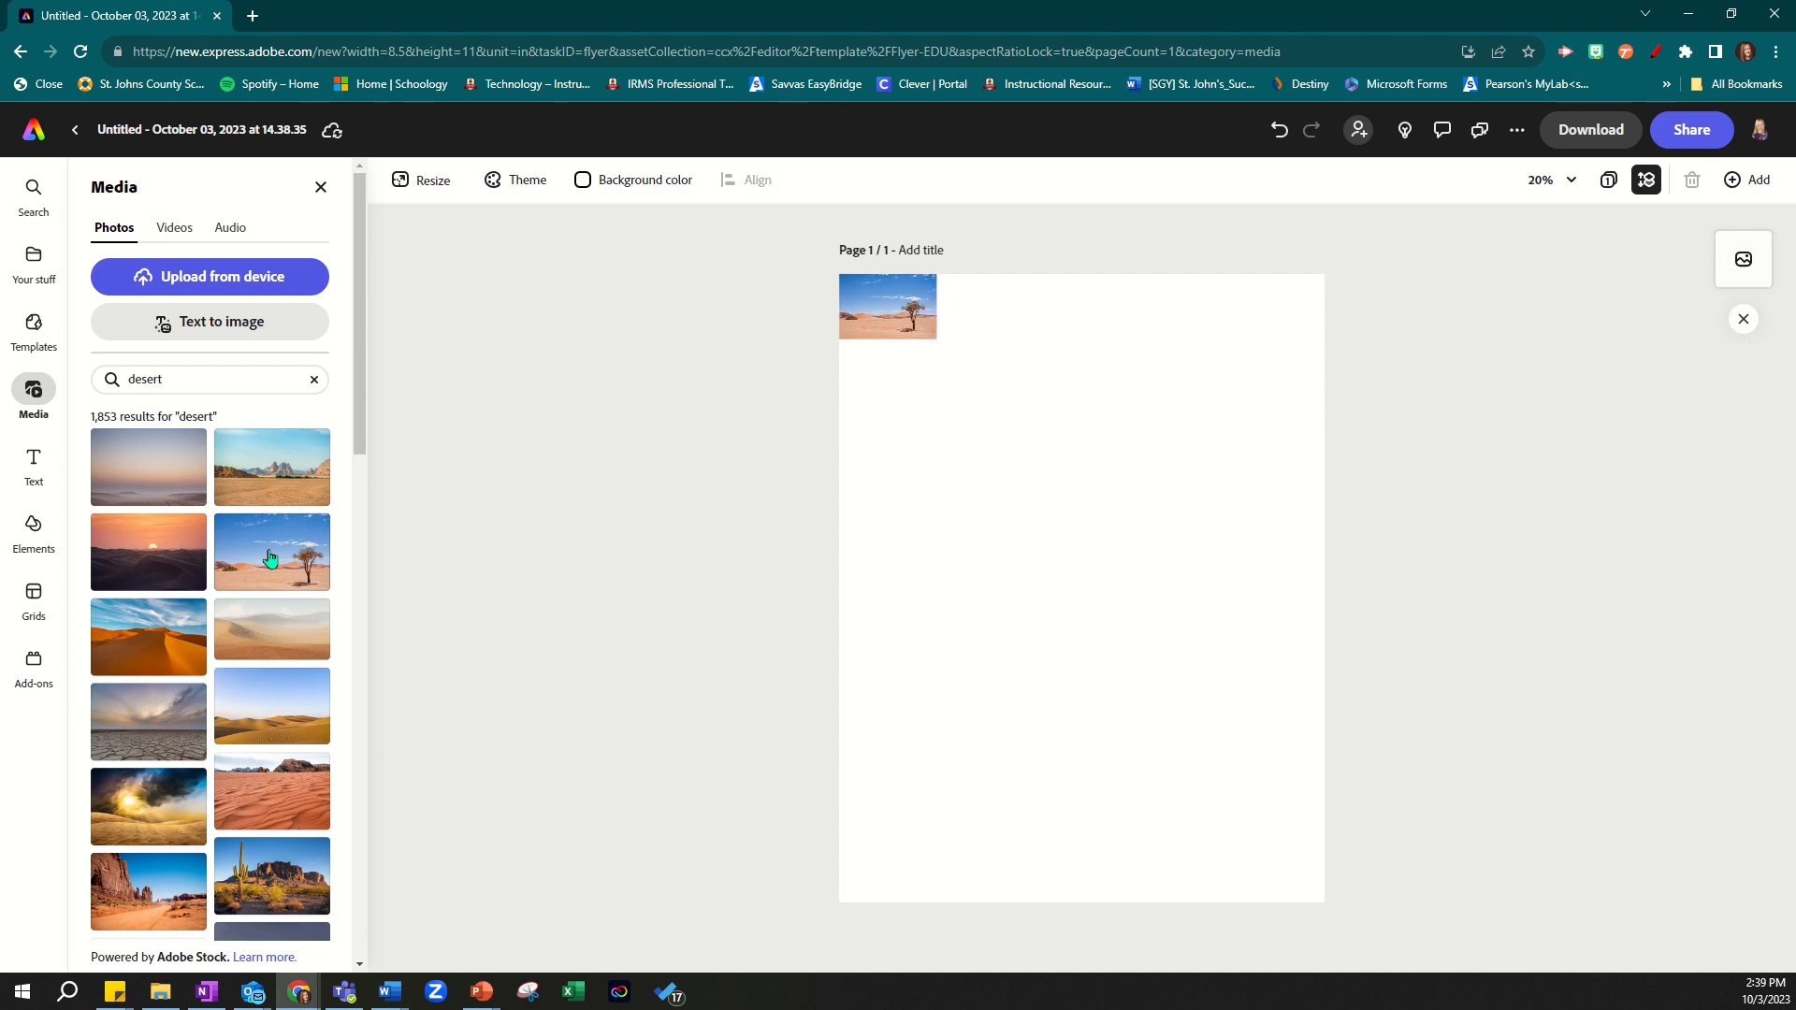
left_click(874, 316)
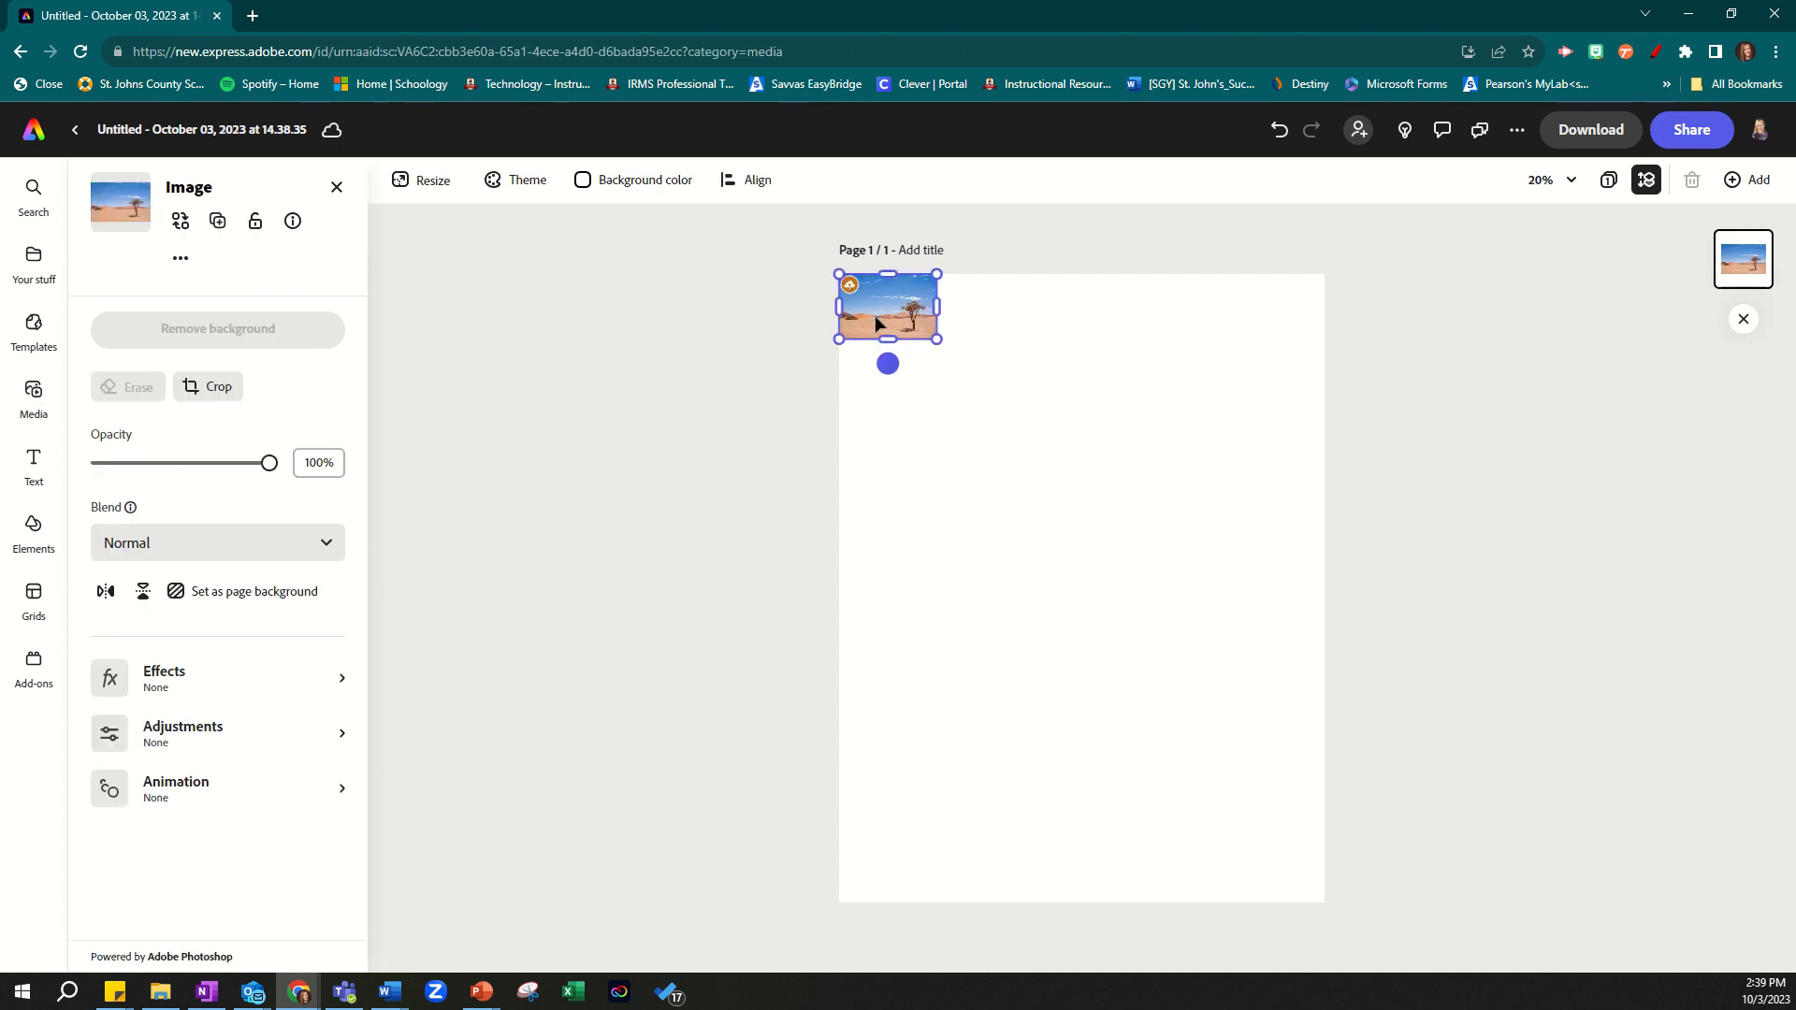
left_click_drag(936, 338, 1187, 535)
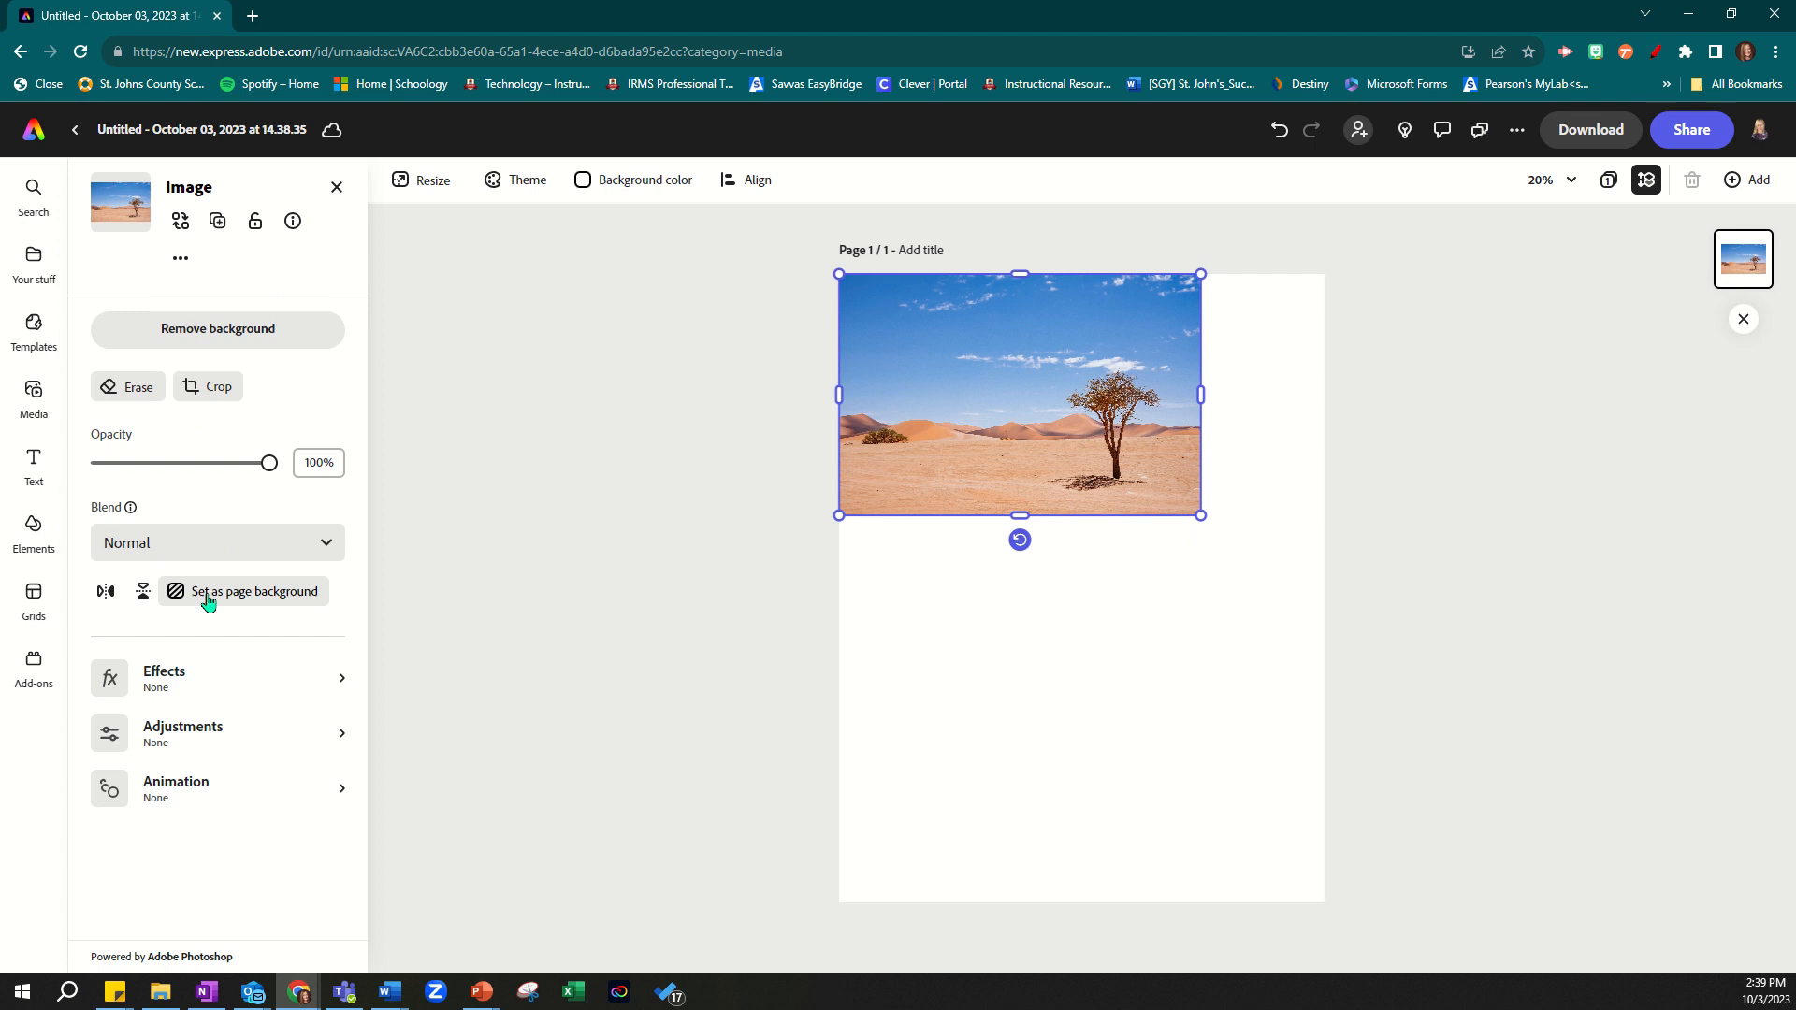
left_click(241, 603)
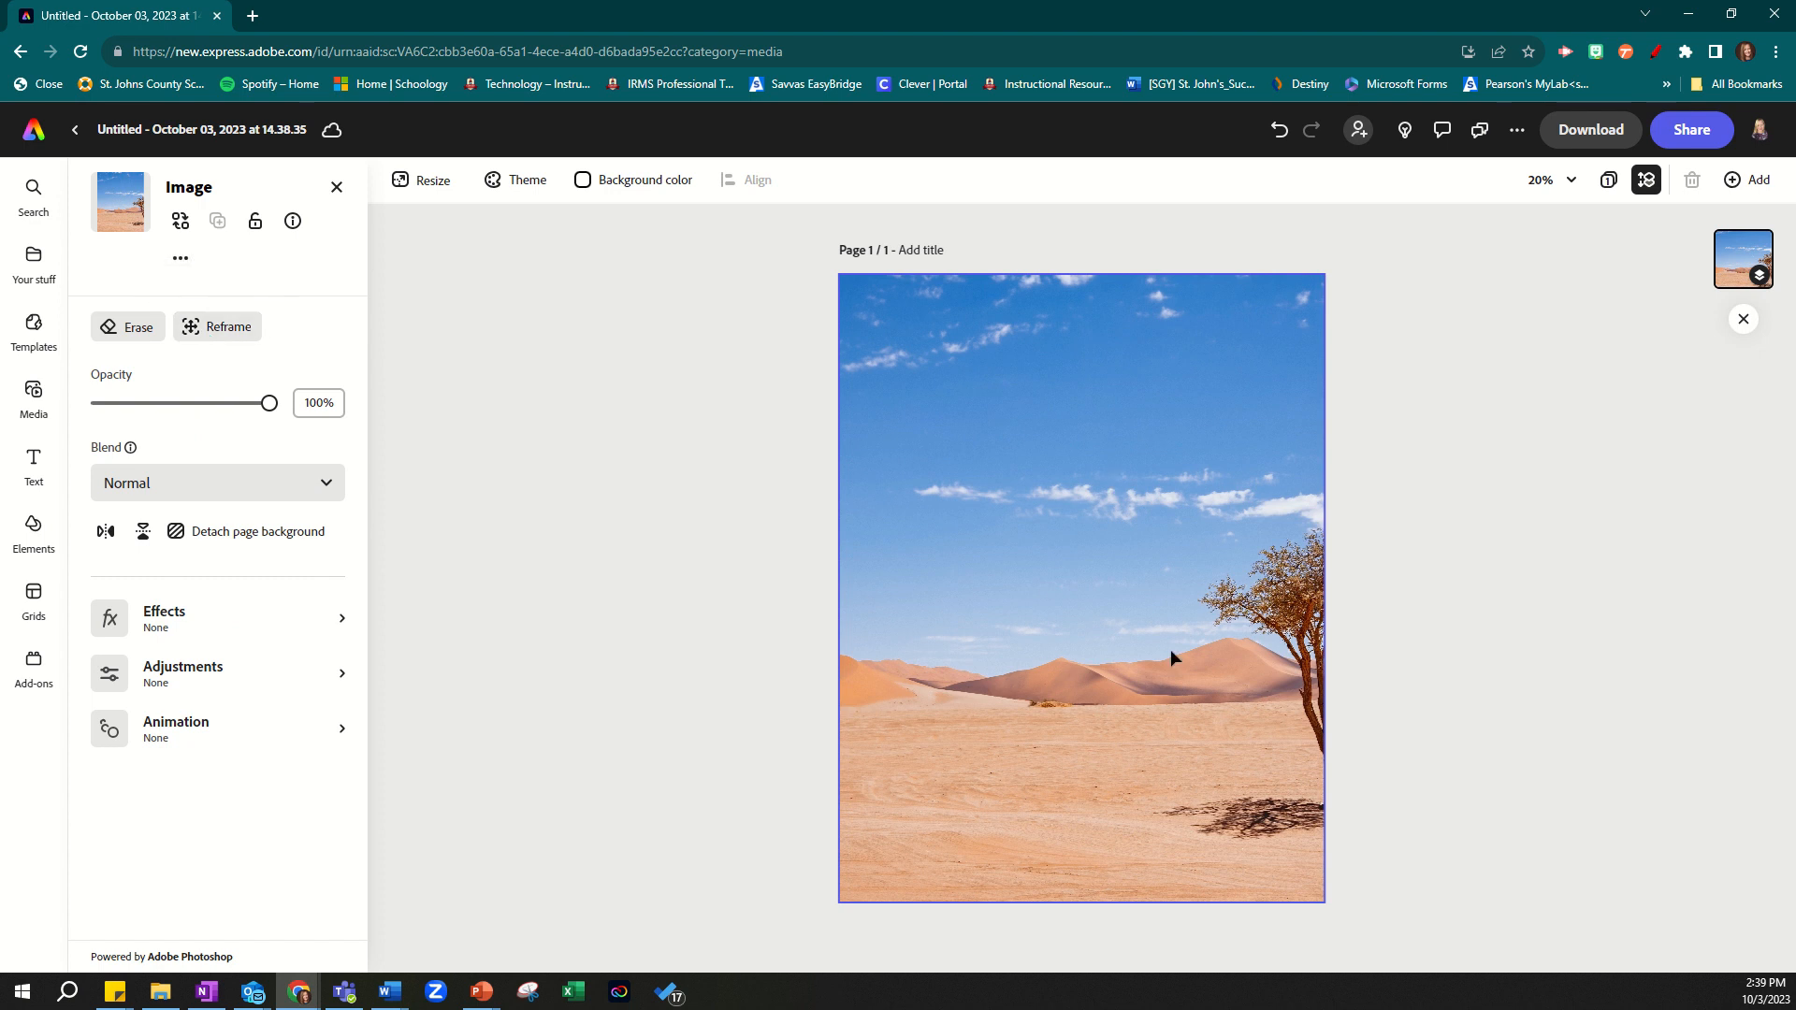
- Reframe the background photo, enlarging and shifting it so the dunes and bush fill the page and the tree falls outside
left_click(219, 333)
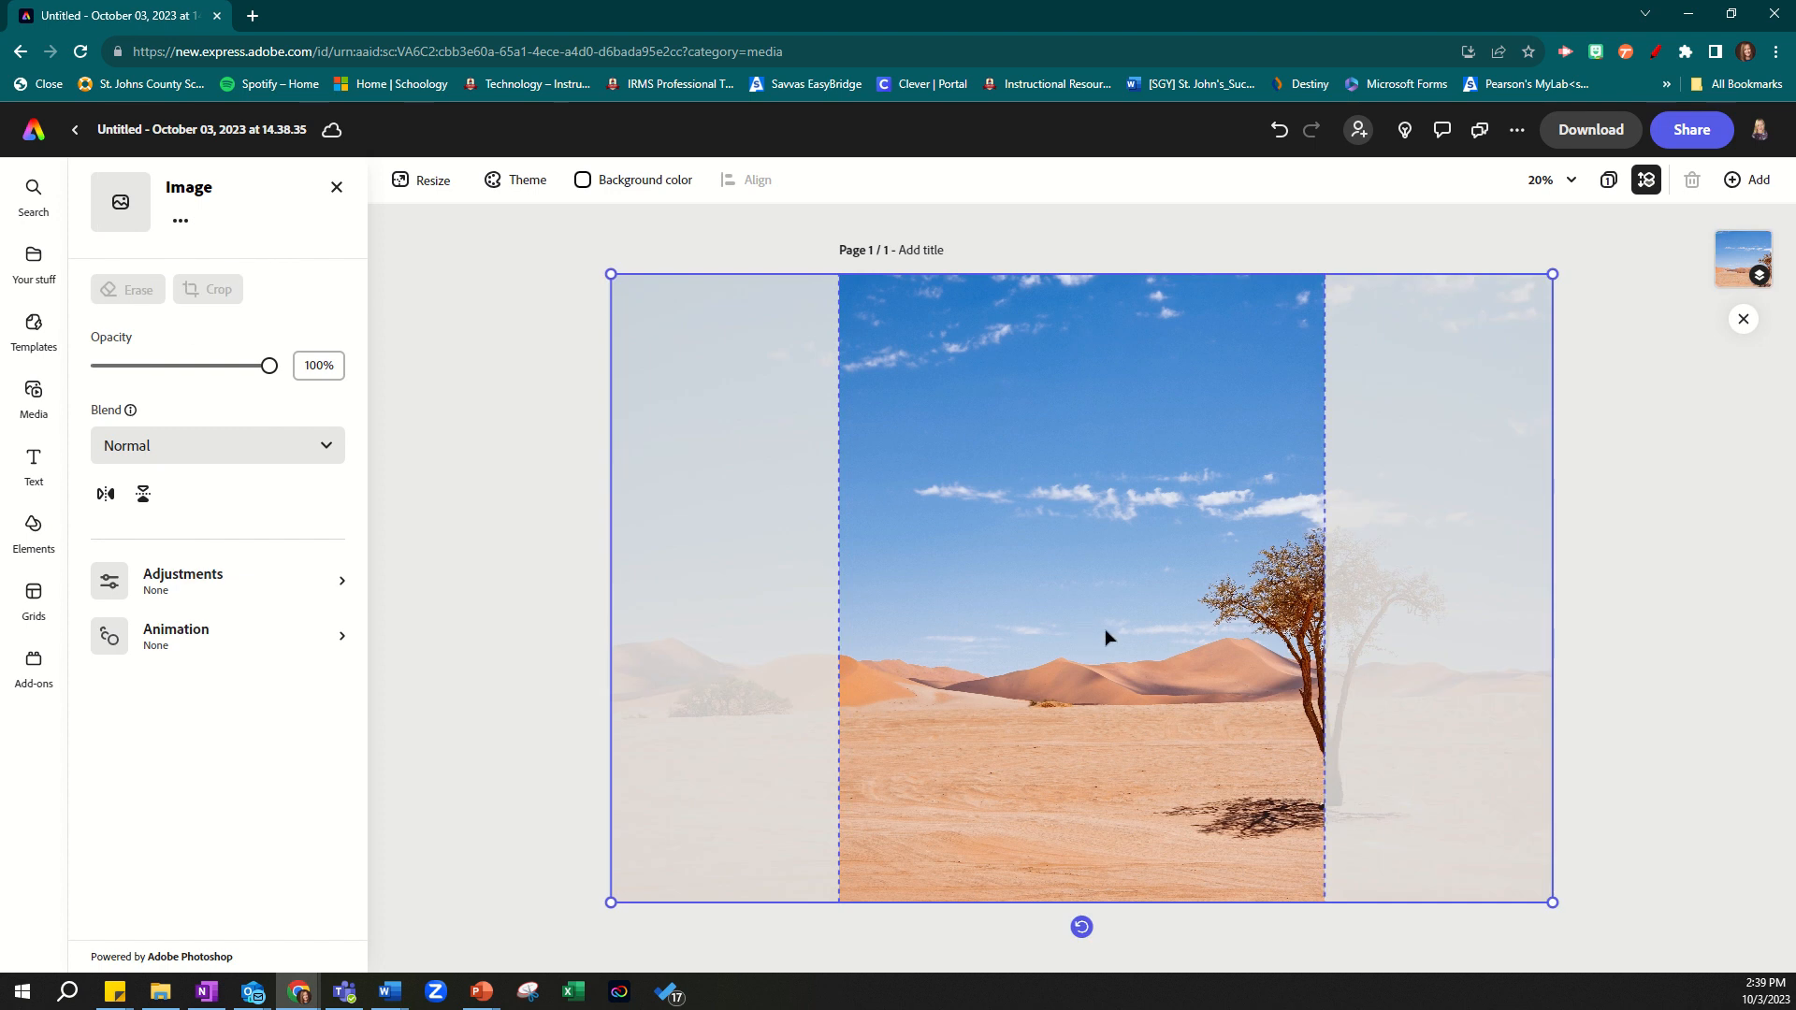
left_click_drag(1104, 629, 1304, 630)
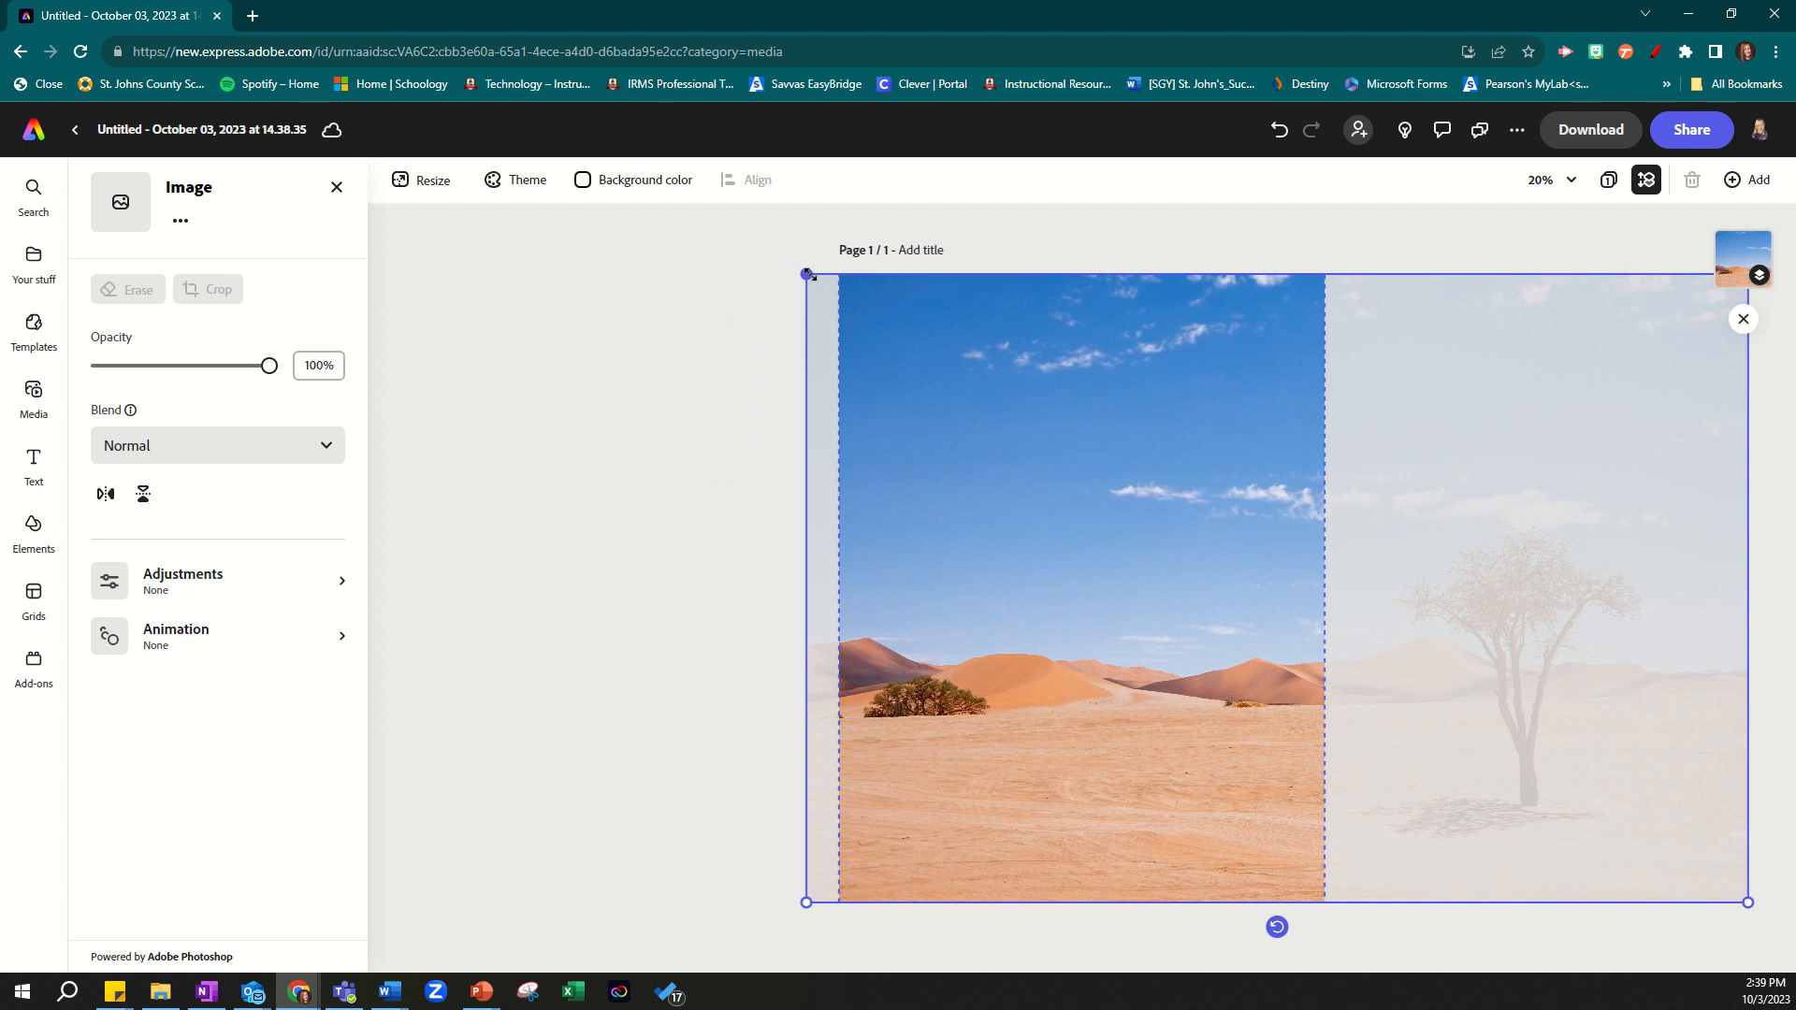
left_click_drag(806, 275, 559, 117)
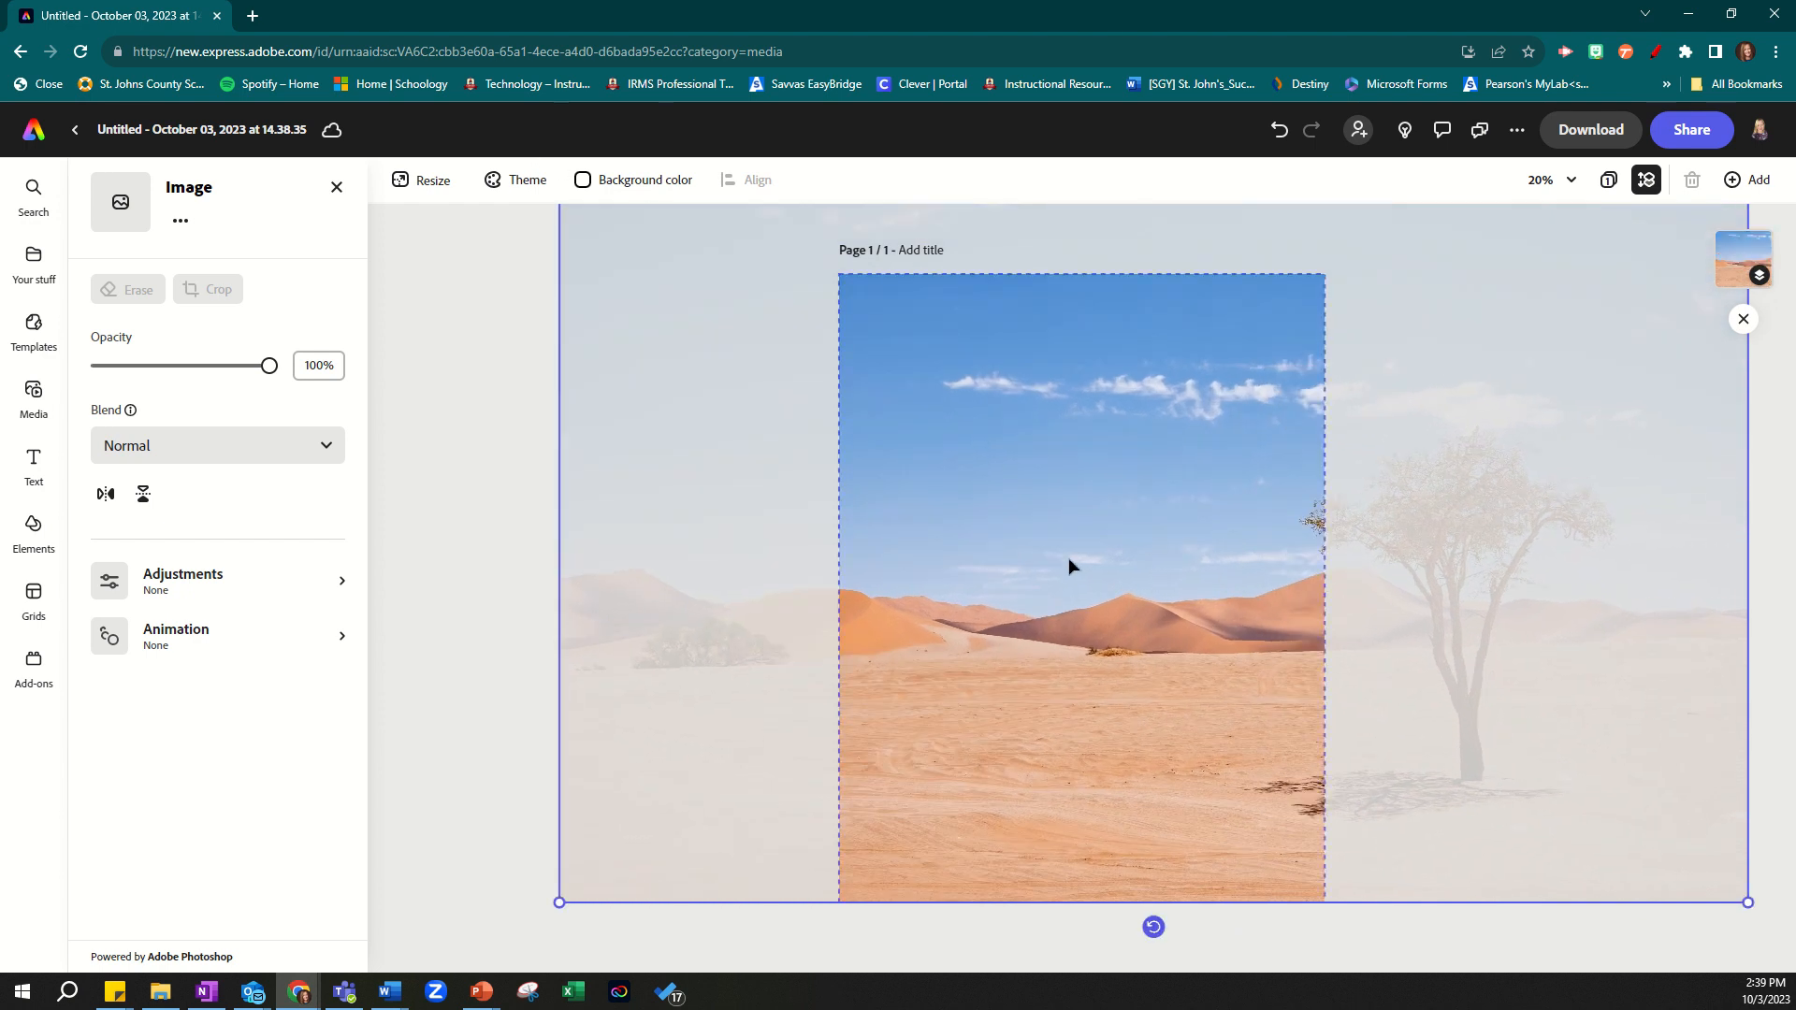
left_click_drag(1071, 565, 1260, 570)
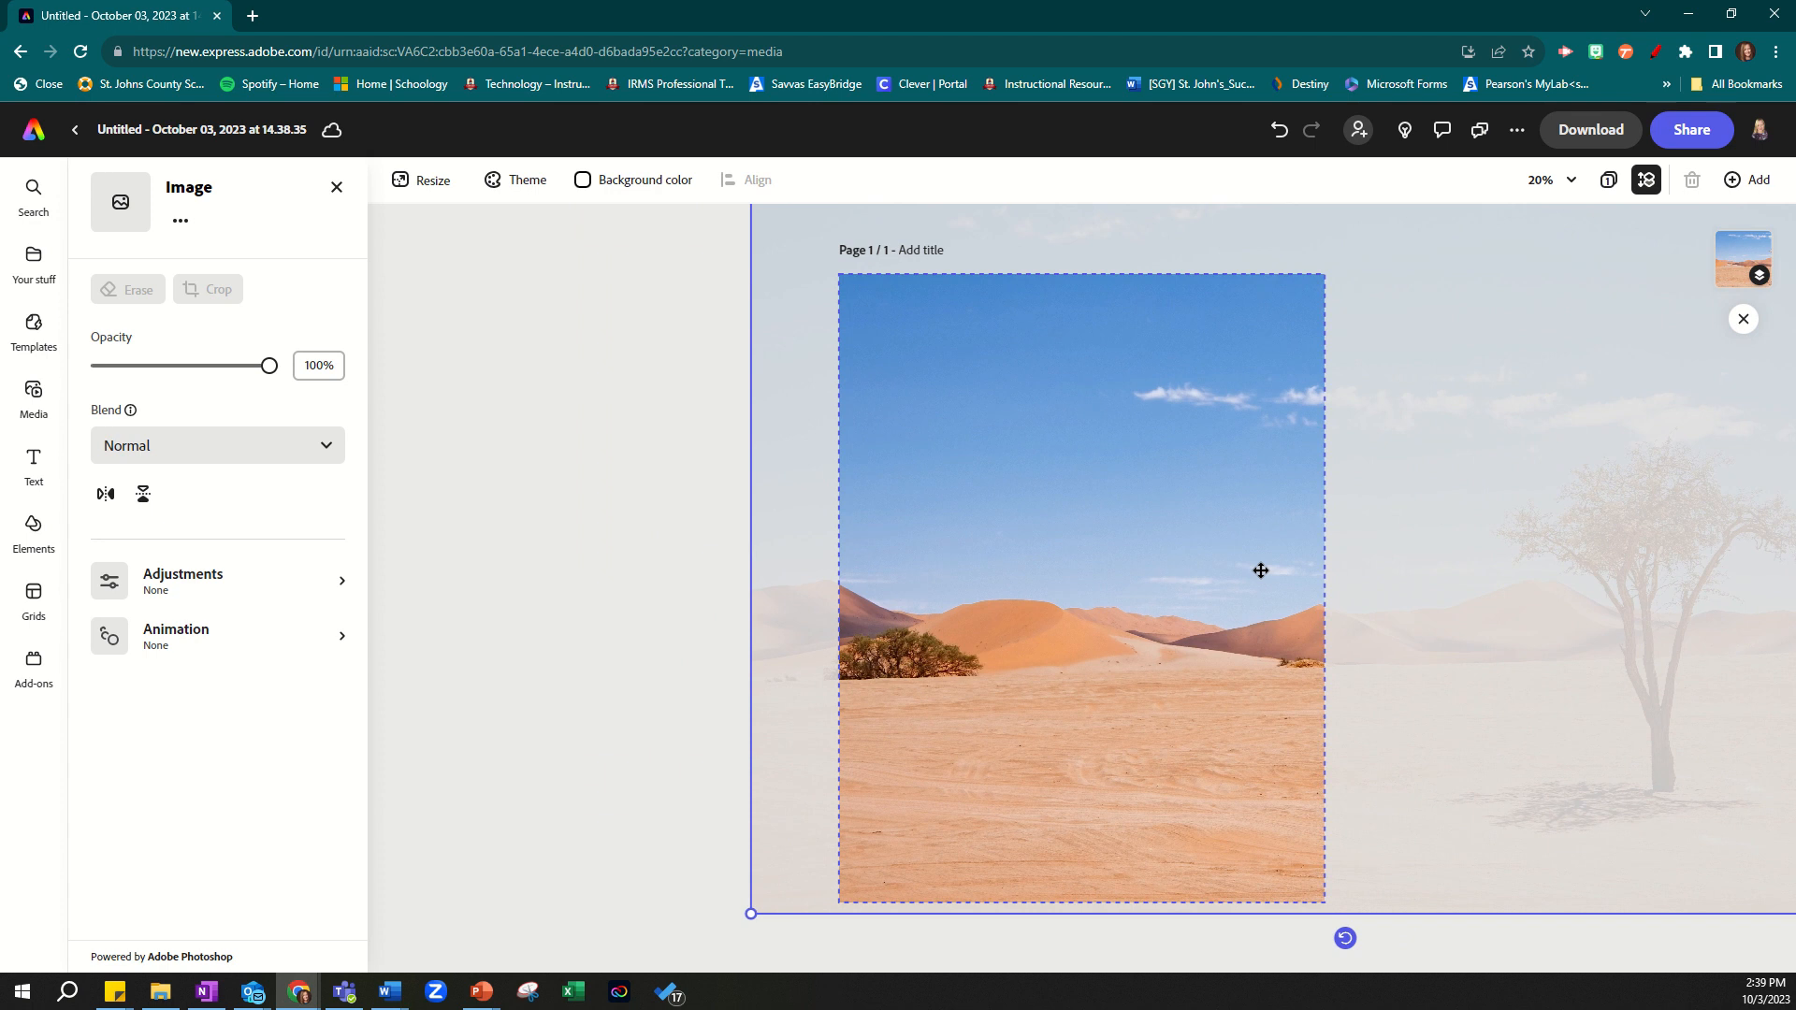
left_click(500, 794)
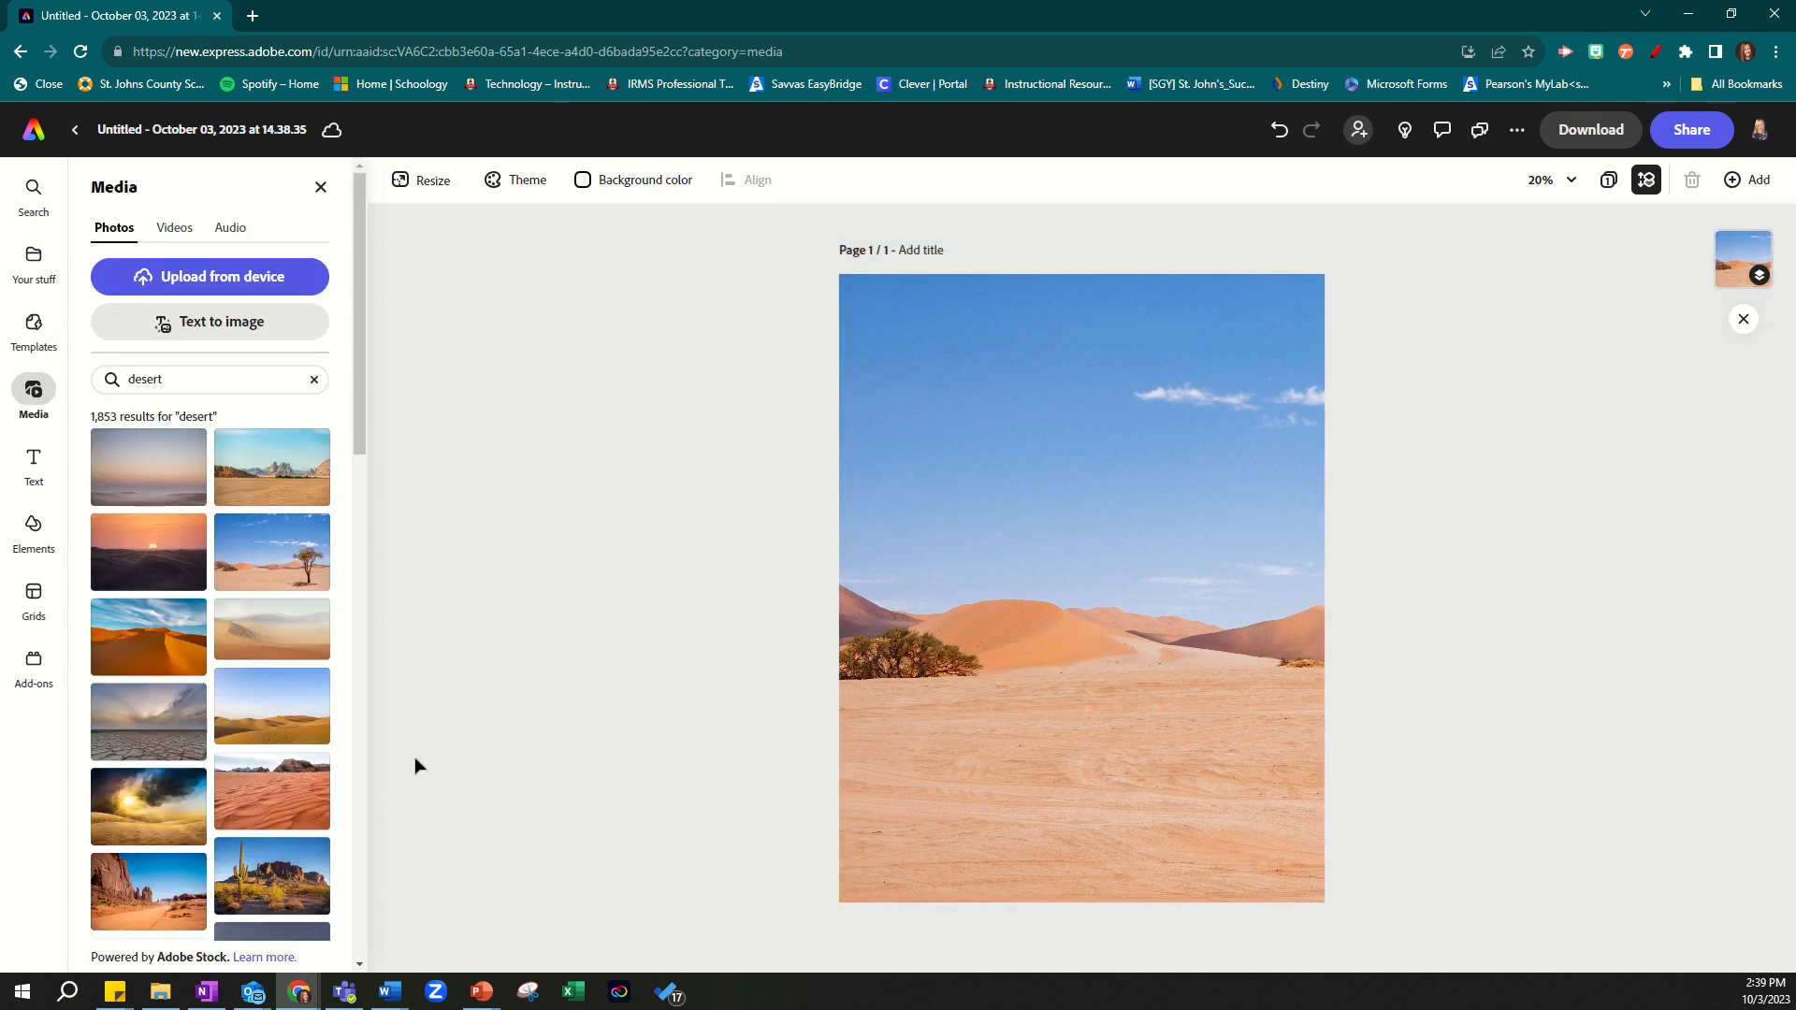
- Lower the background photo's opacity to 56%
left_click(1060, 711)
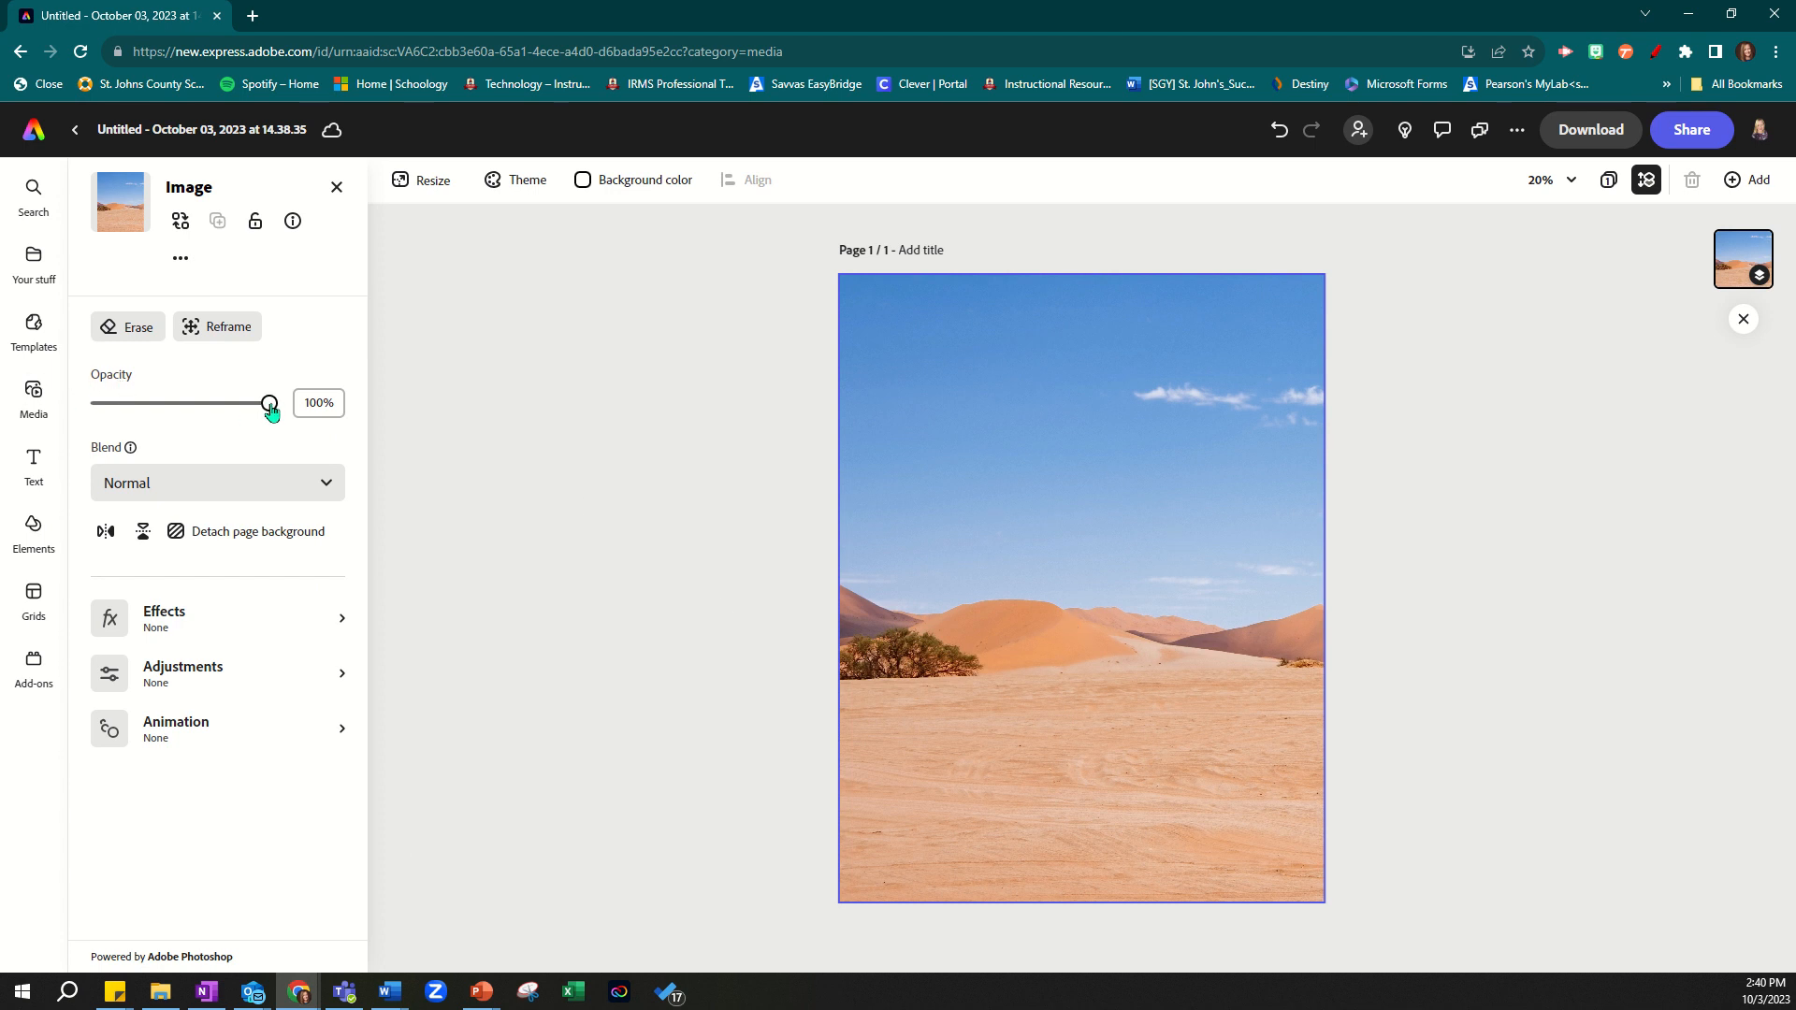
left_click_drag(269, 404, 194, 404)
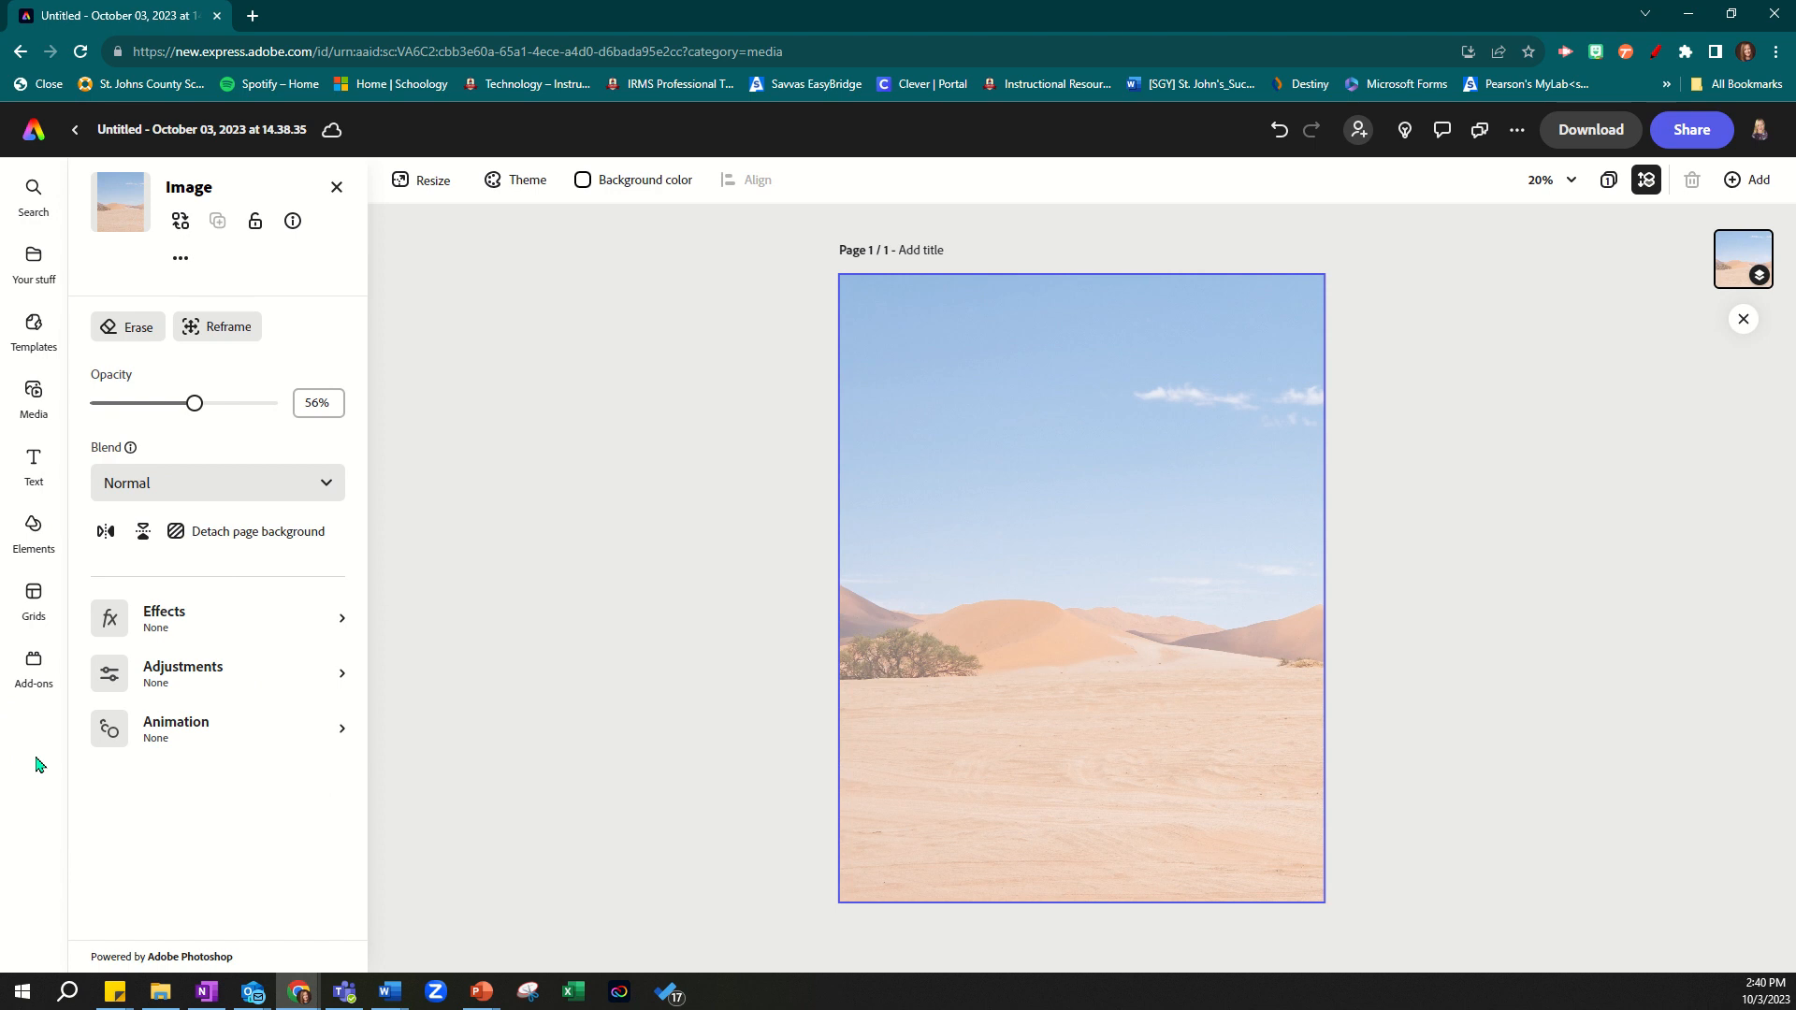
- Add a text box to the flyer reading "Desert Habitat"
left_click(35, 460)
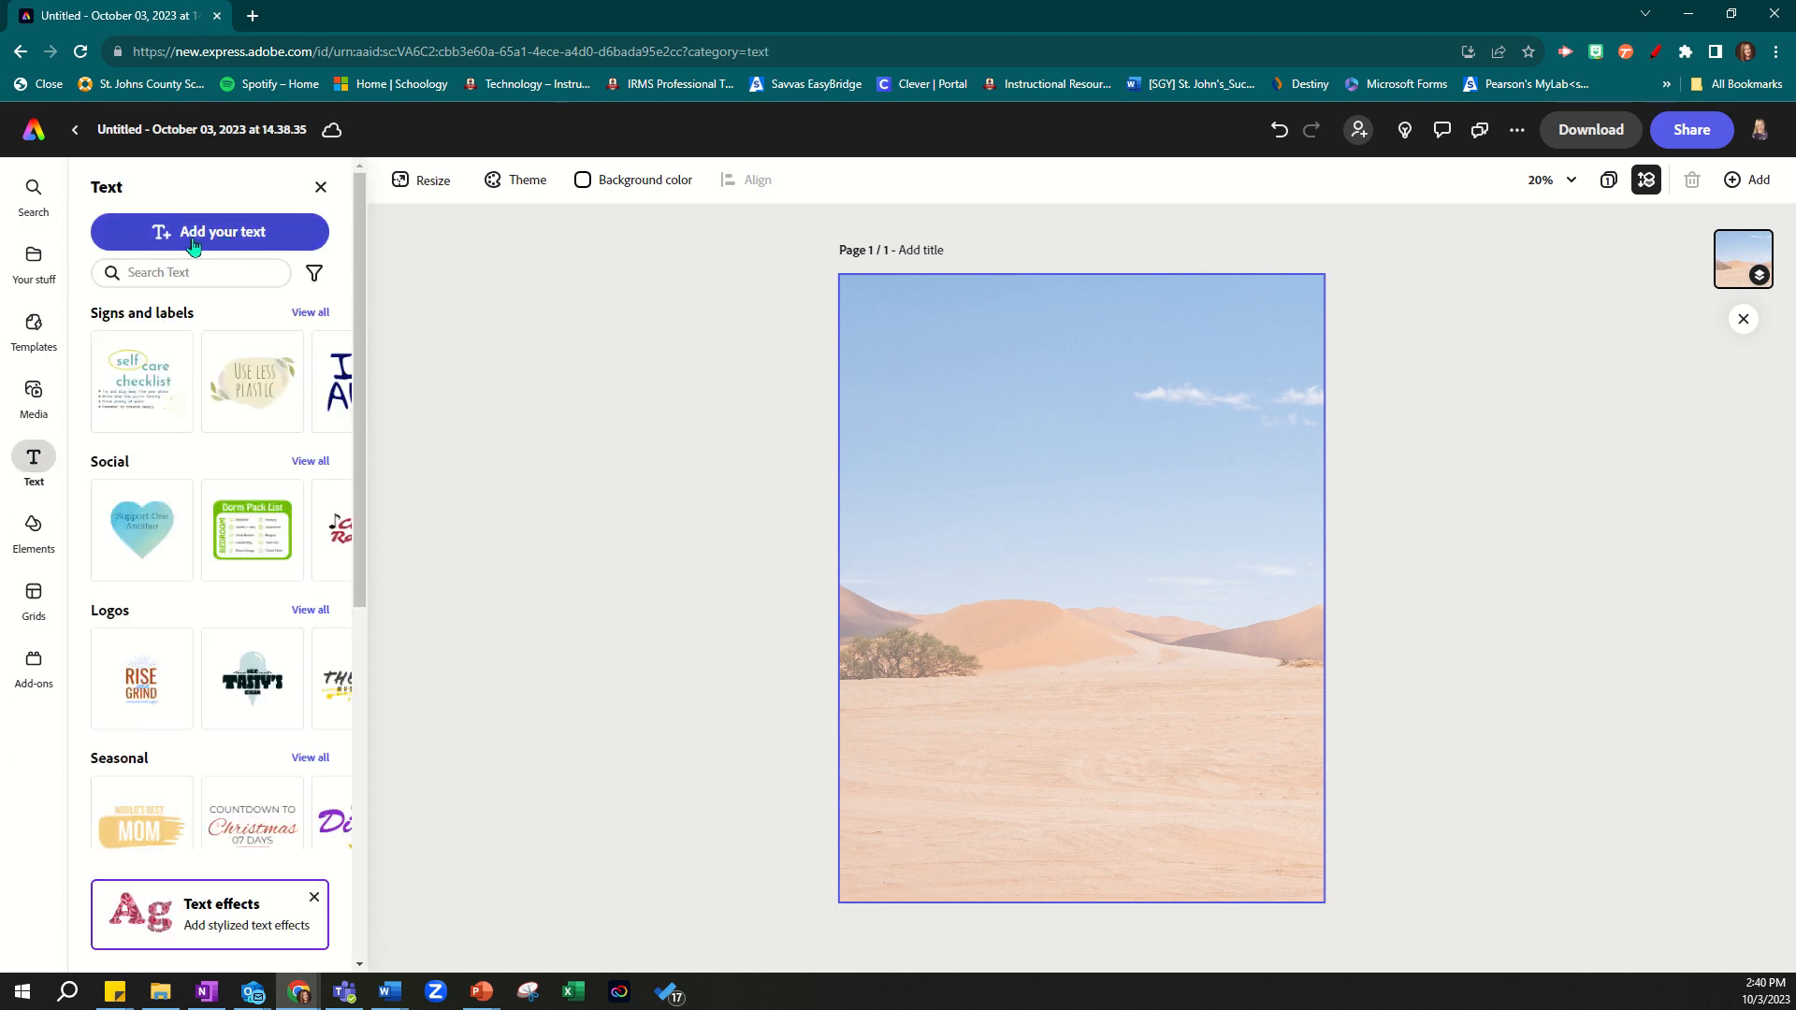
left_click(193, 239)
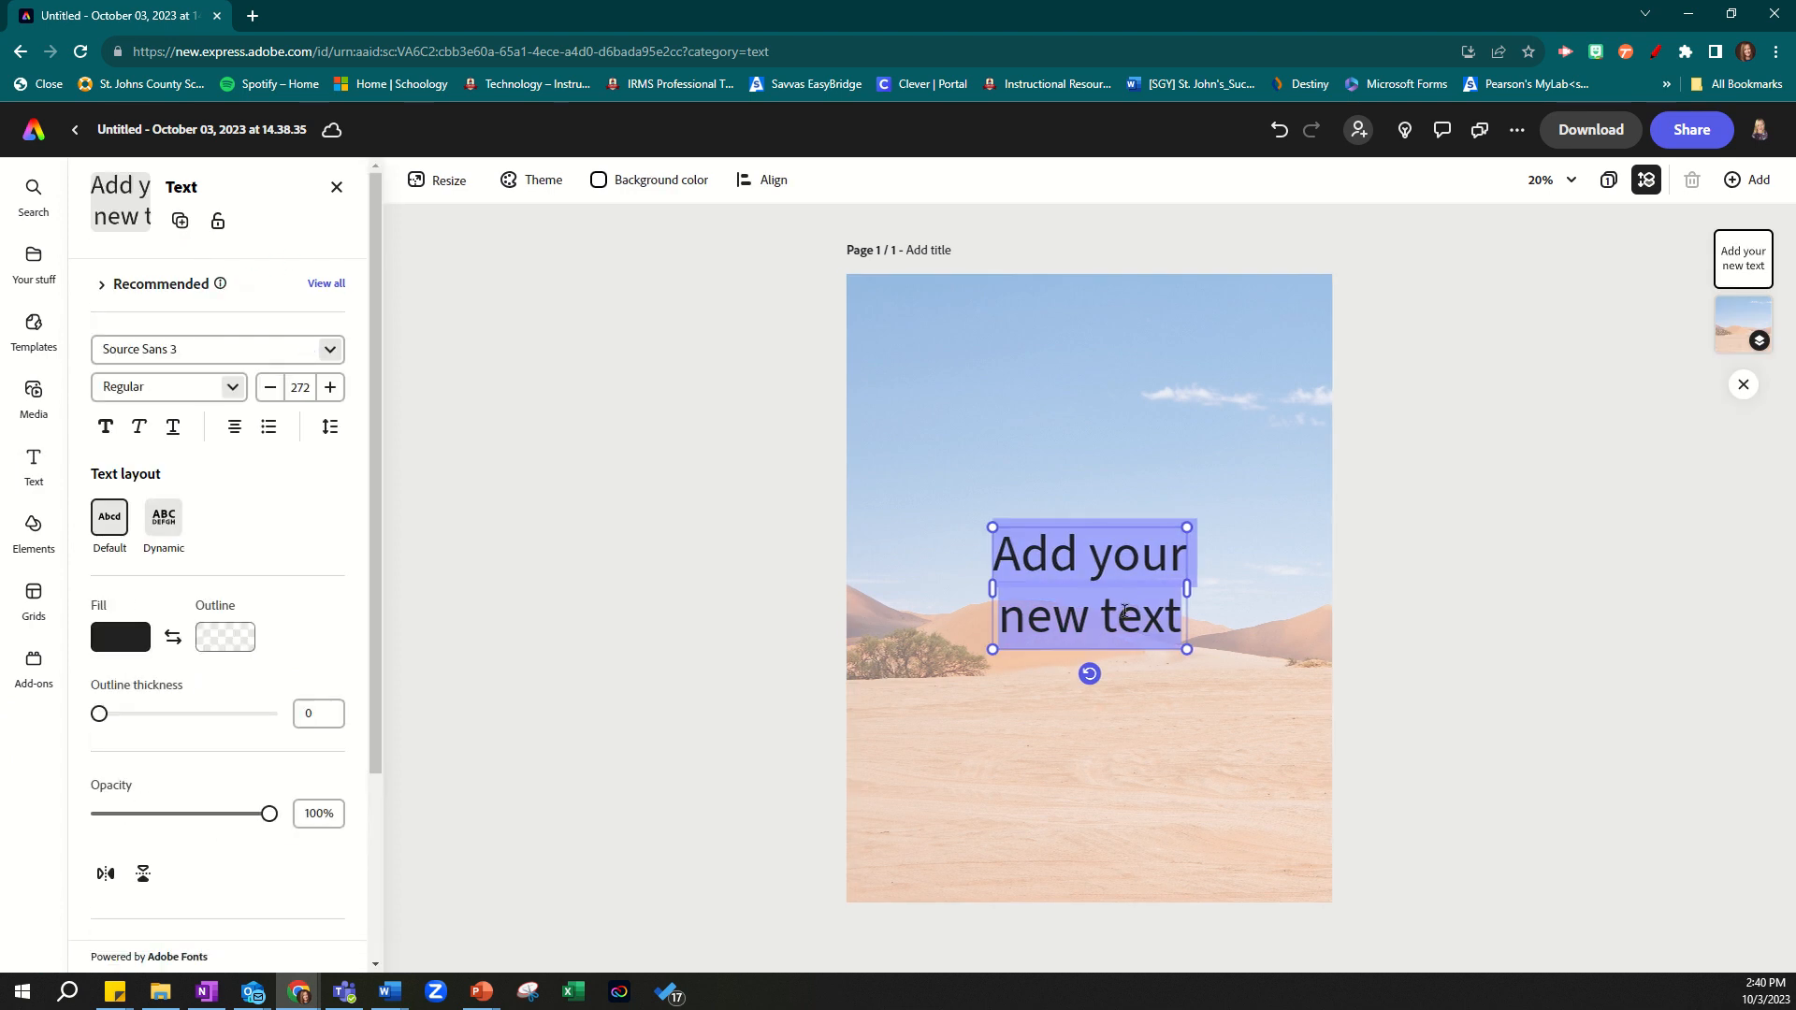
type("Desert")
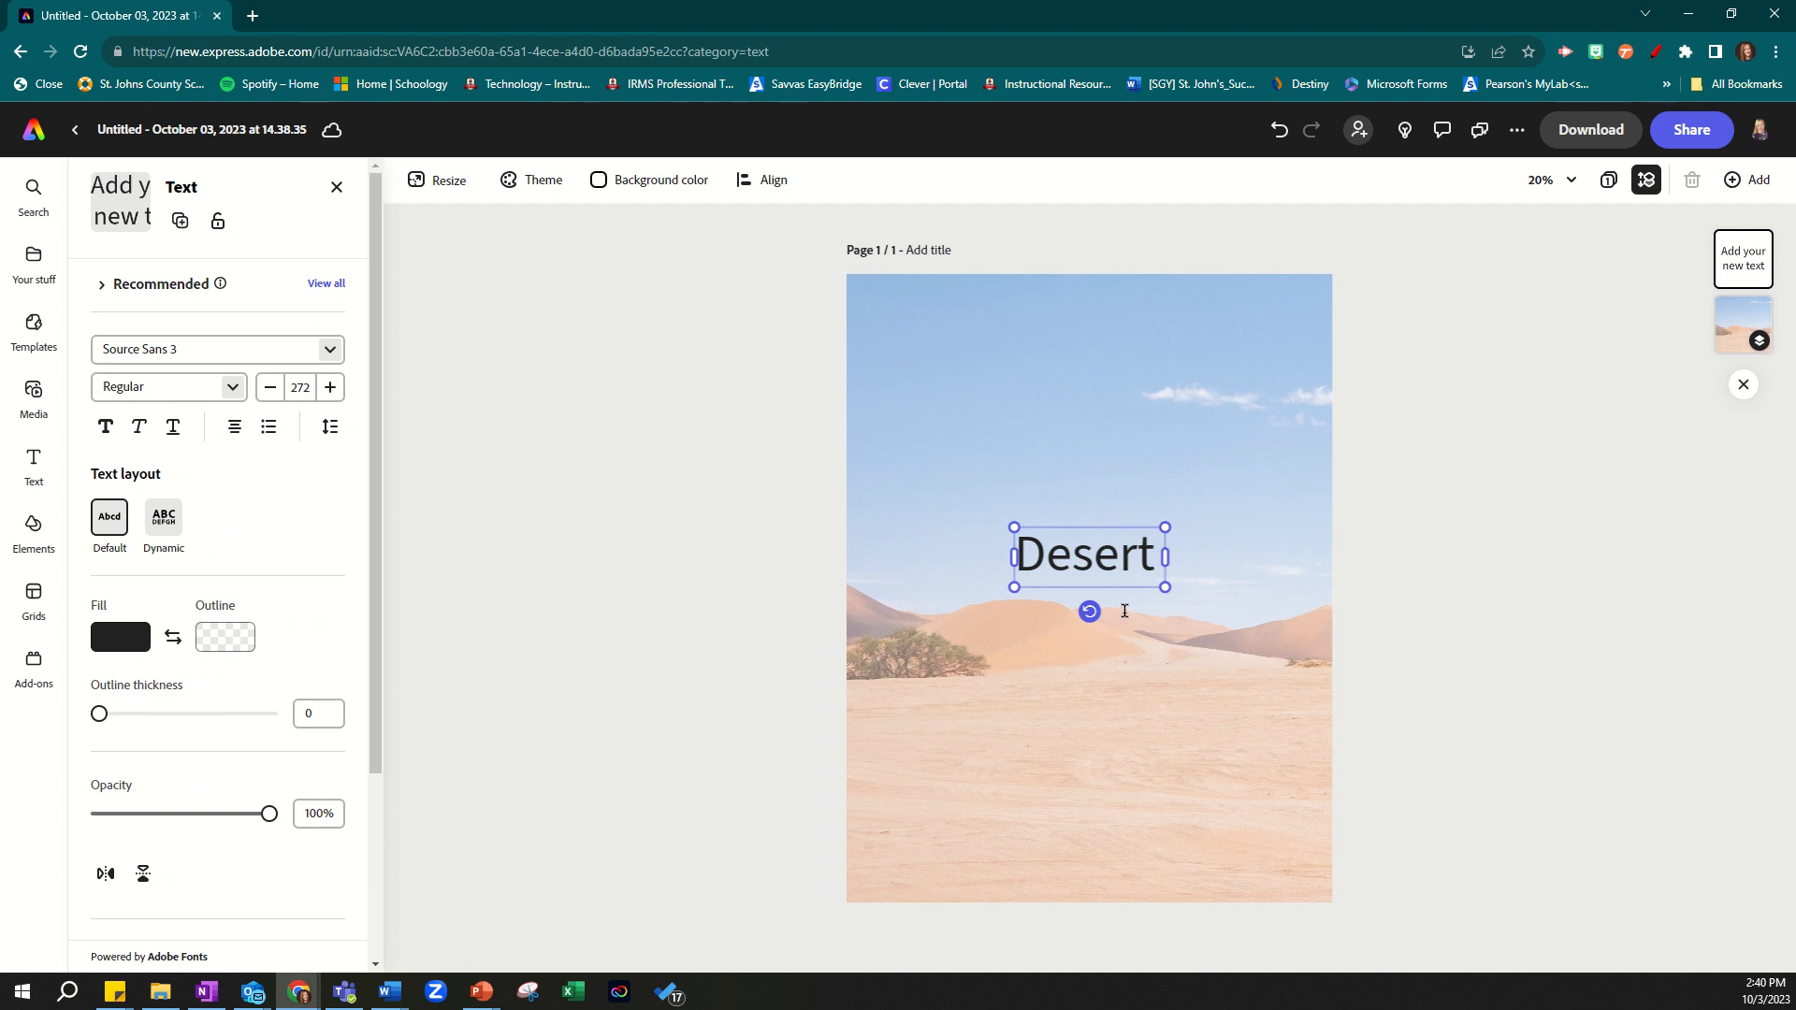
type(" Haba")
key("BackSpace")
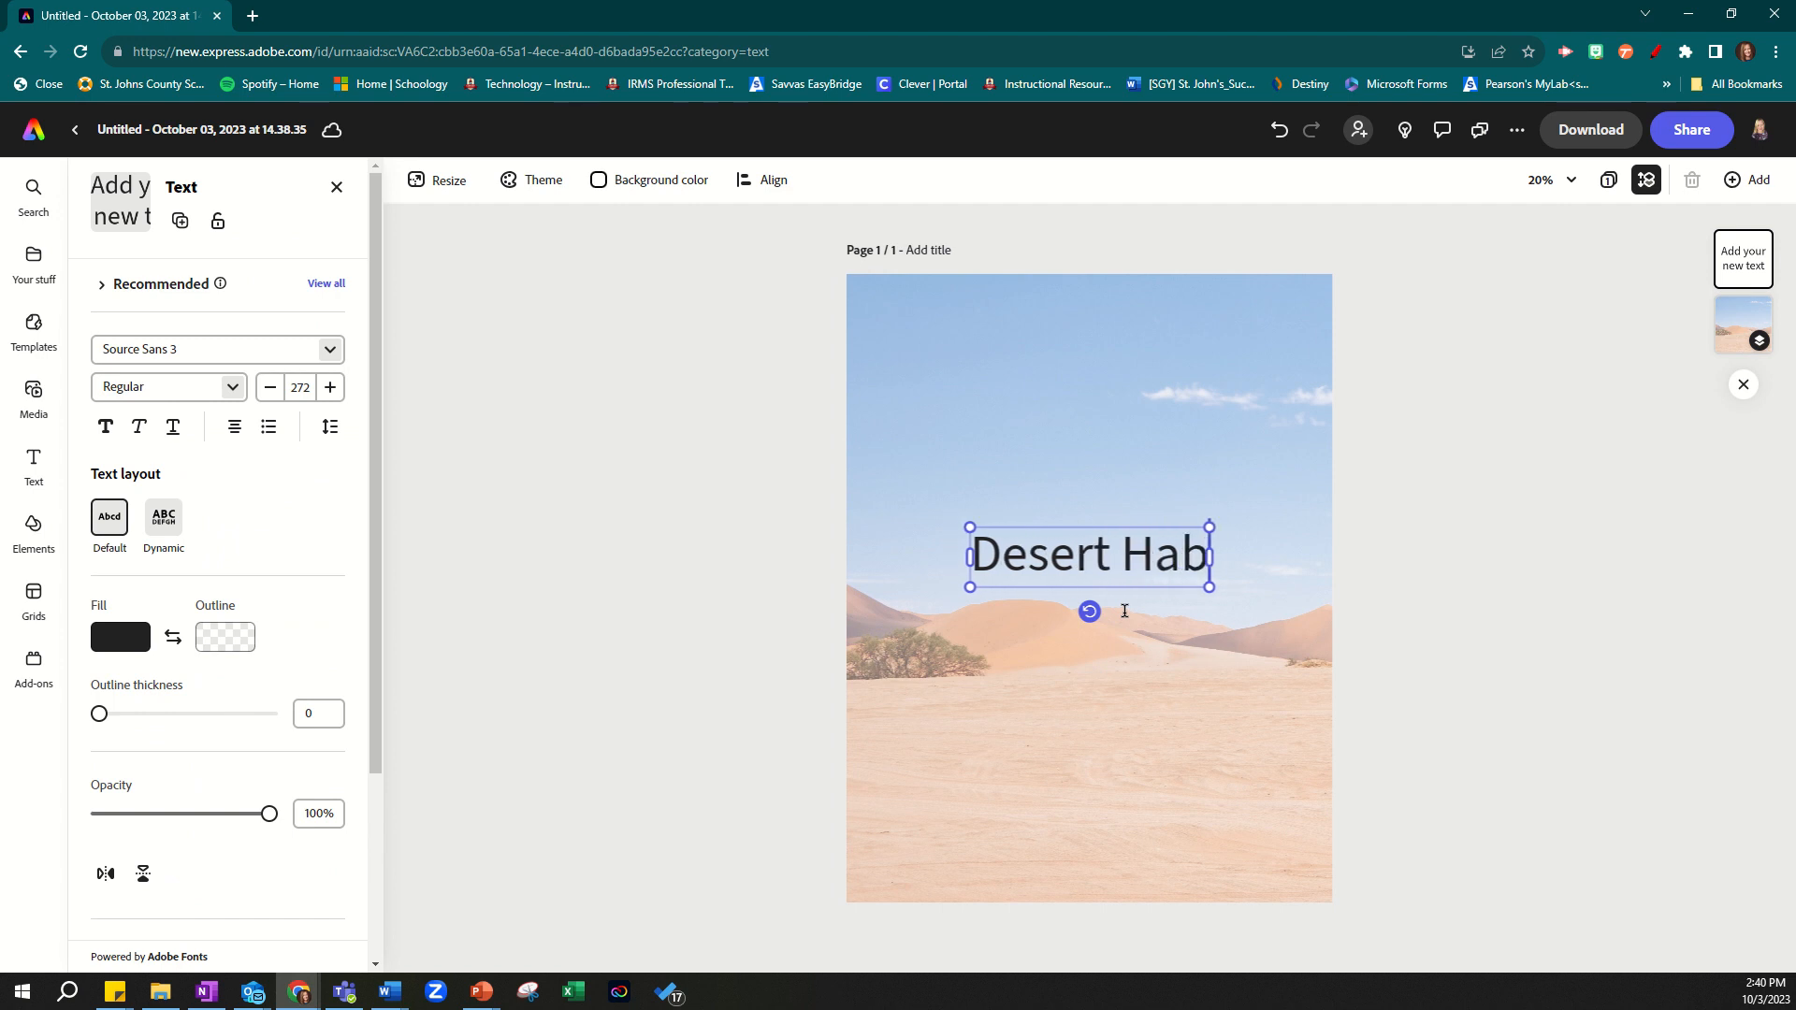
type("itat")
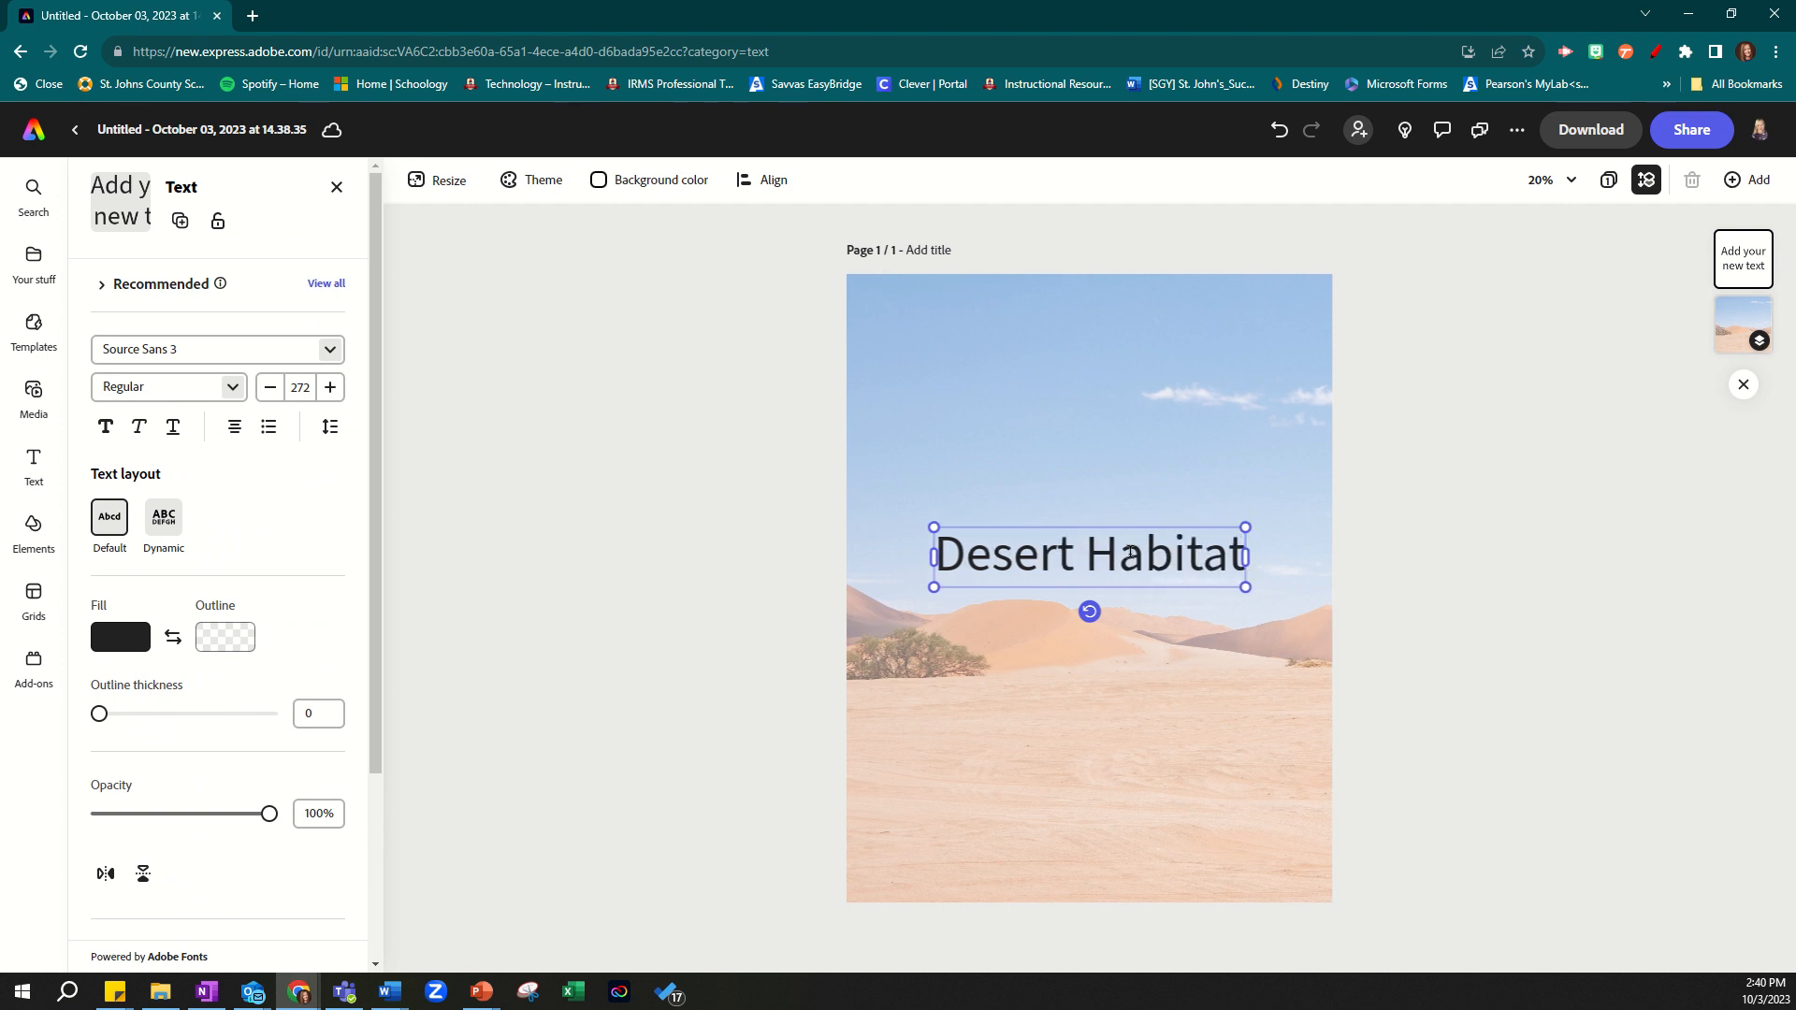
- Move the "Desert Habitat" title to the top of the page and enlarge it to font size 345, centred horizontally
left_click_drag(1135, 523, 1135, 305)
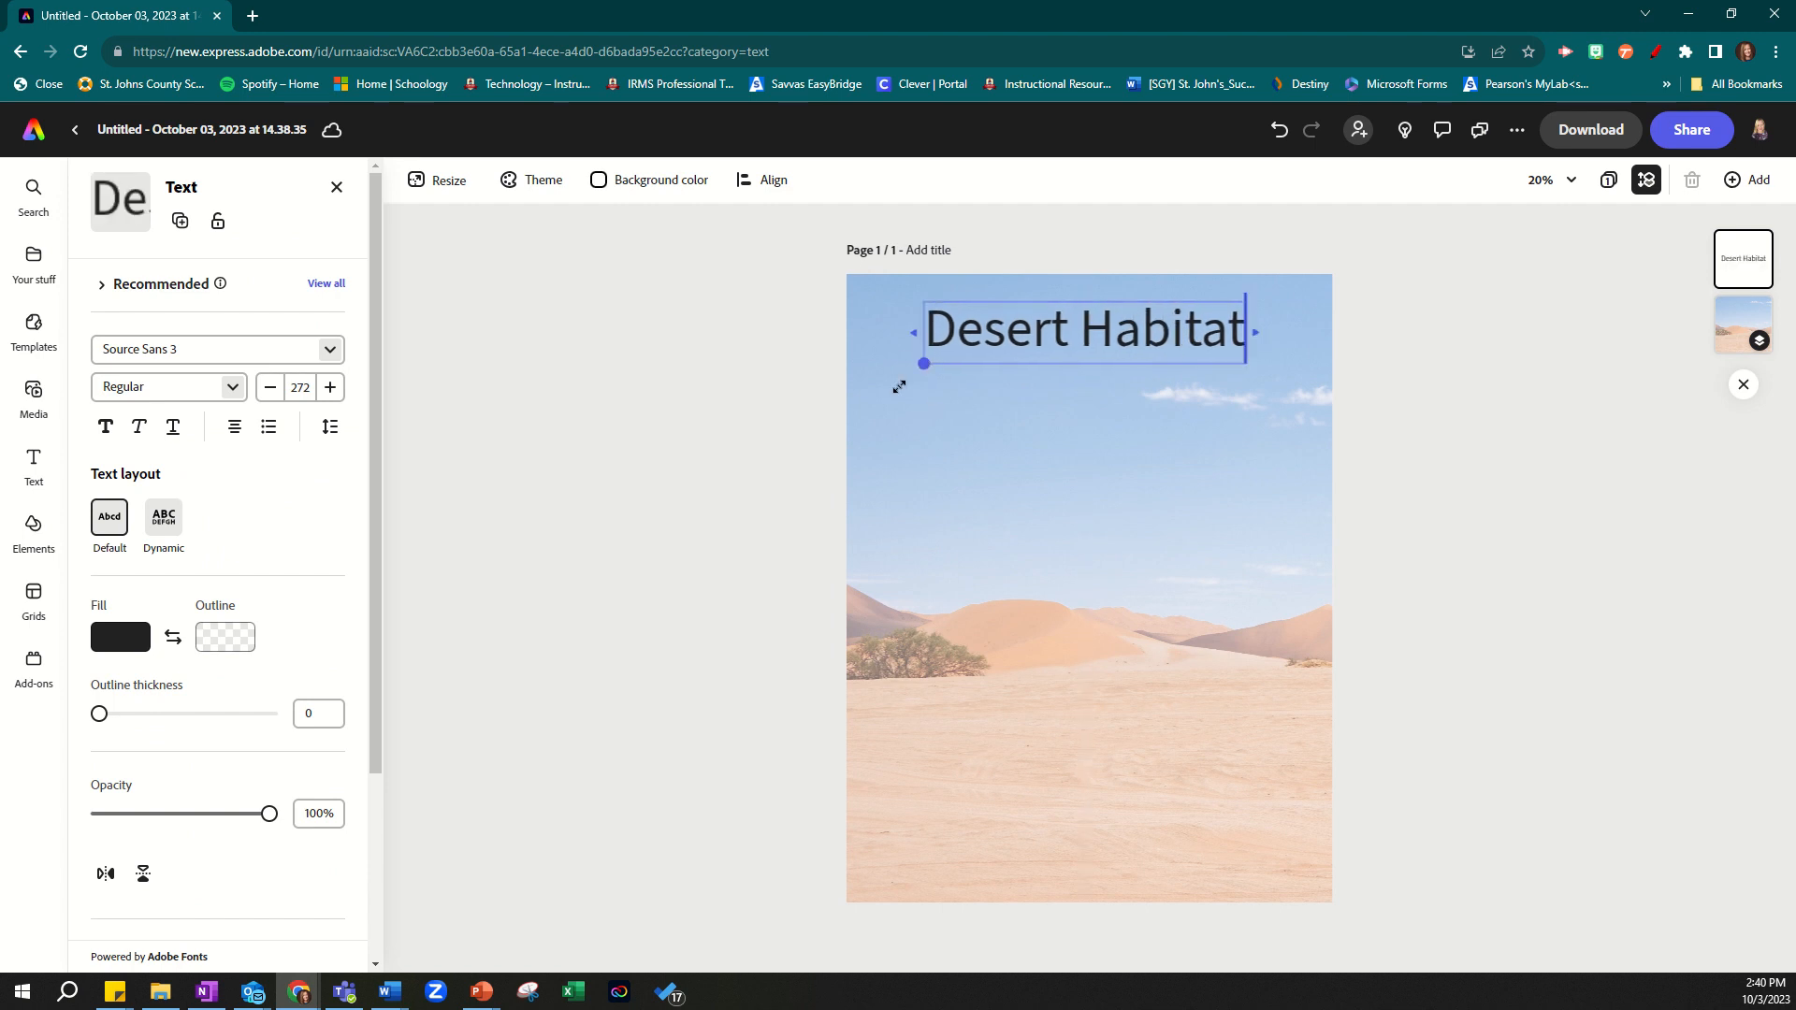
left_click_drag(900, 387, 858, 401)
left_click_drag(1063, 308, 1105, 301)
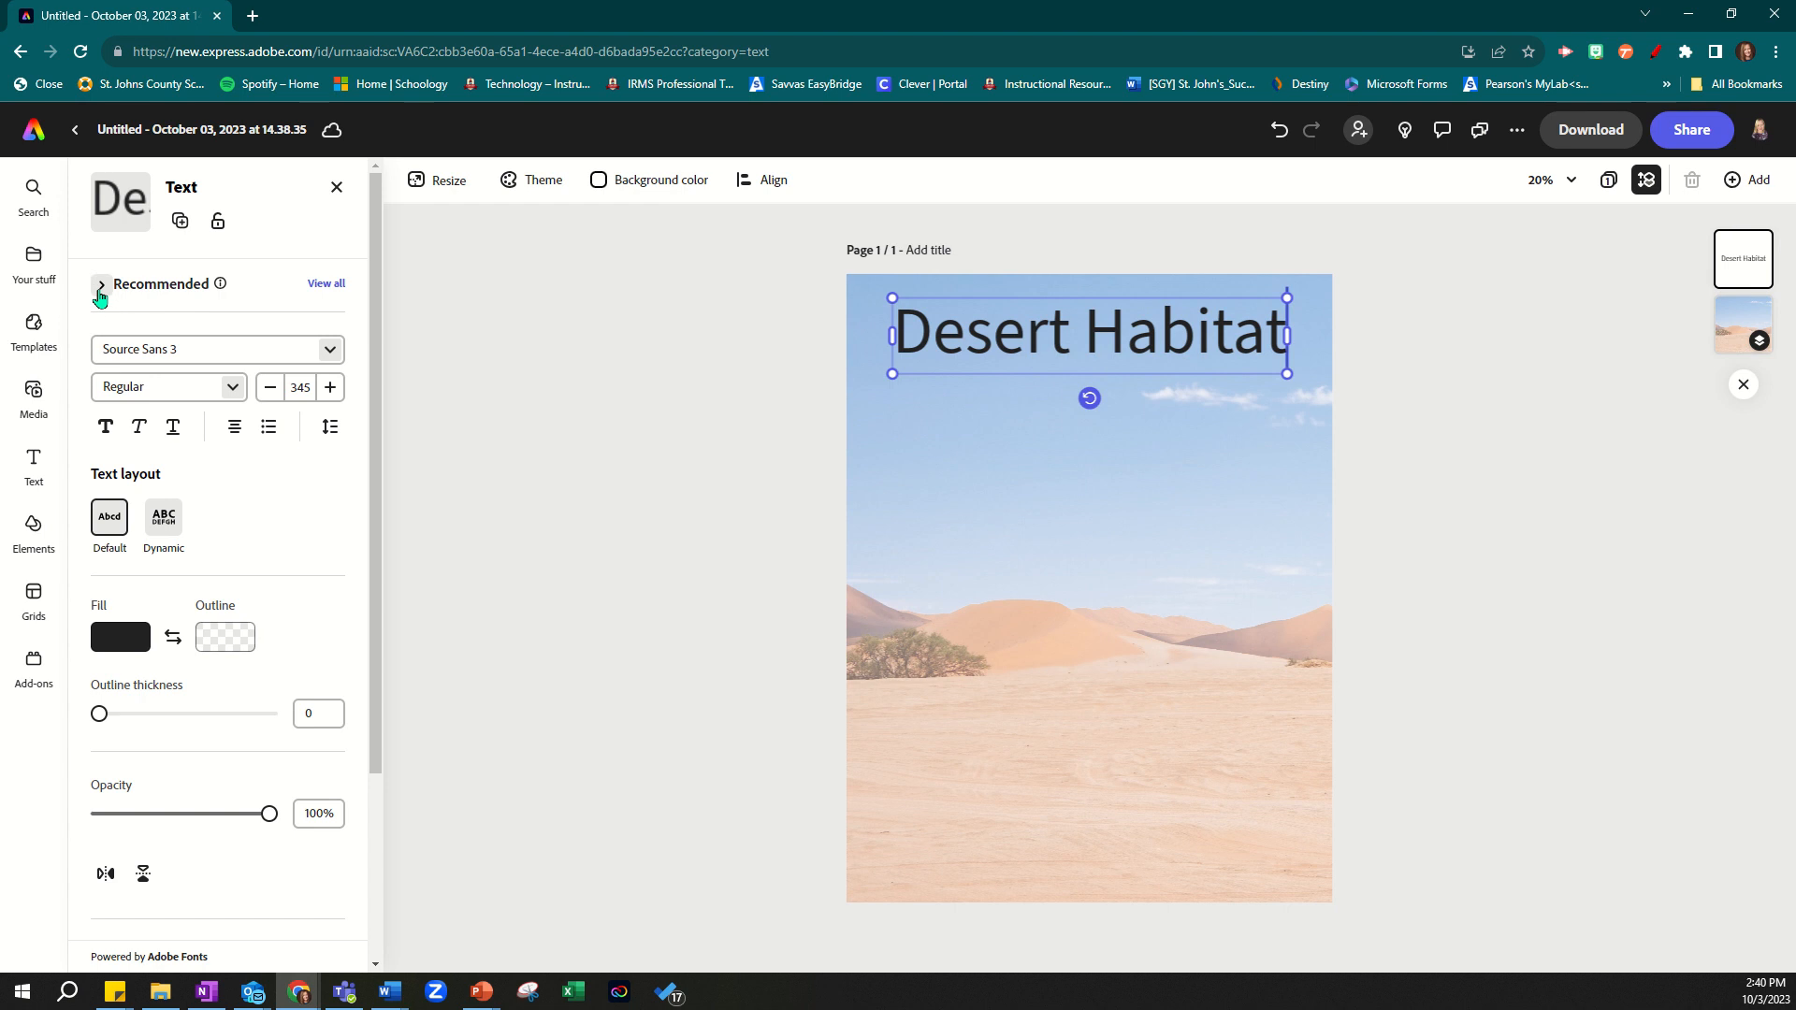
- Apply the recommended Adobe Handwriting Frank font style to the "Desert Habitat" title
left_click(101, 287)
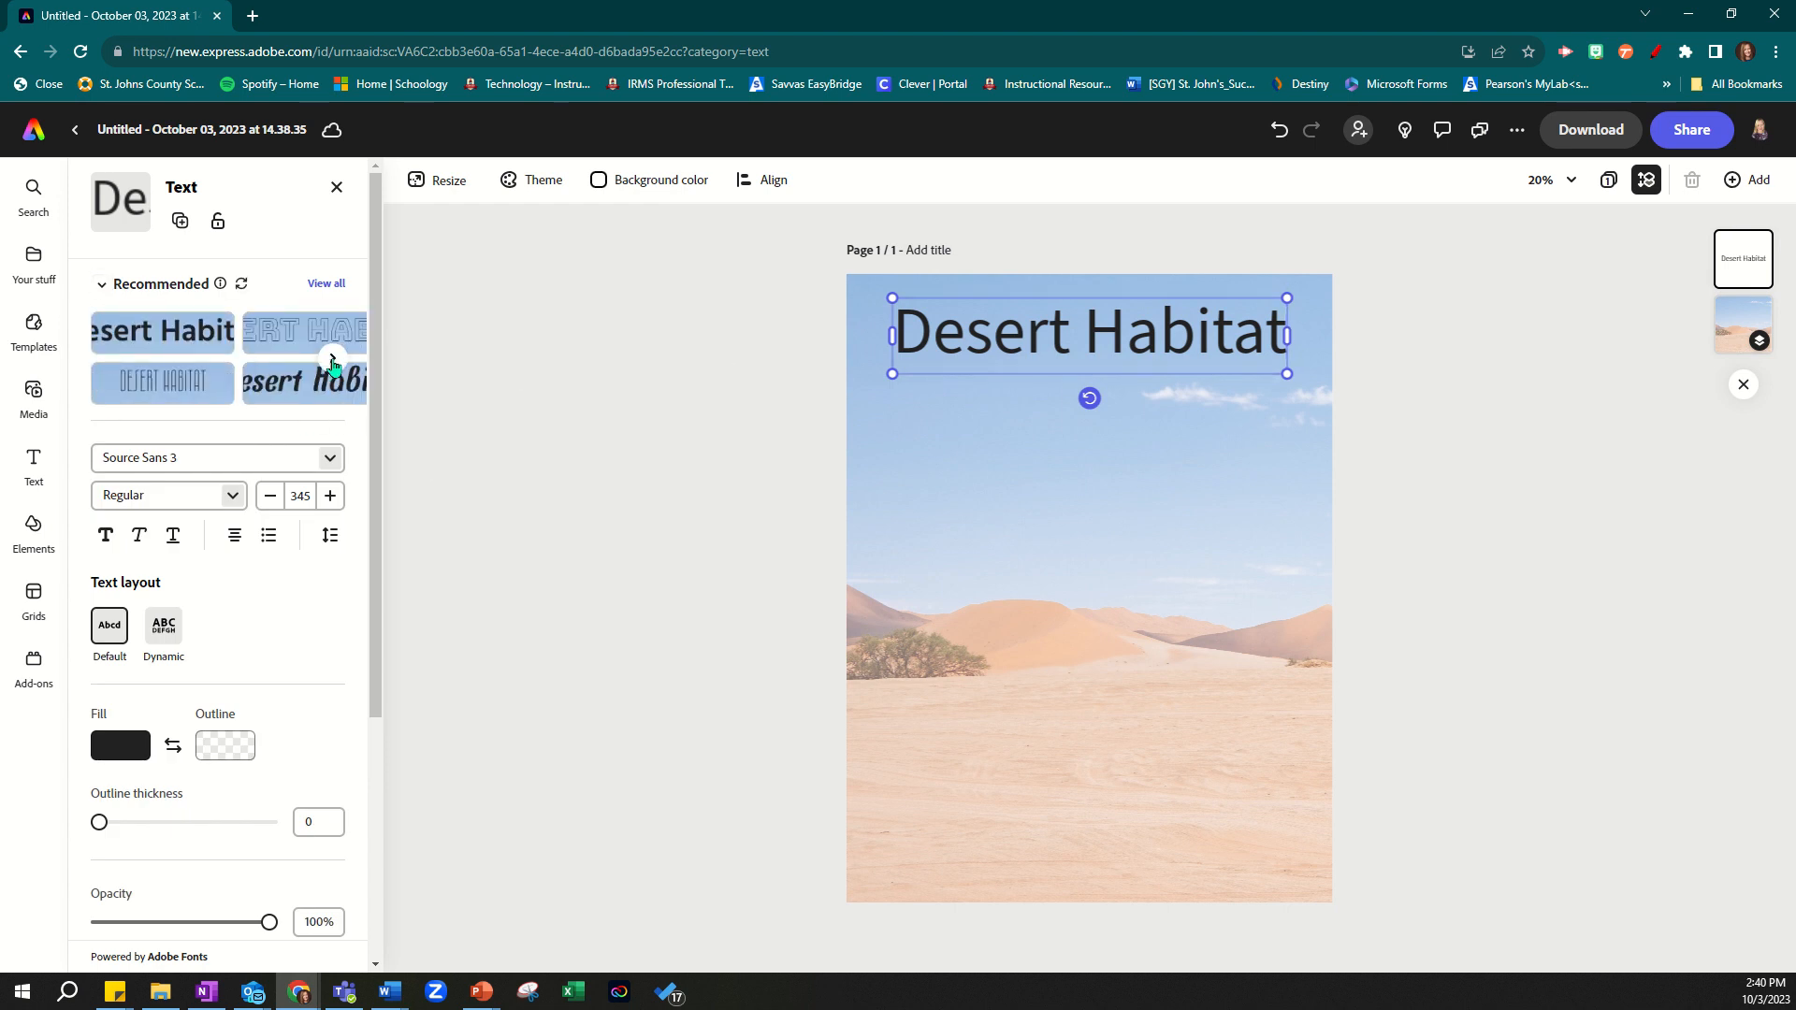
left_click(333, 361)
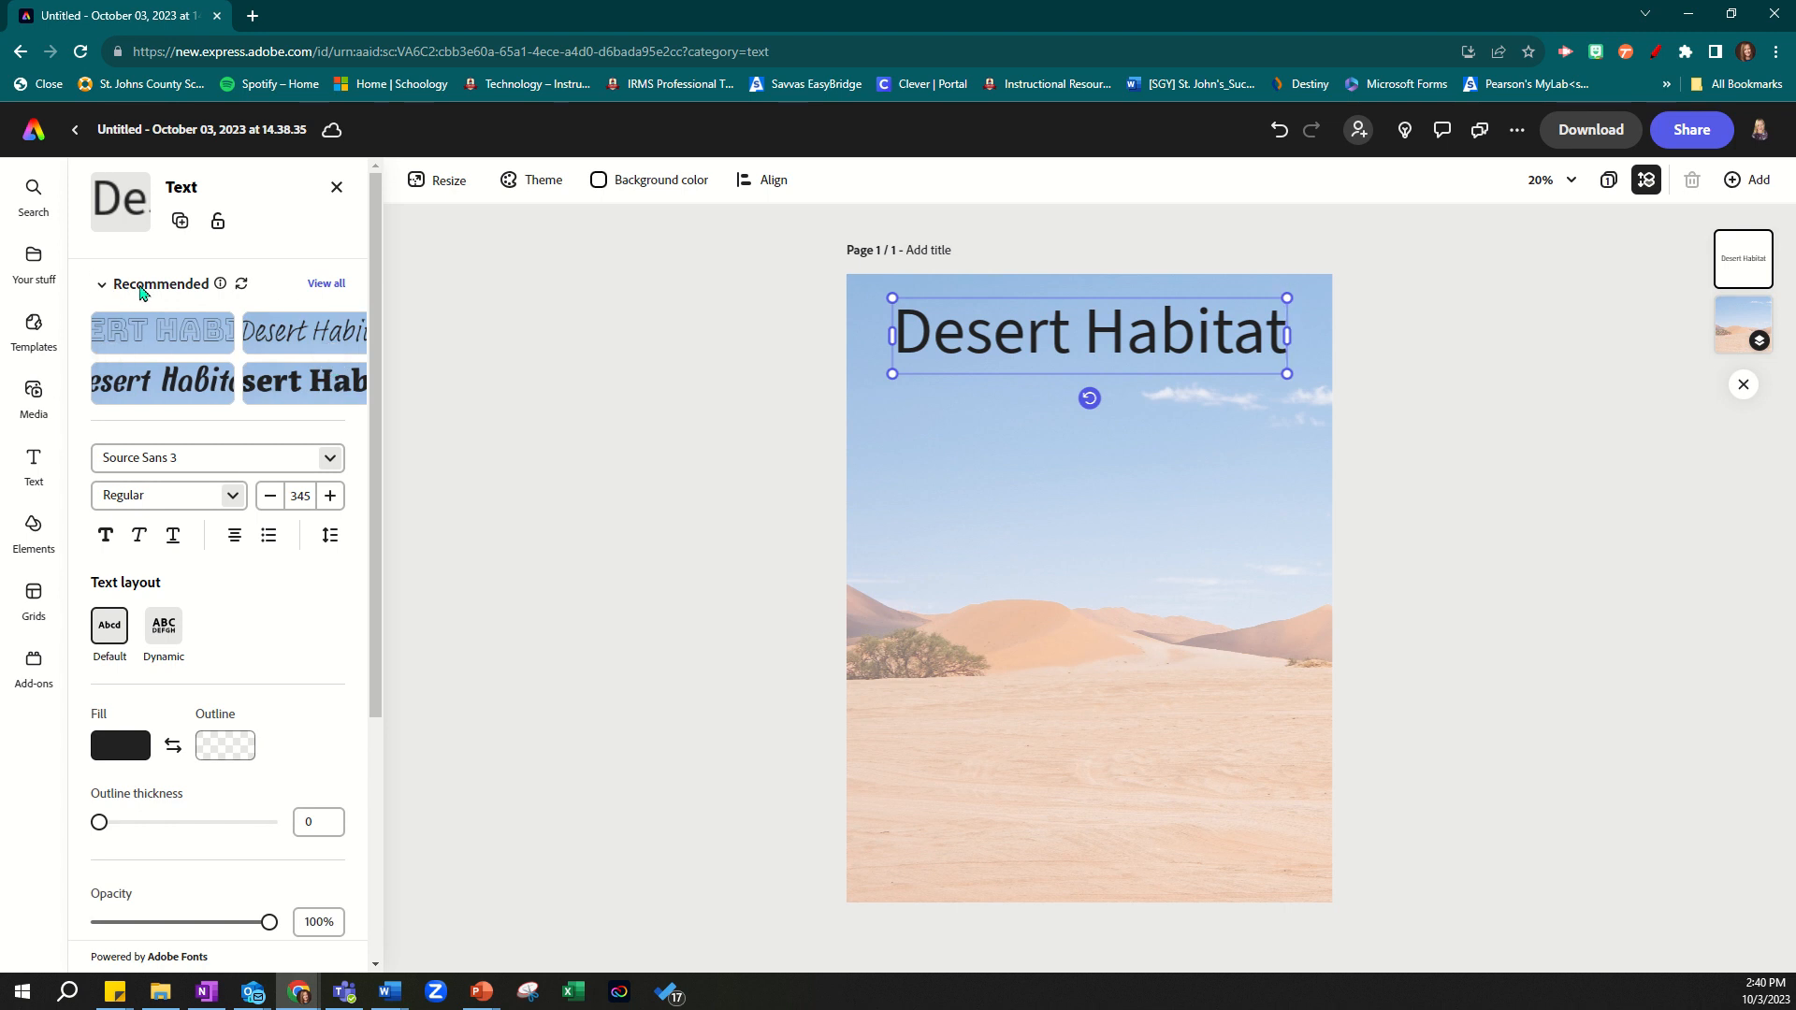
left_click(298, 339)
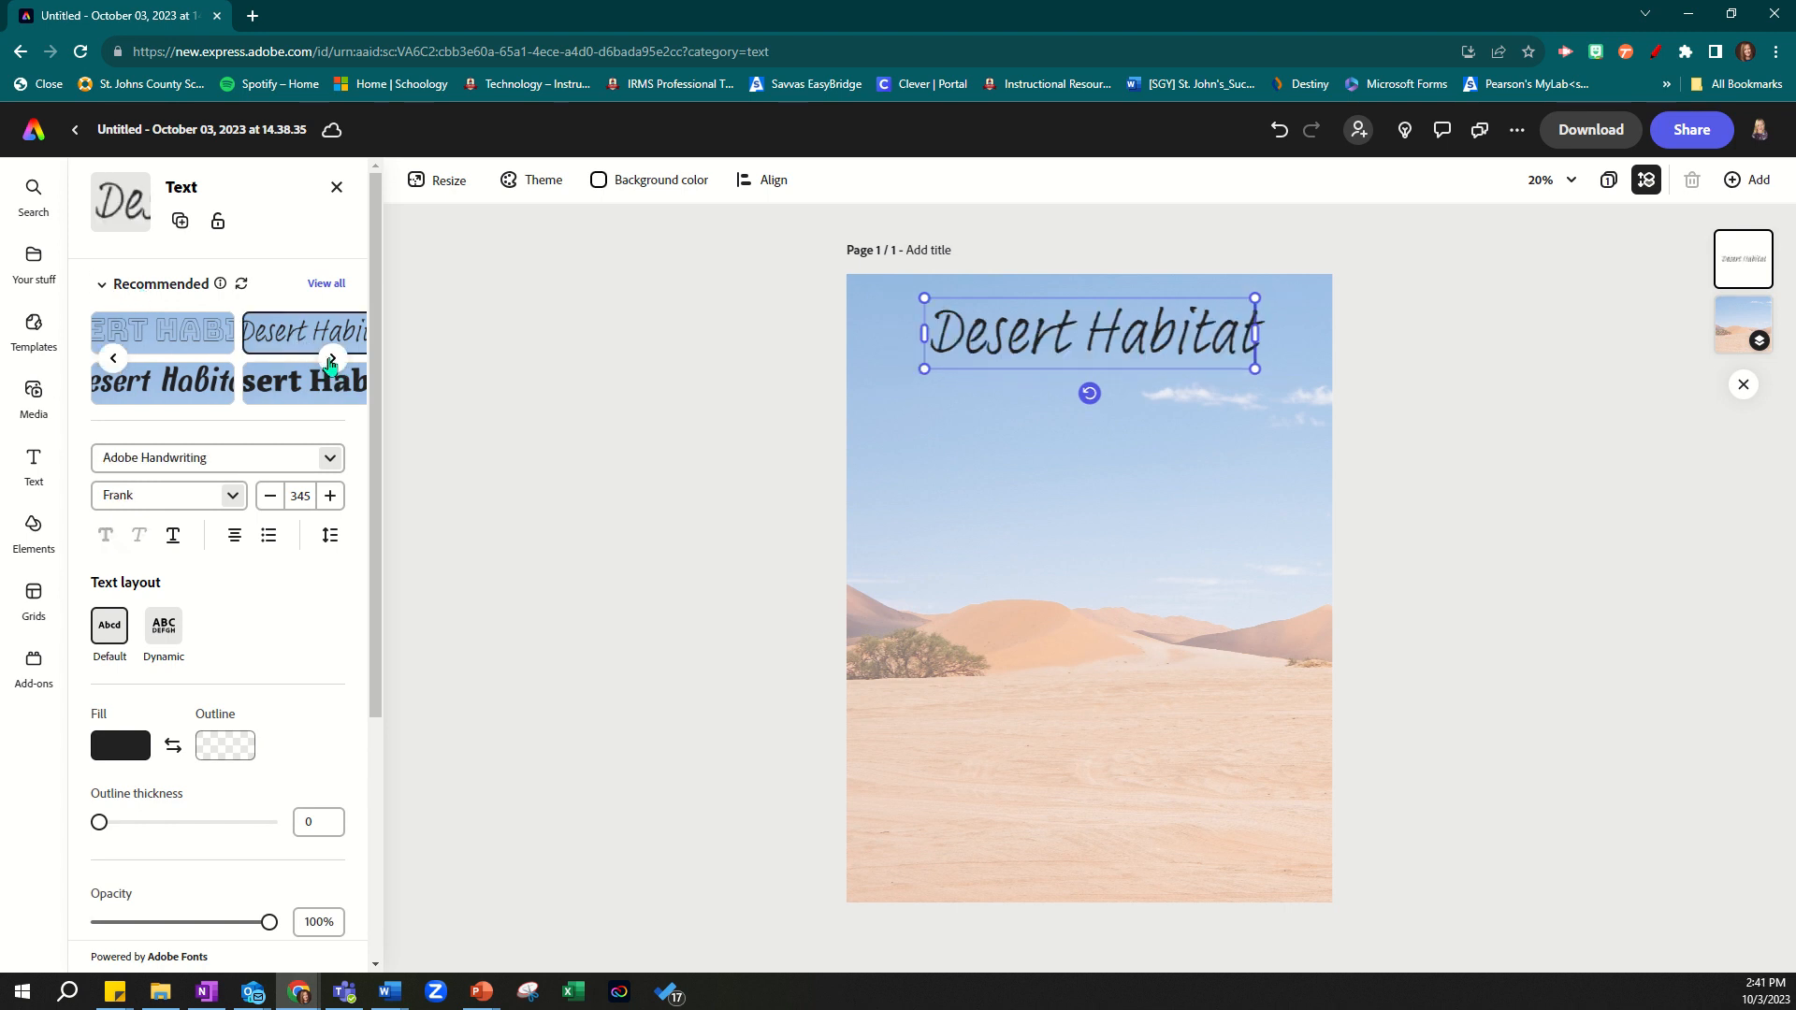
- Browse the recommended fonts and try to change the "Desert Habitat" title's font to Barber
left_click(331, 361)
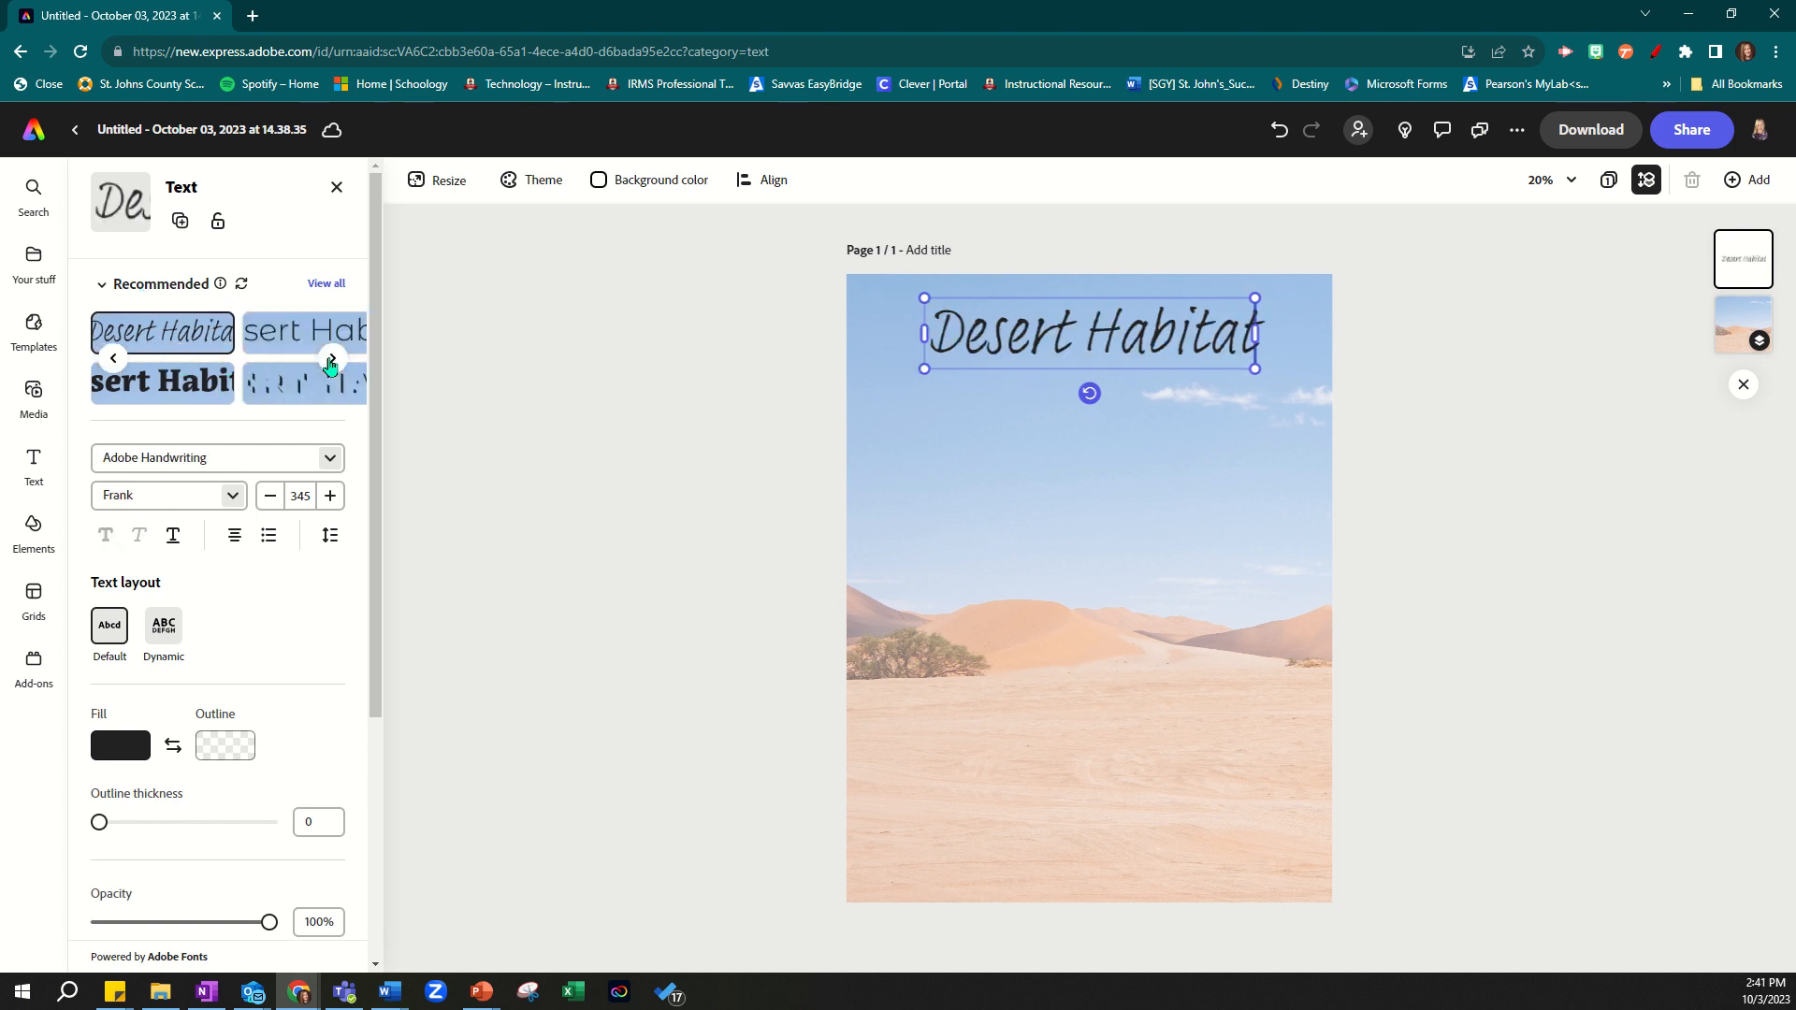
left_click(331, 361)
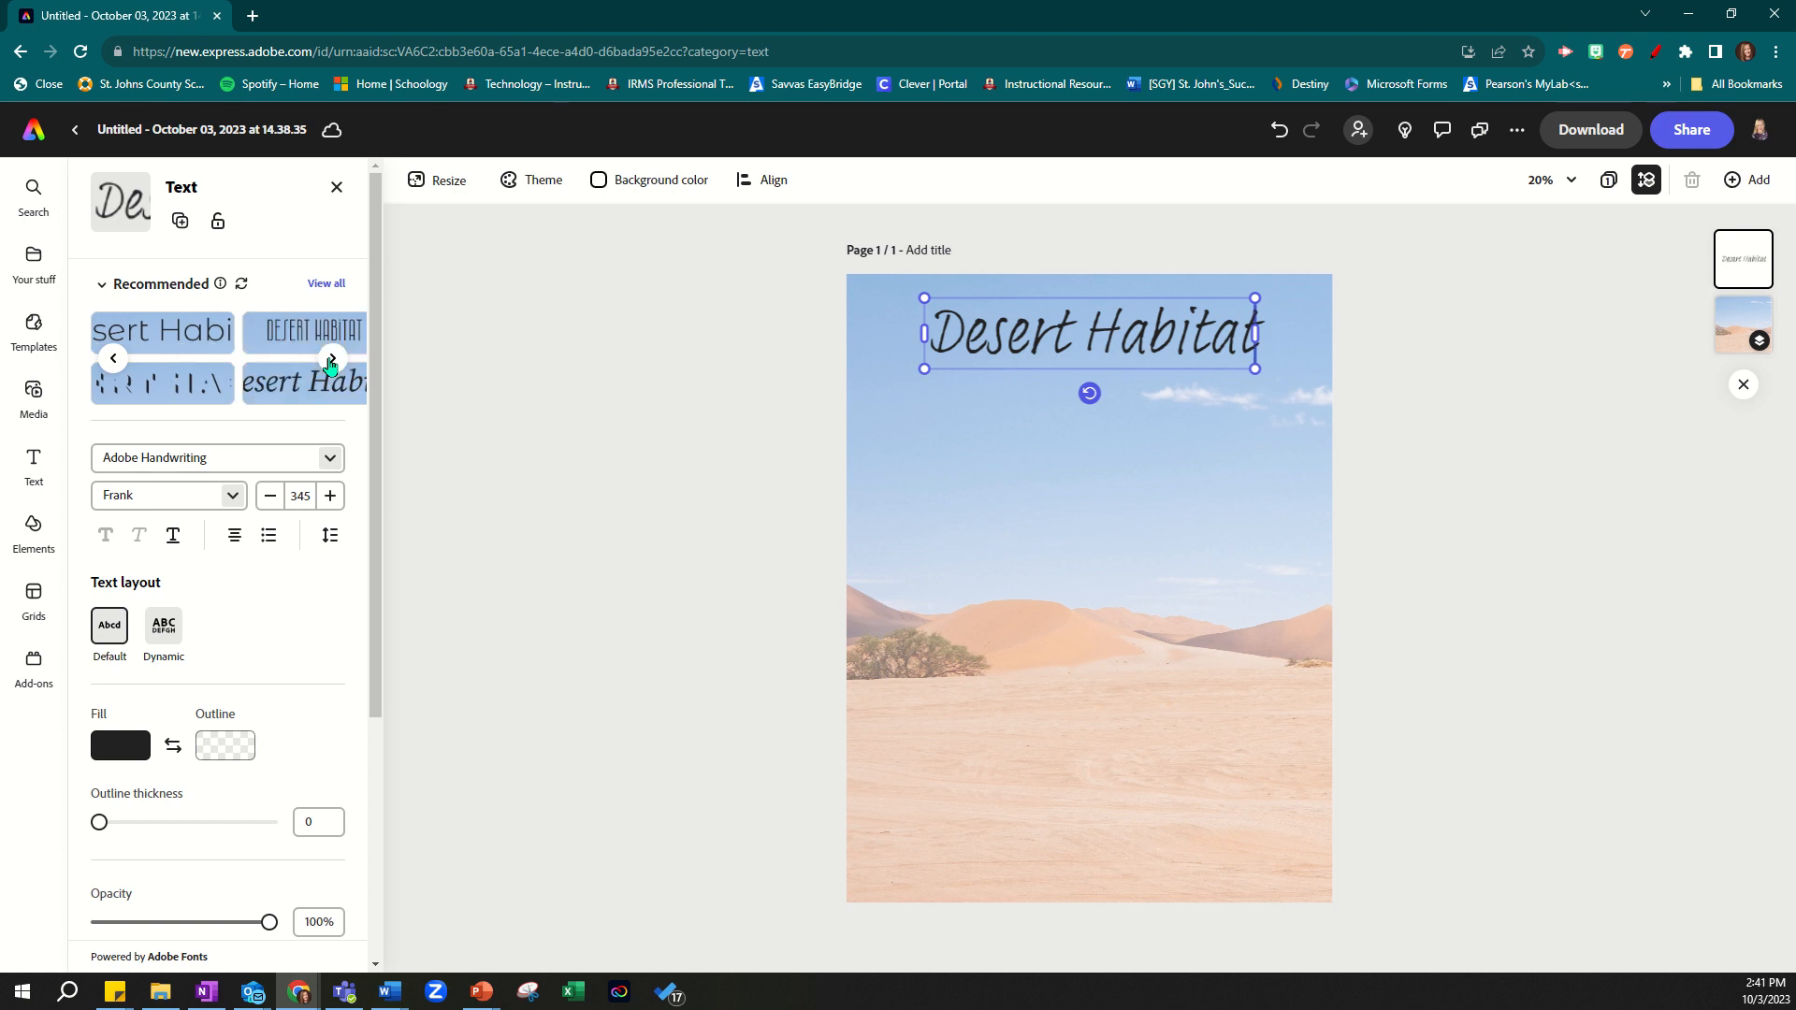
left_click(332, 361)
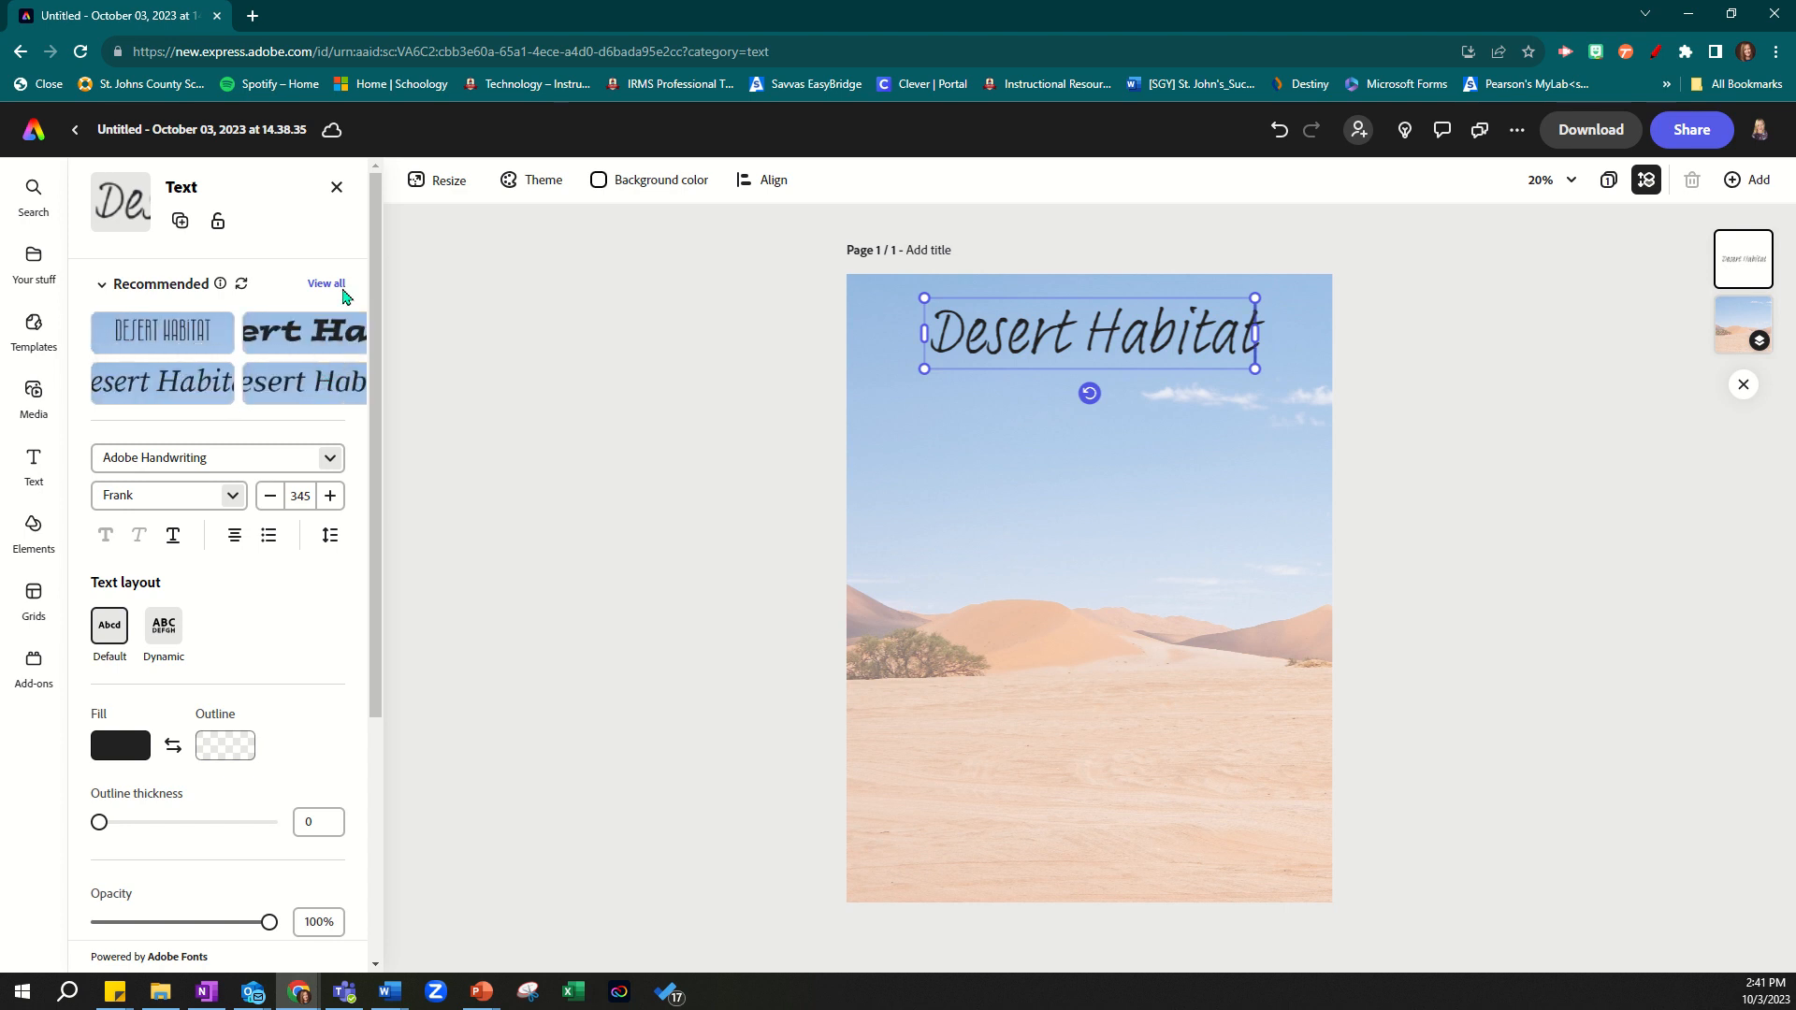
left_click(331, 361)
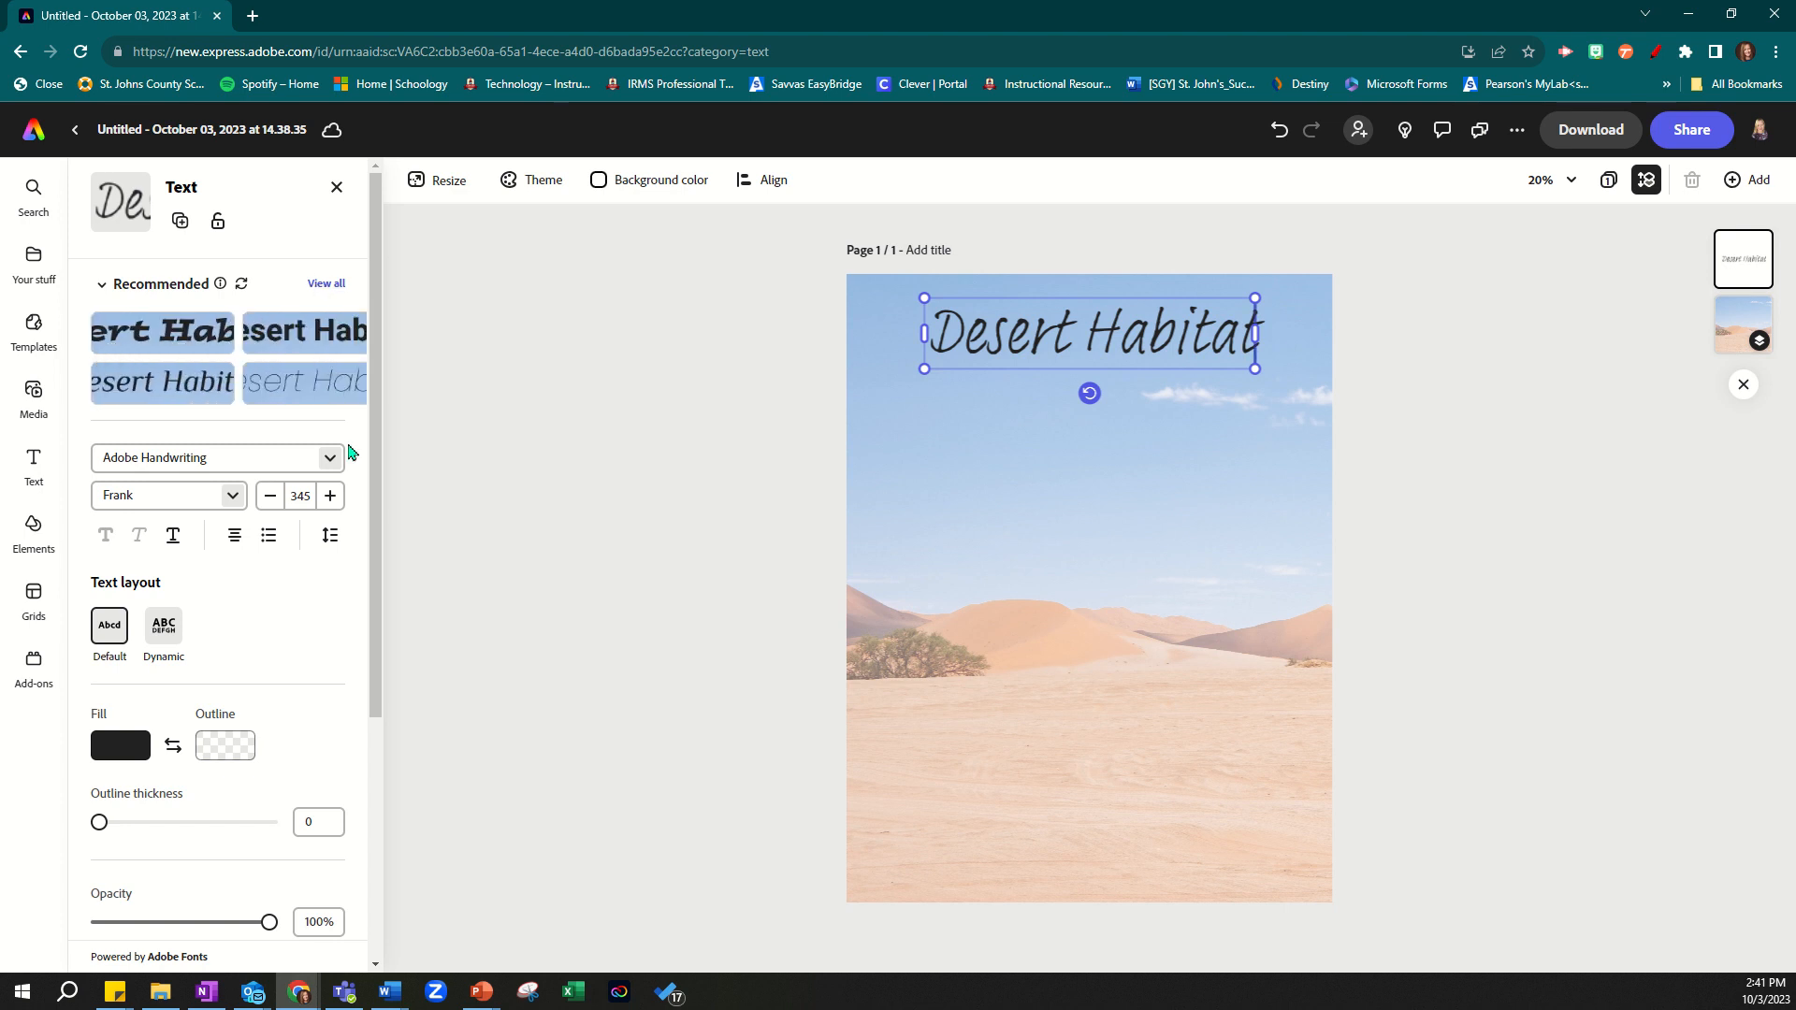
left_click(333, 460)
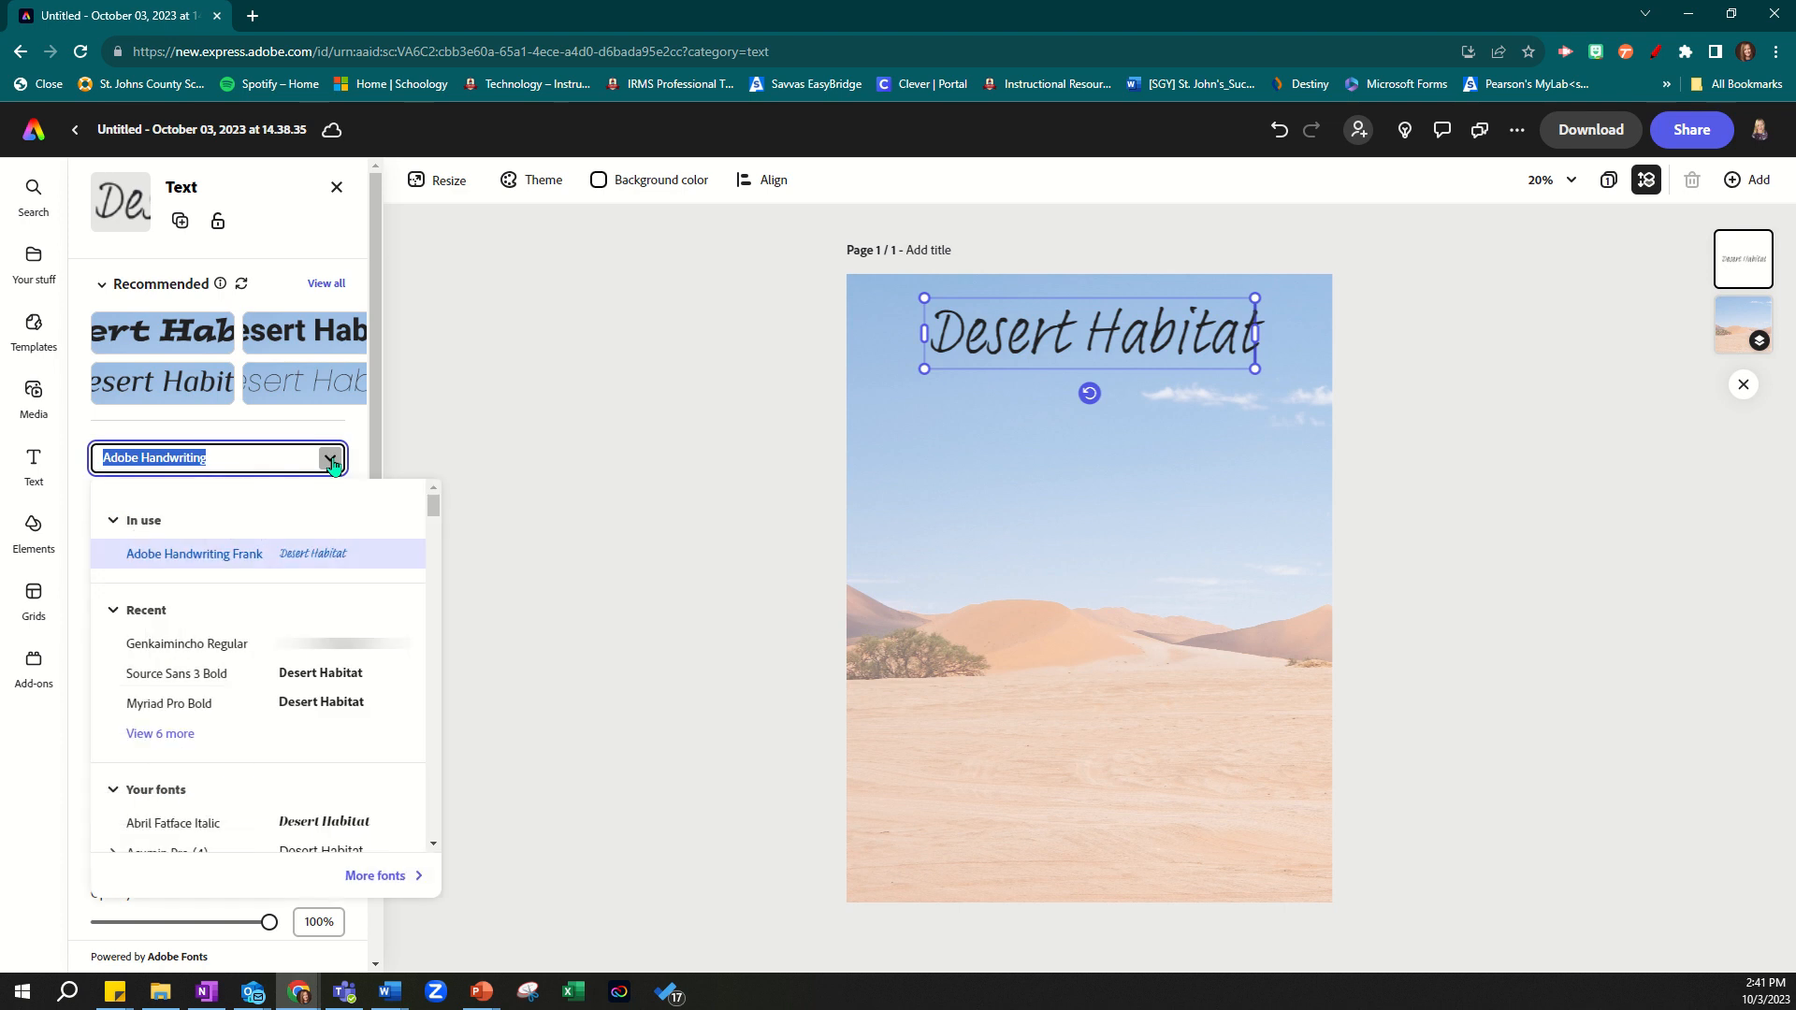
scroll(300, 639, "down", 1)
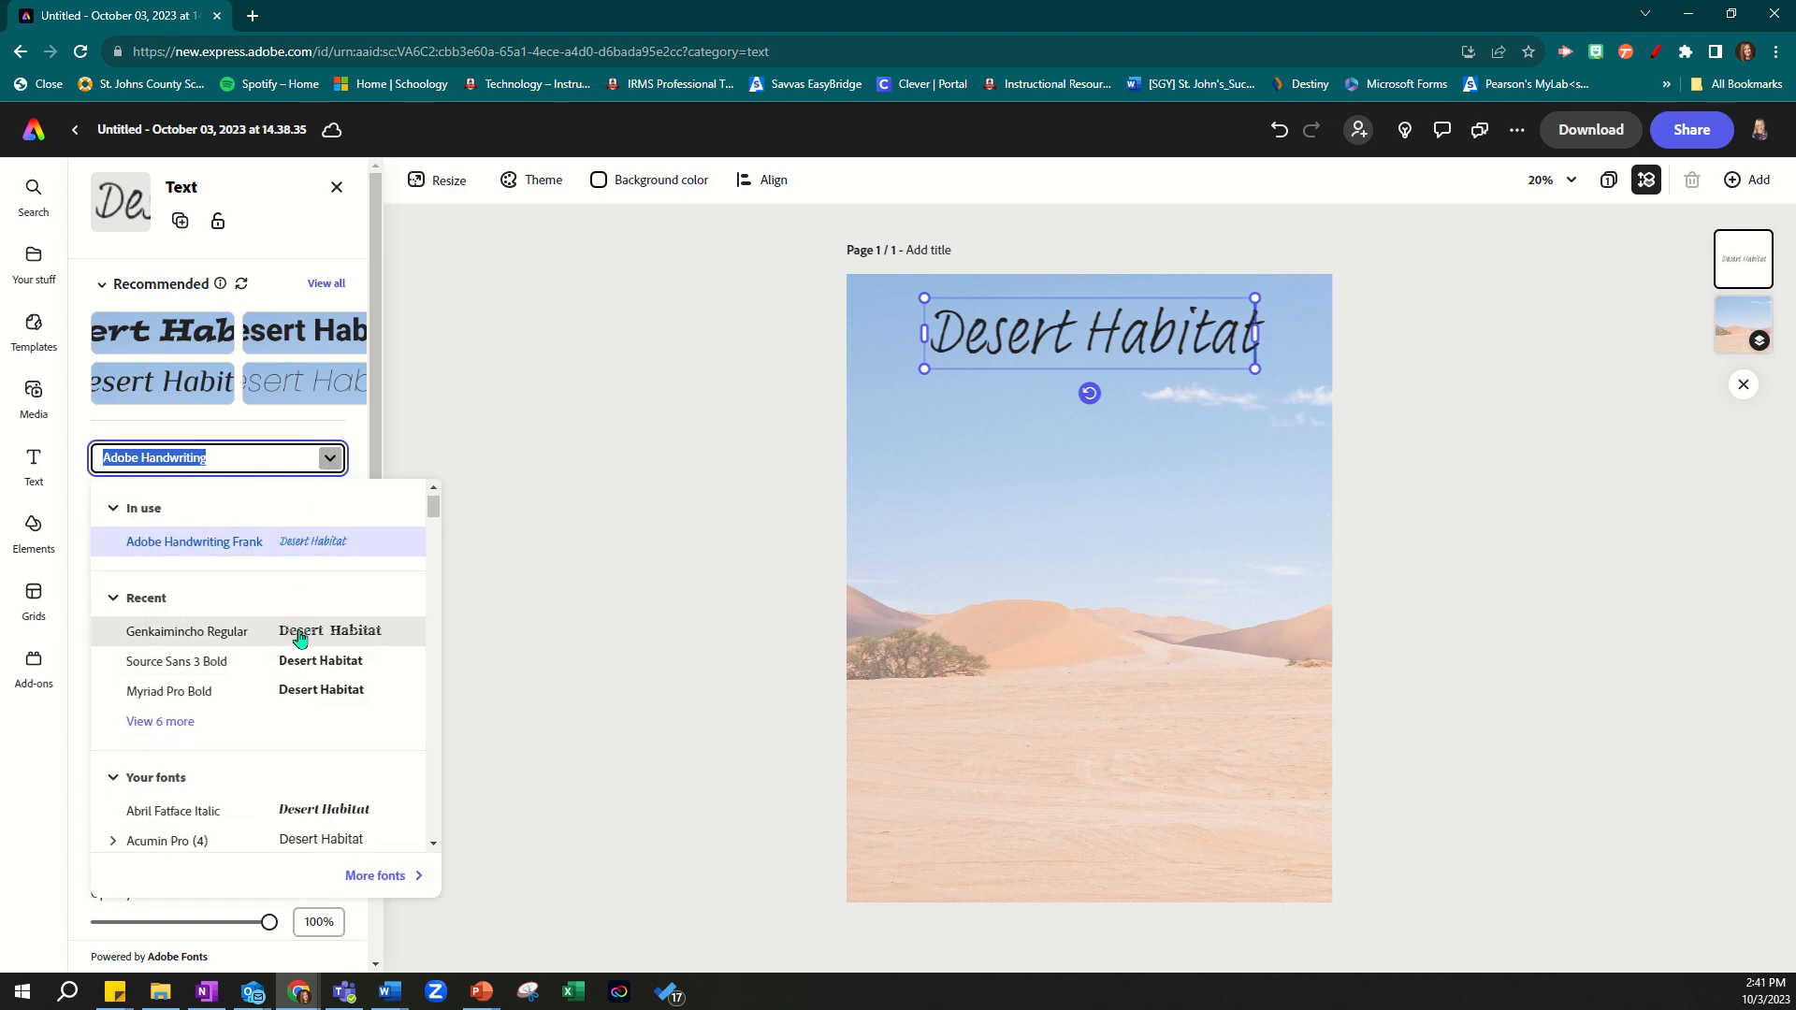
scroll(300, 639, "down", 3)
scroll(300, 639, "down", 4)
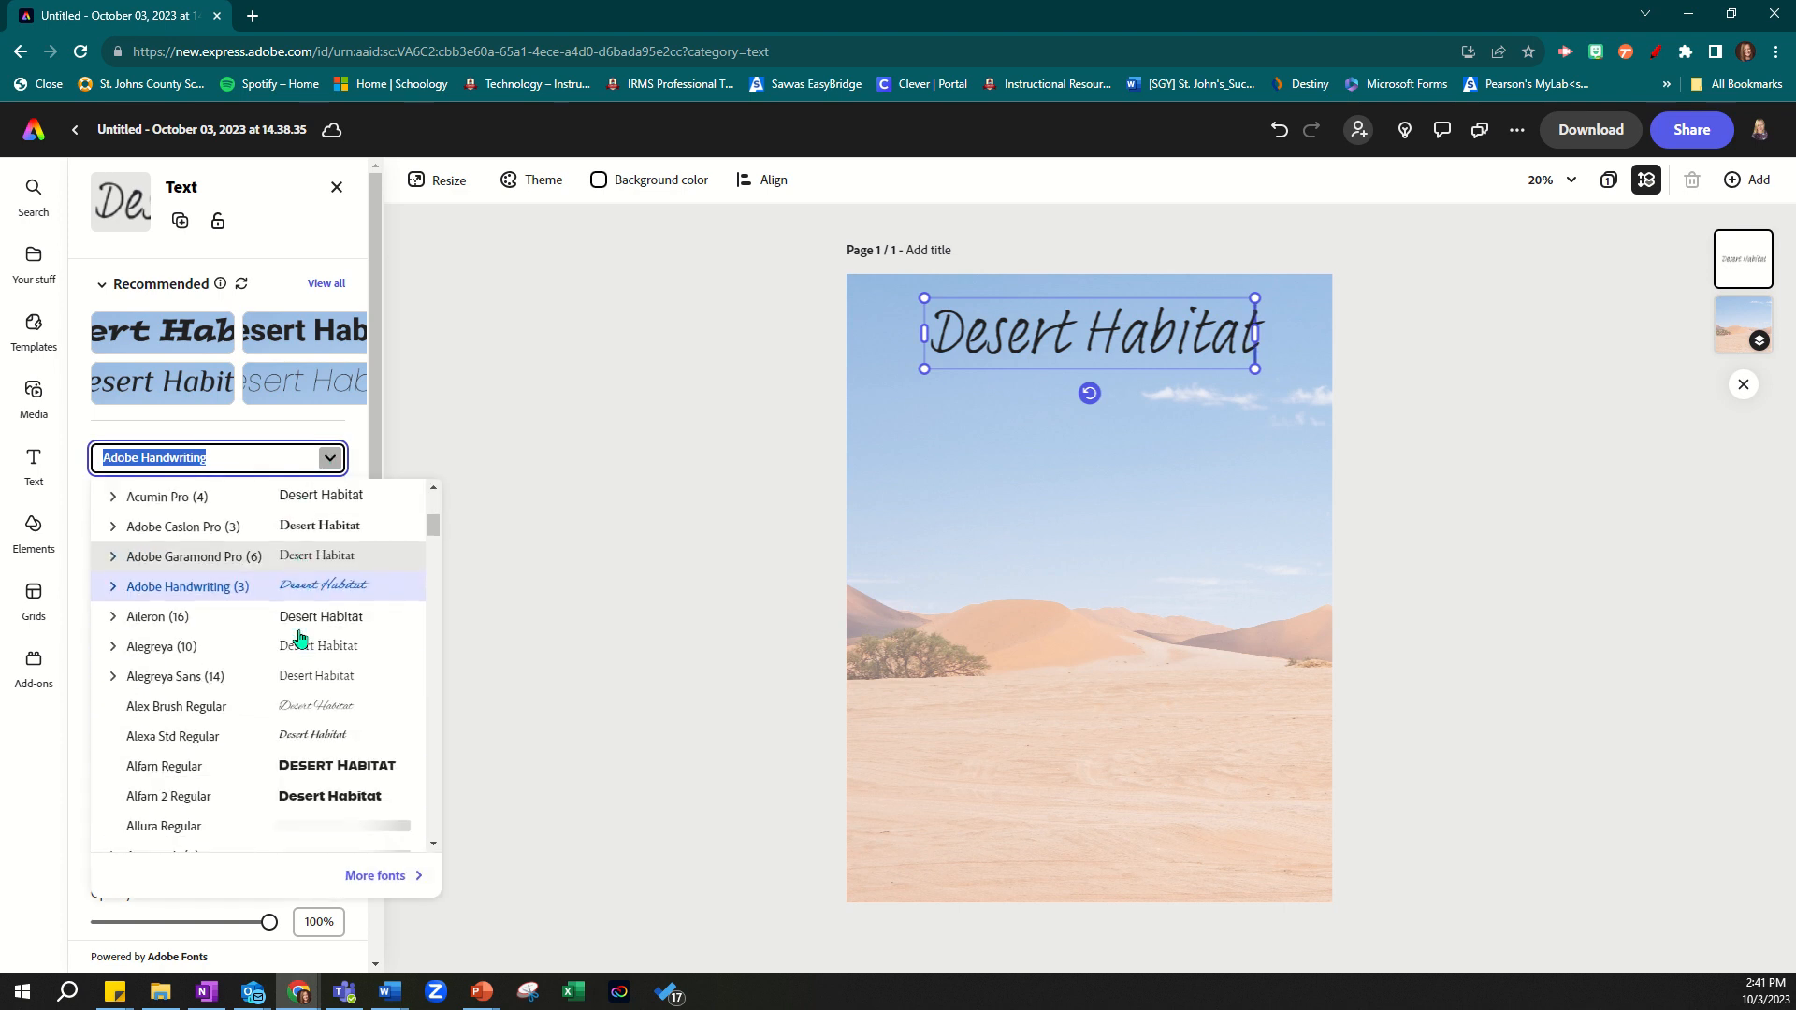
scroll(300, 639, "down", 3)
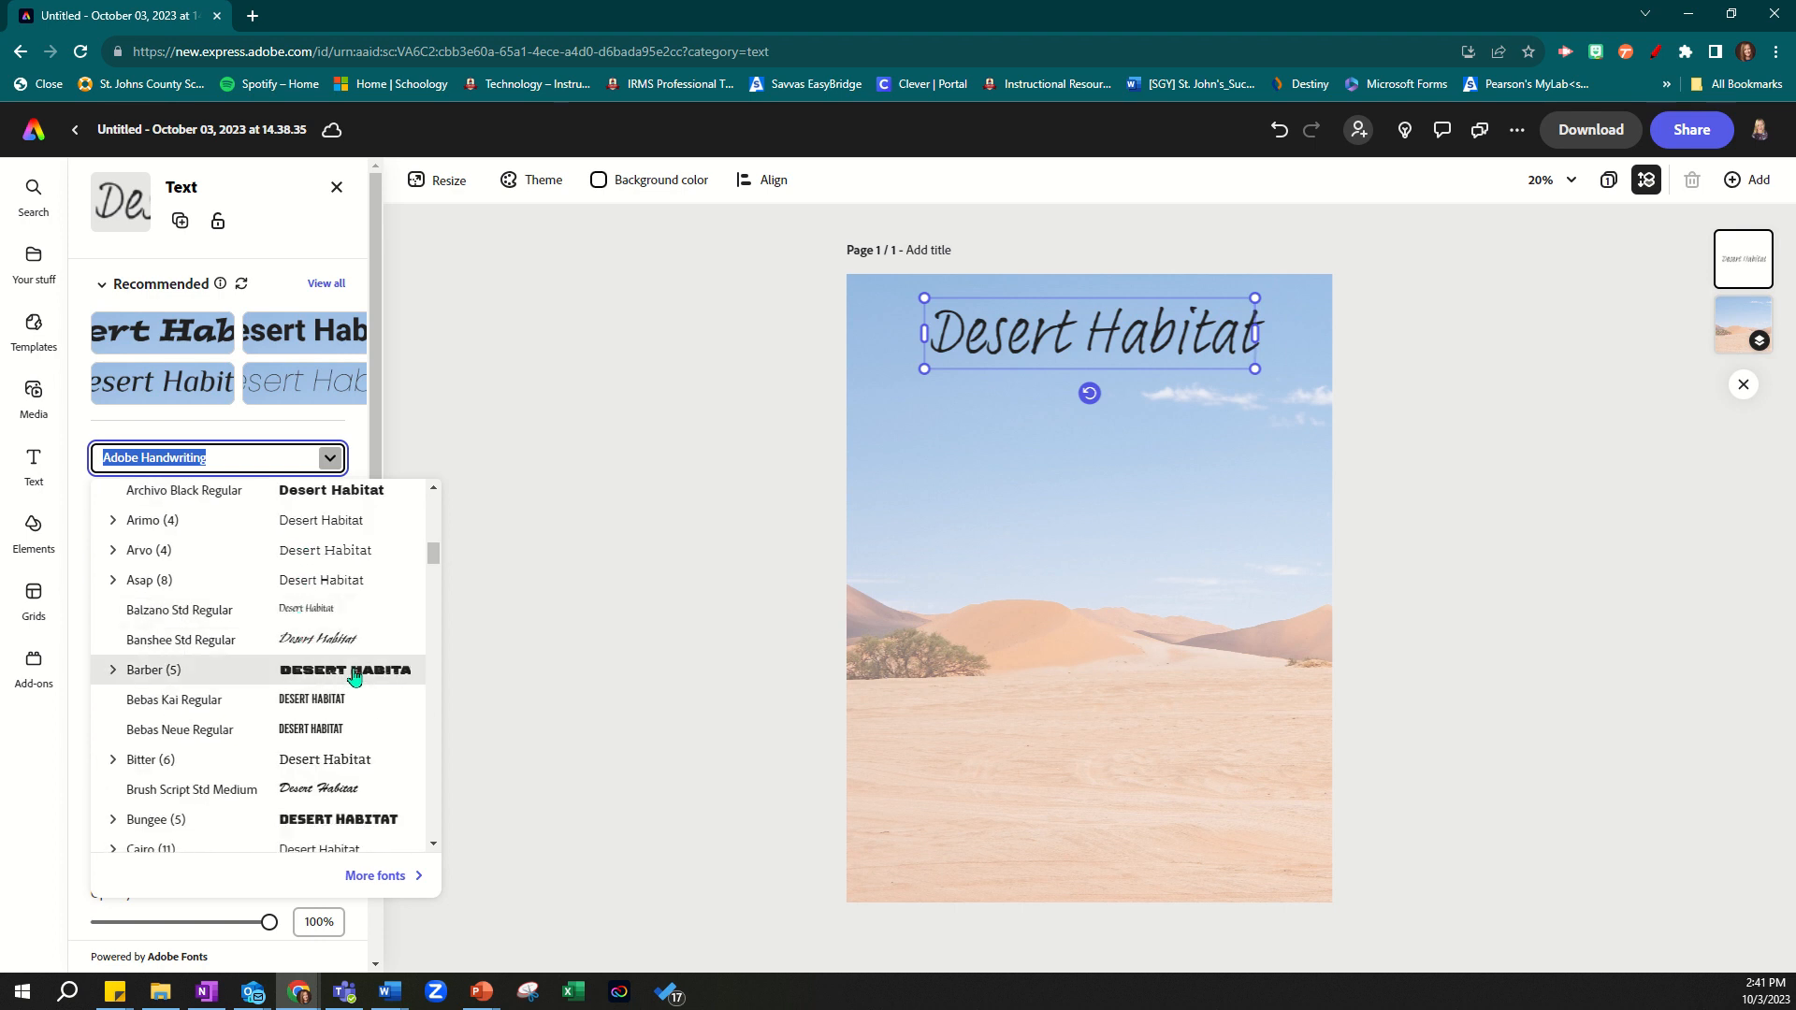
left_click(361, 670)
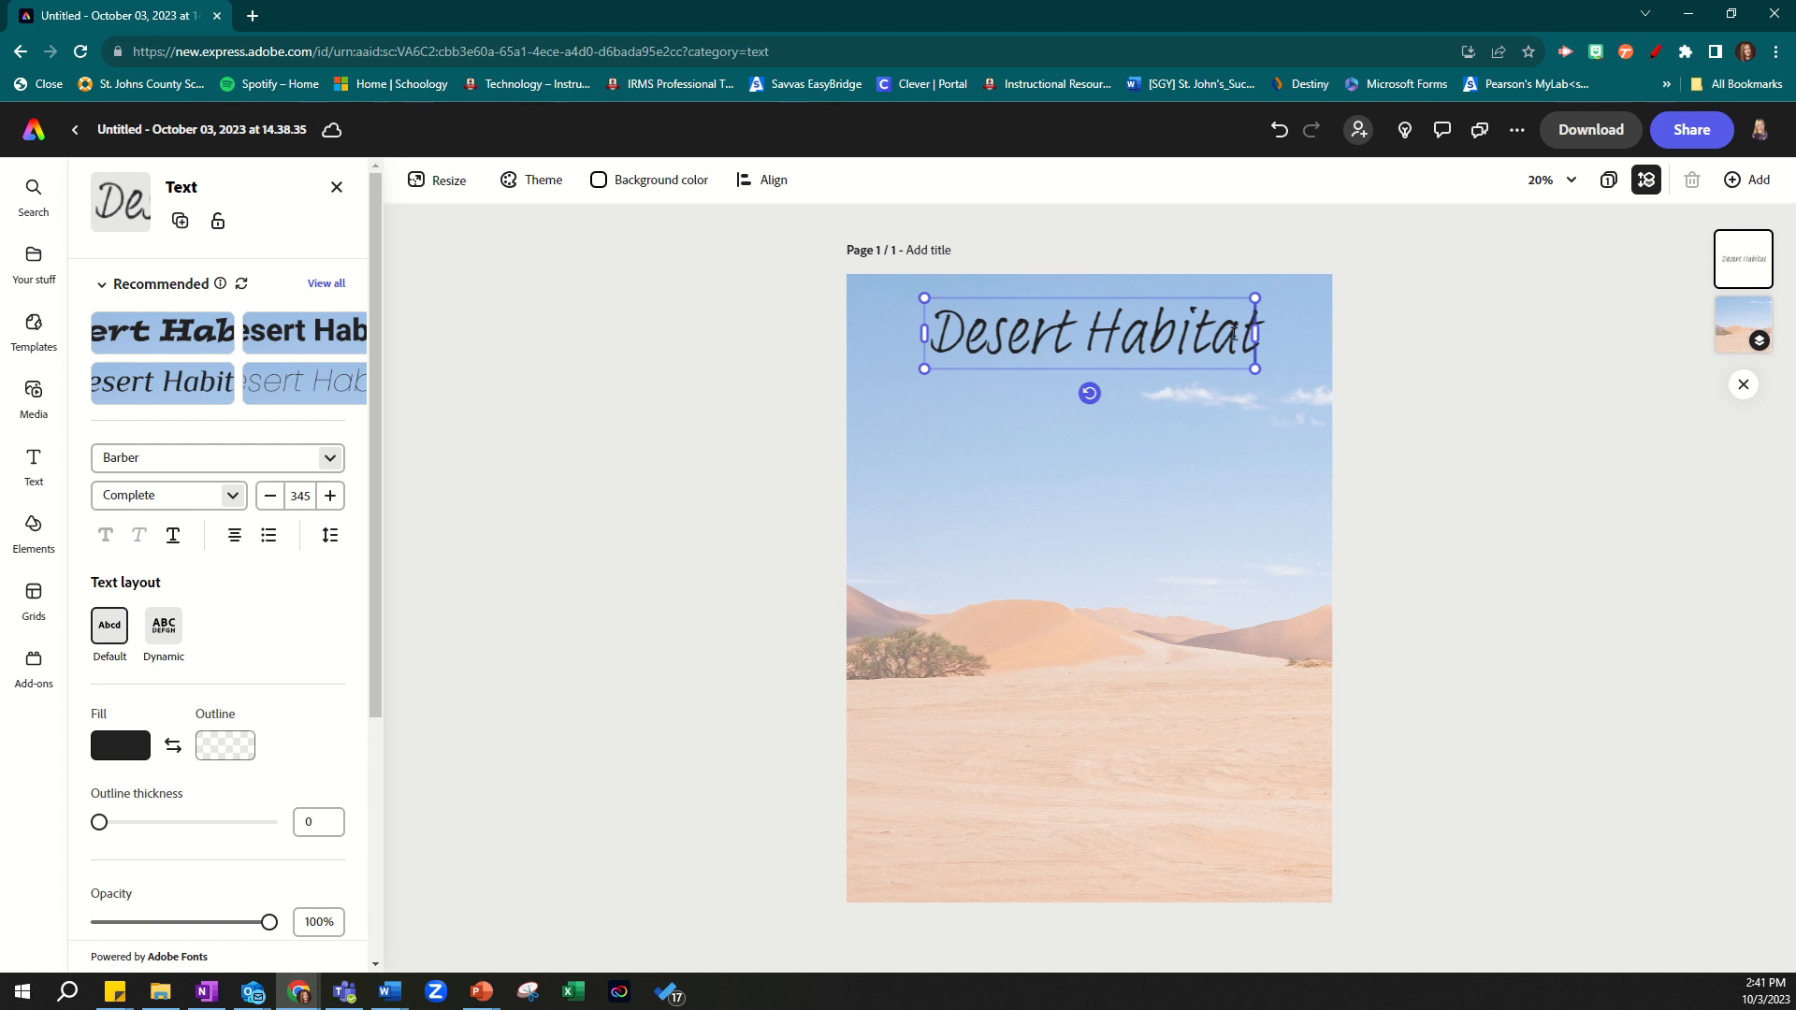
- Select all of the "Desert Habitat" title text and set its font to Barber Complete
triple_click(997, 335)
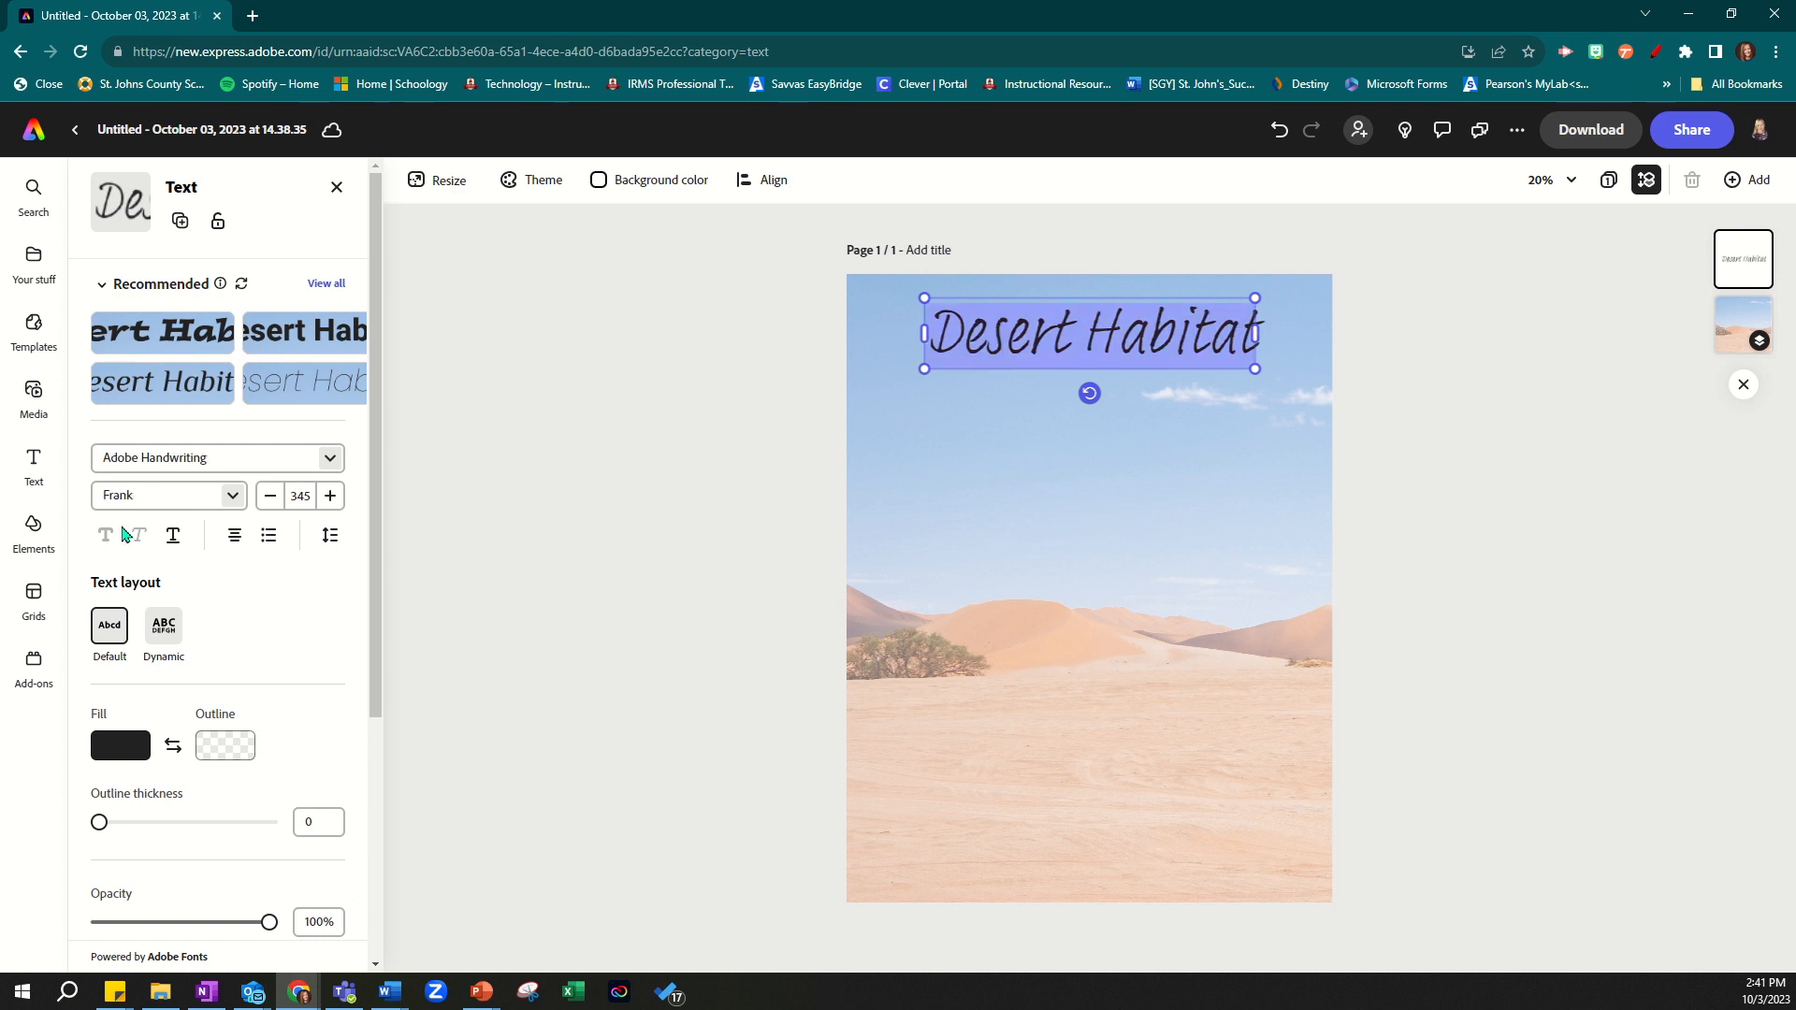
left_click(329, 458)
scroll(264, 642, "down", 5)
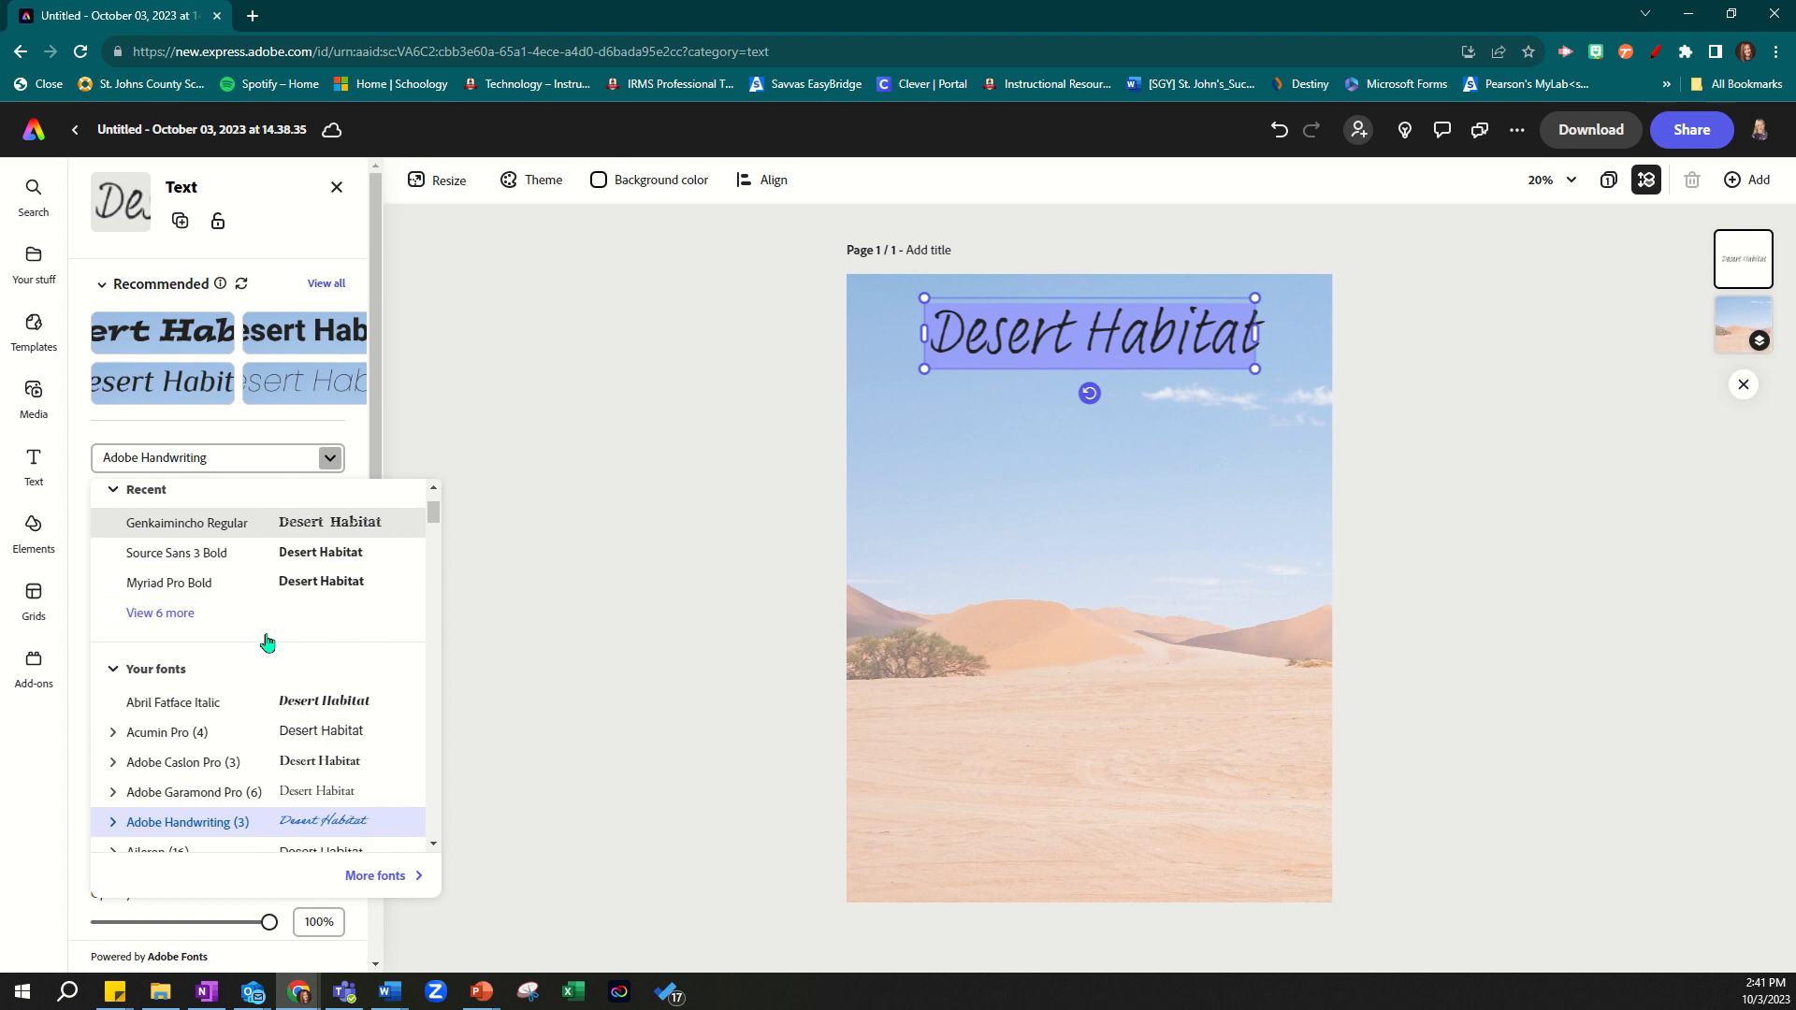
scroll(268, 642, "down", 2)
scroll(268, 642, "down", 4)
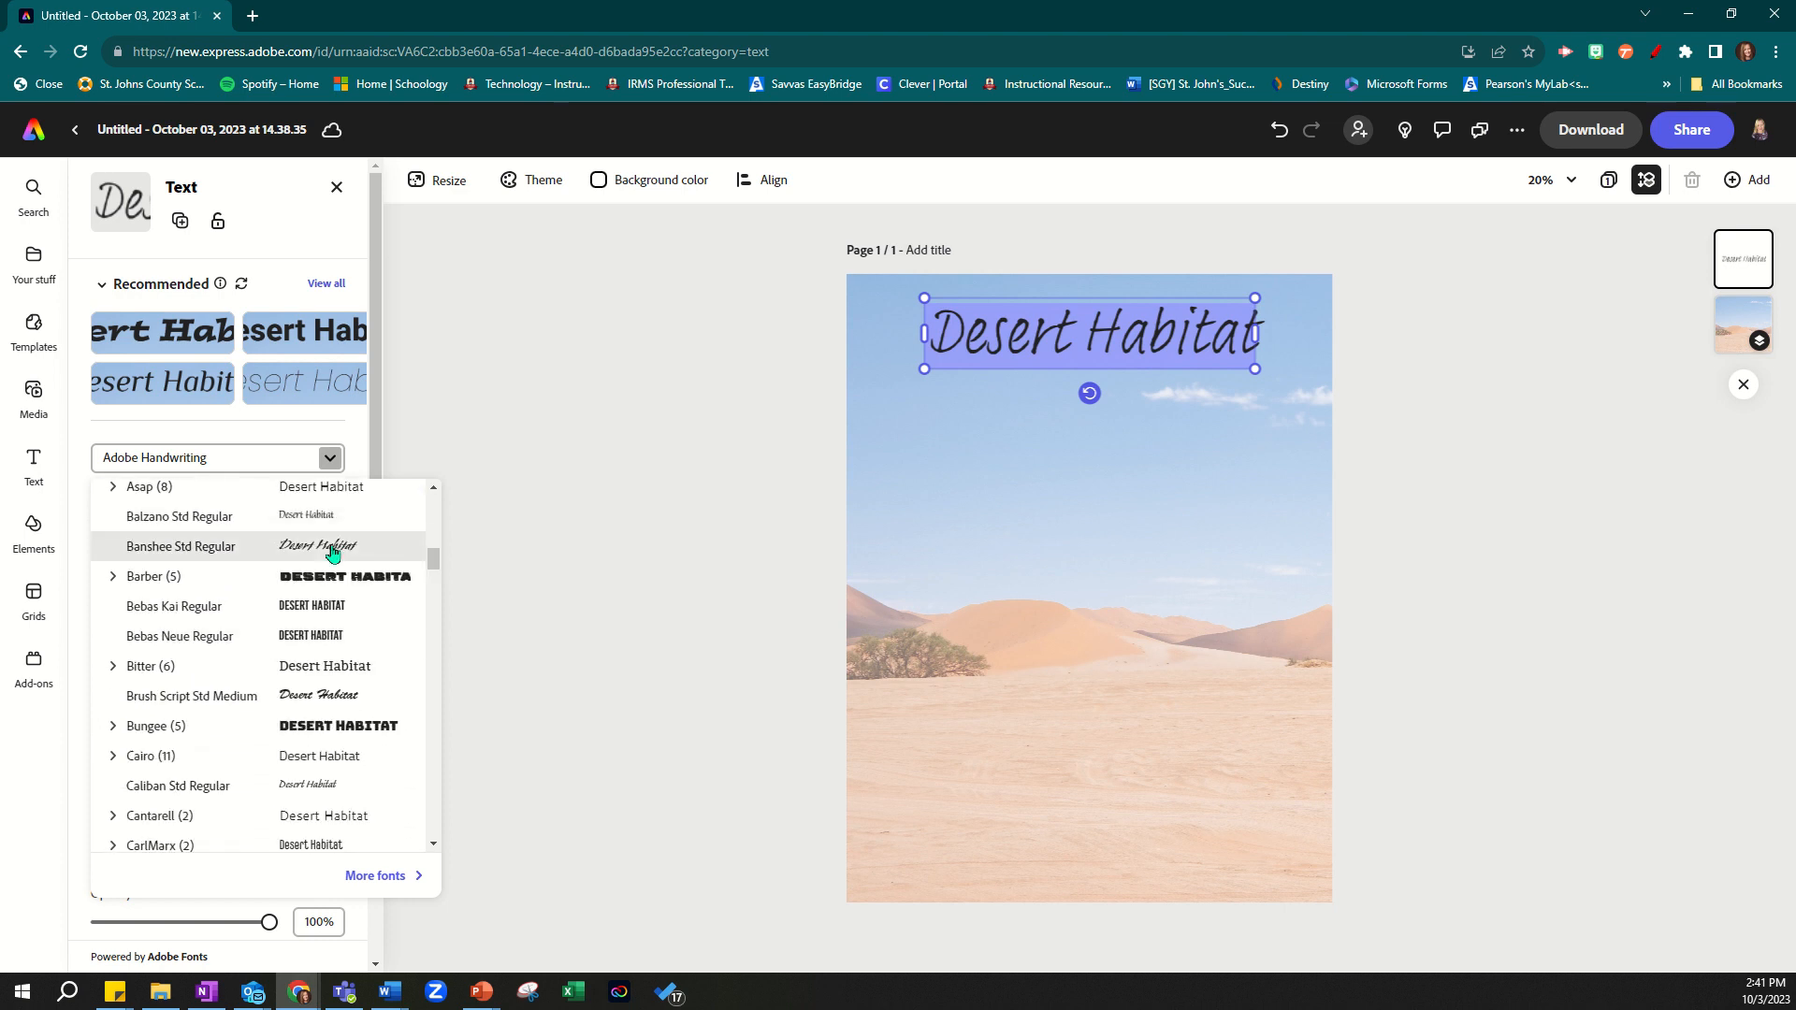
left_click(328, 575)
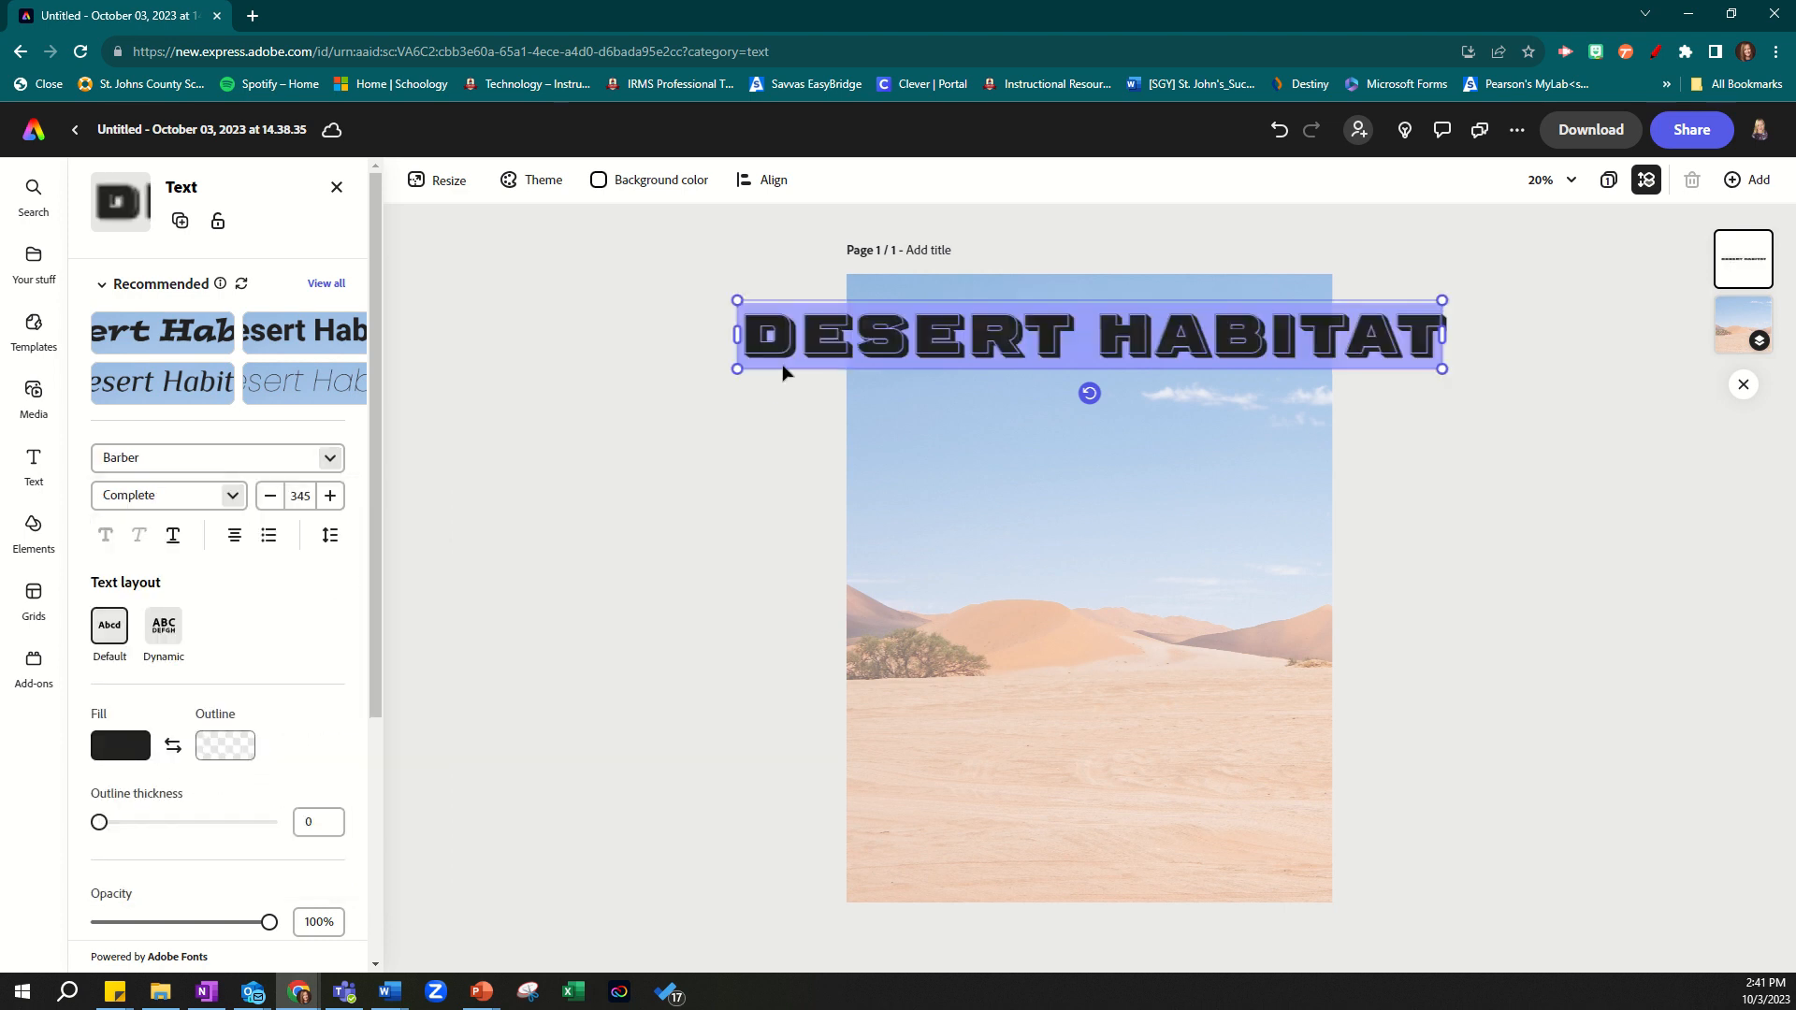
- Shrink the title to font size 206 and centre it horizontally near the top of the page
left_click_drag(741, 368, 928, 348)
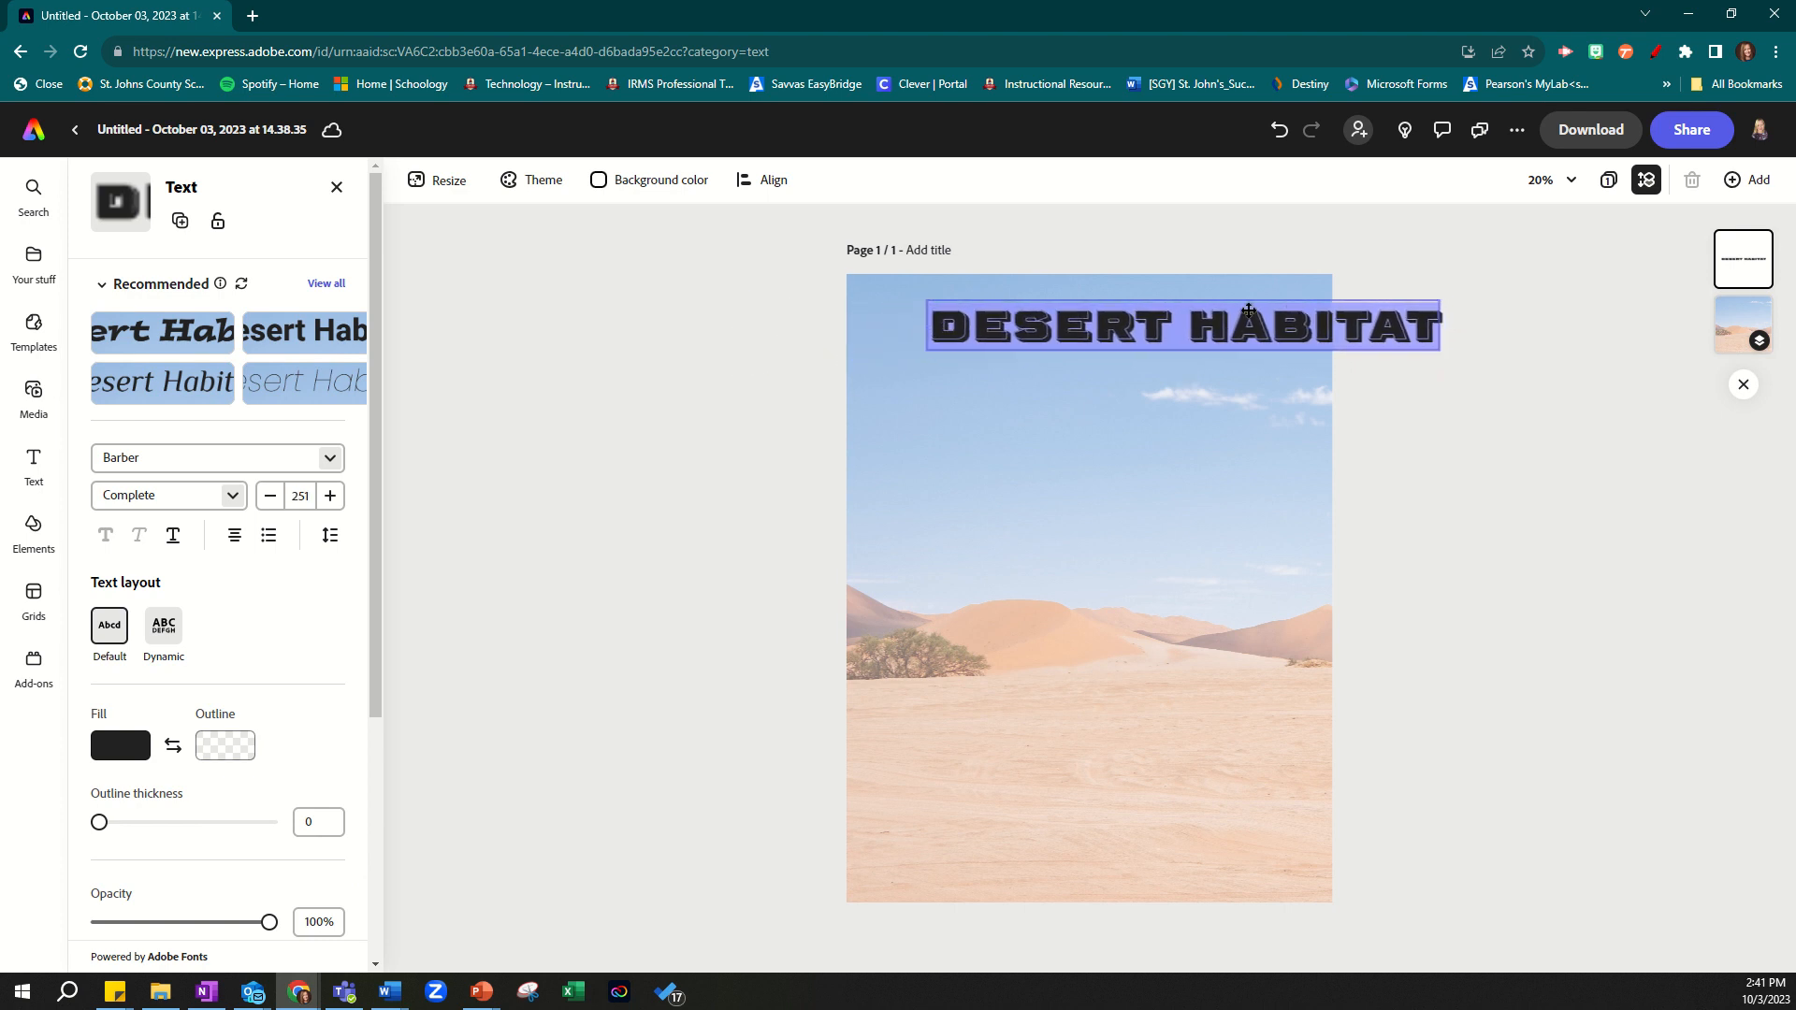
left_click_drag(1249, 310, 1157, 315)
left_click_drag(833, 356, 925, 345)
left_click_drag(1235, 307, 1189, 307)
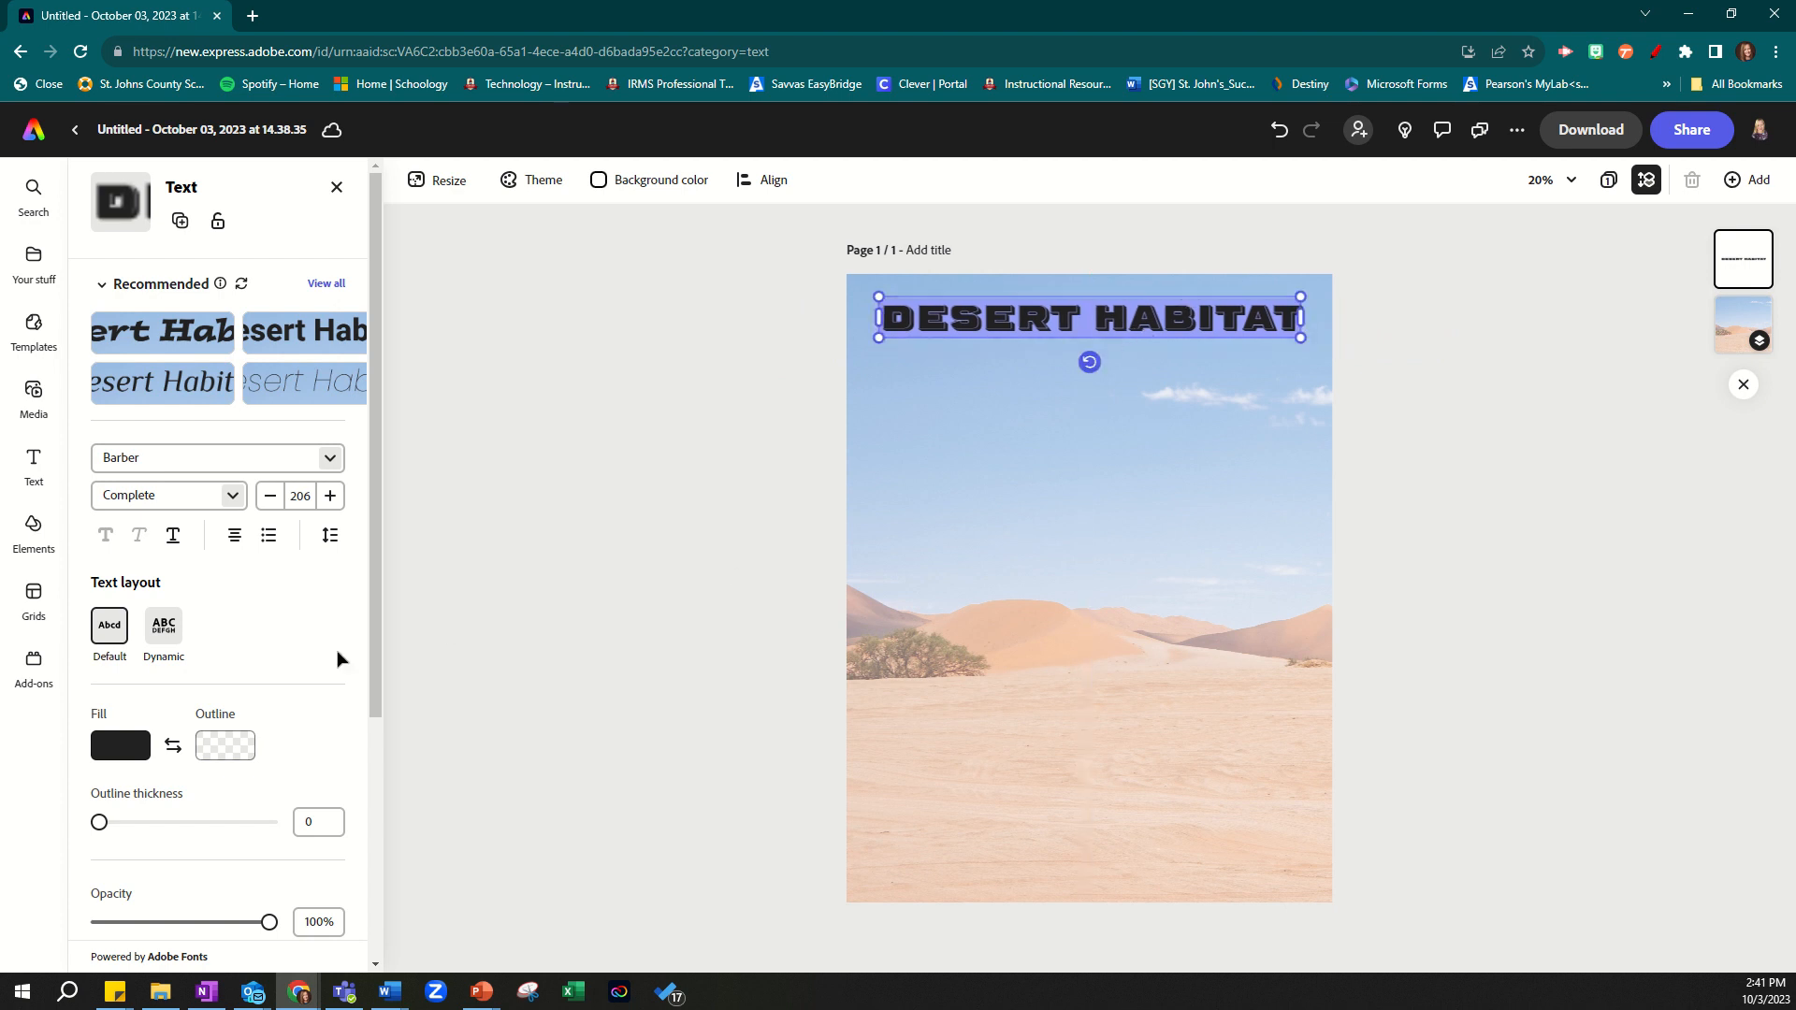
- Change the title's fill colour to the recommended pale cream swatch
left_click(128, 755)
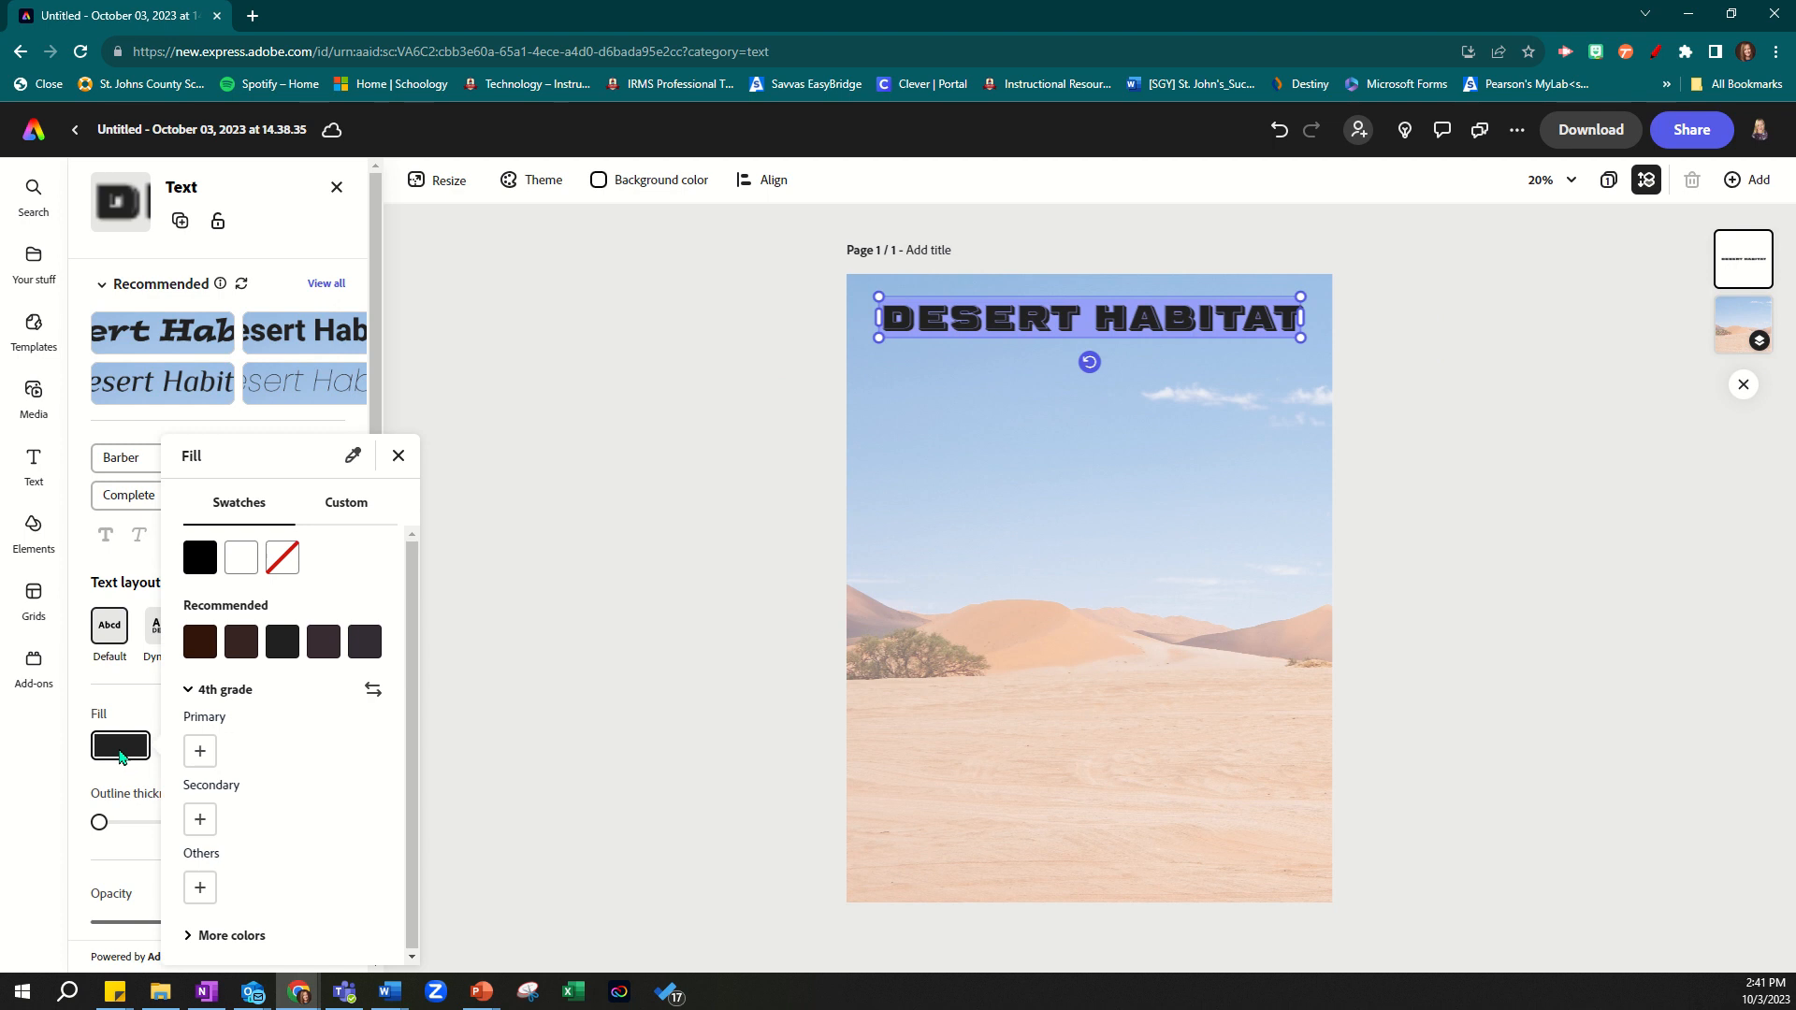
left_click(245, 562)
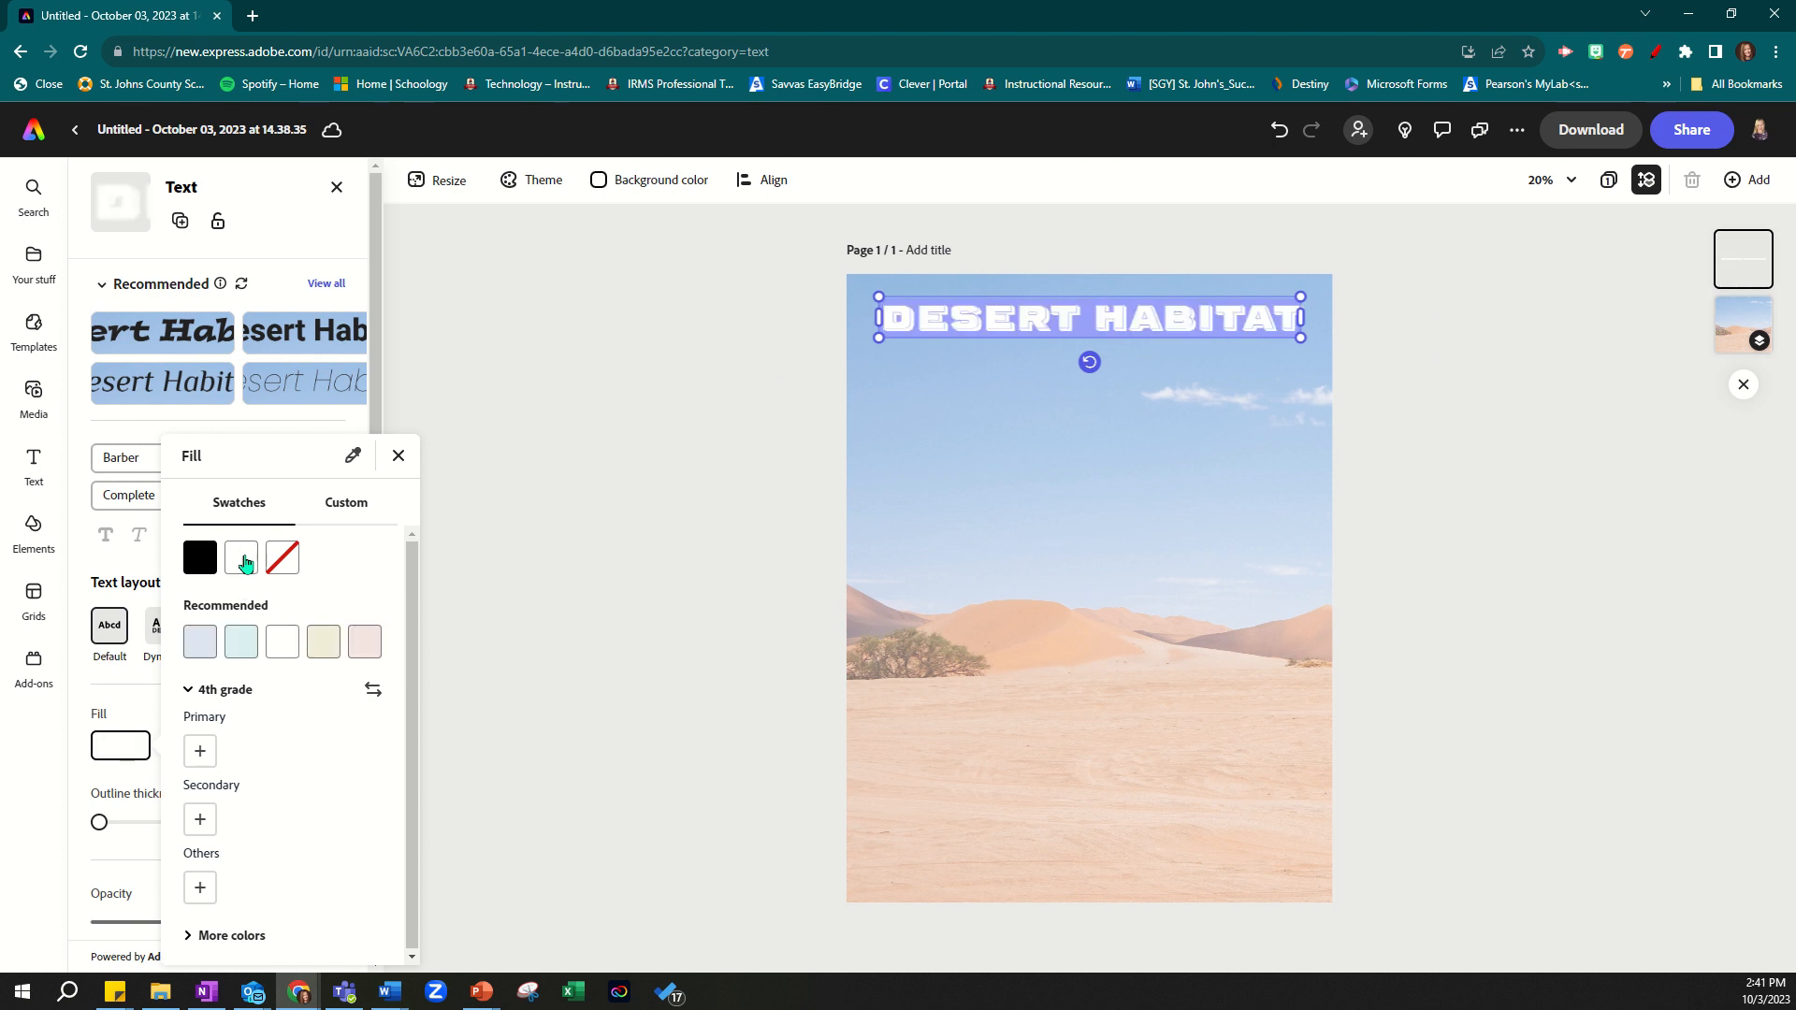
left_click(321, 646)
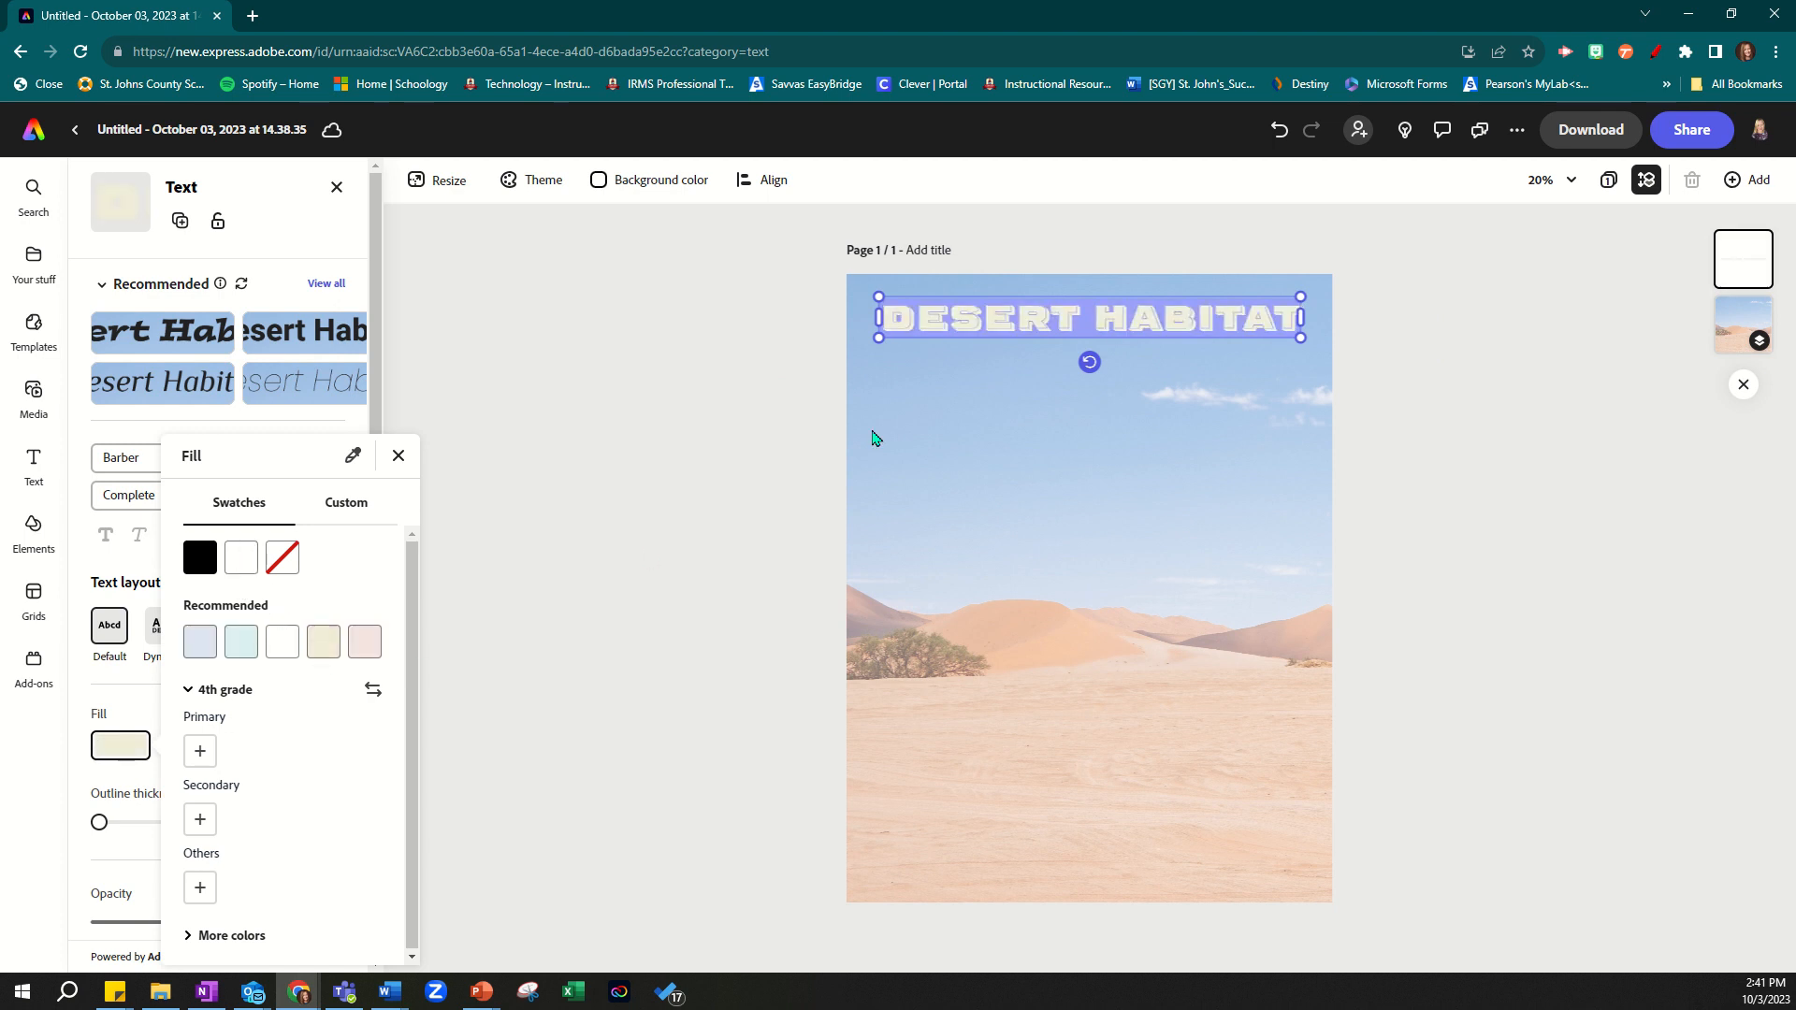
- Enlarge the title to font size 230 and recentre it so it spans the page width
left_click(919, 364)
left_click_drag(880, 341, 834, 379)
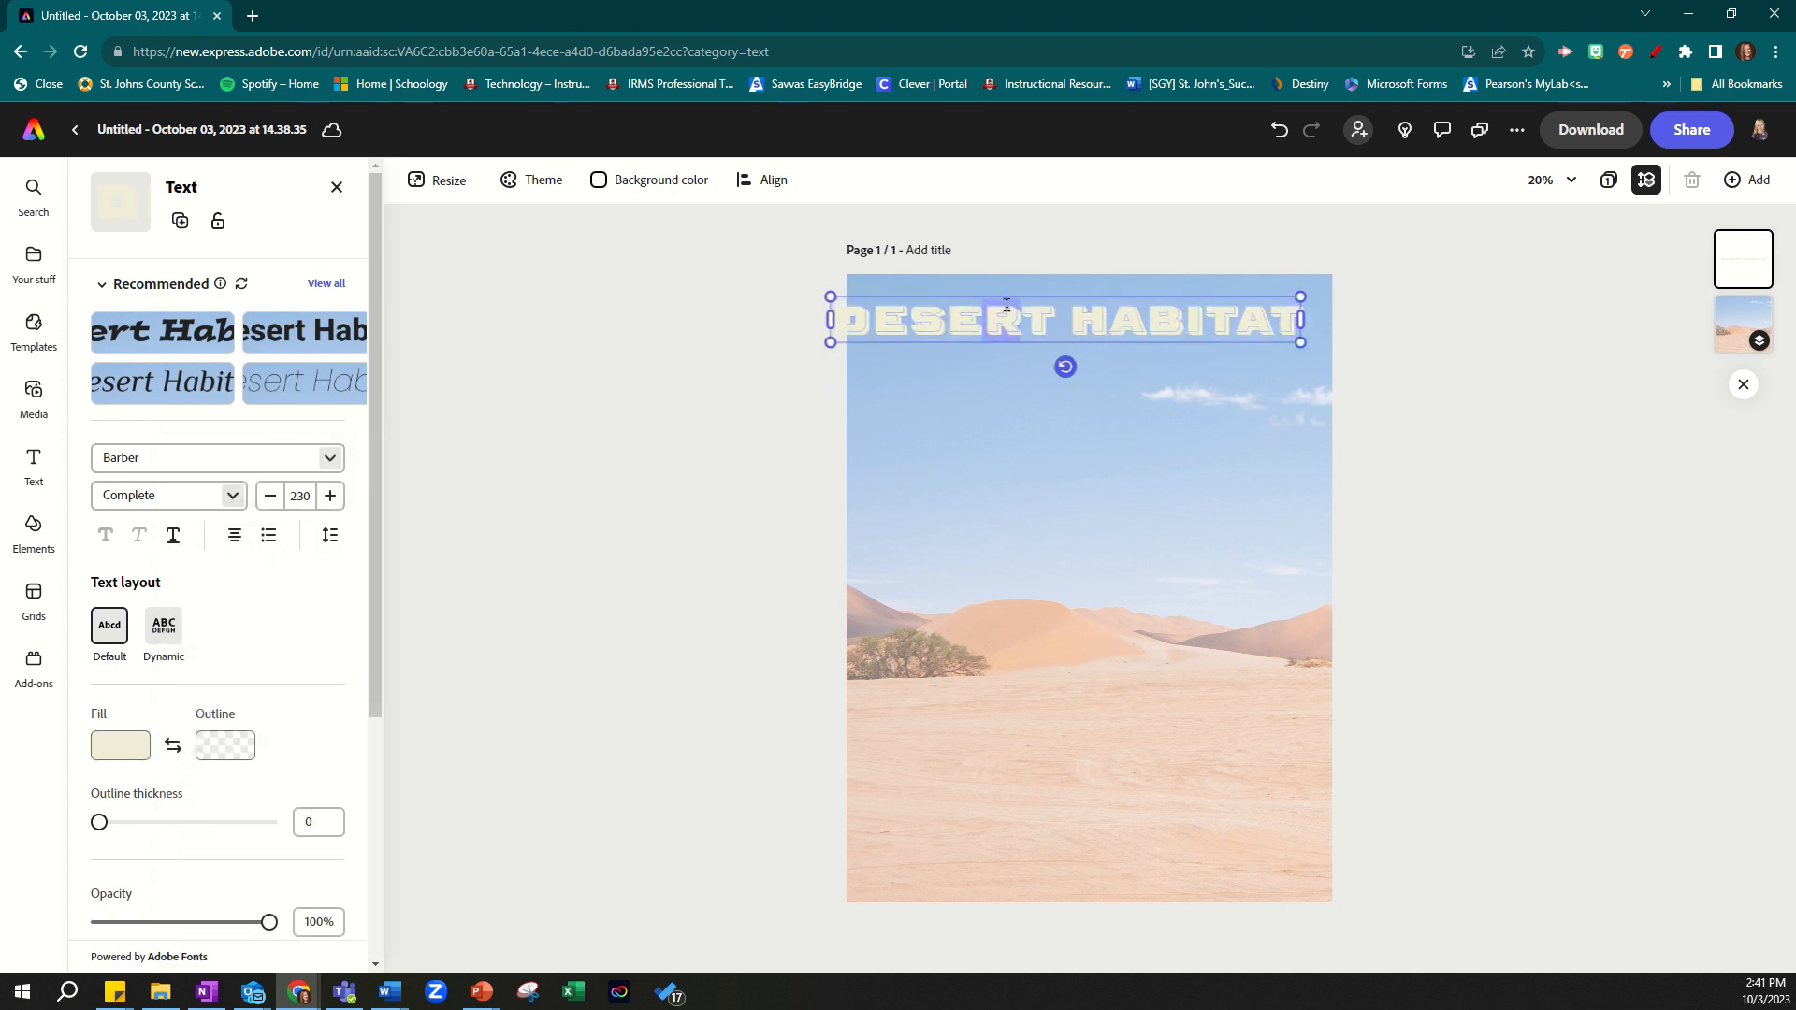
left_click_drag(1002, 293, 1025, 299)
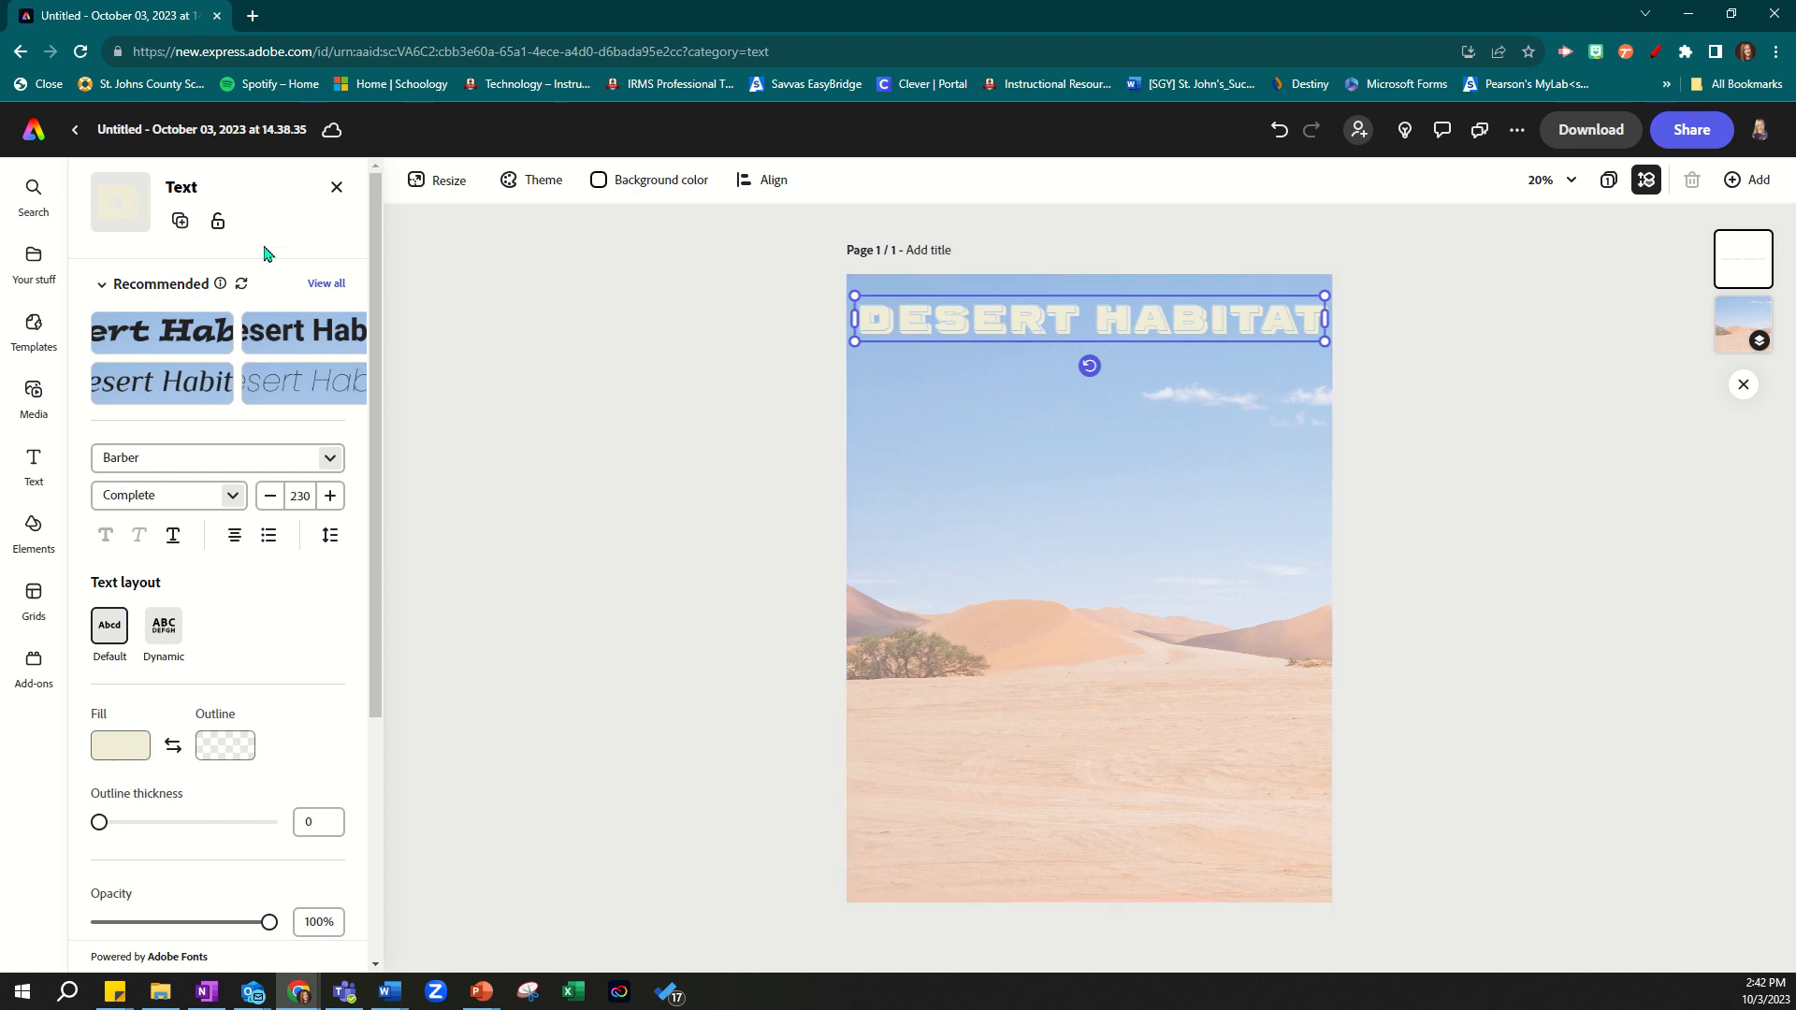
- Search the media photo library for "cactus"
mouse_move(39, 400)
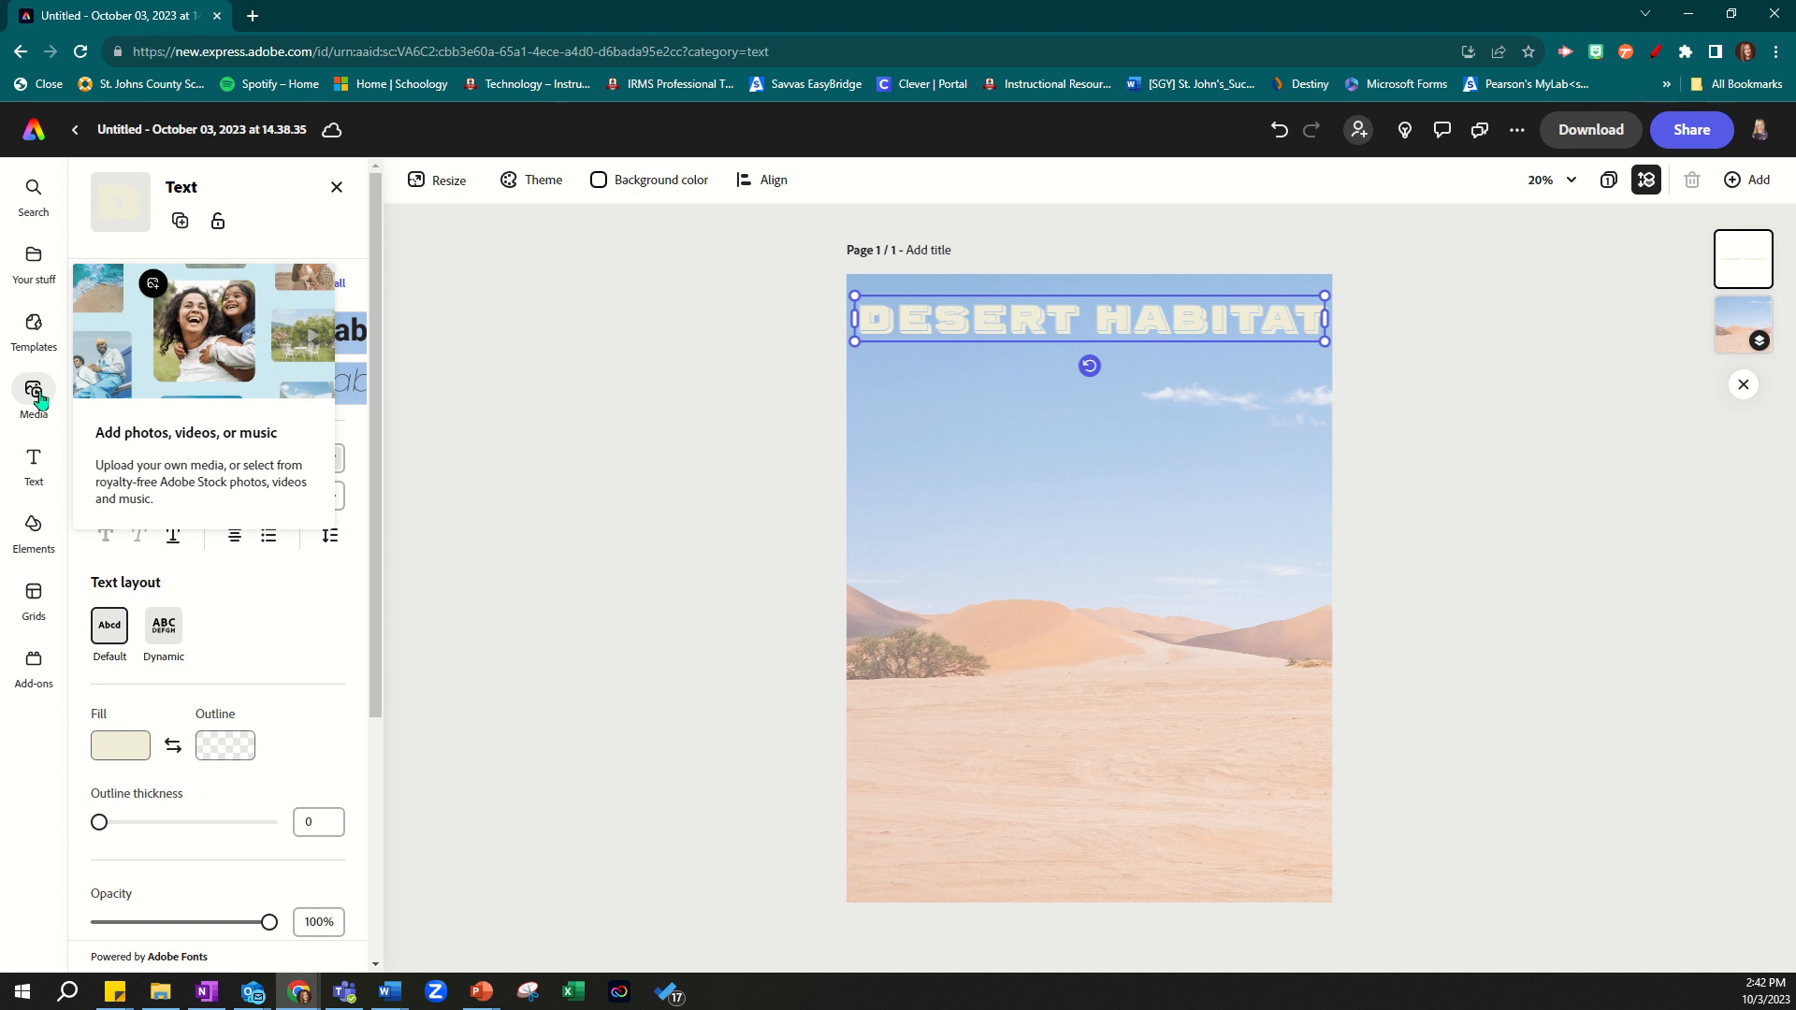
left_click(39, 400)
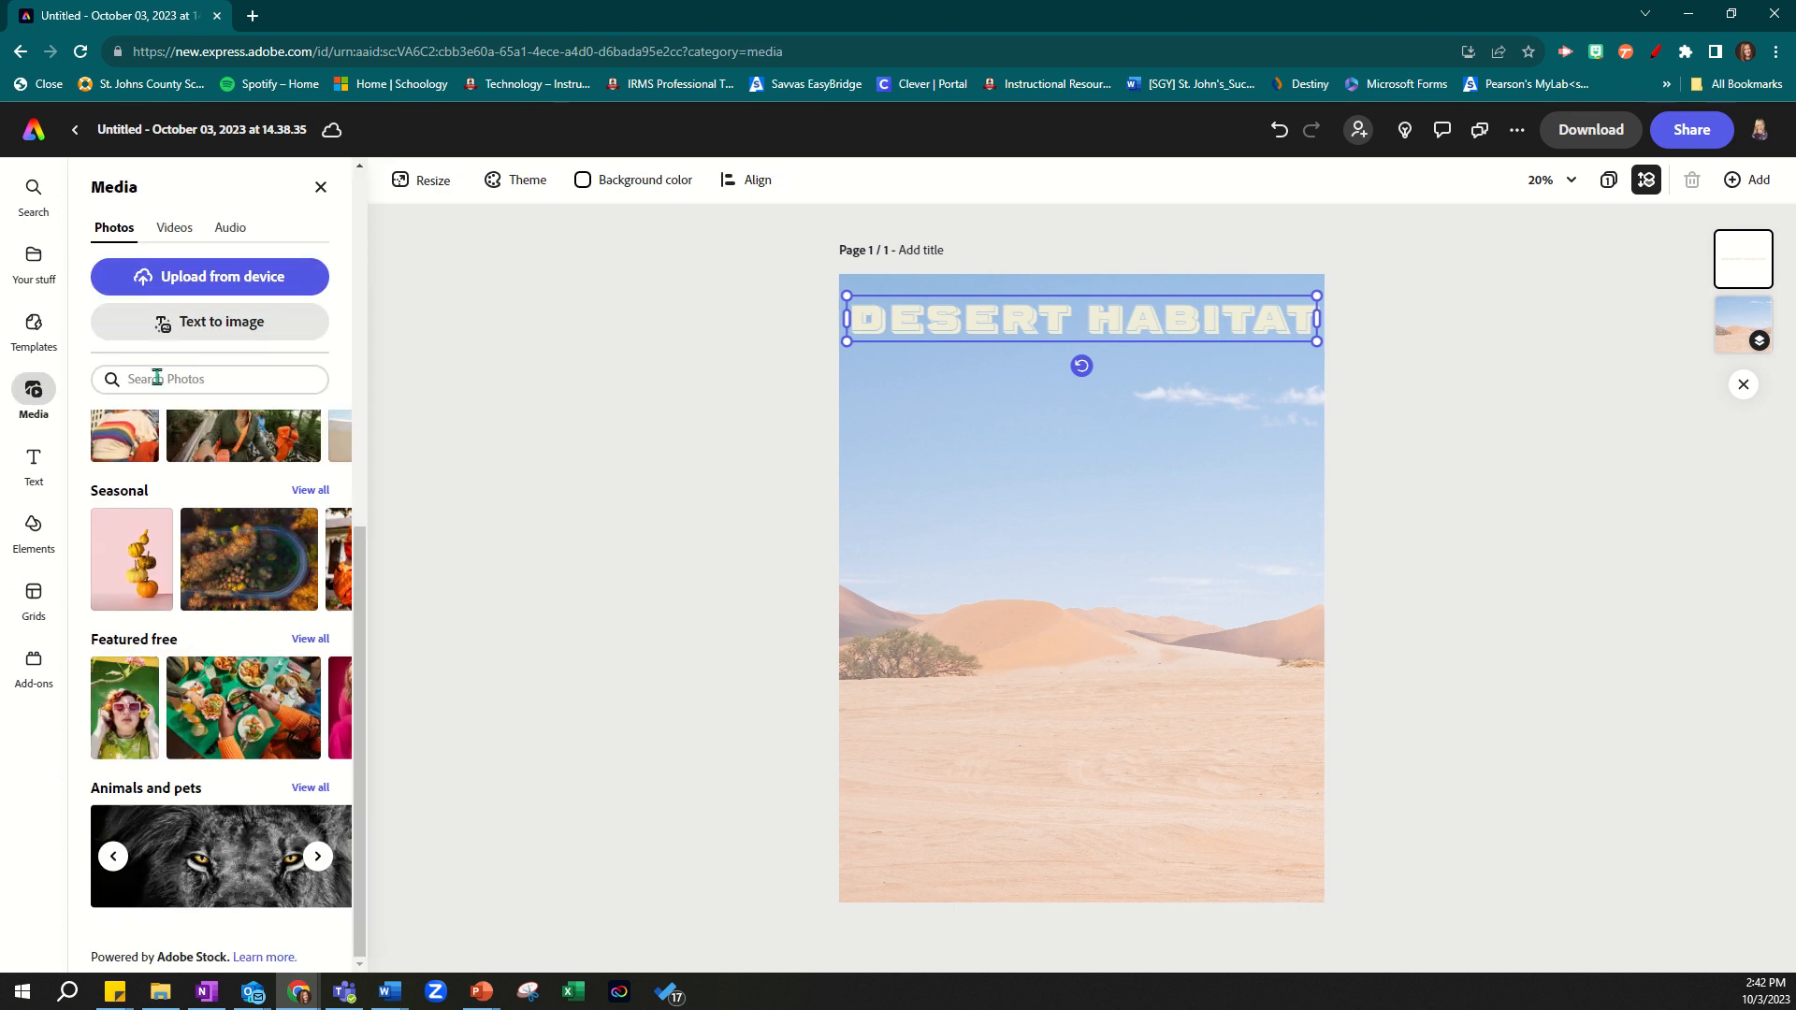
left_click(159, 379)
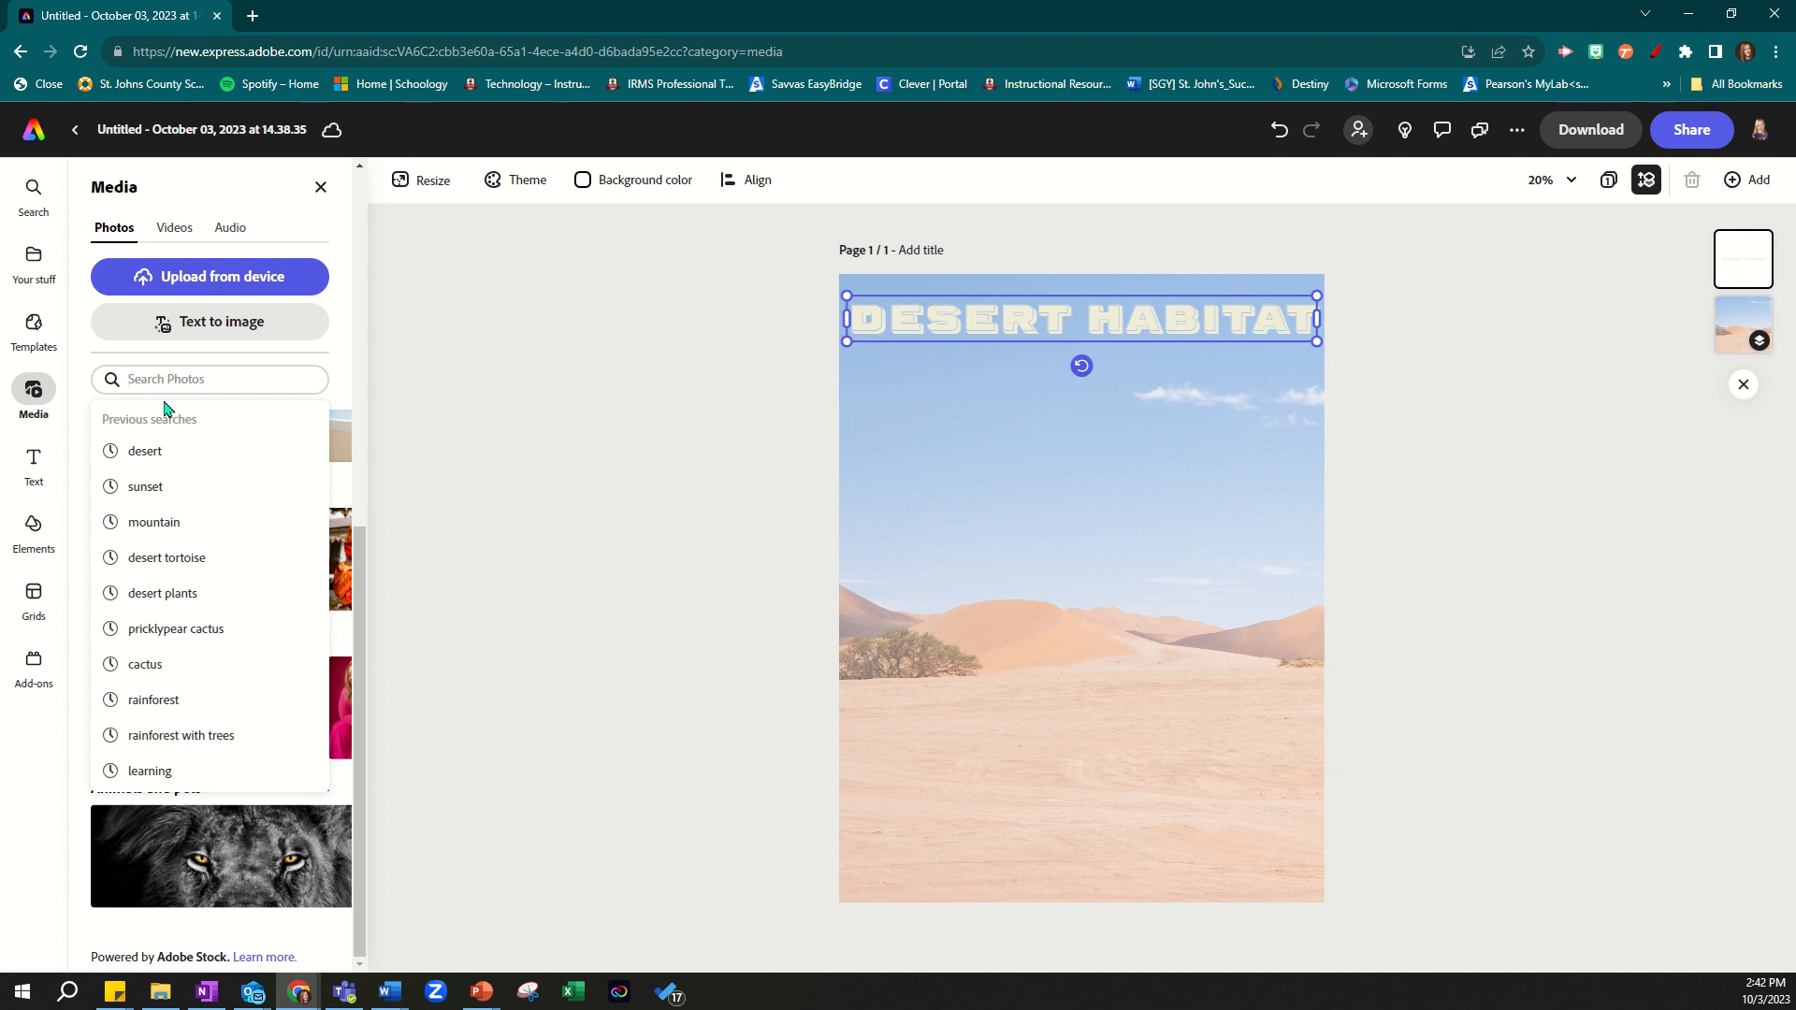
type("cactus")
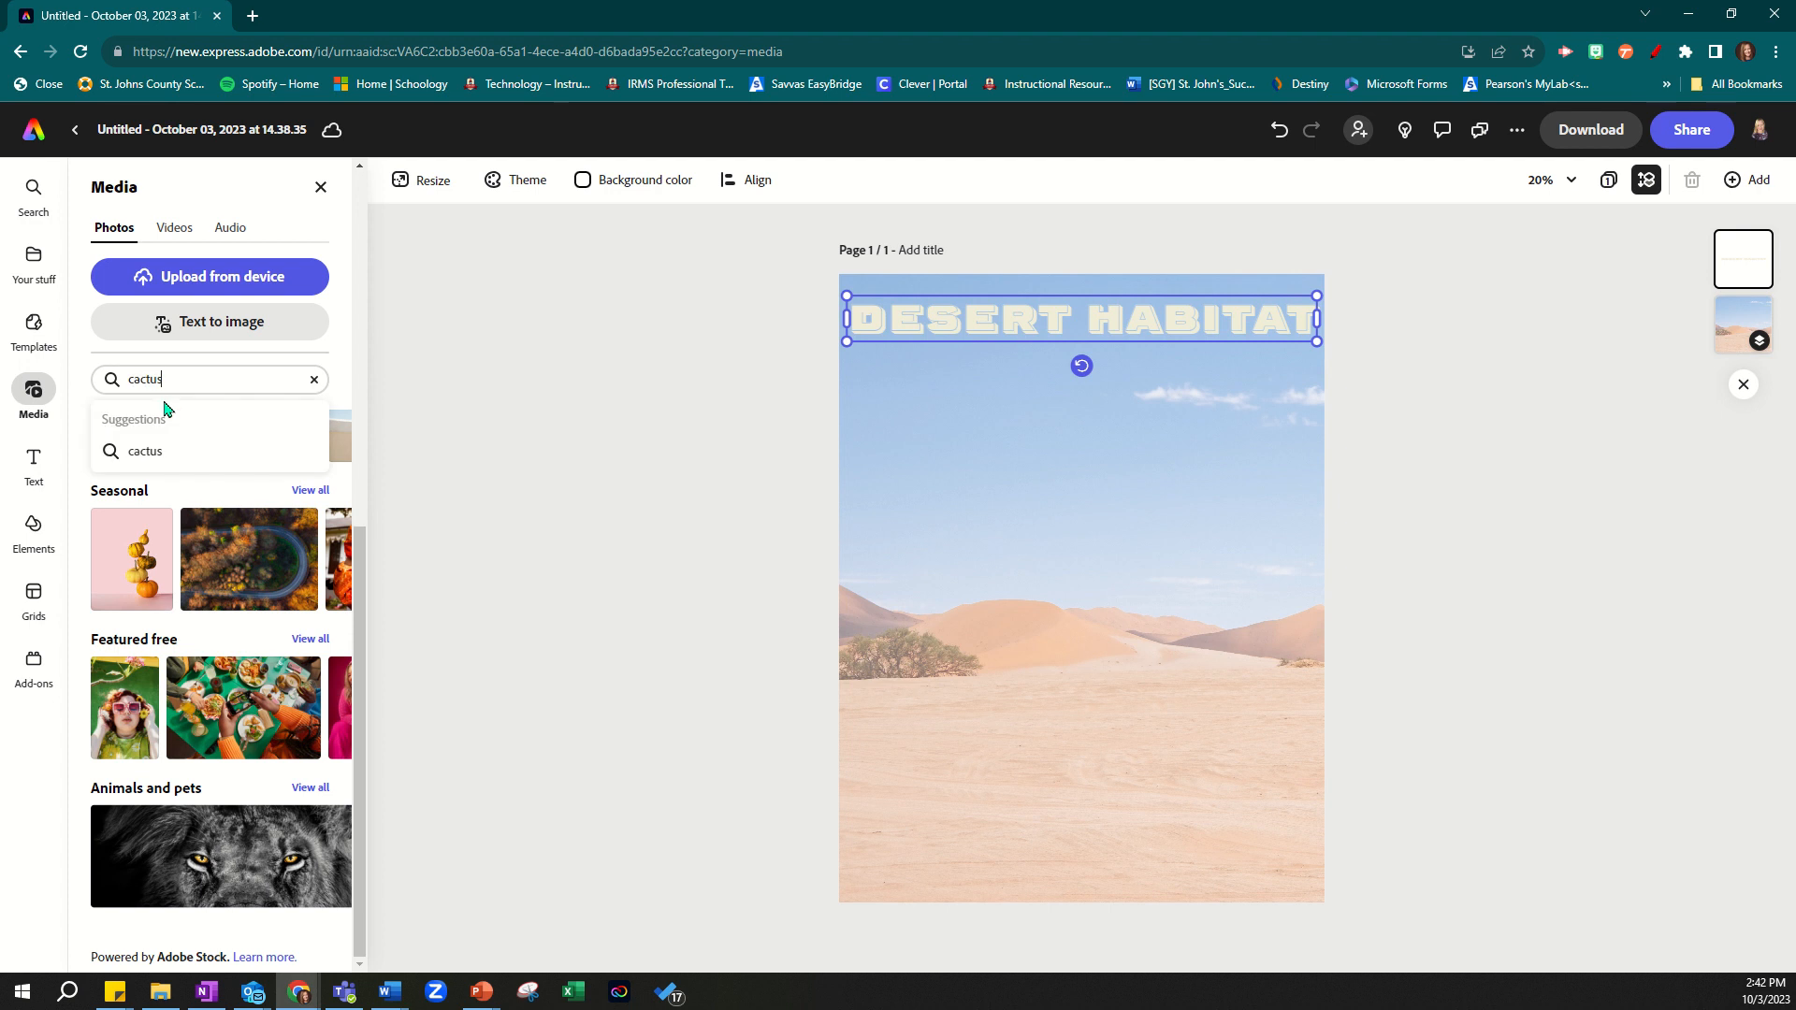
key("Return")
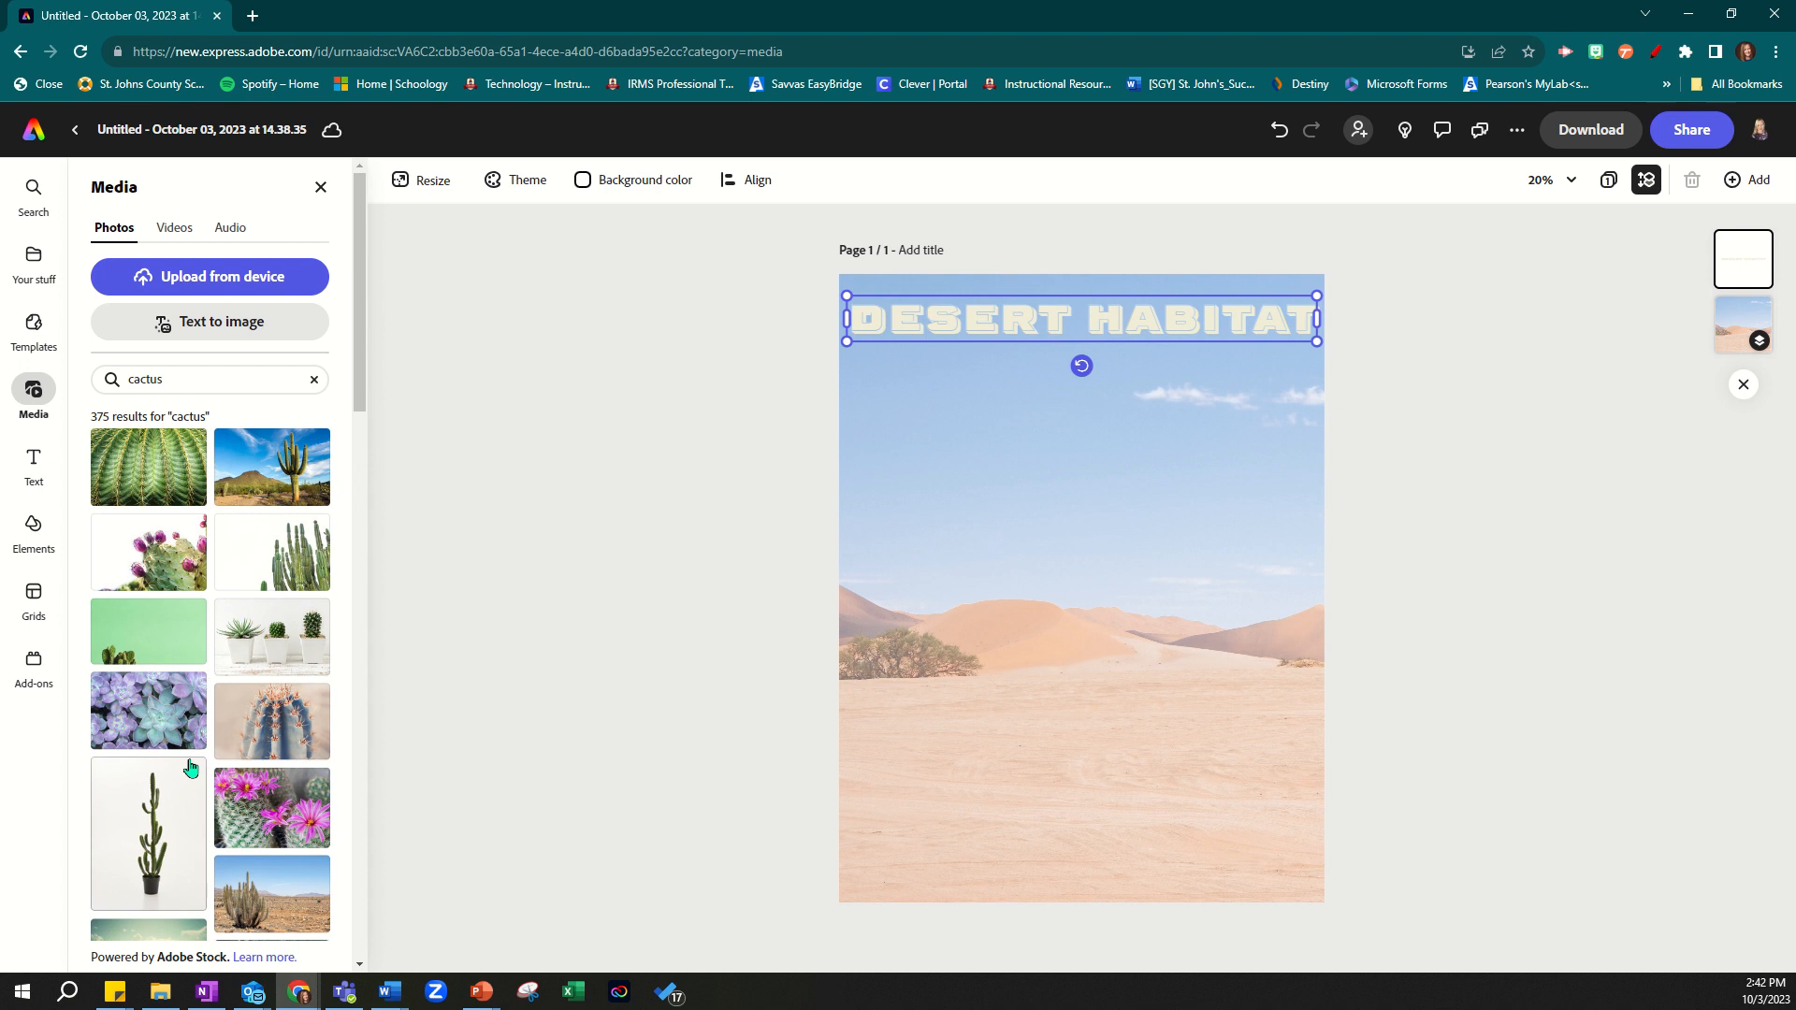
- Add the photo of cacti at sunset to the flyer and place it enlarged near the bottom of the page
scroll(190, 767, "down", 4)
scroll(181, 781, "down", 3)
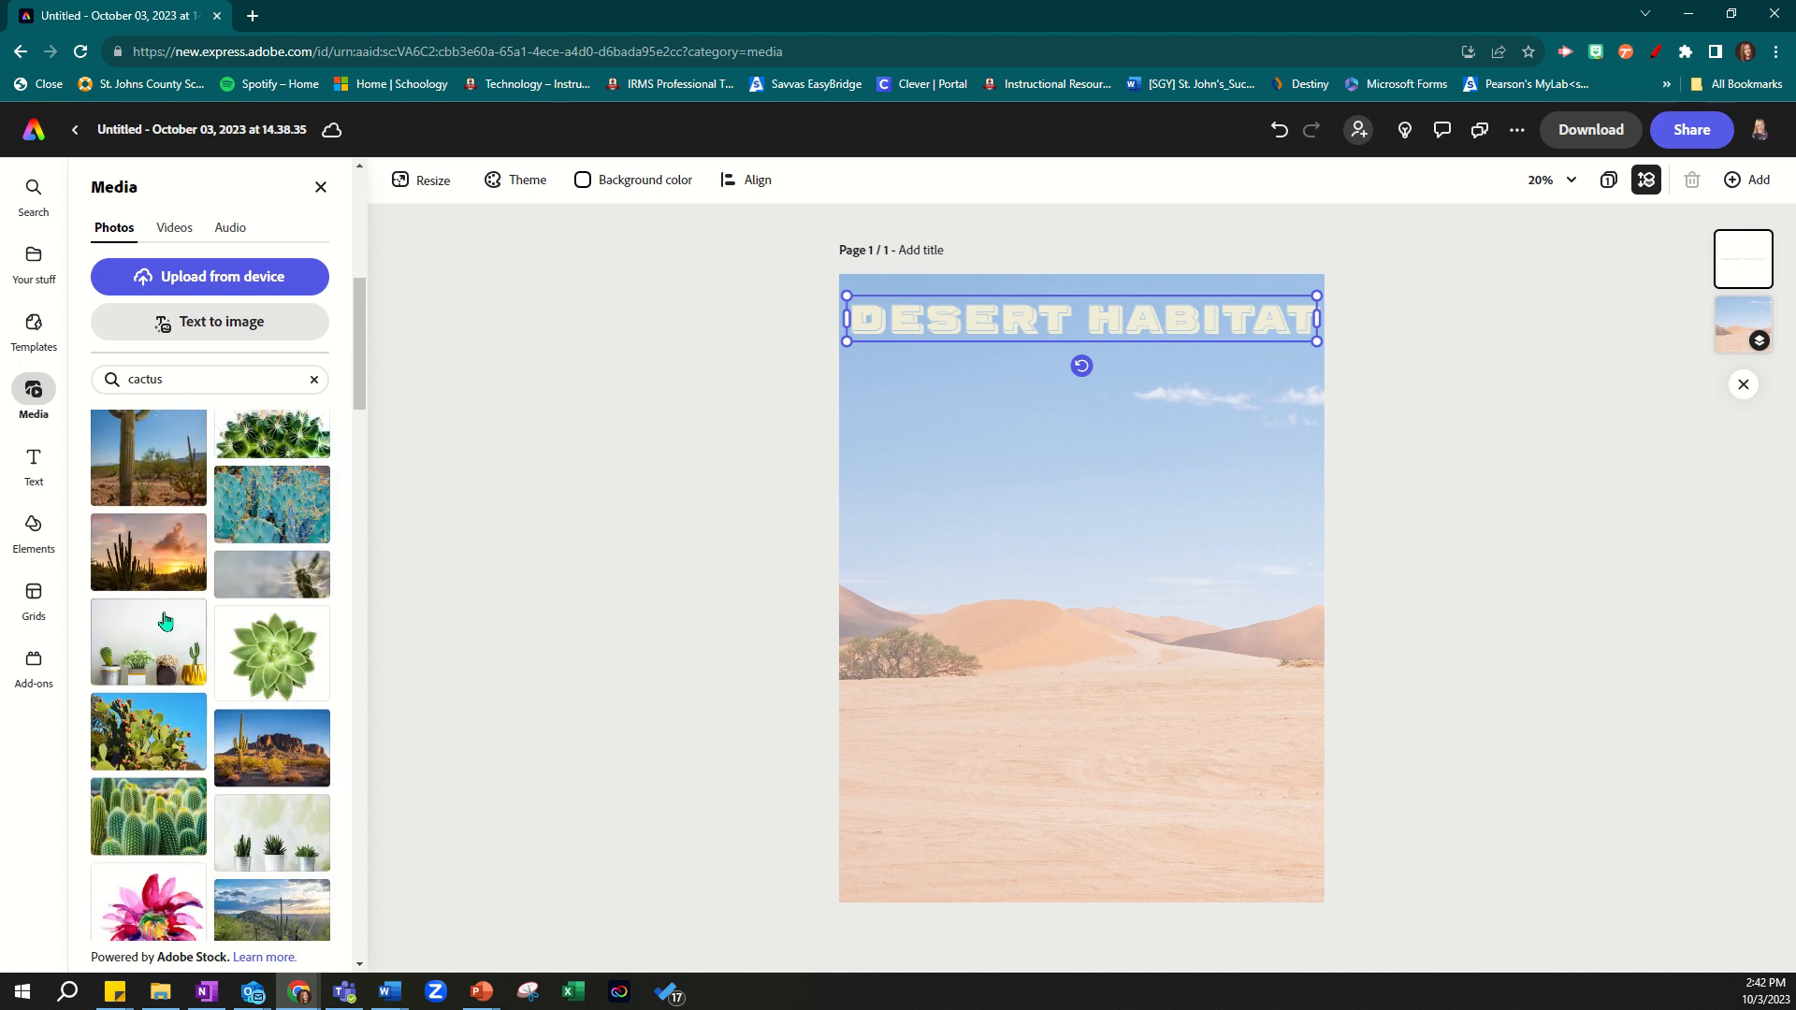
left_click(142, 559)
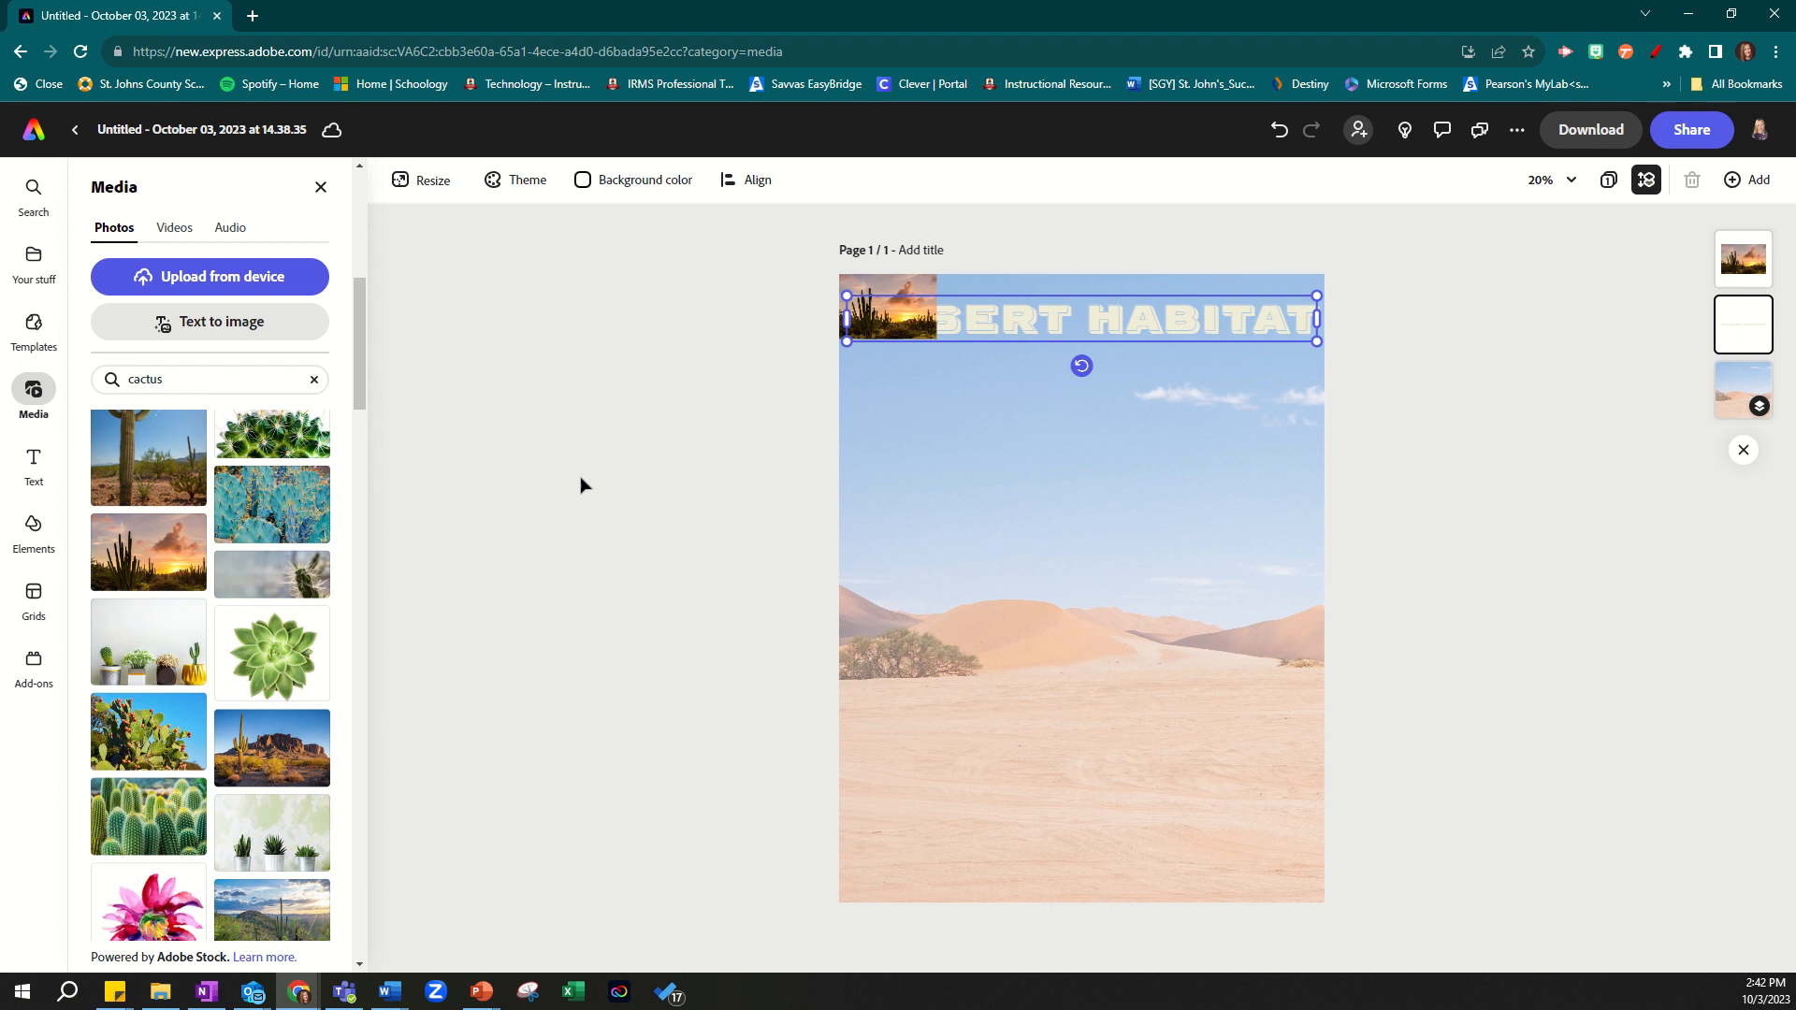
left_click_drag(907, 284, 1140, 887)
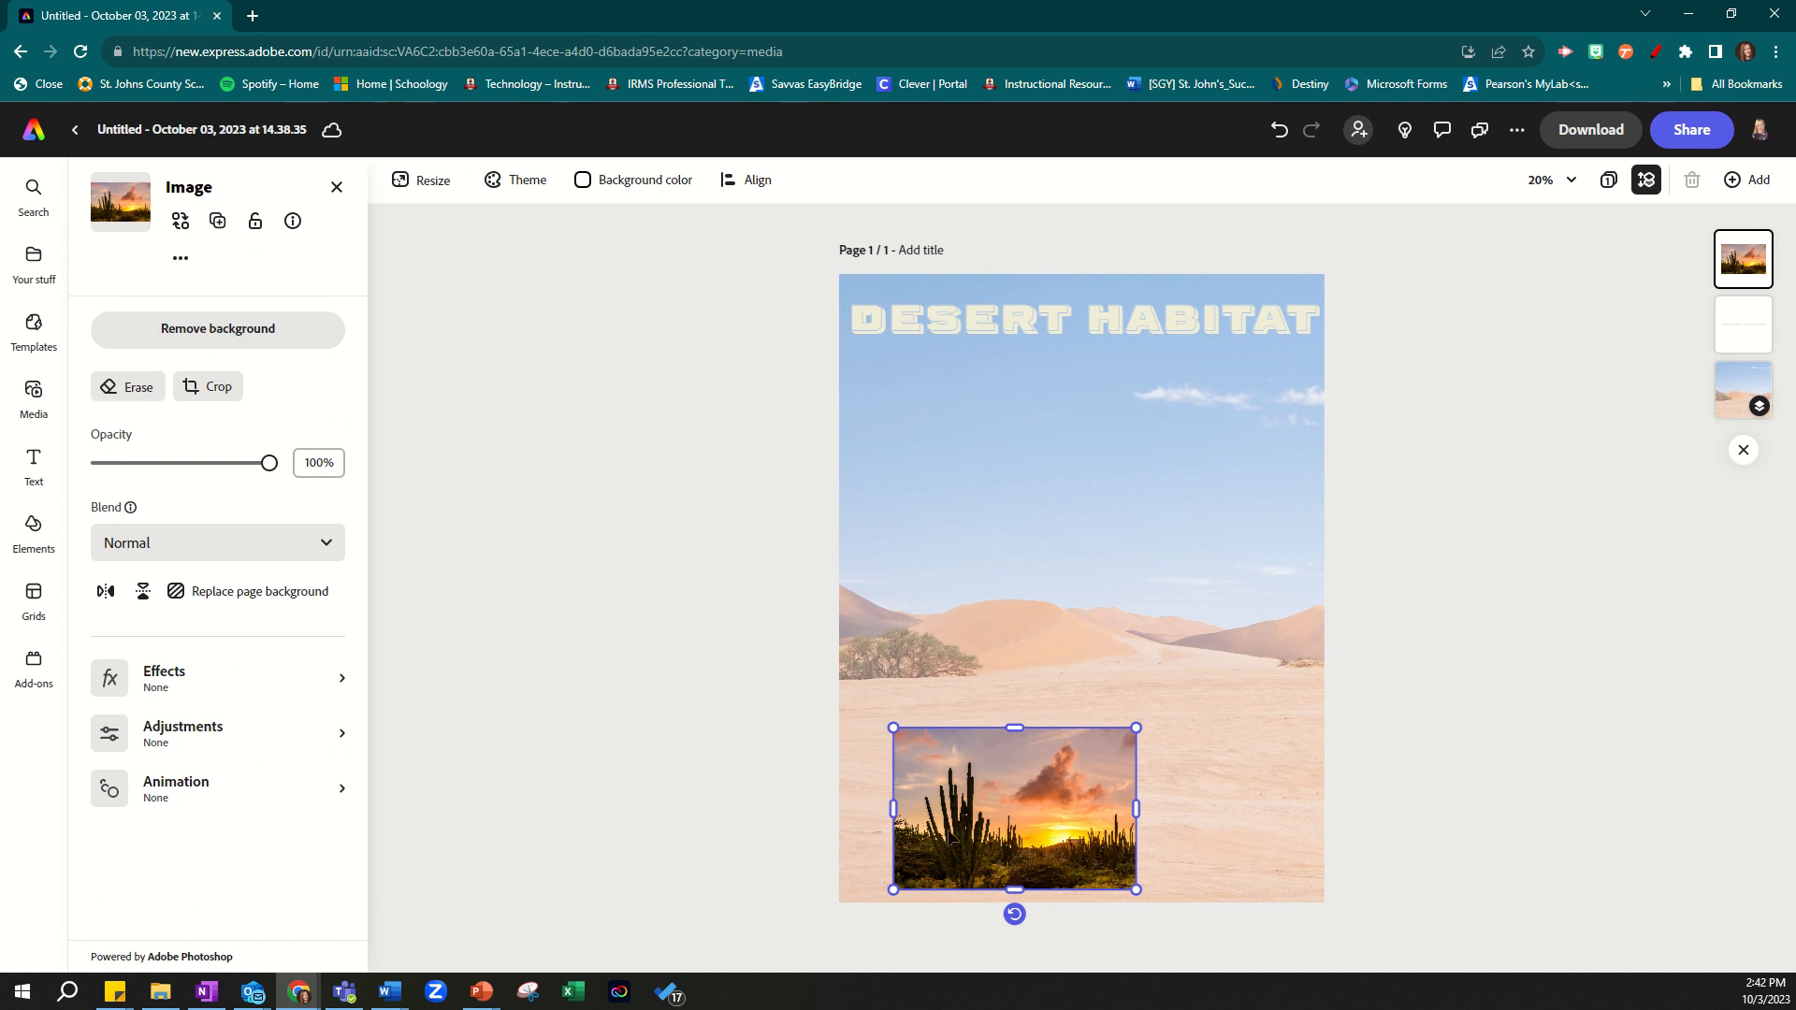
- Try removing the background of the sunset cactus photo and delete the photo from the flyer
left_click(194, 335)
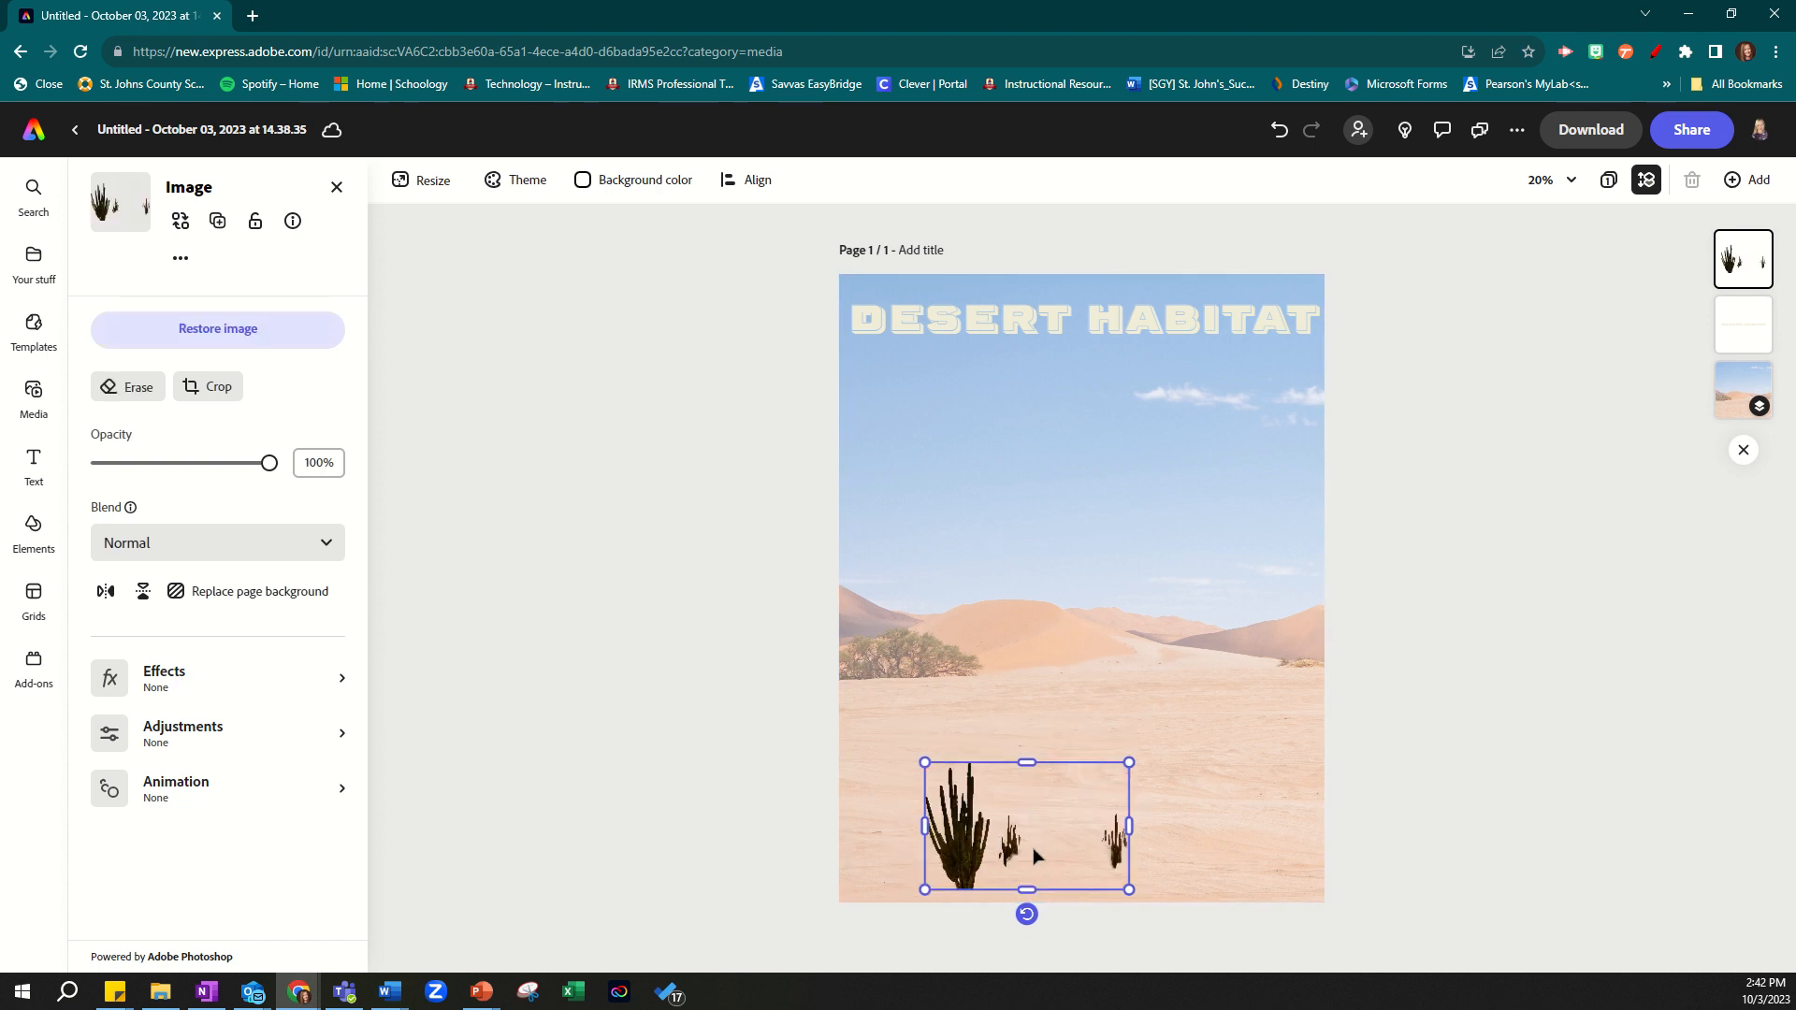
left_click(225, 352)
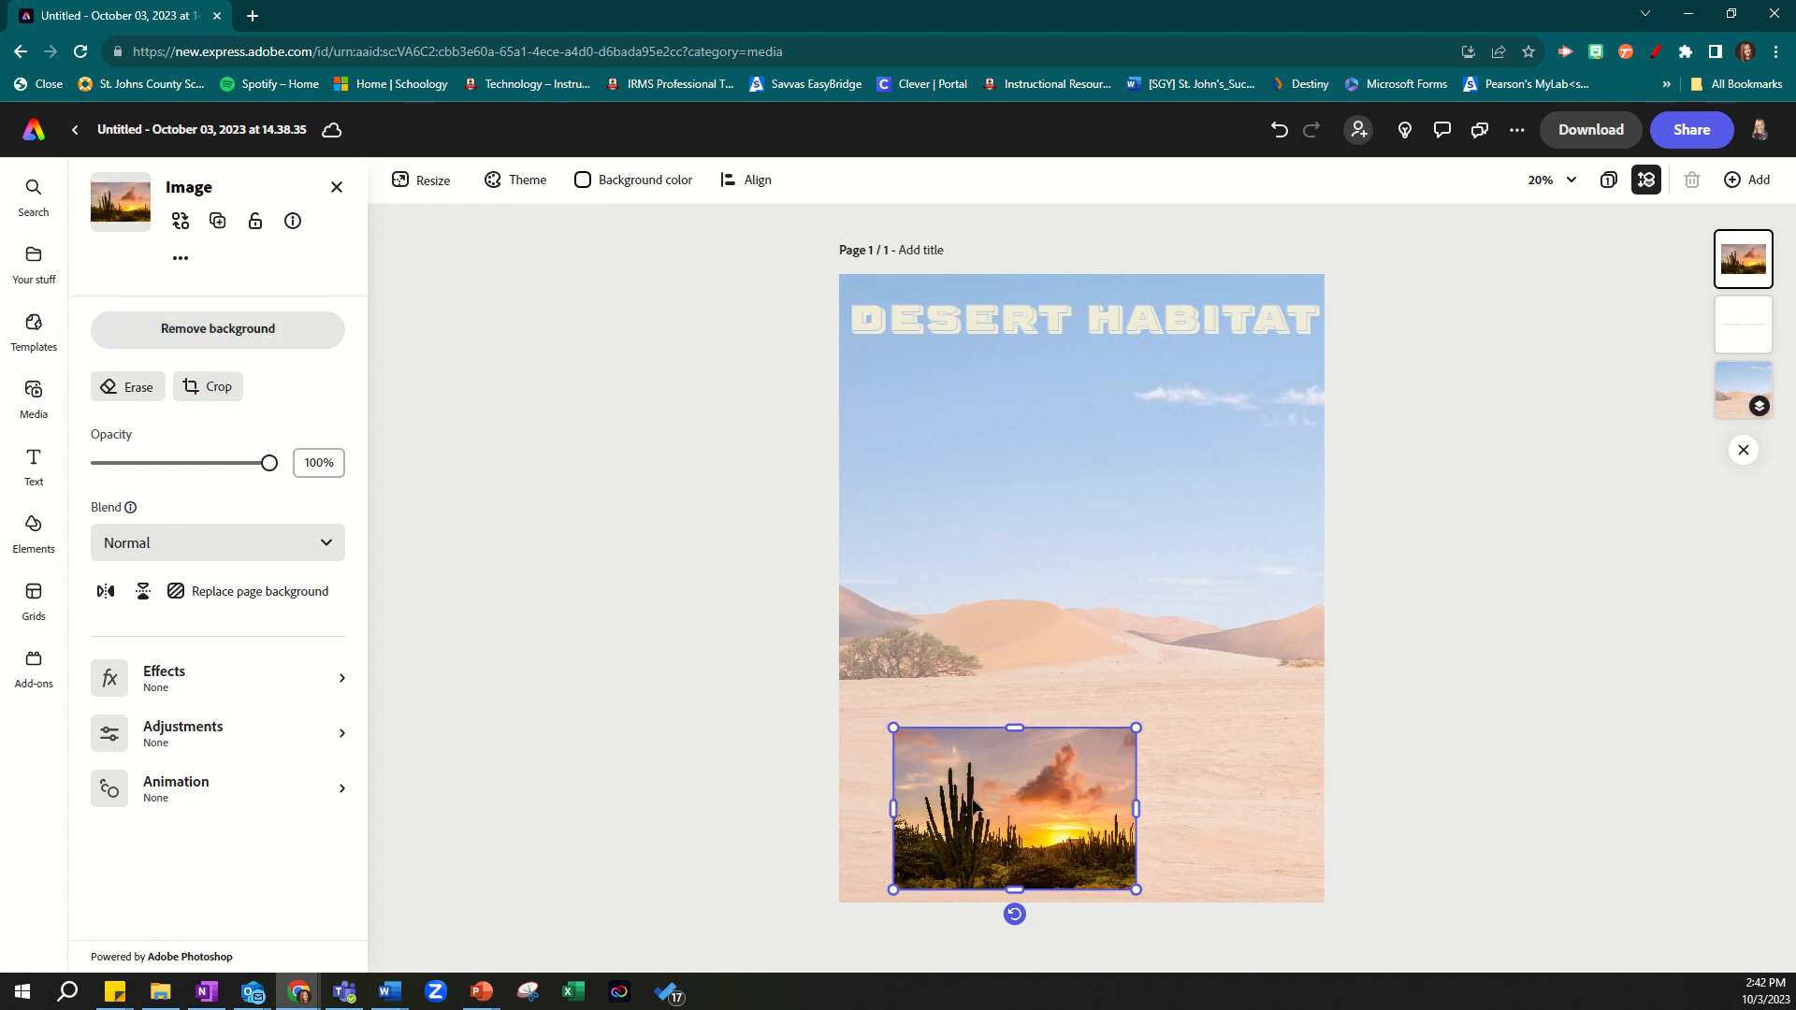
key("Delete")
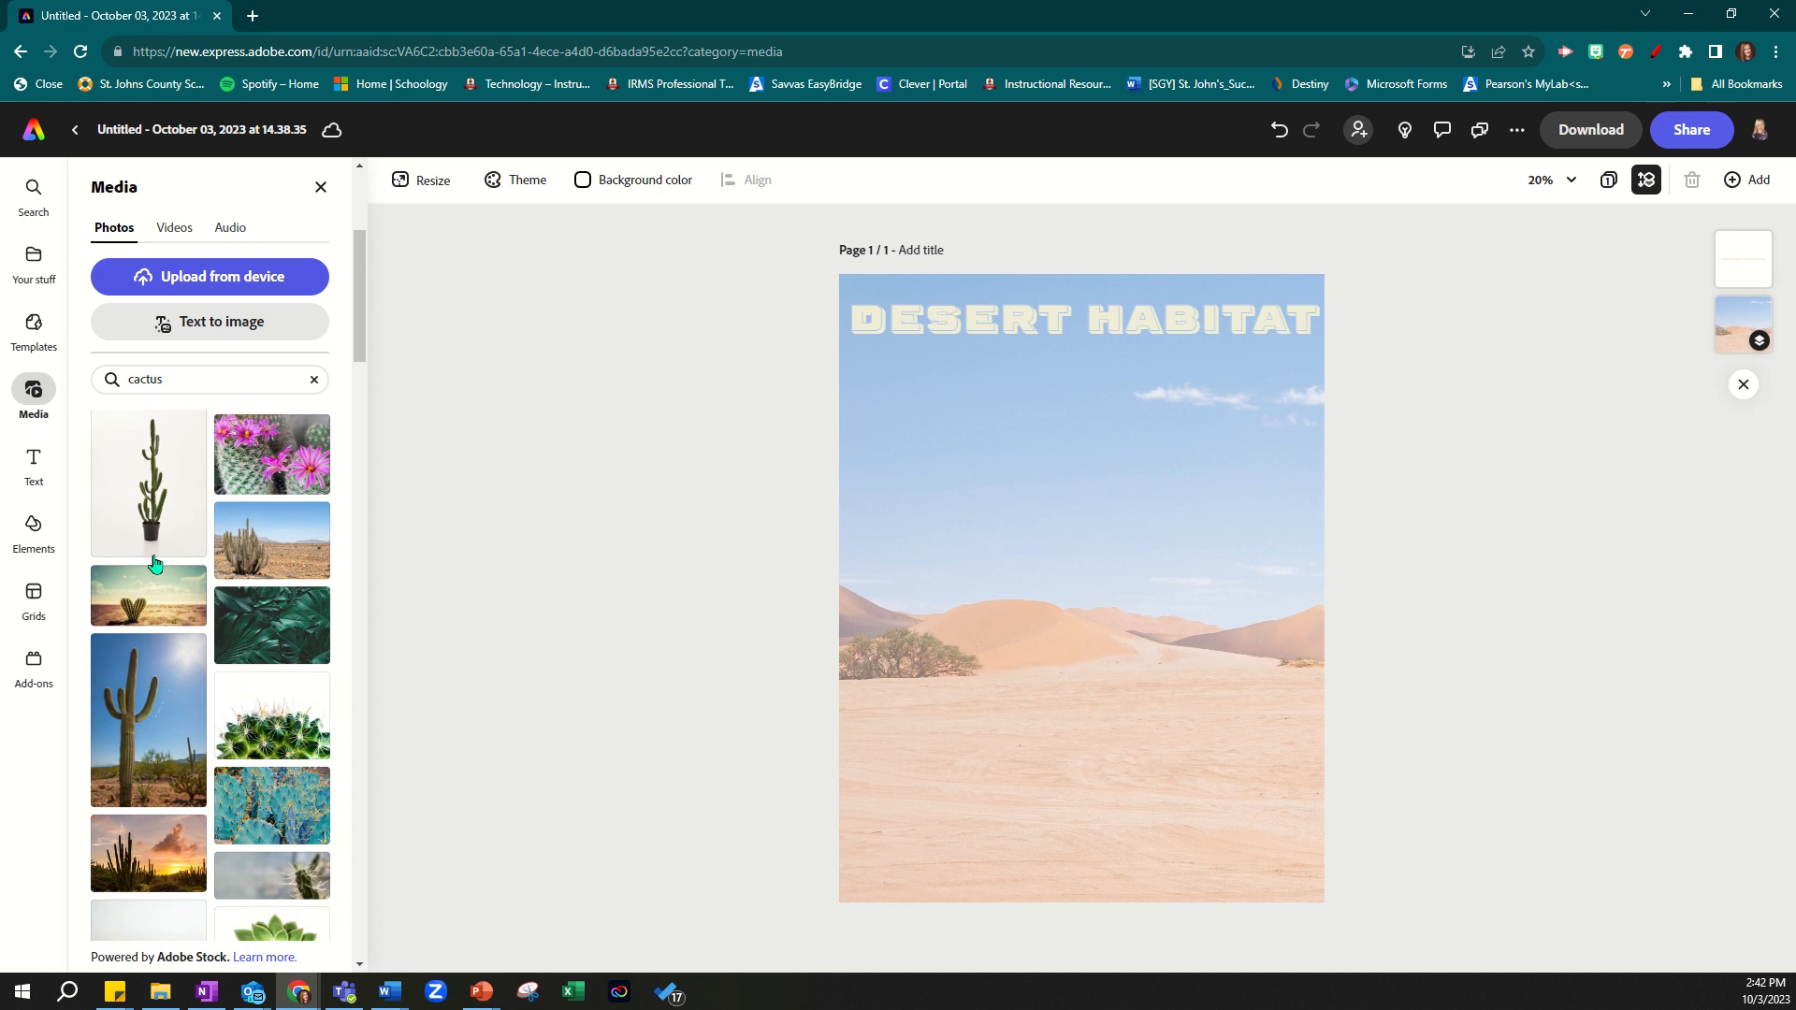
- Add the photo of a tall cactus under a blue sky and place it enlarged on the lower right of the page
left_click(281, 487)
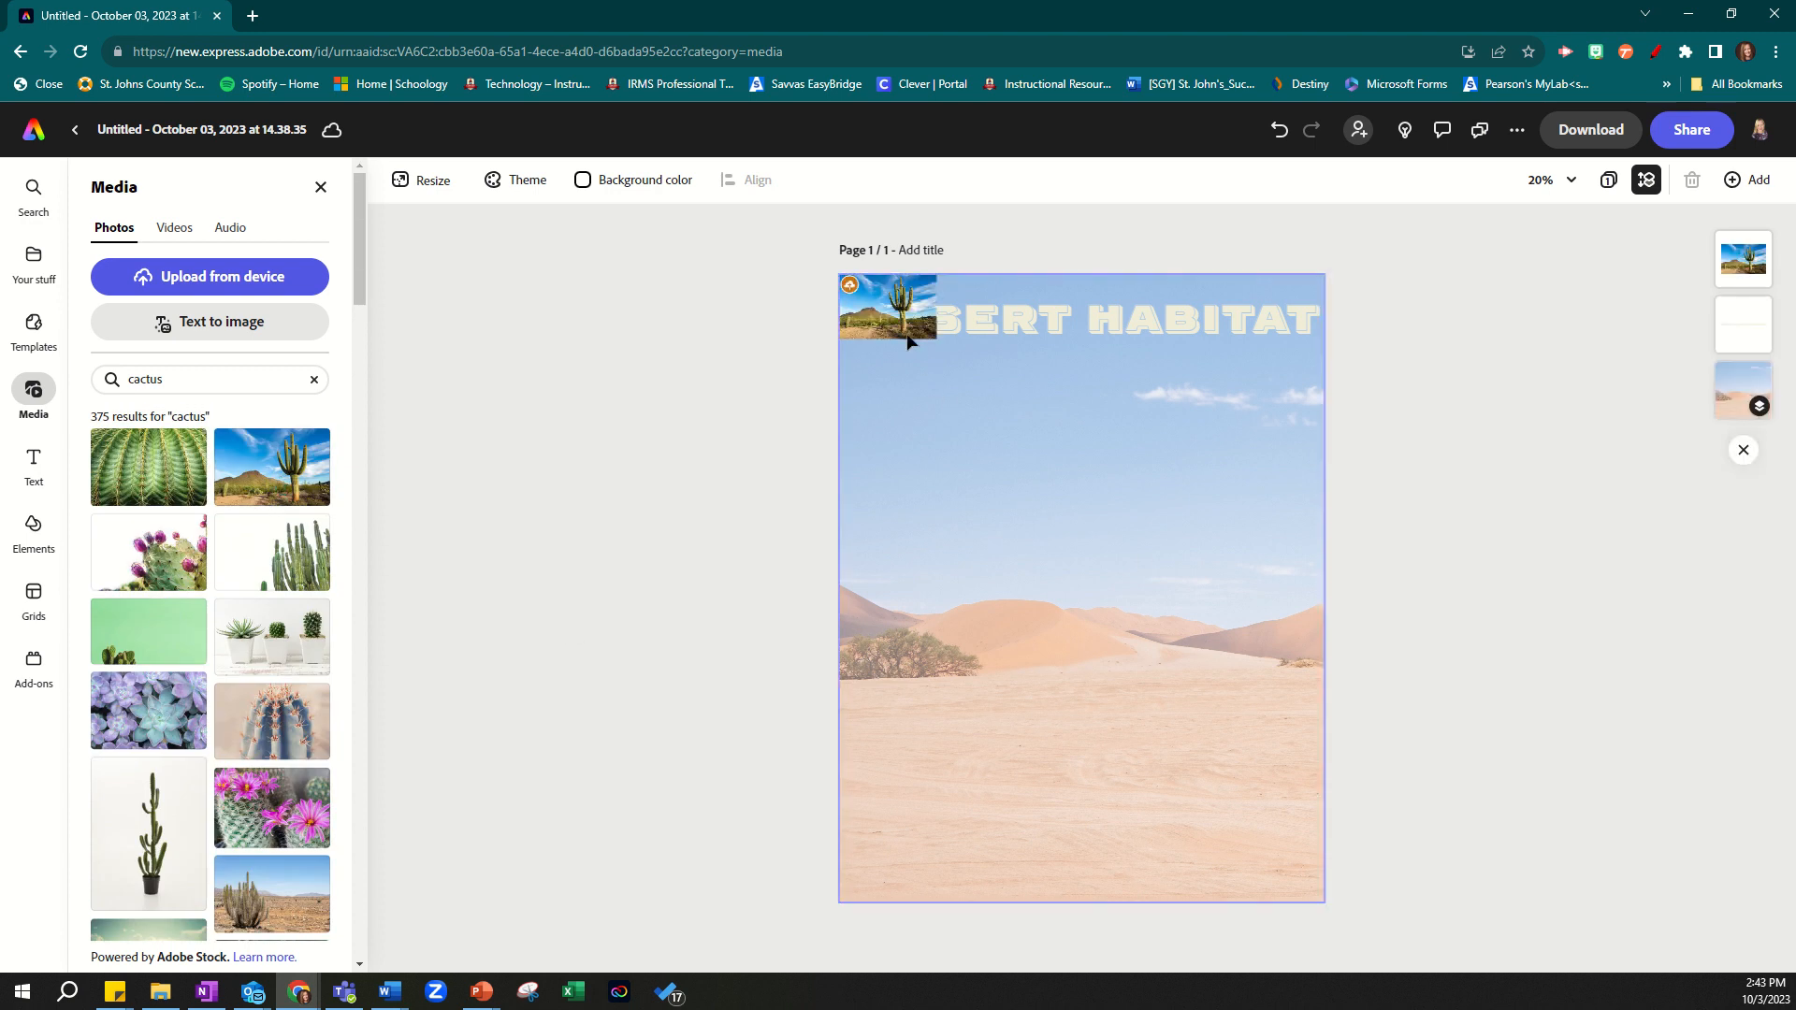
left_click_drag(908, 341, 1042, 923)
left_click_drag(1178, 867, 1194, 792)
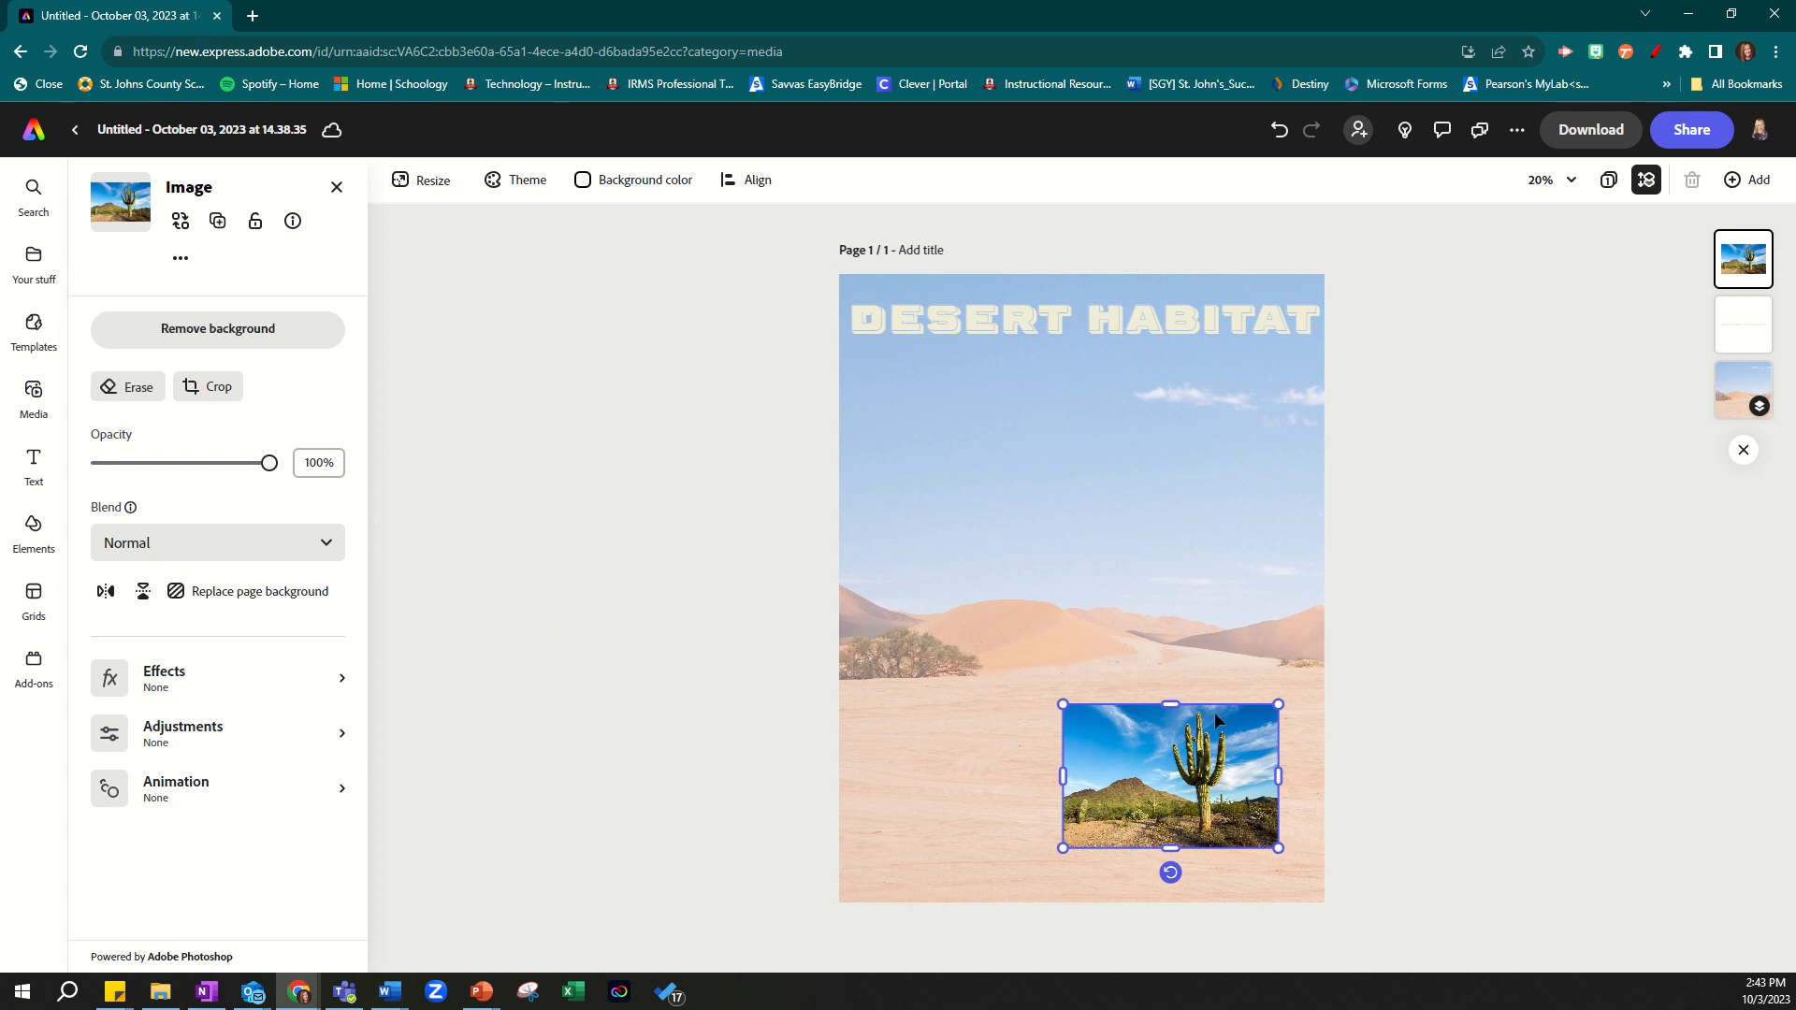
- Remove the background from the tall cactus photo and move the cutout to the page's lower-right corner
left_click(185, 334)
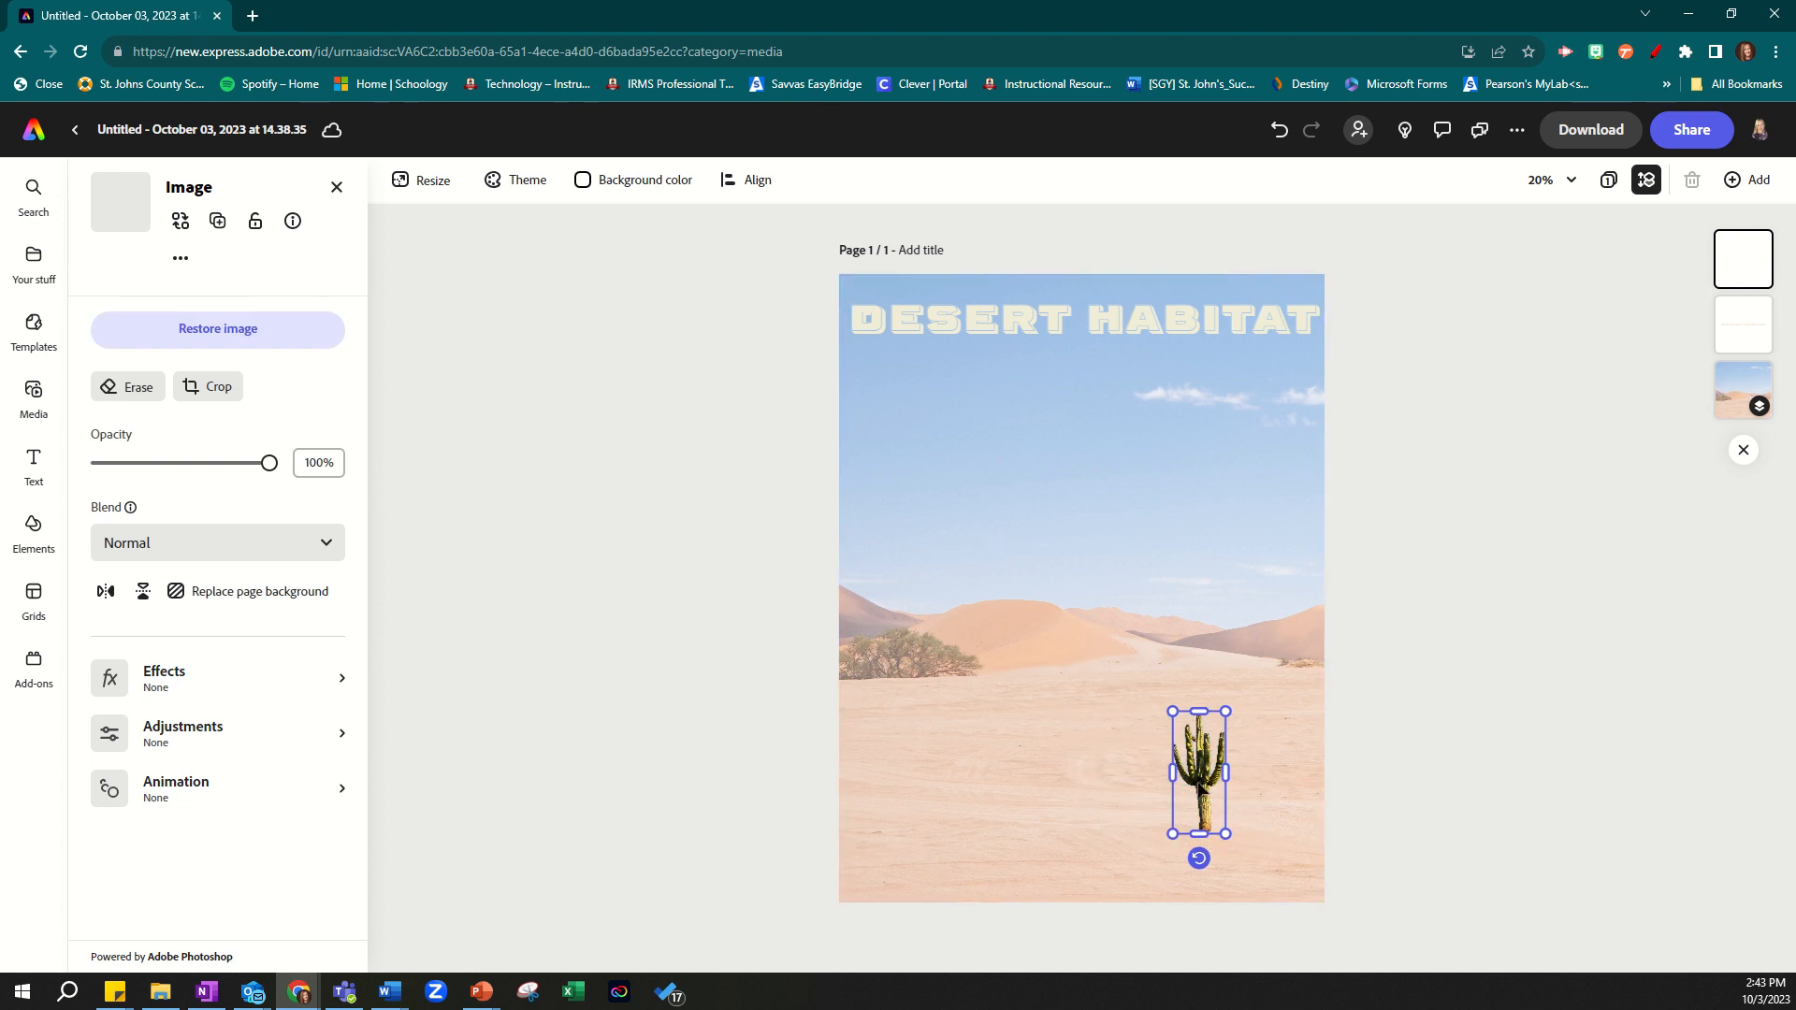
left_click_drag(1198, 782, 1273, 825)
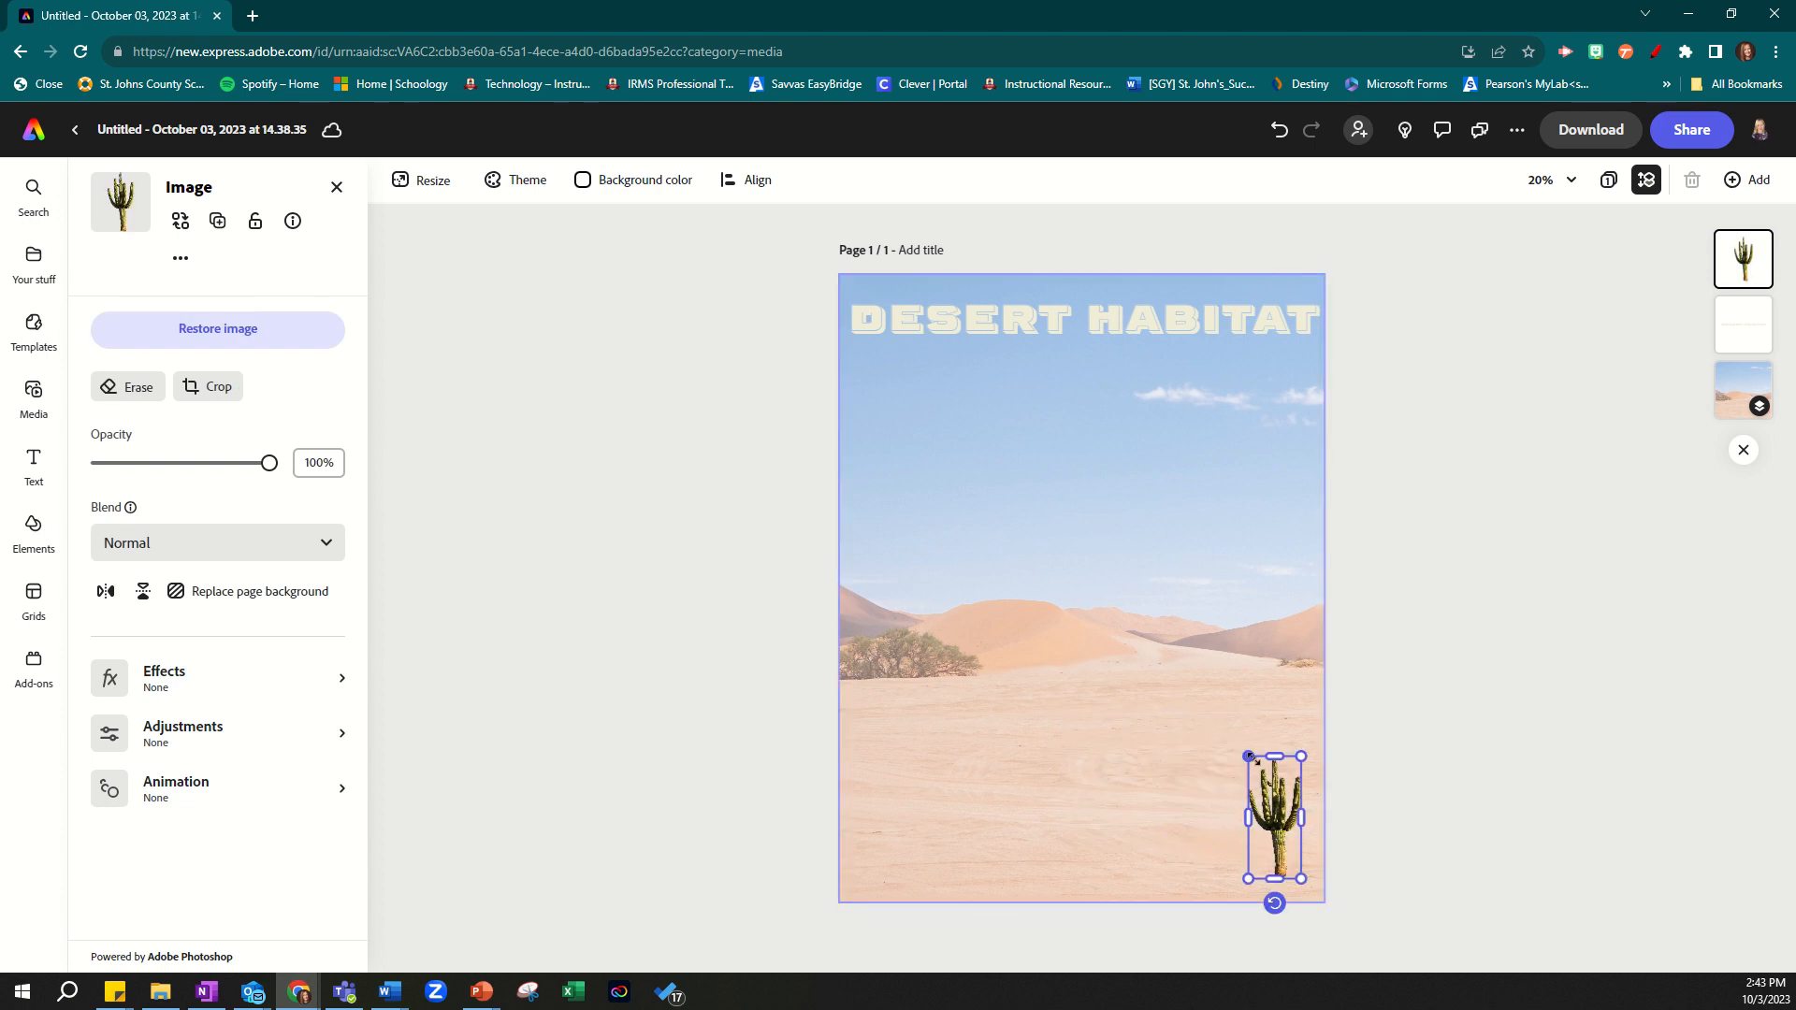
- Enlarge the tall cactus cutout so it fills more of the page's lower-right corner
left_click_drag(1248, 756, 1267, 798)
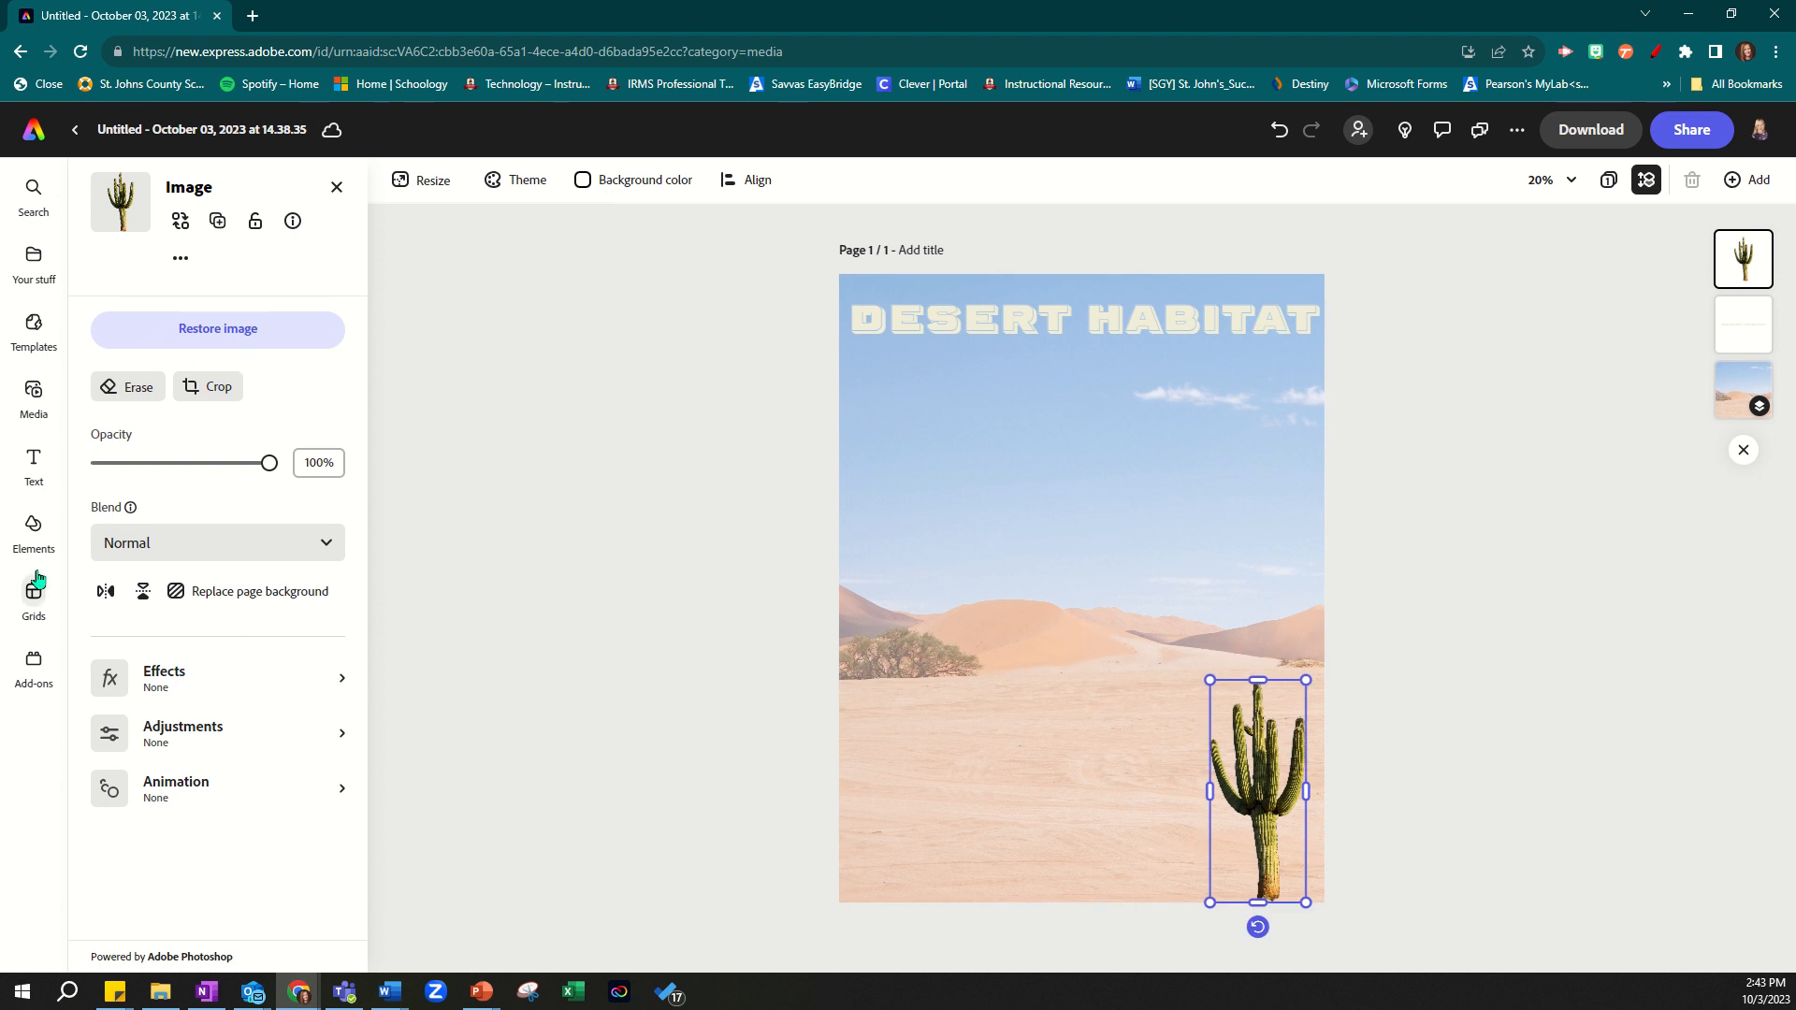
- Search the photos for "desert tortoise", add the tortoise with the dark background and place it enlarged on the lower left of the page
left_click(34, 393)
left_click_drag(194, 391, 120, 384)
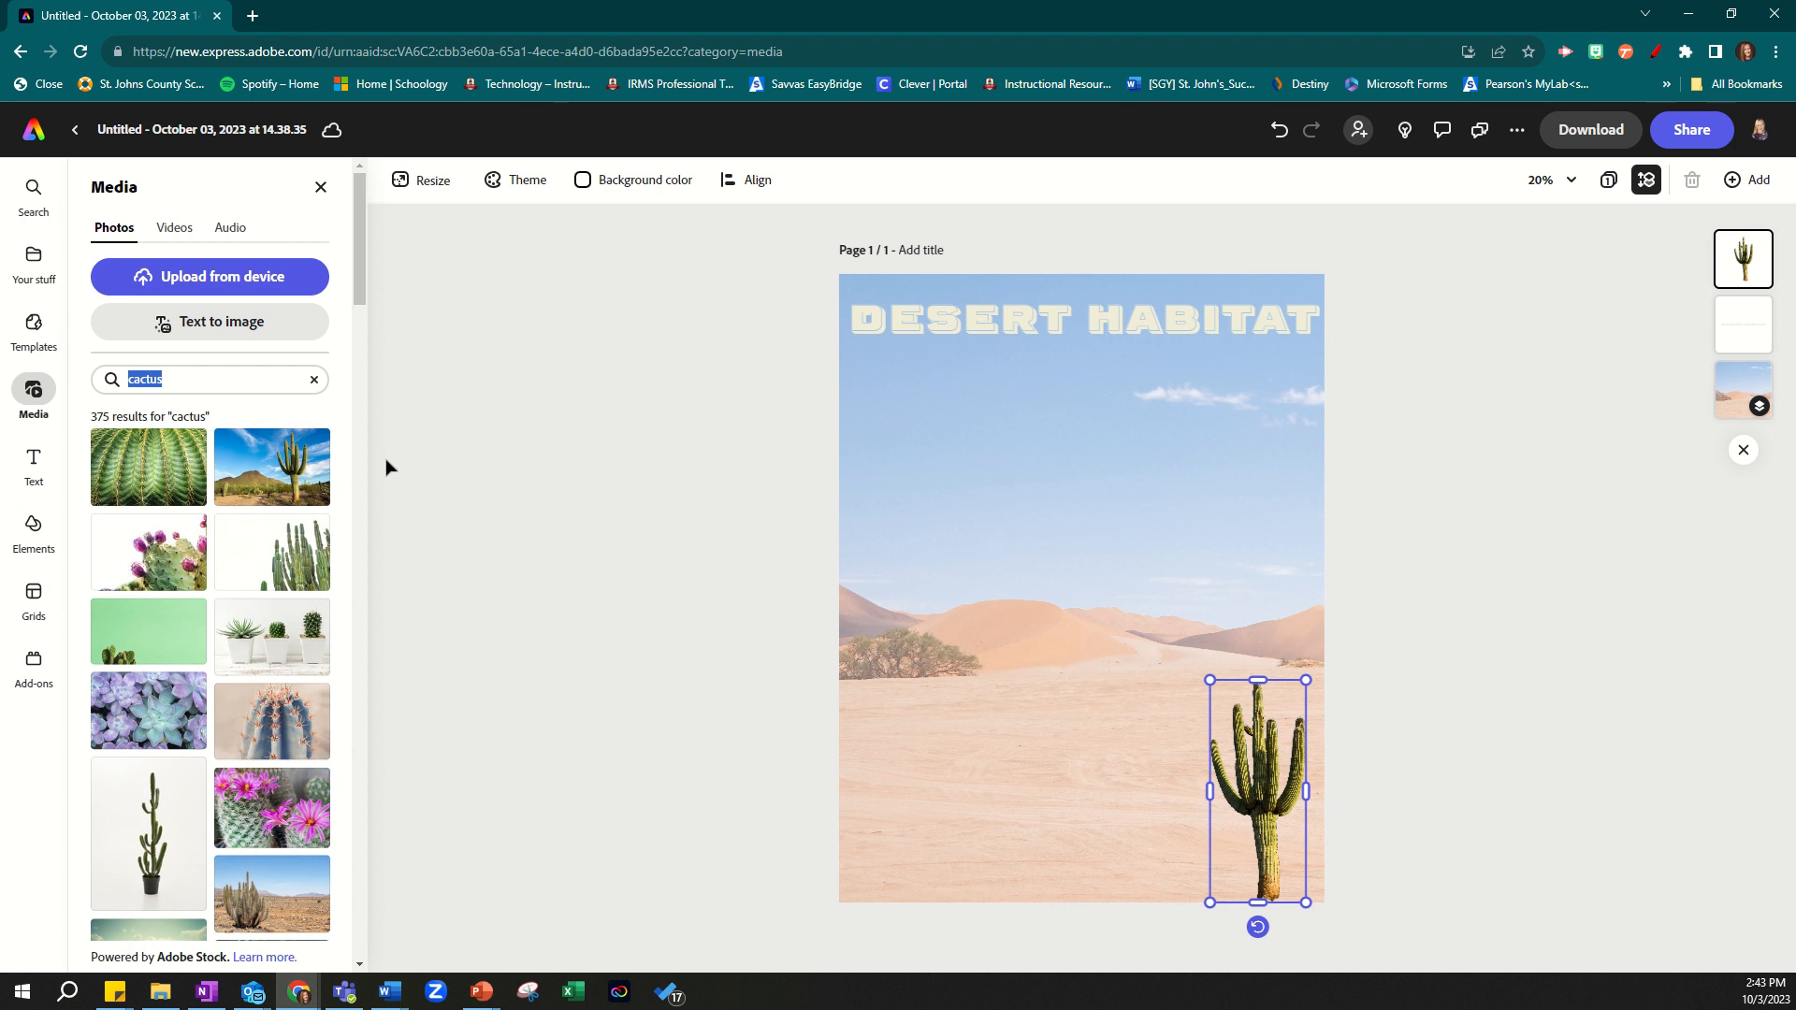
type("desert")
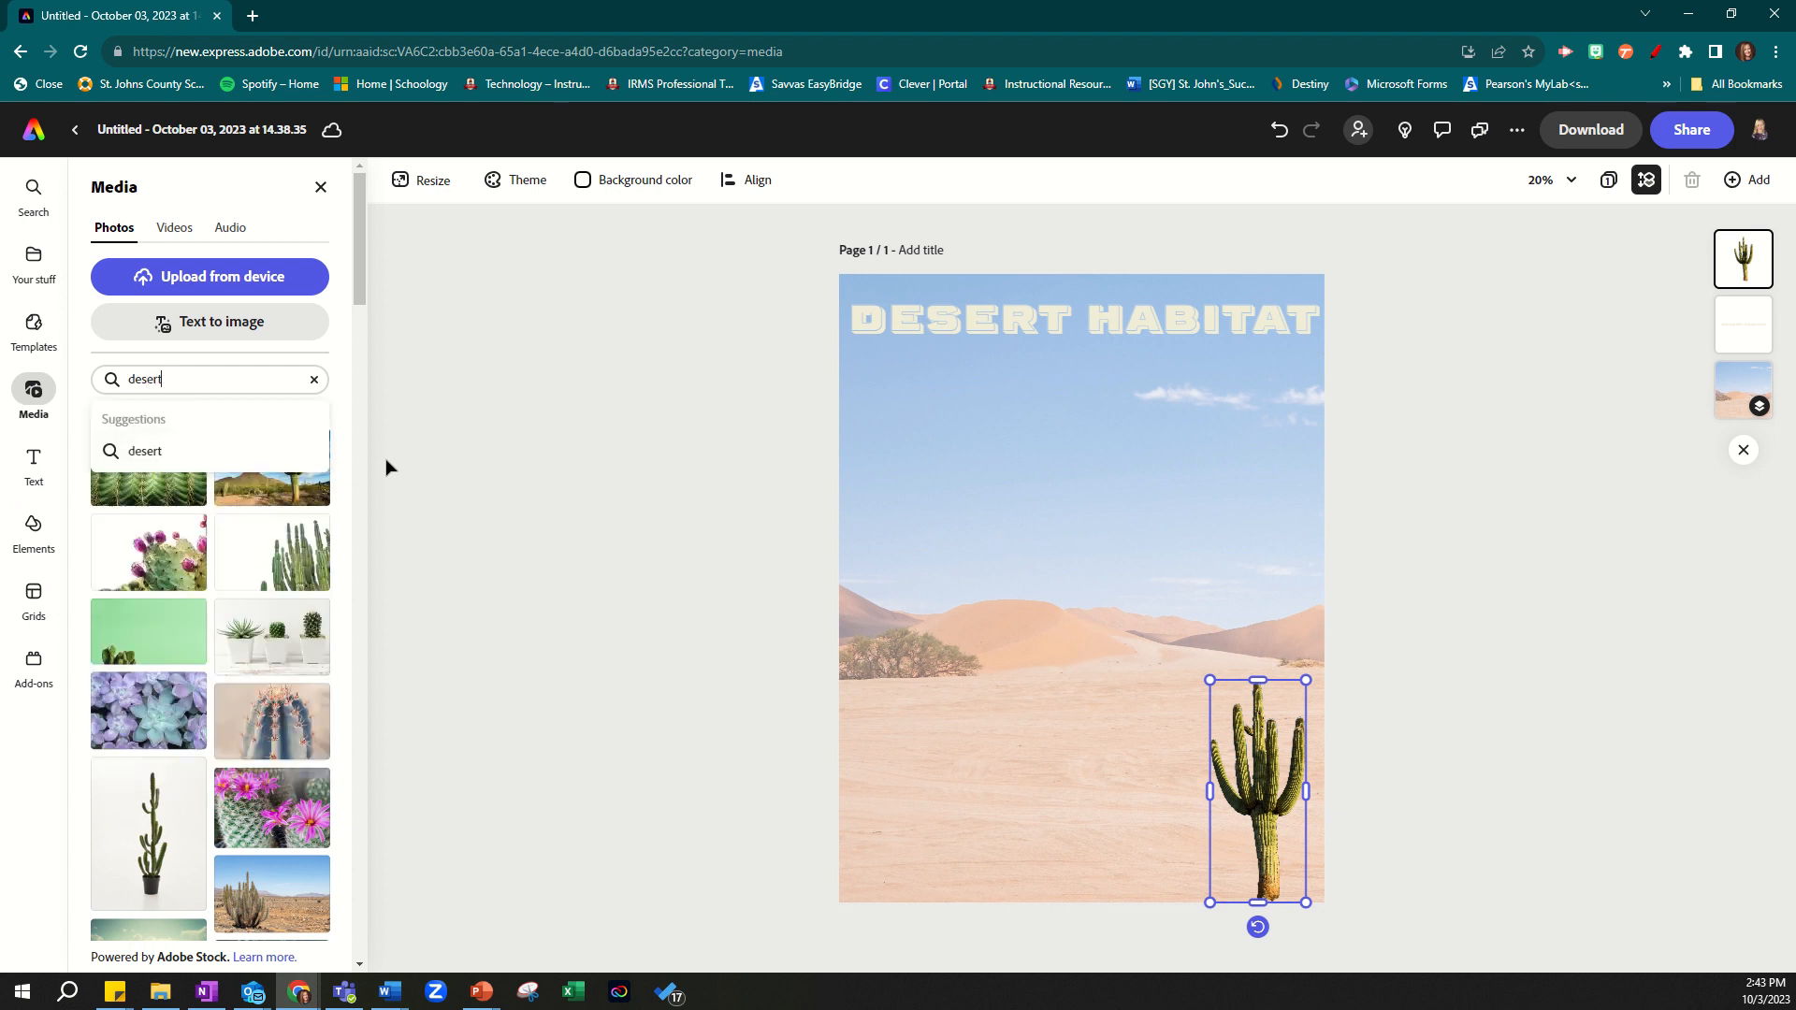
type(" tortoise")
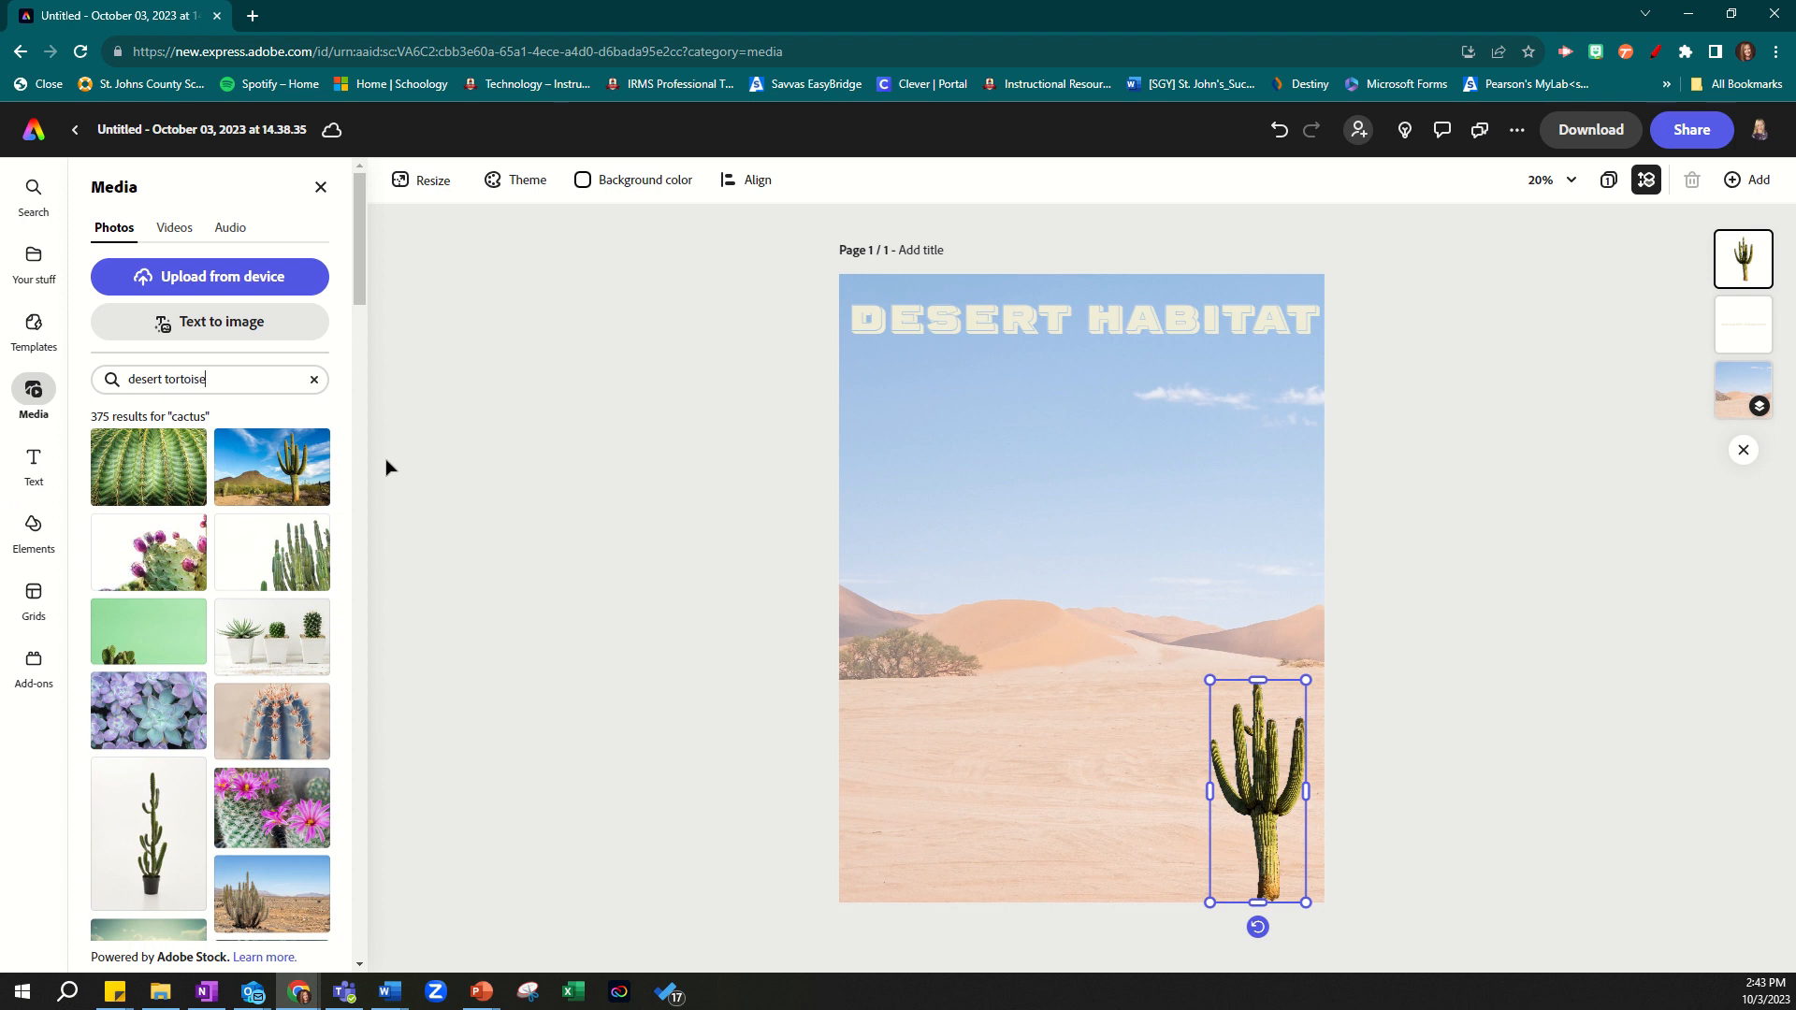
key("Return")
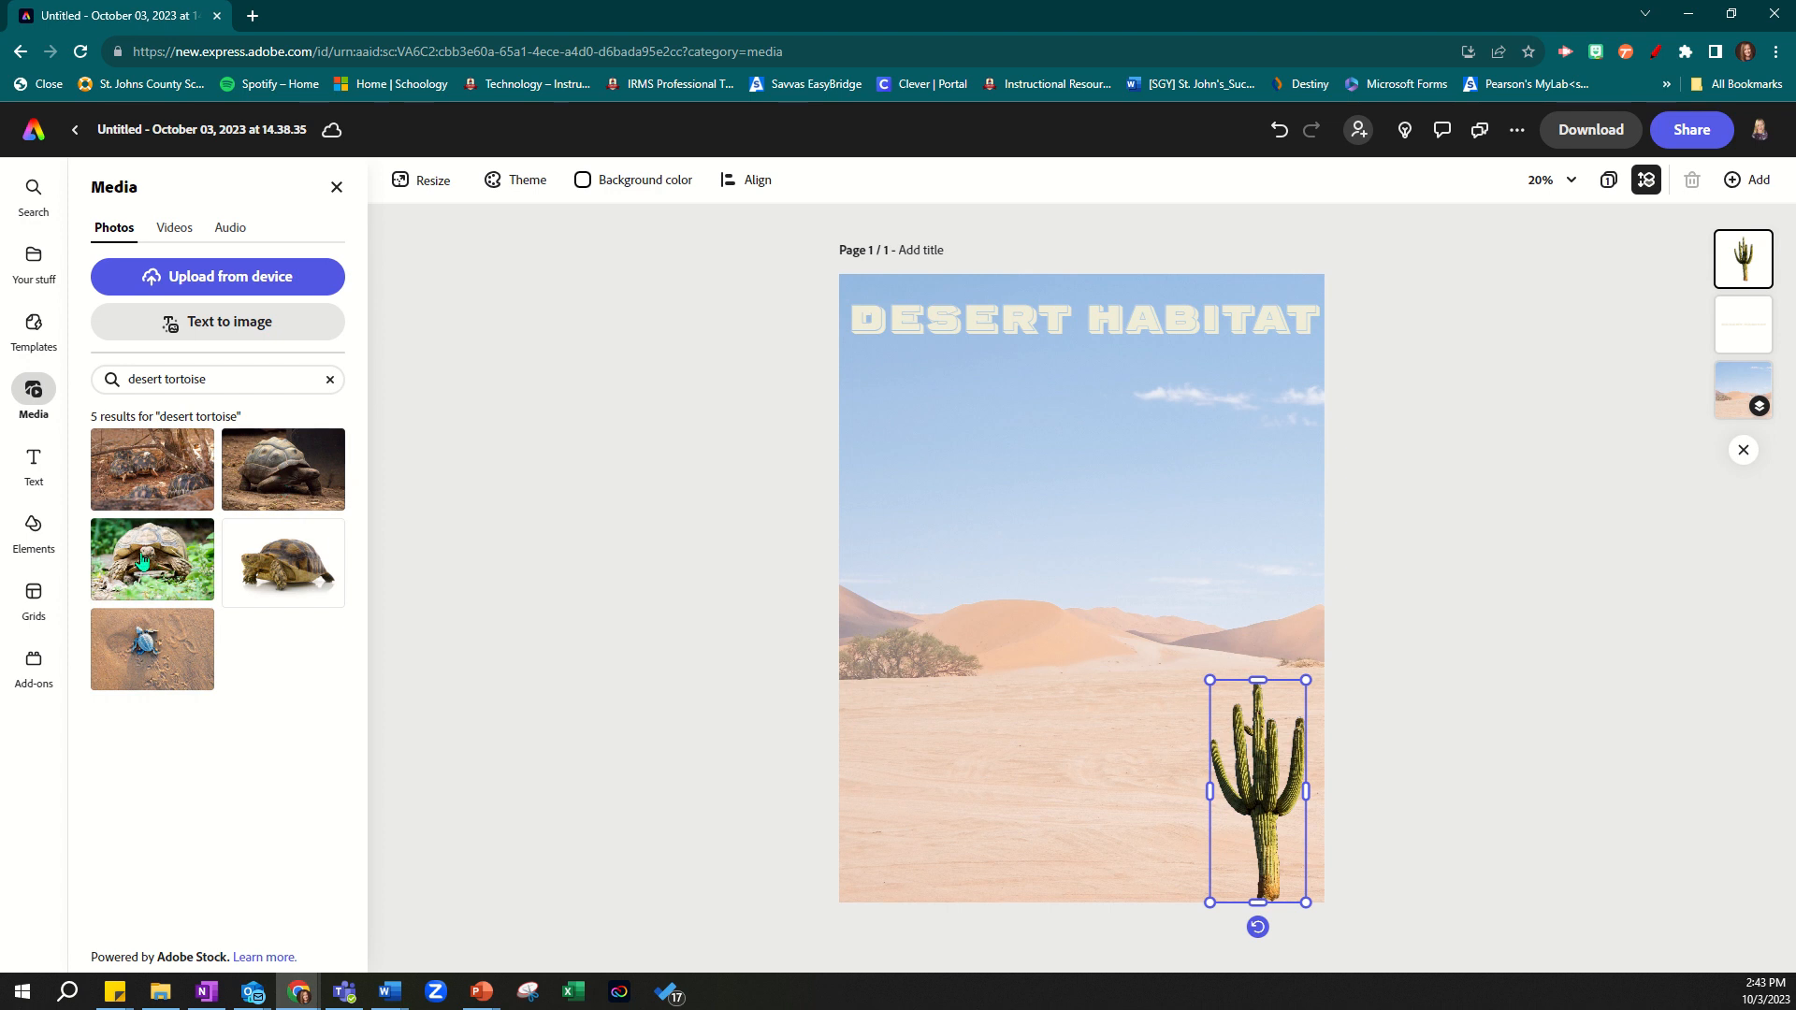
left_click(269, 481)
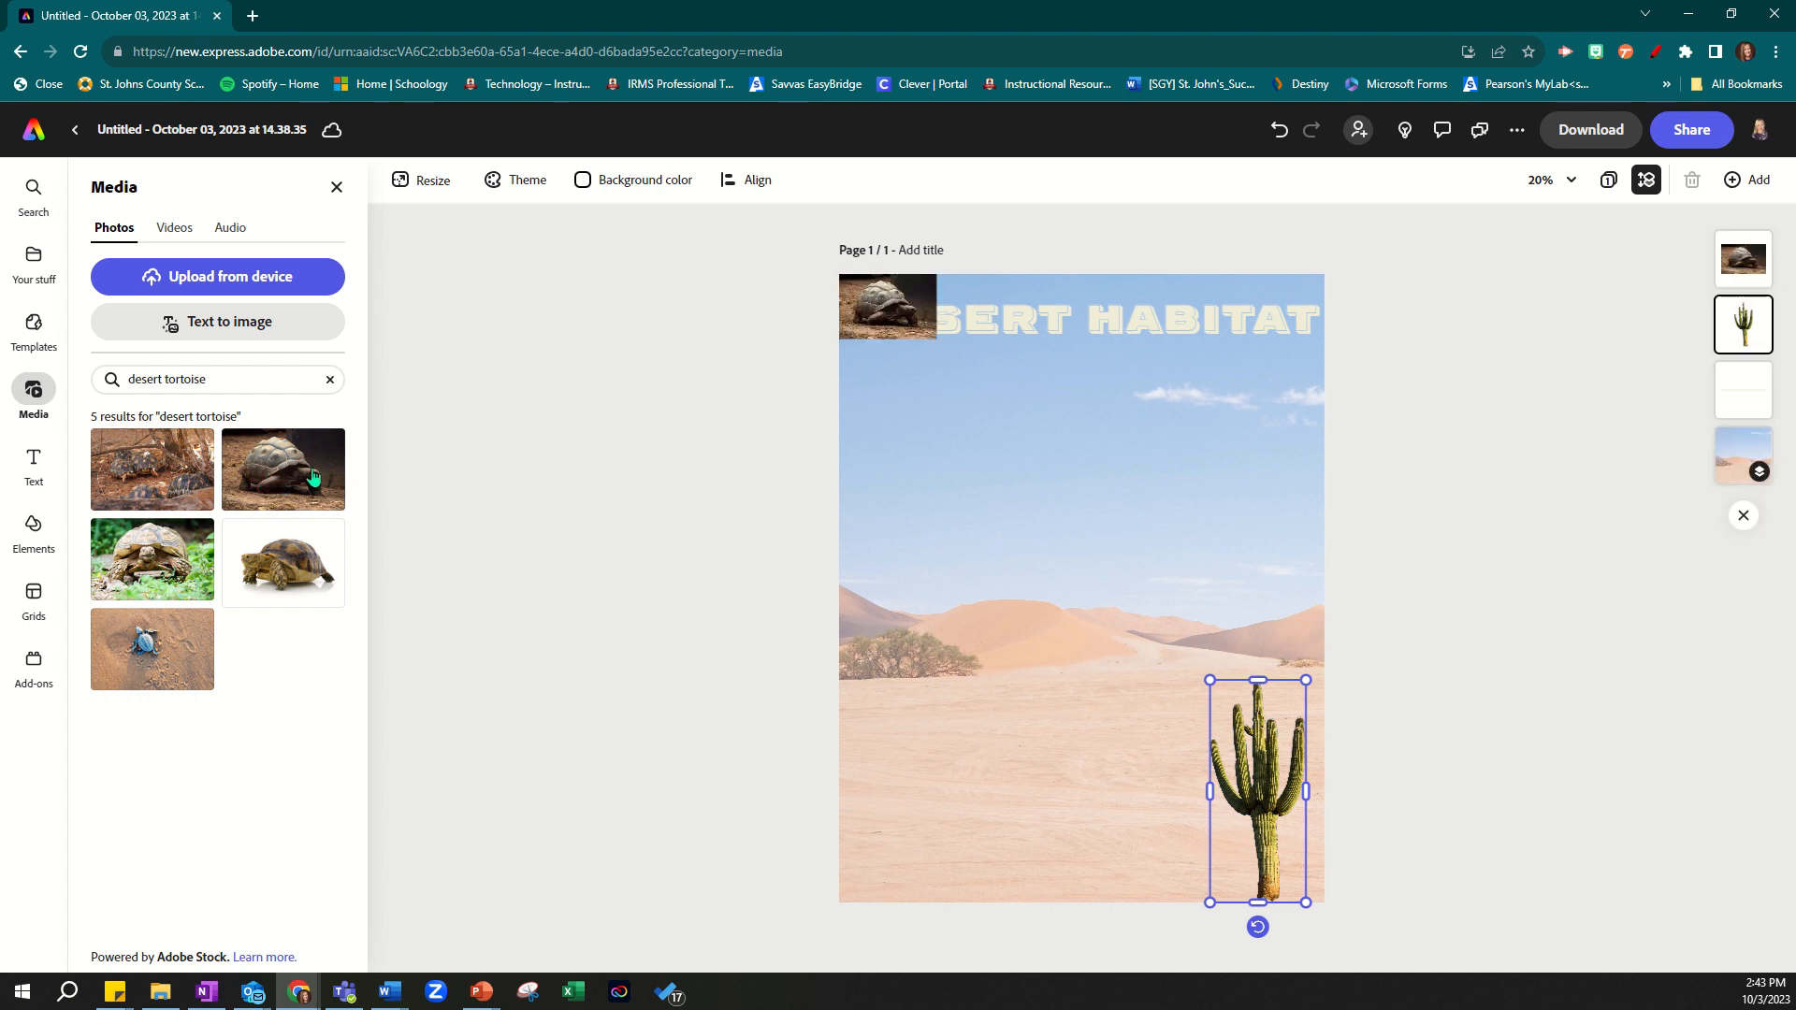
left_click_drag(938, 534, 1081, 777)
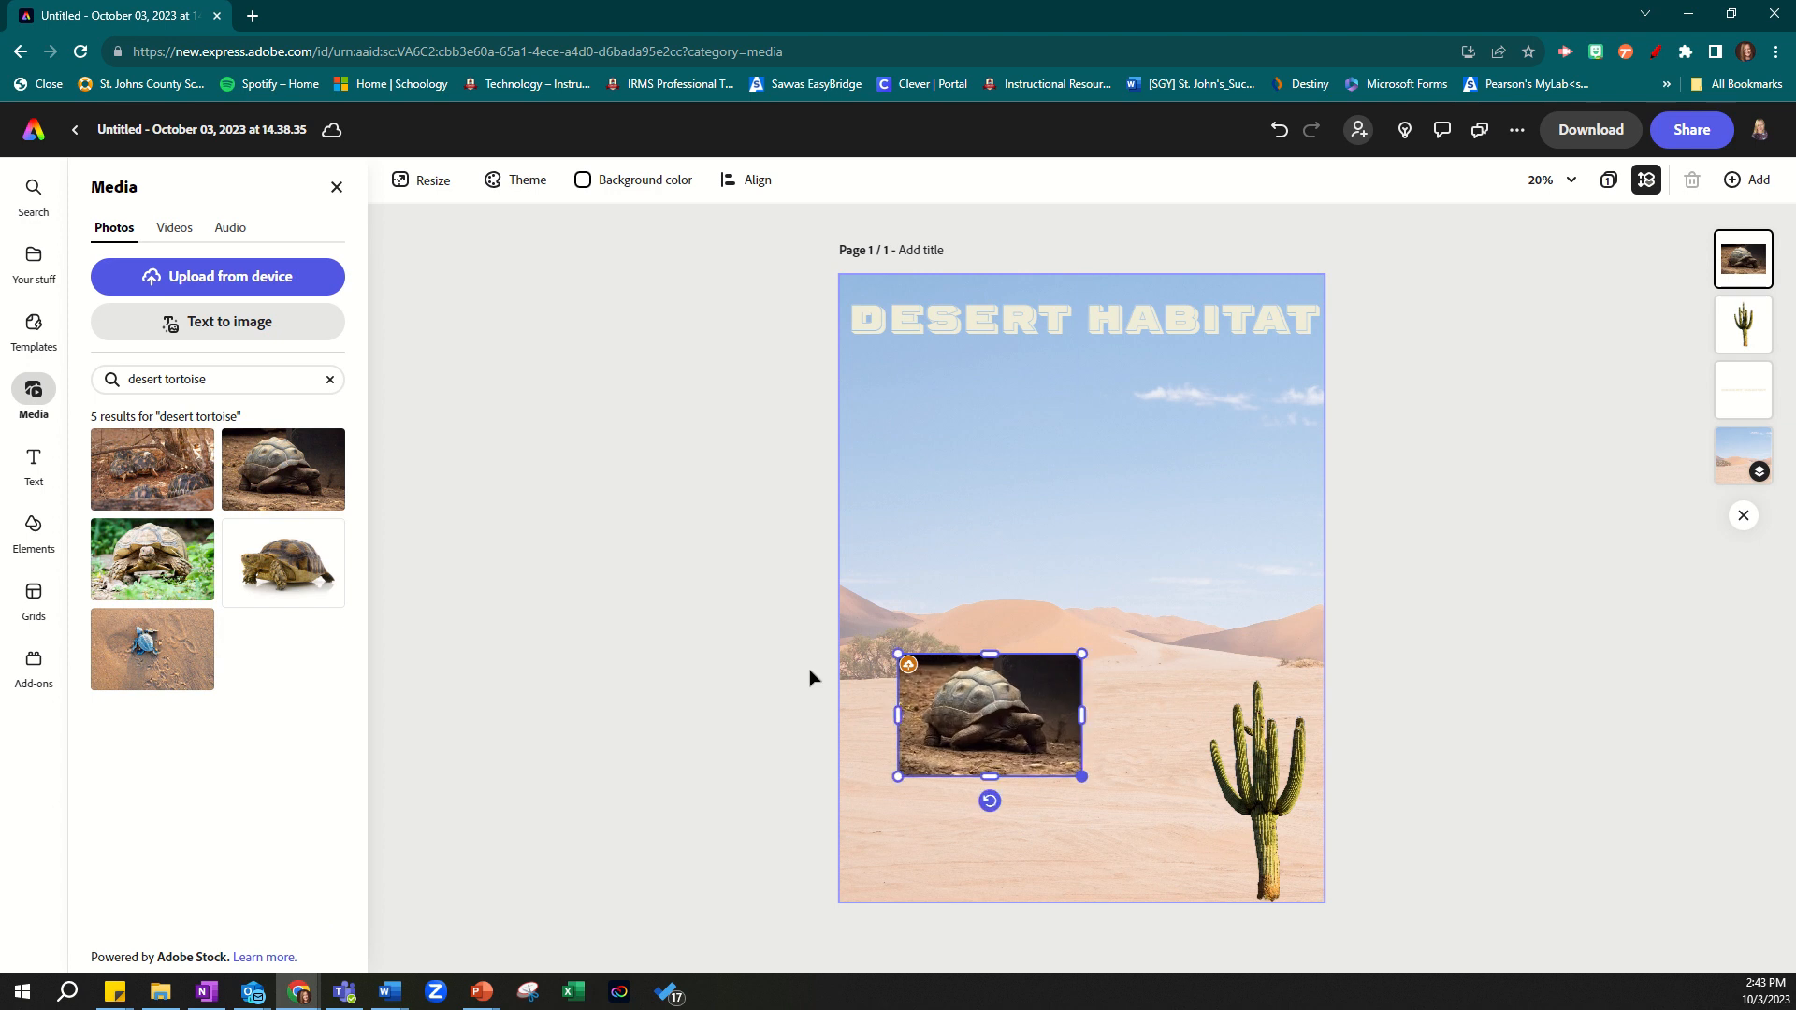
- Remove the background from the tortoise photo and place the cutout, slightly enlarged, in the page's lower-left corner
left_click(1020, 744)
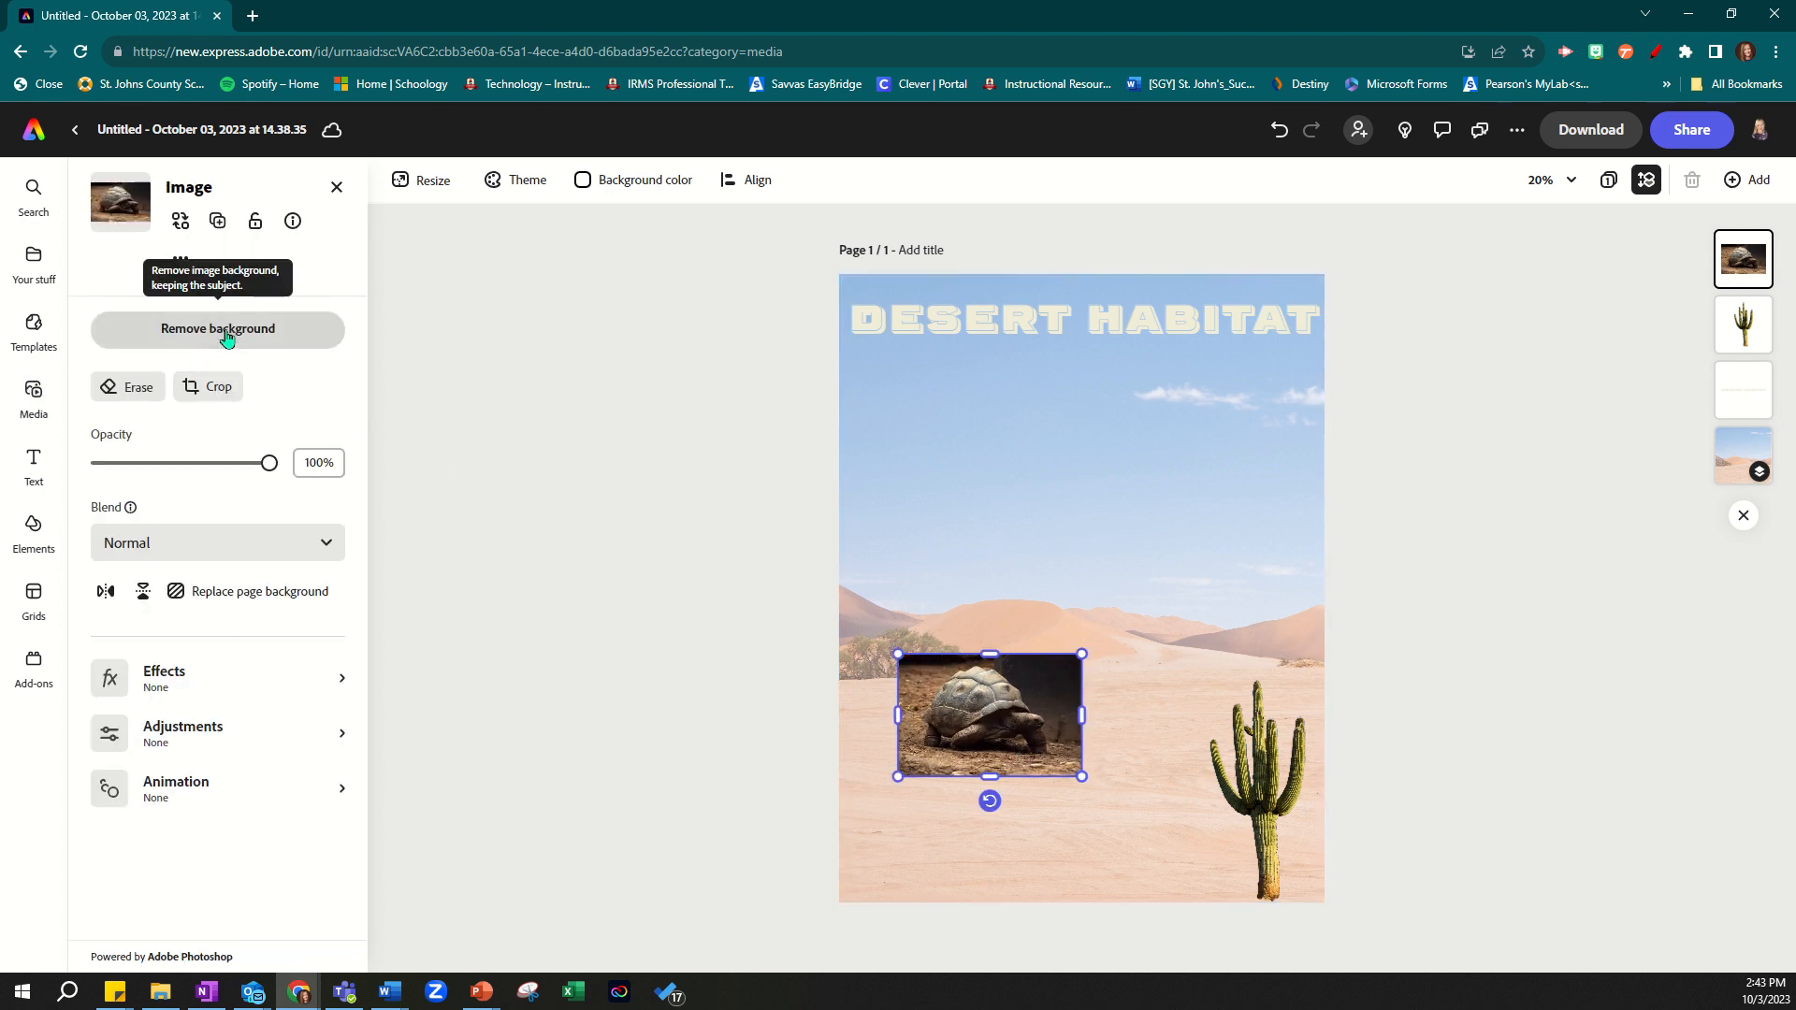
left_click(226, 338)
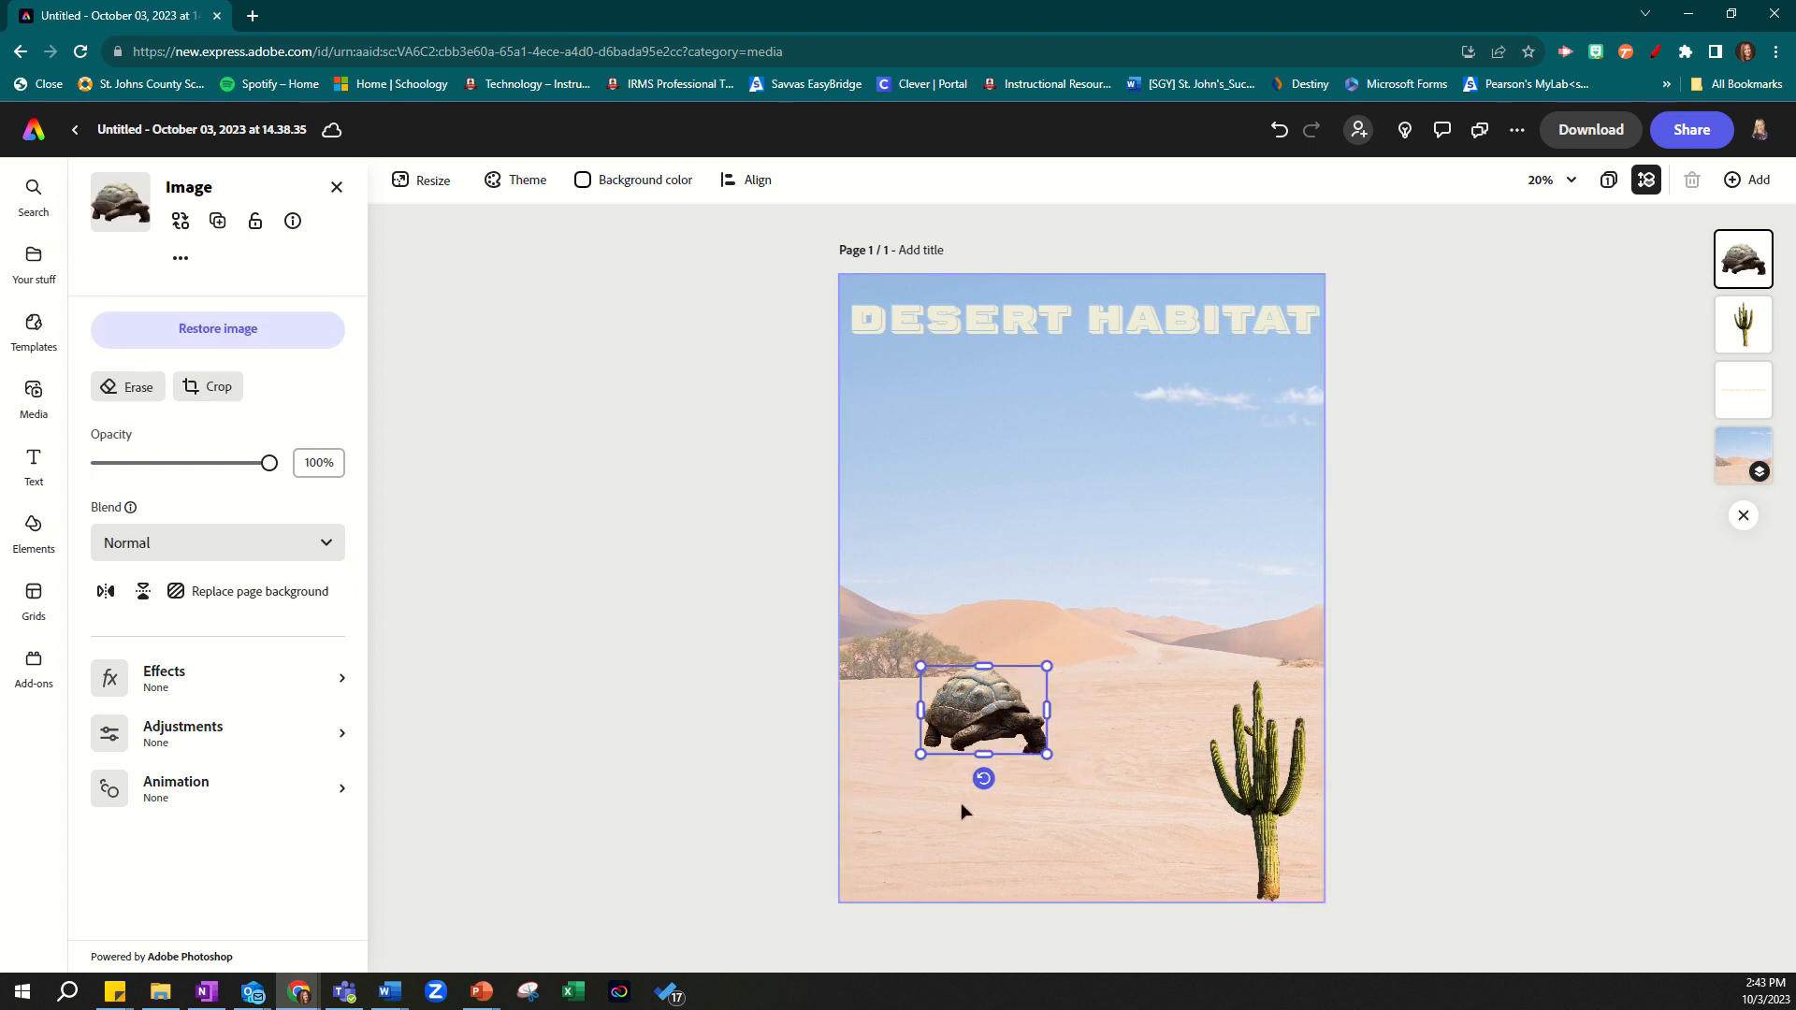
left_click_drag(965, 700, 1000, 794)
left_click_drag(906, 836, 909, 830)
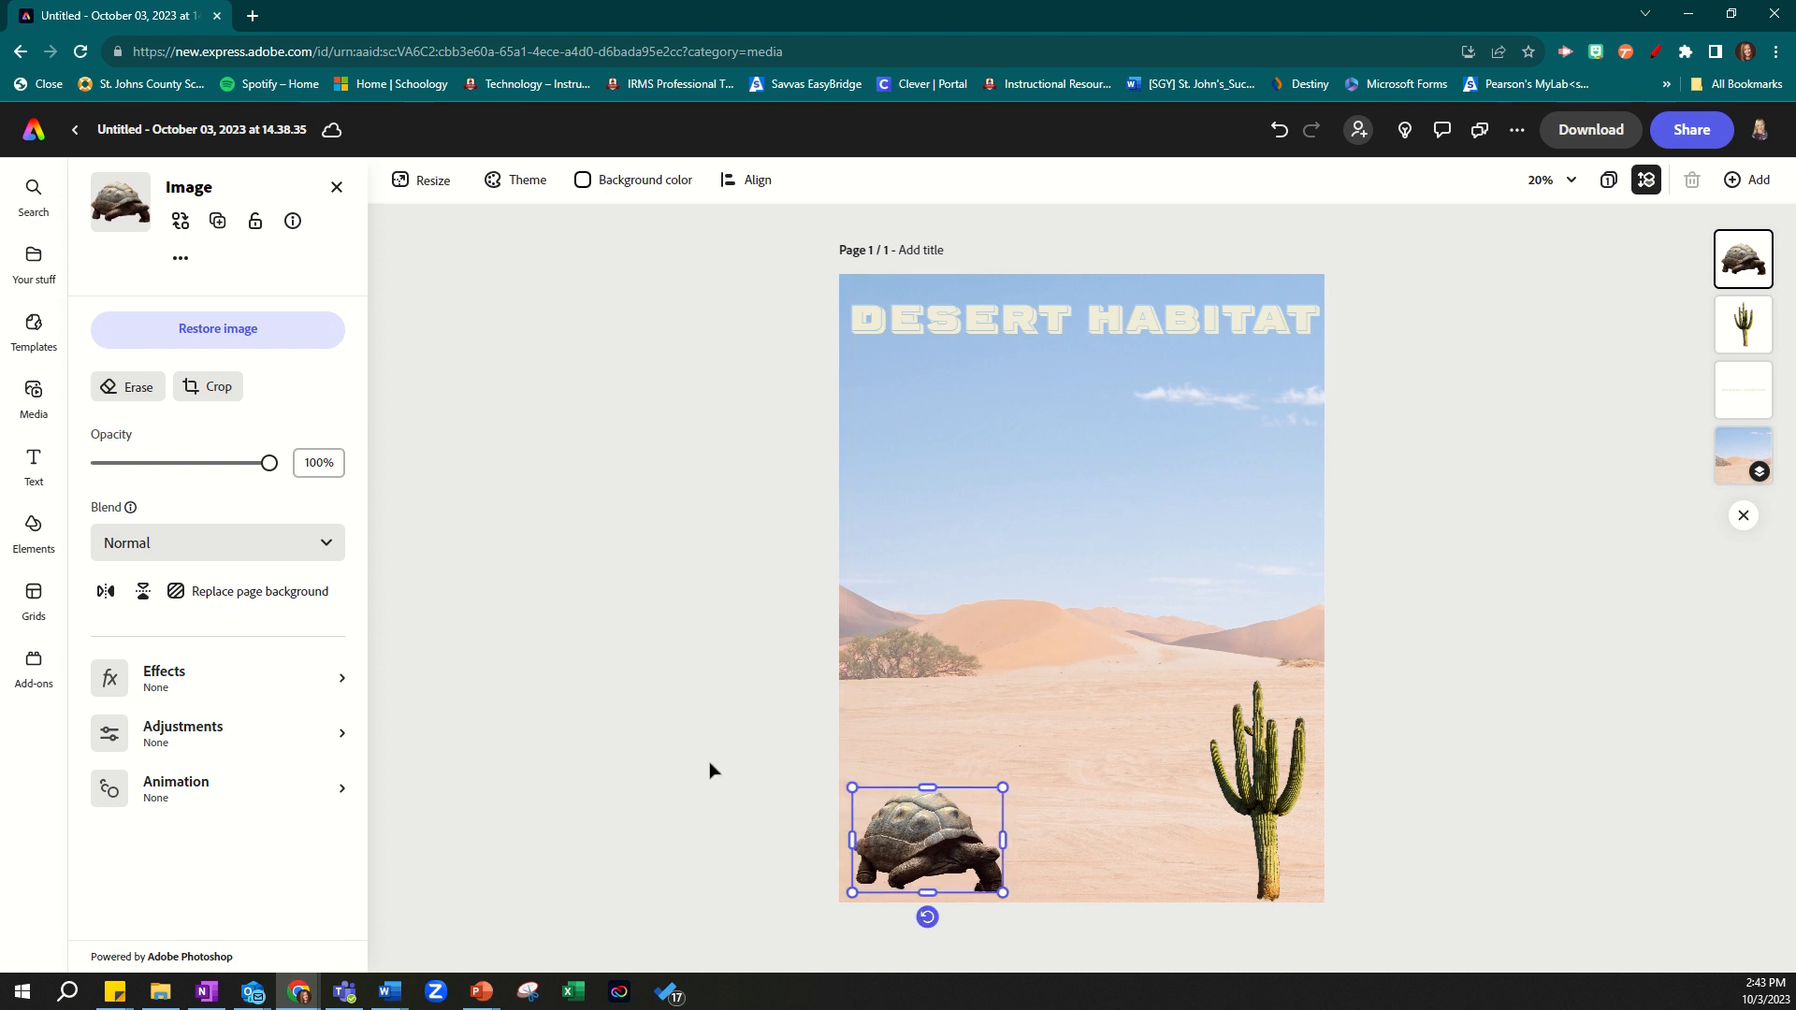
- Add a text box reading "Desert plants and animals have special adaptations that help them survive."
left_click(33, 463)
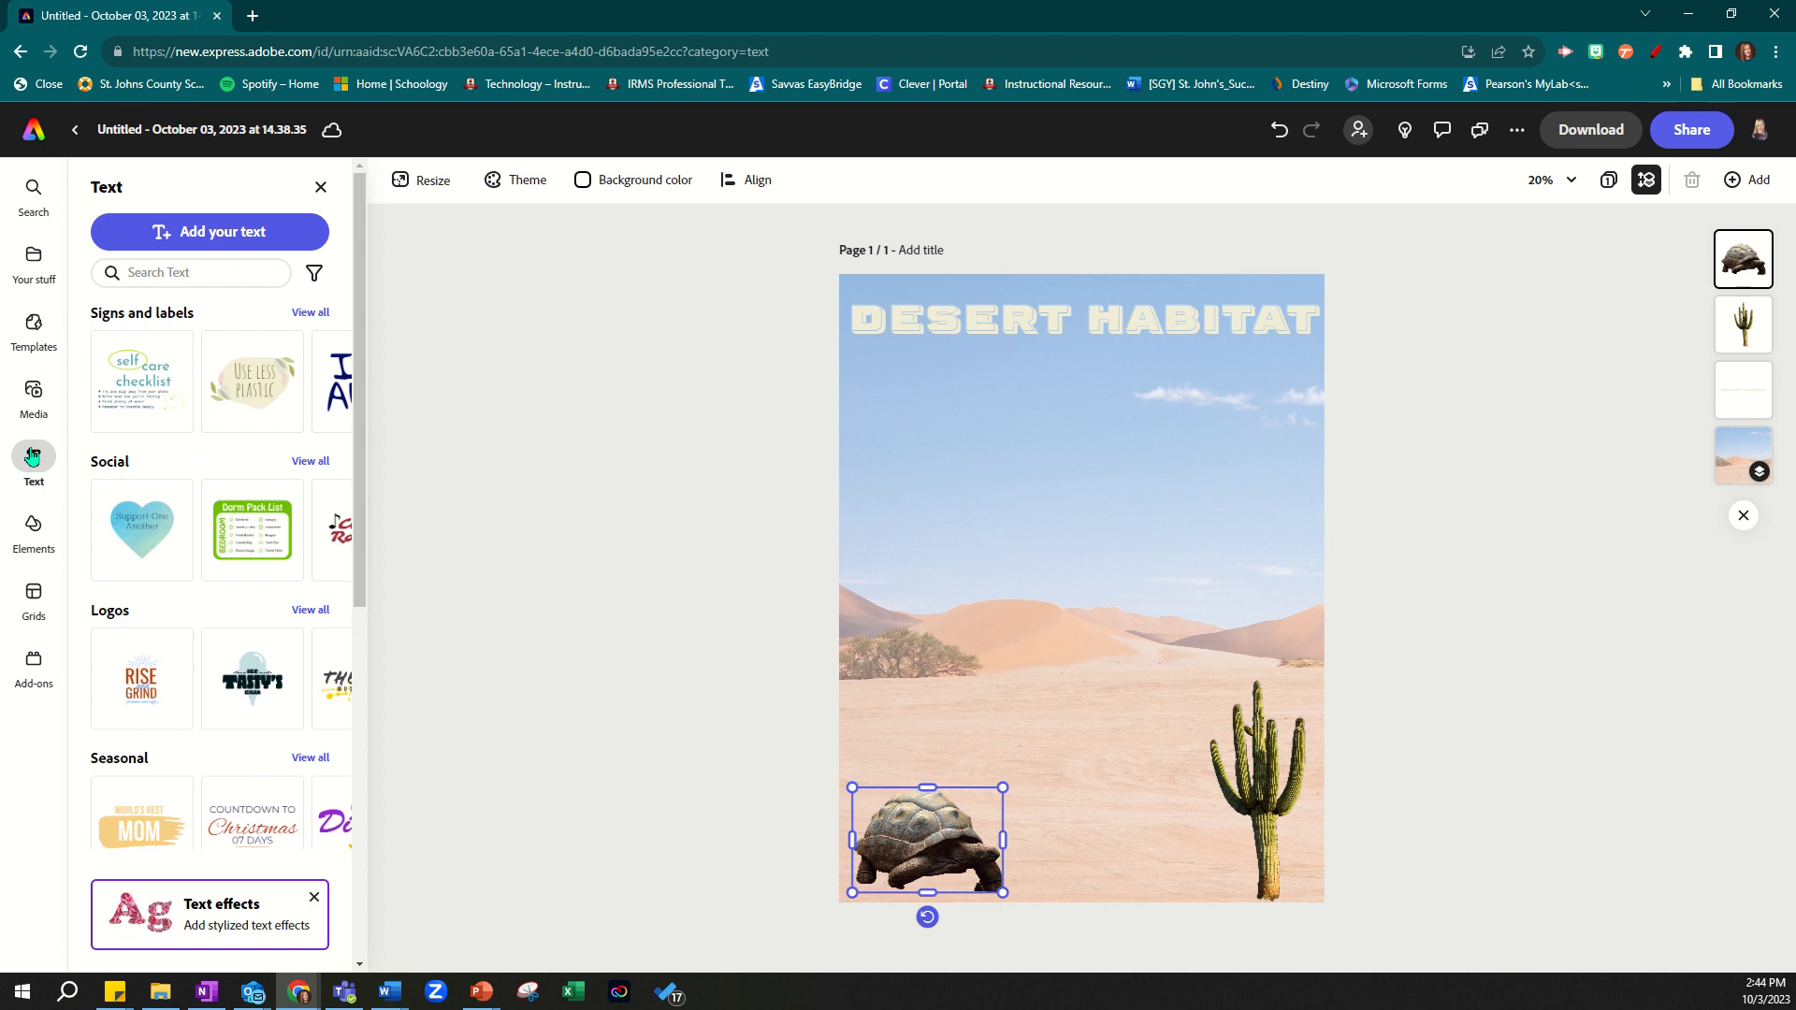
left_click(209, 232)
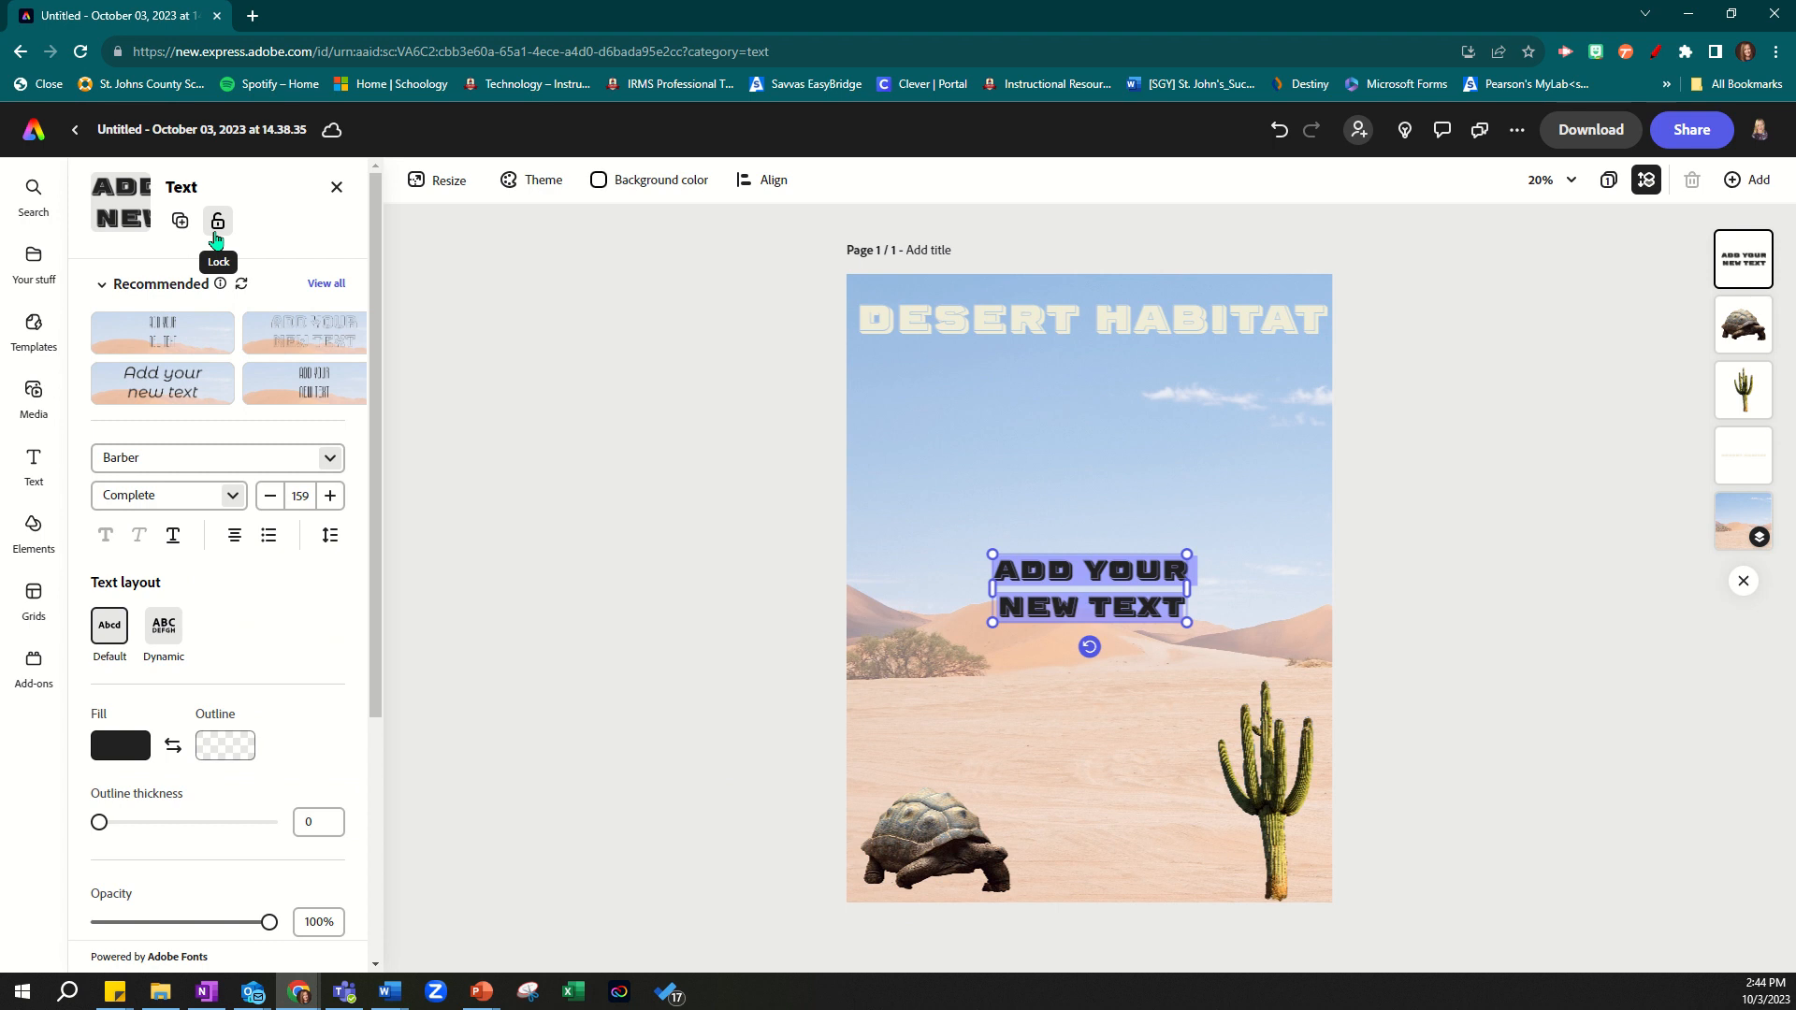
type("DES")
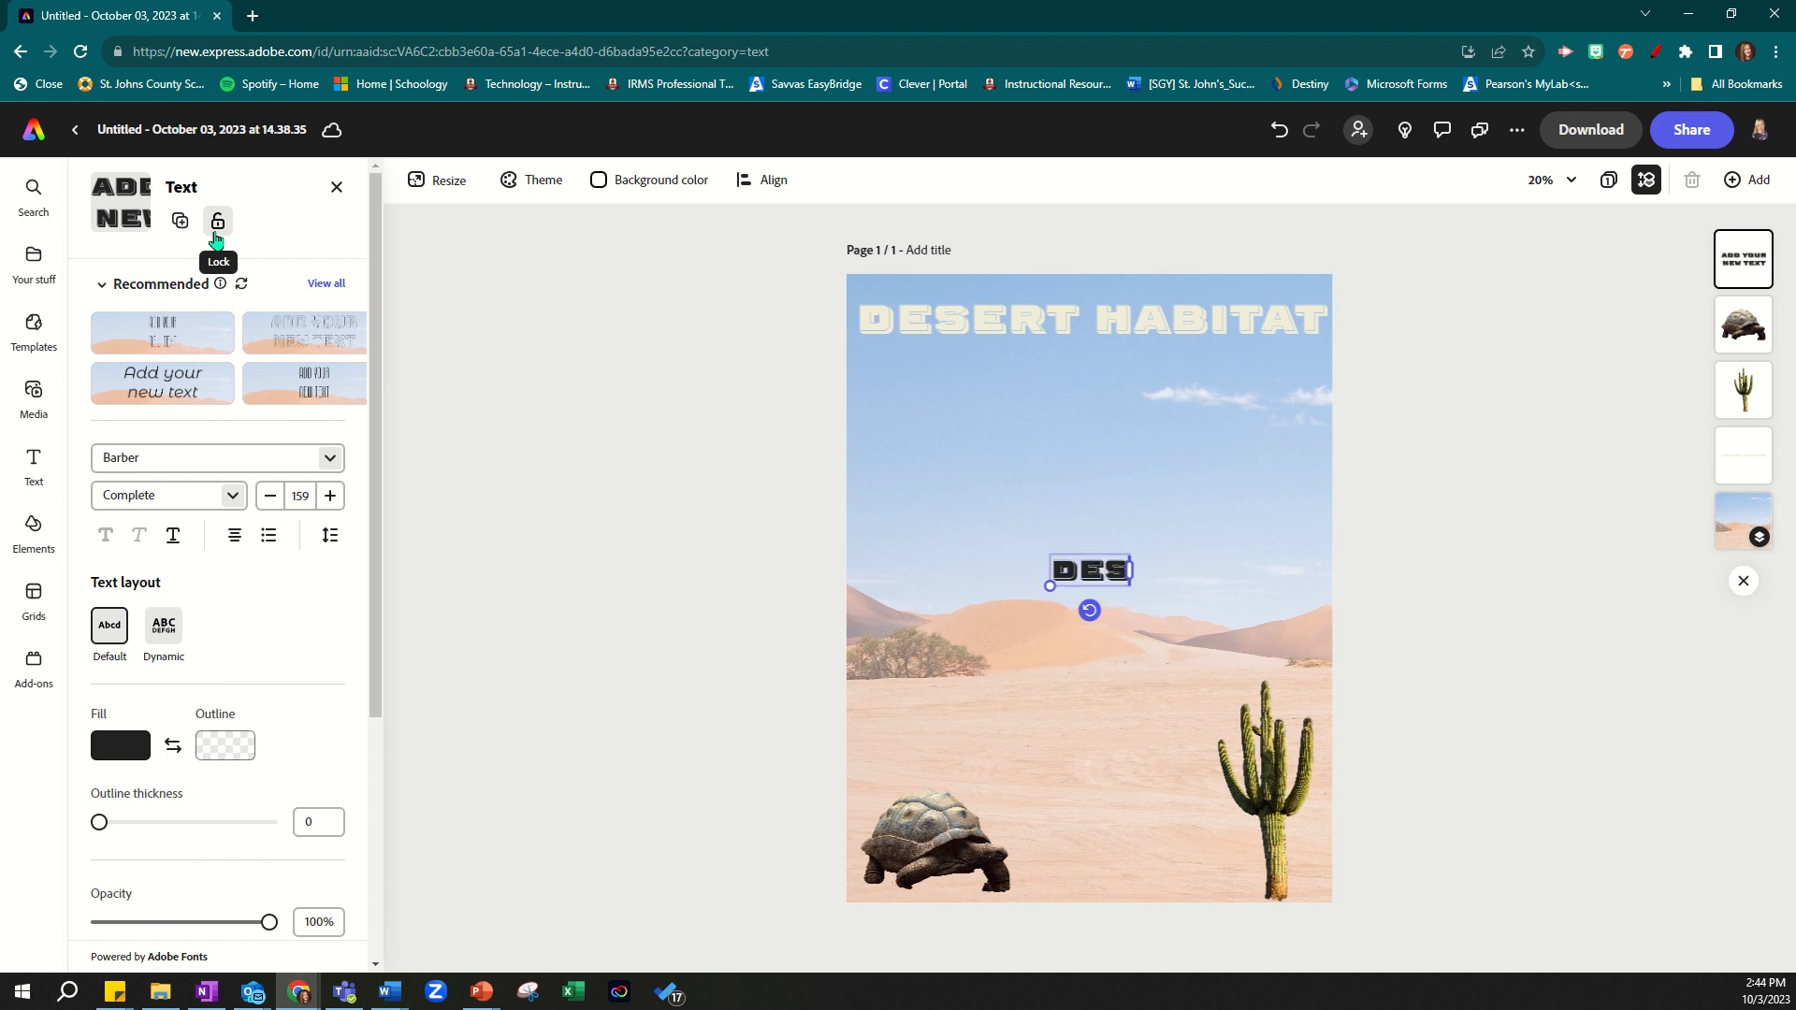
type("ERT P")
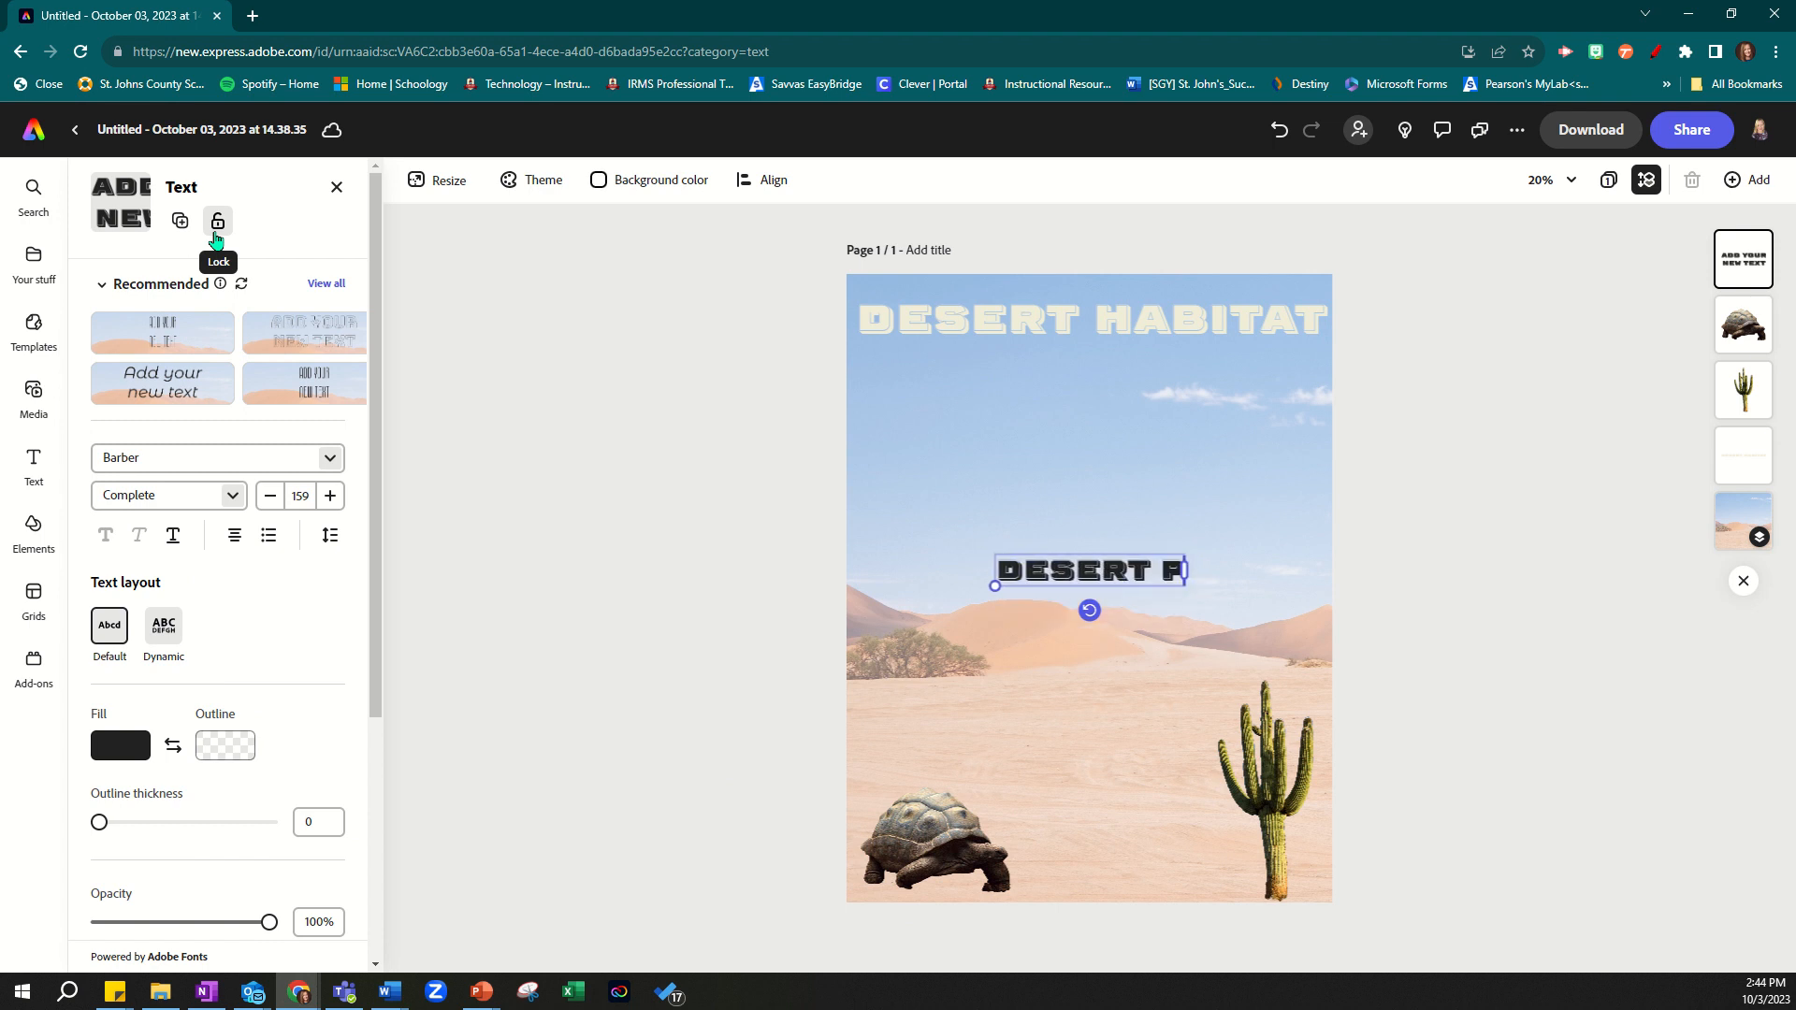
type("LANTS AND")
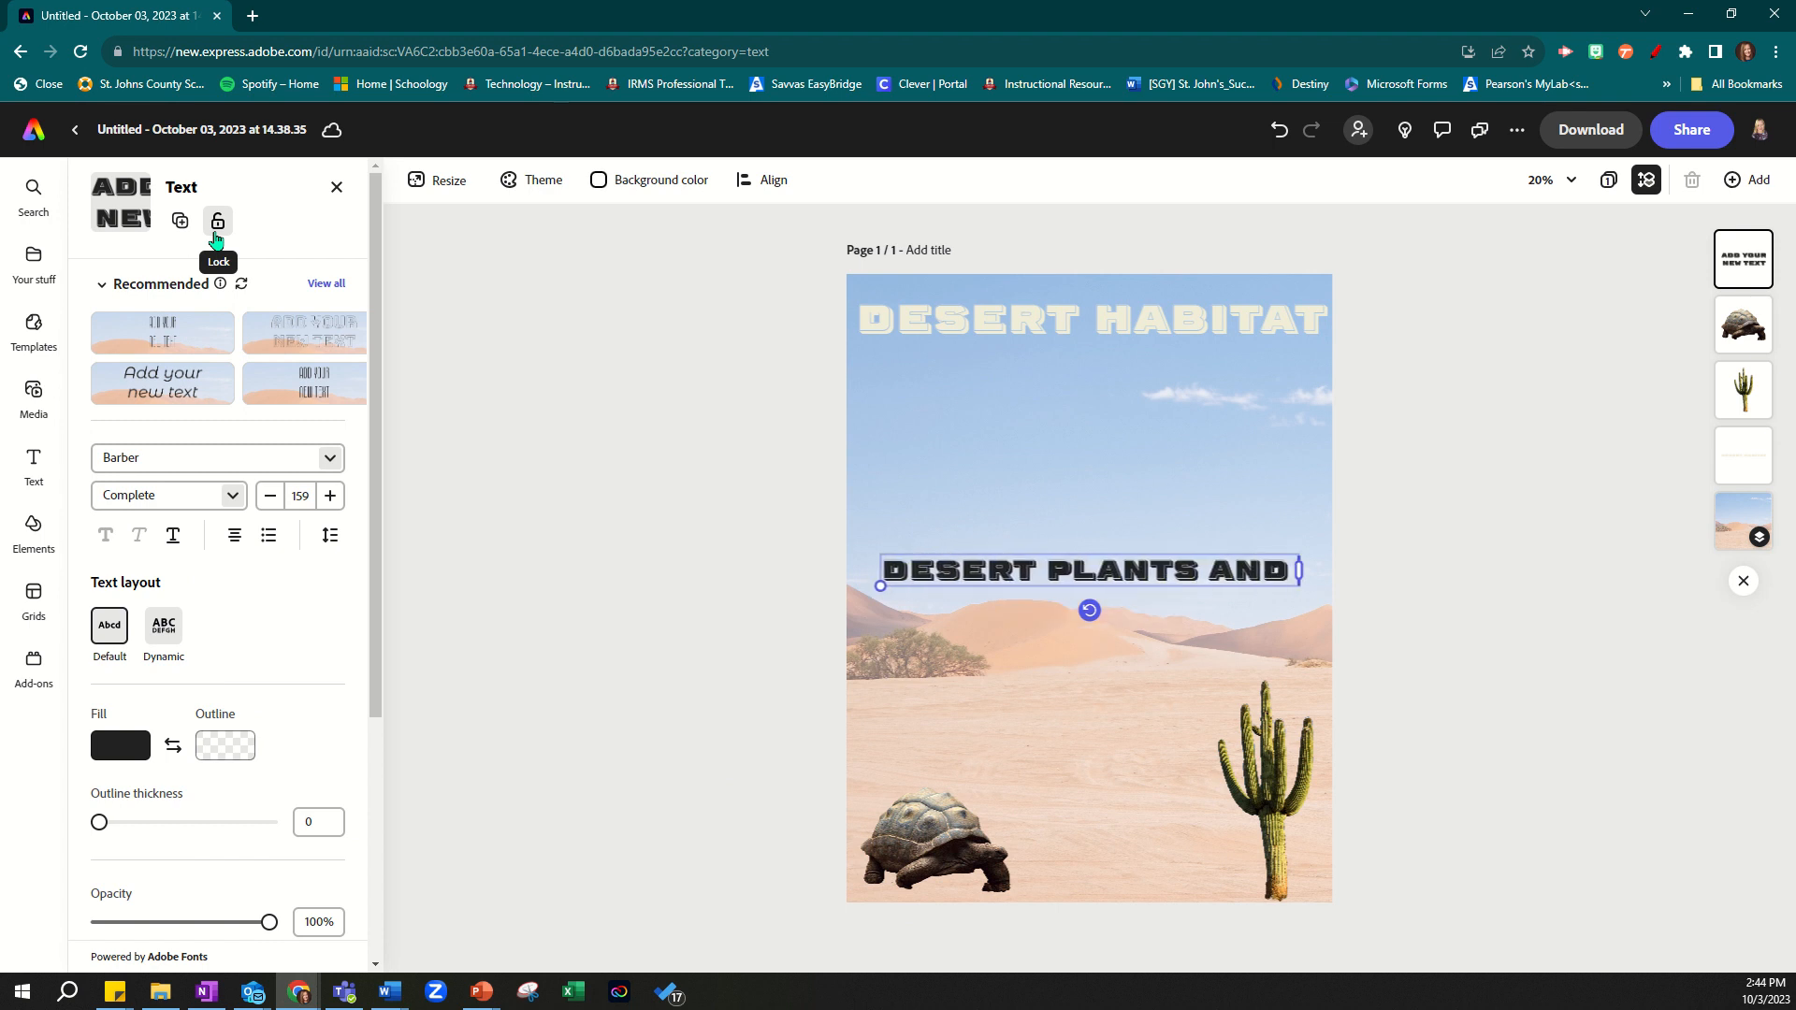
type(" ANIMALS ")
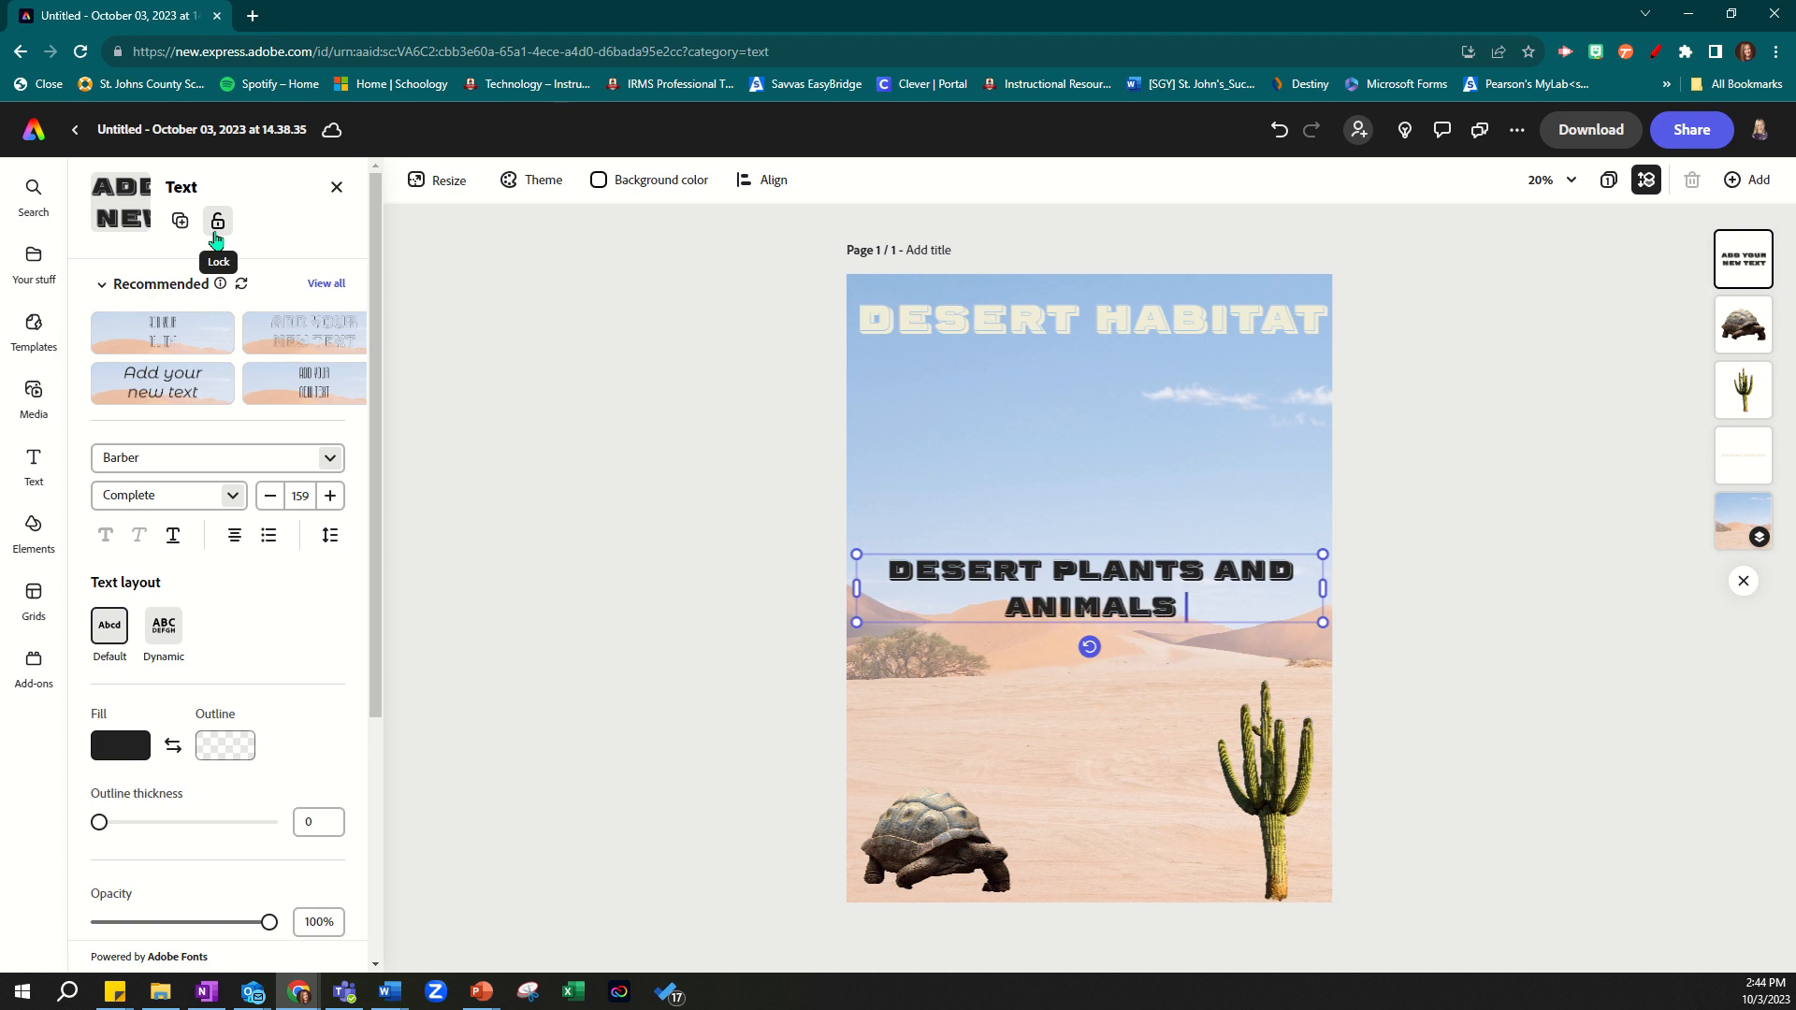
type("NEED SPEC")
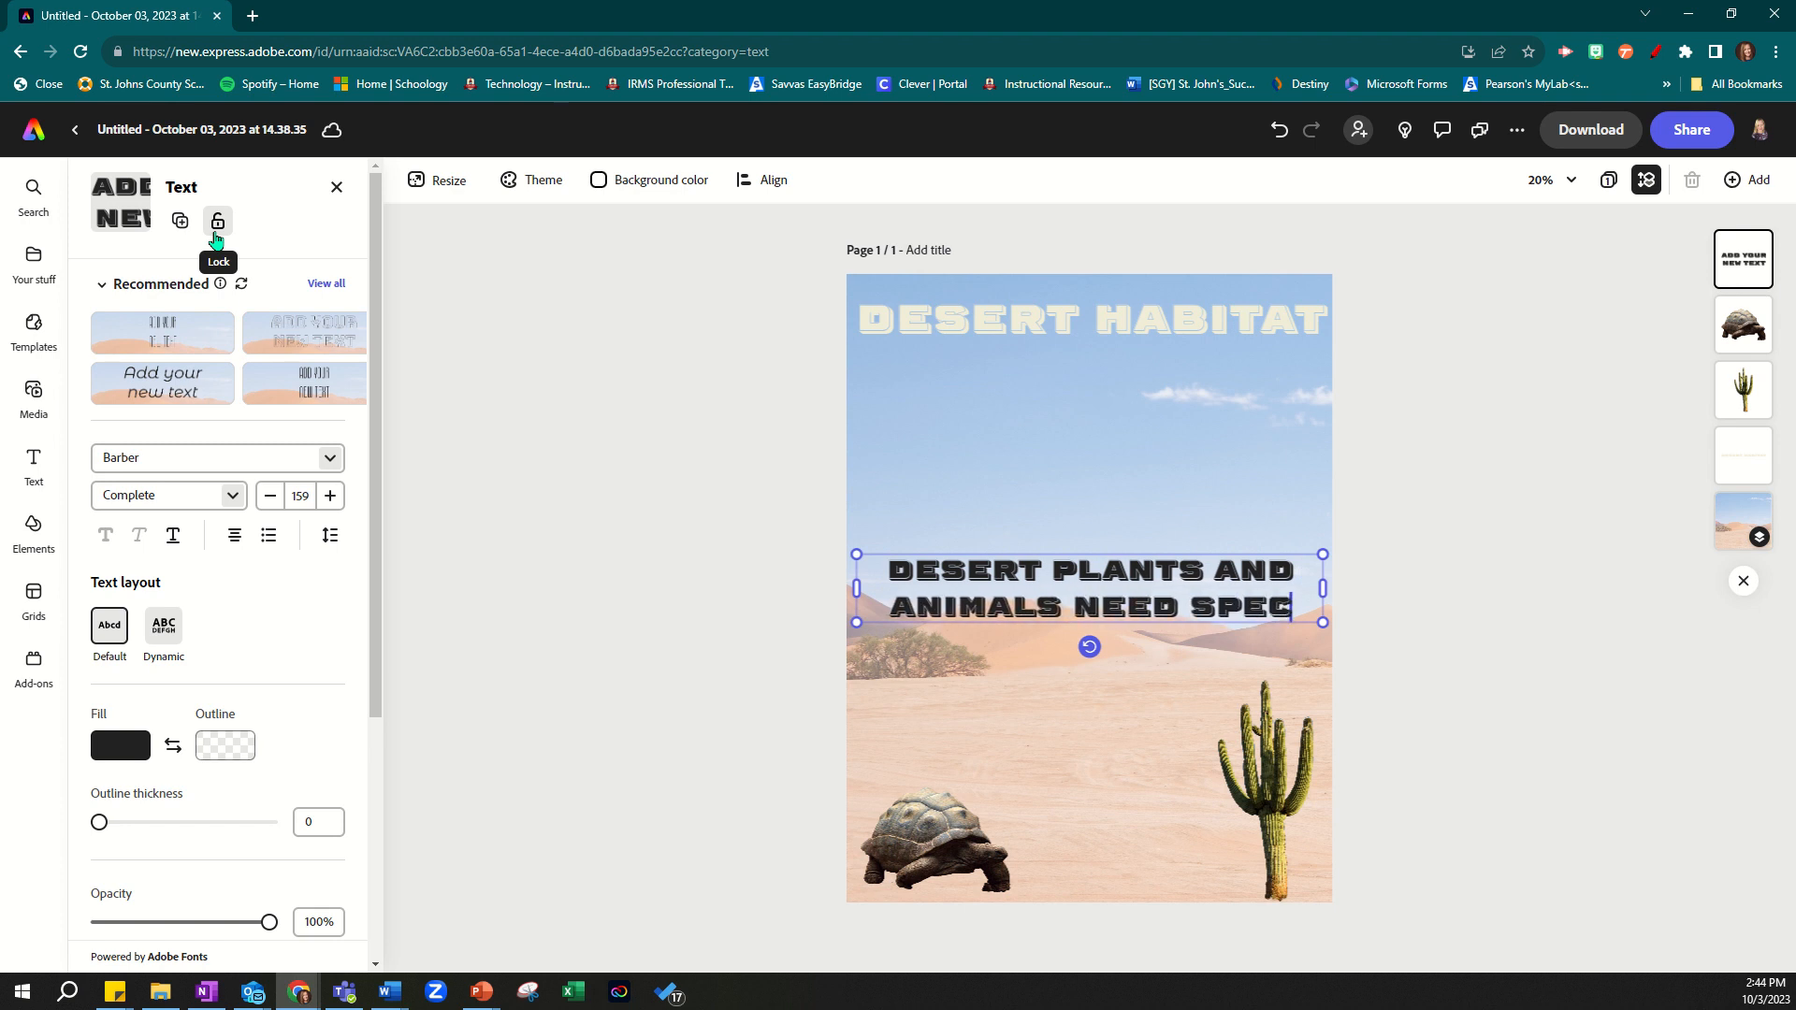
key("BackSpace")
key("BackSpace")
key("BackSpace")
key("BackSpace")
key("BackSpace")
key("BackSpace")
key("BackSpace")
key("BackSpace")
key("BackSpace")
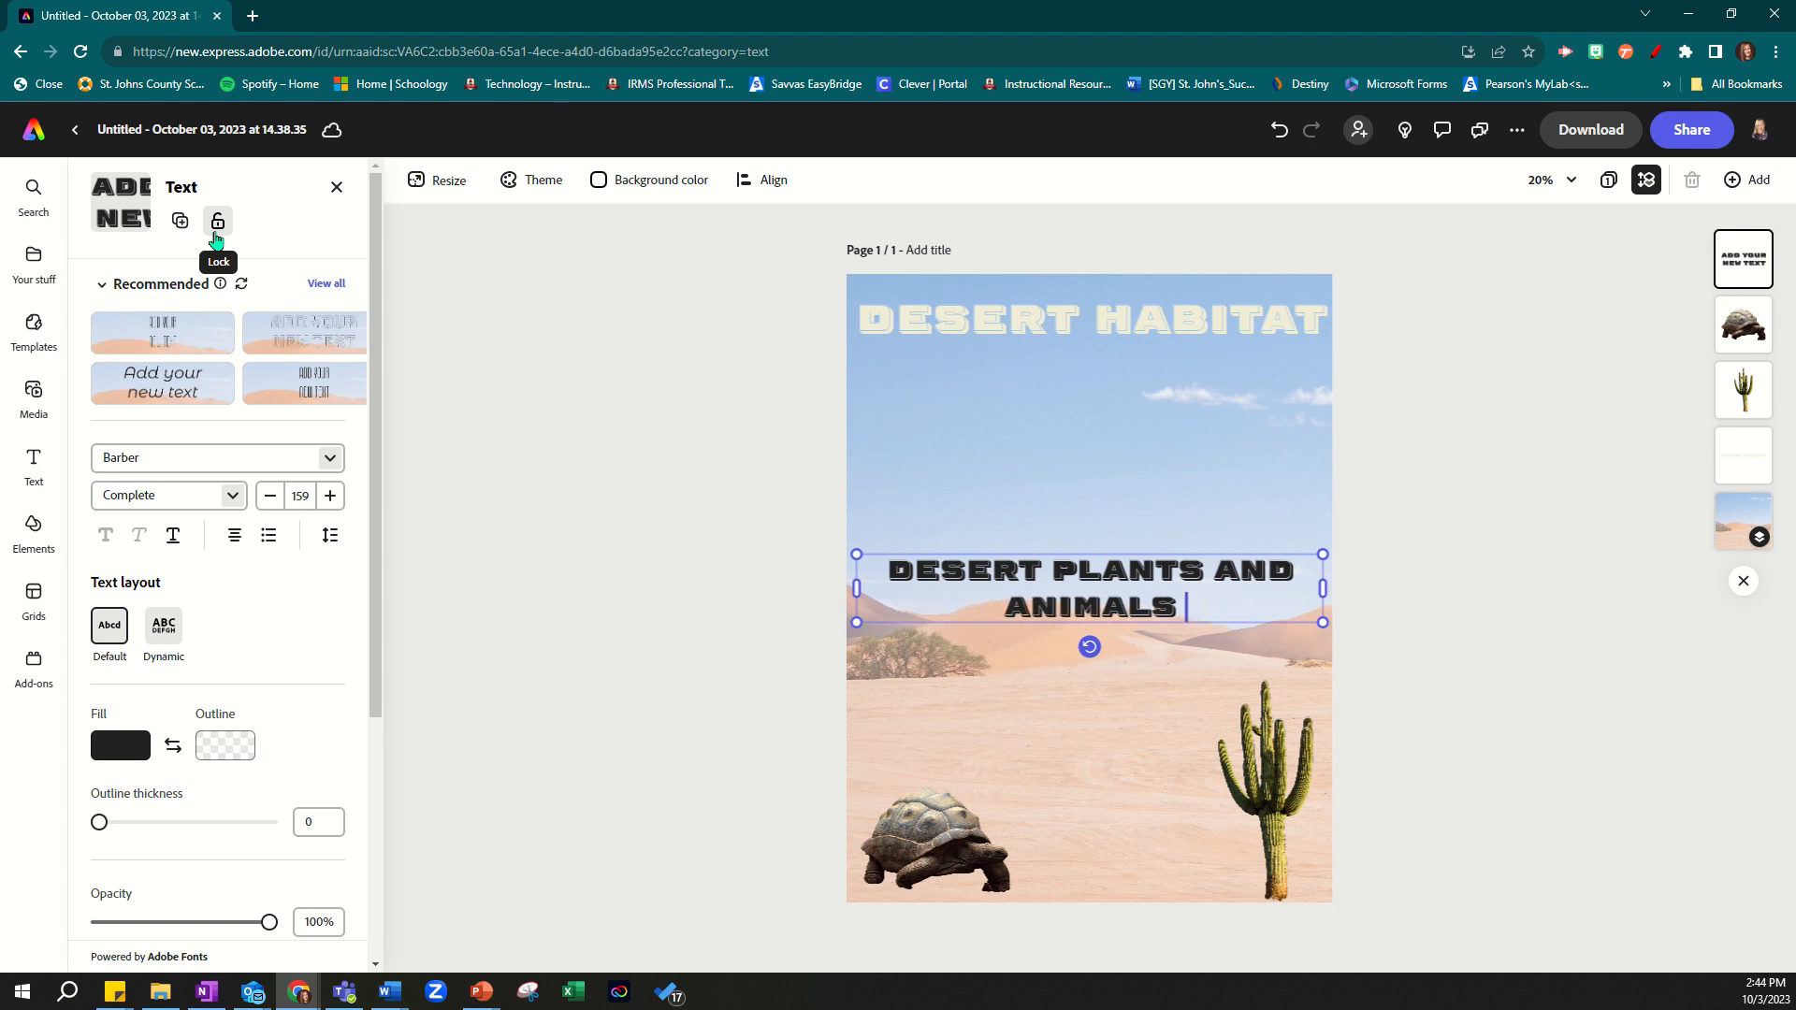
type("HAVE SPECIAL")
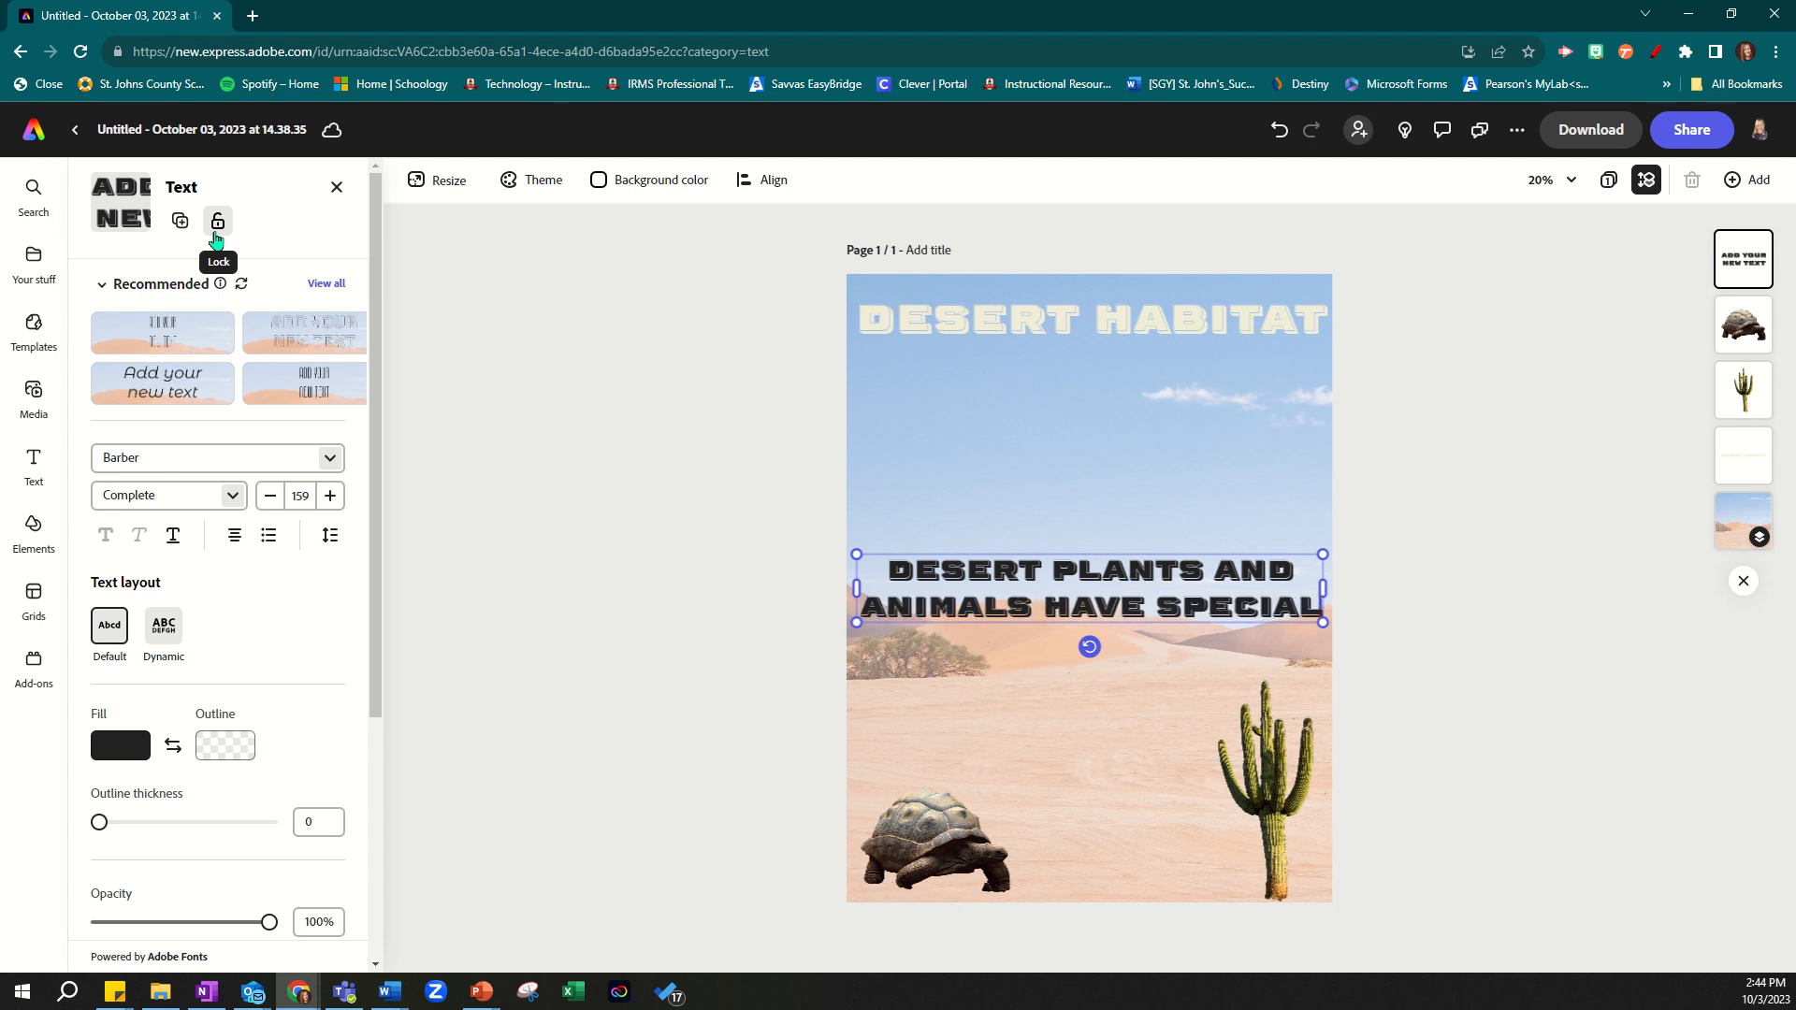
type(" ADAPTATIO")
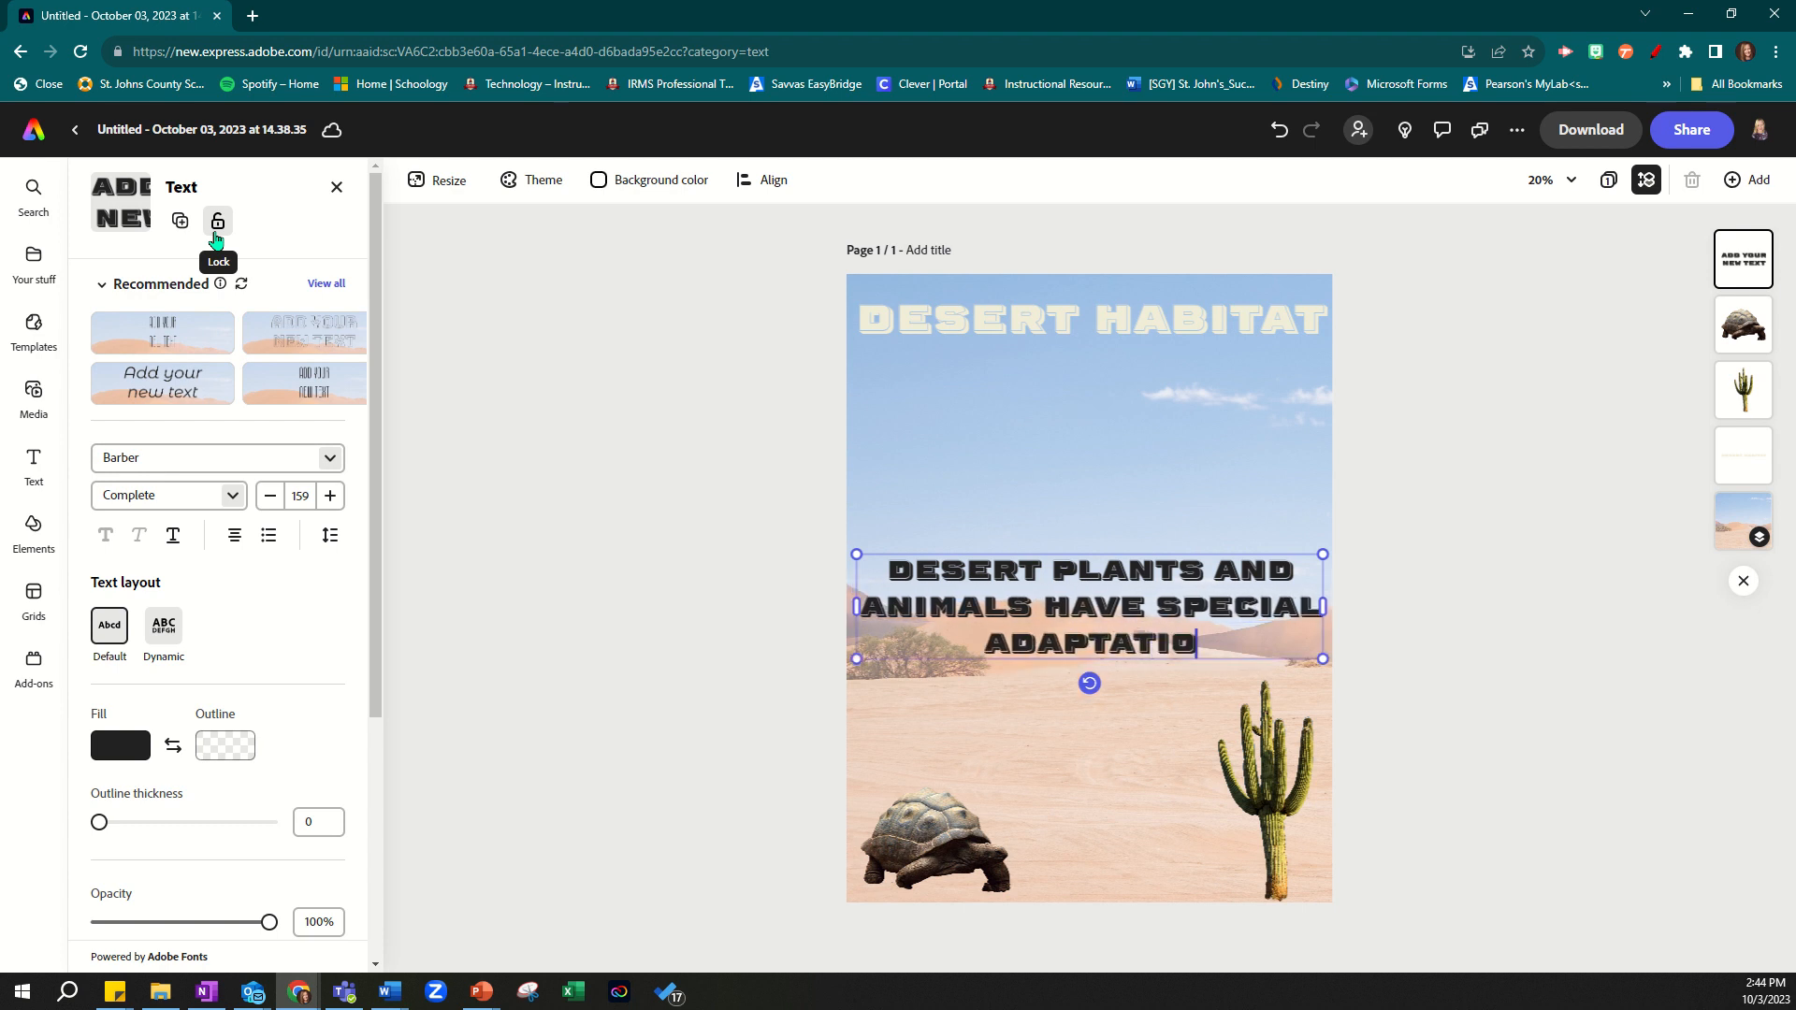
type("NS THAT H")
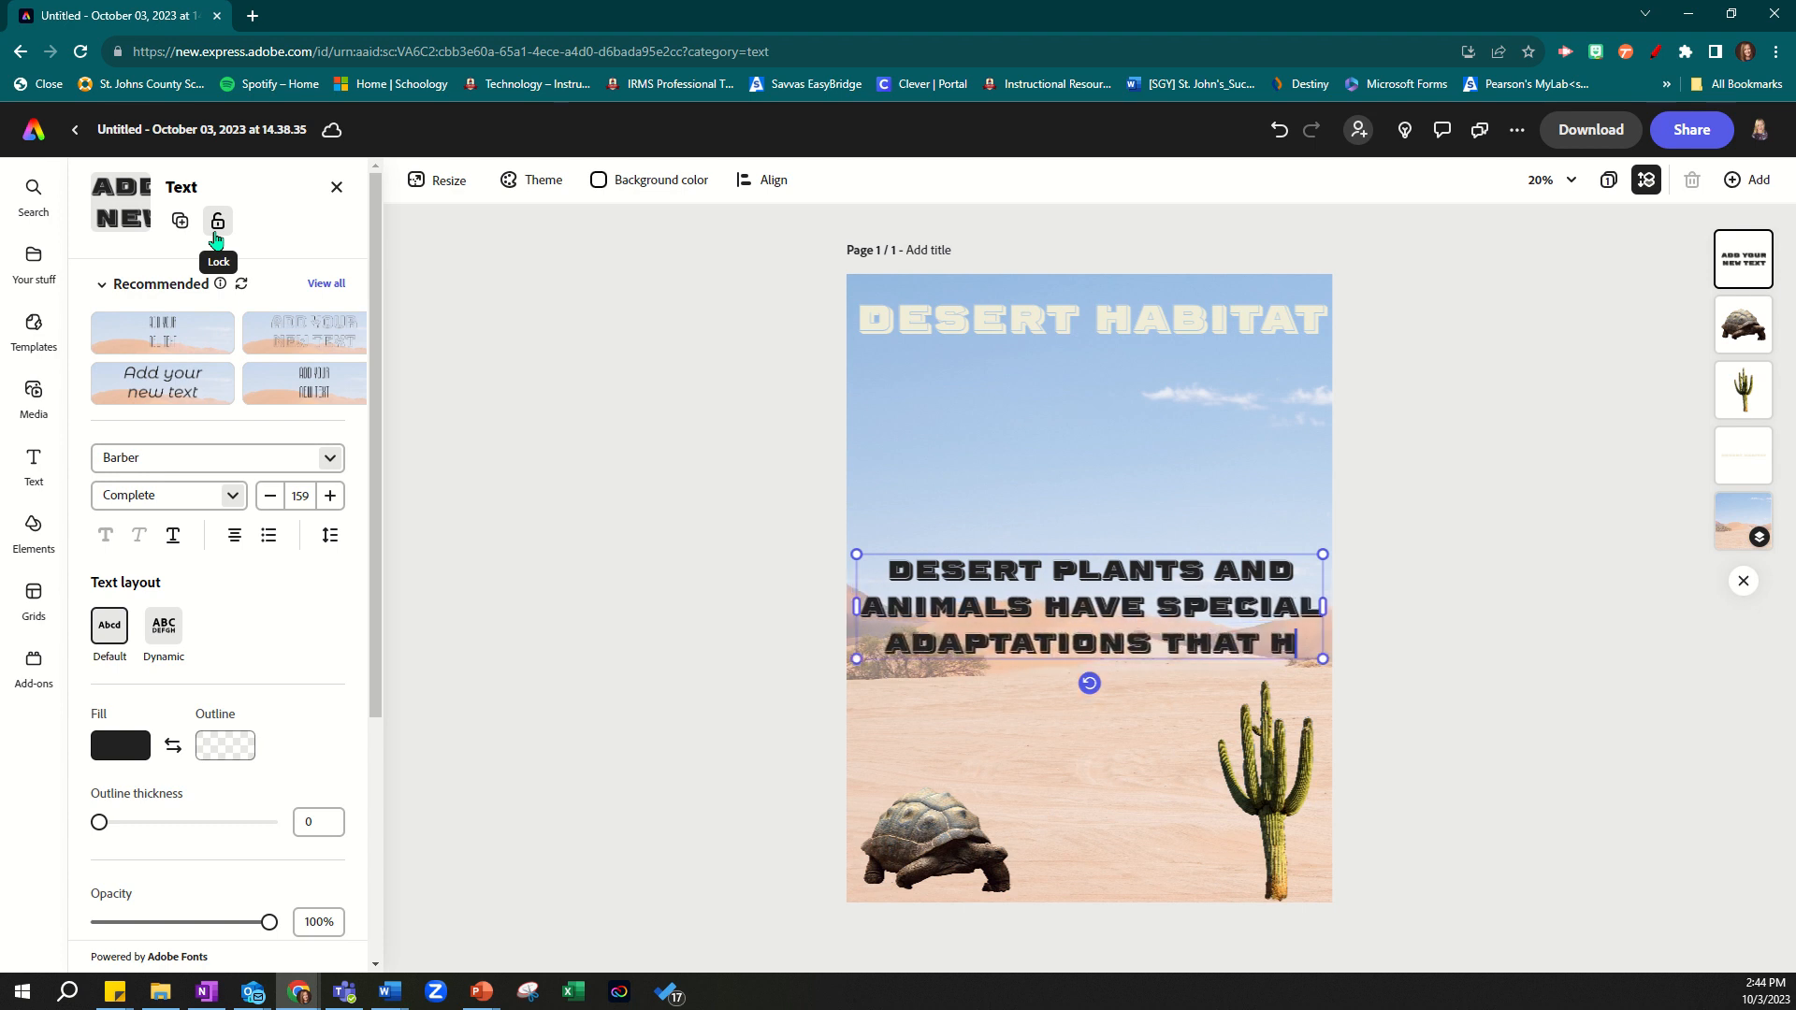
type("ELP THEM ")
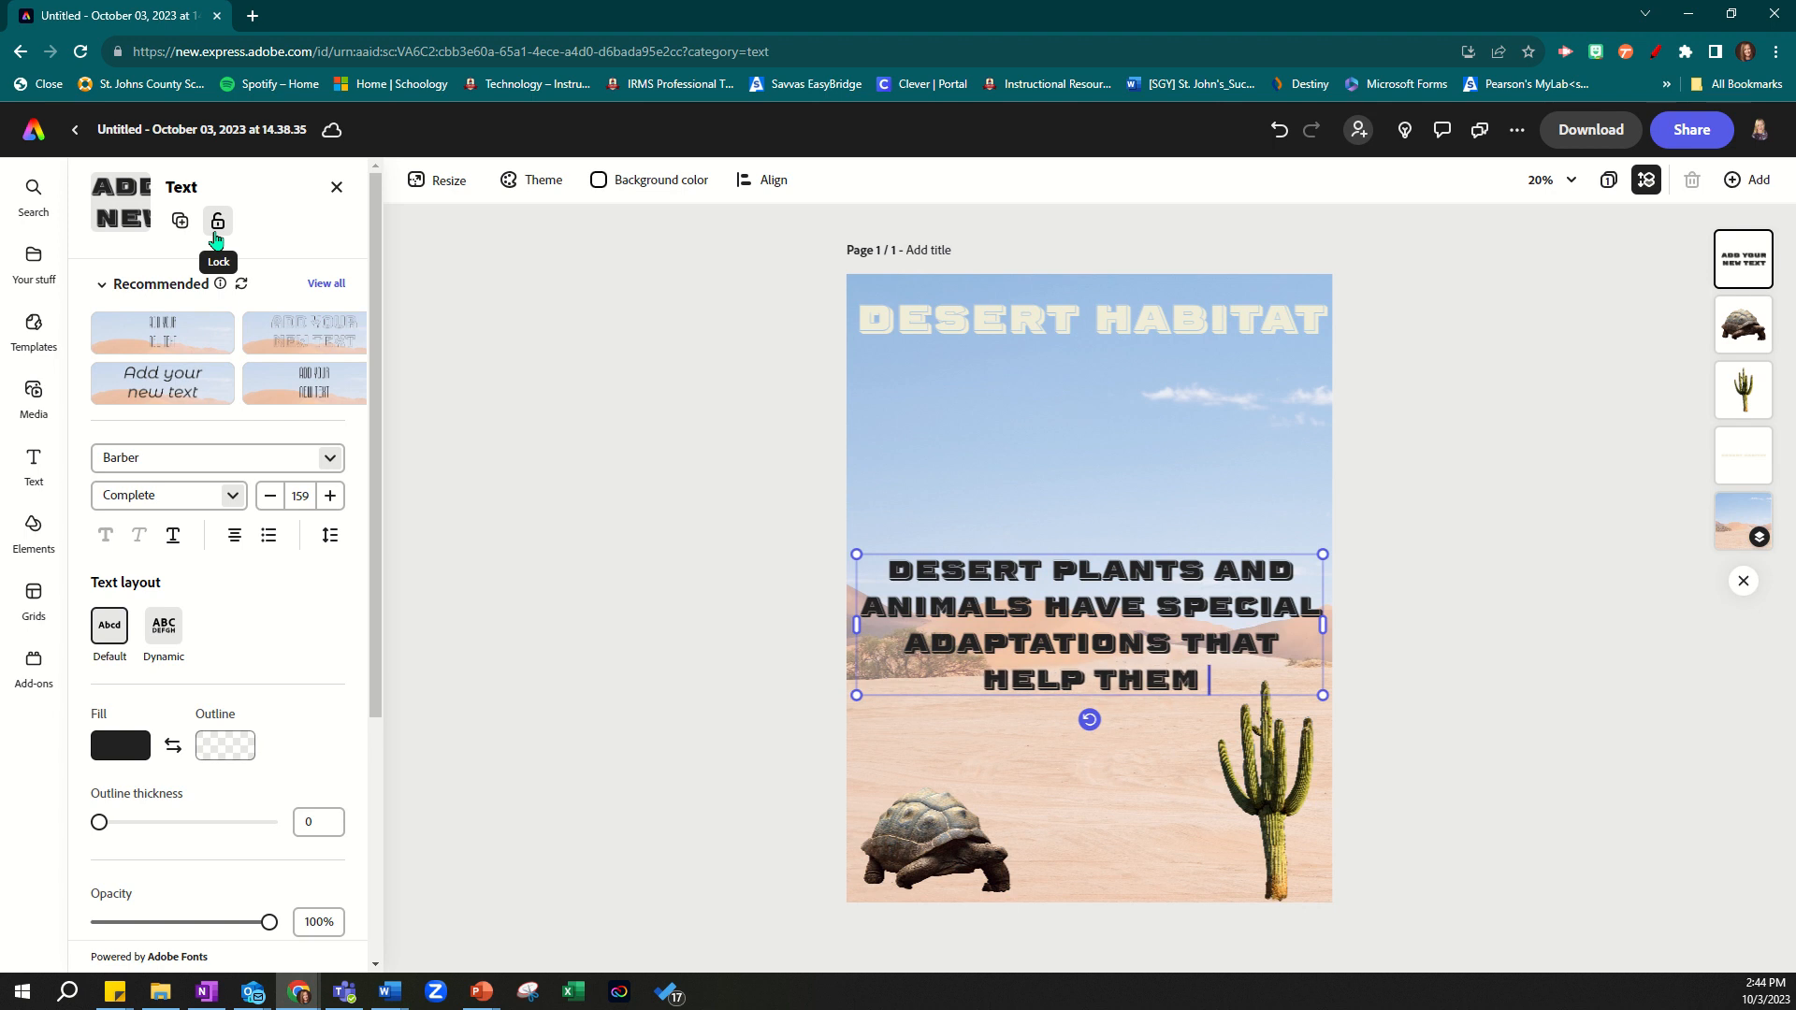
type("SURVIVE.")
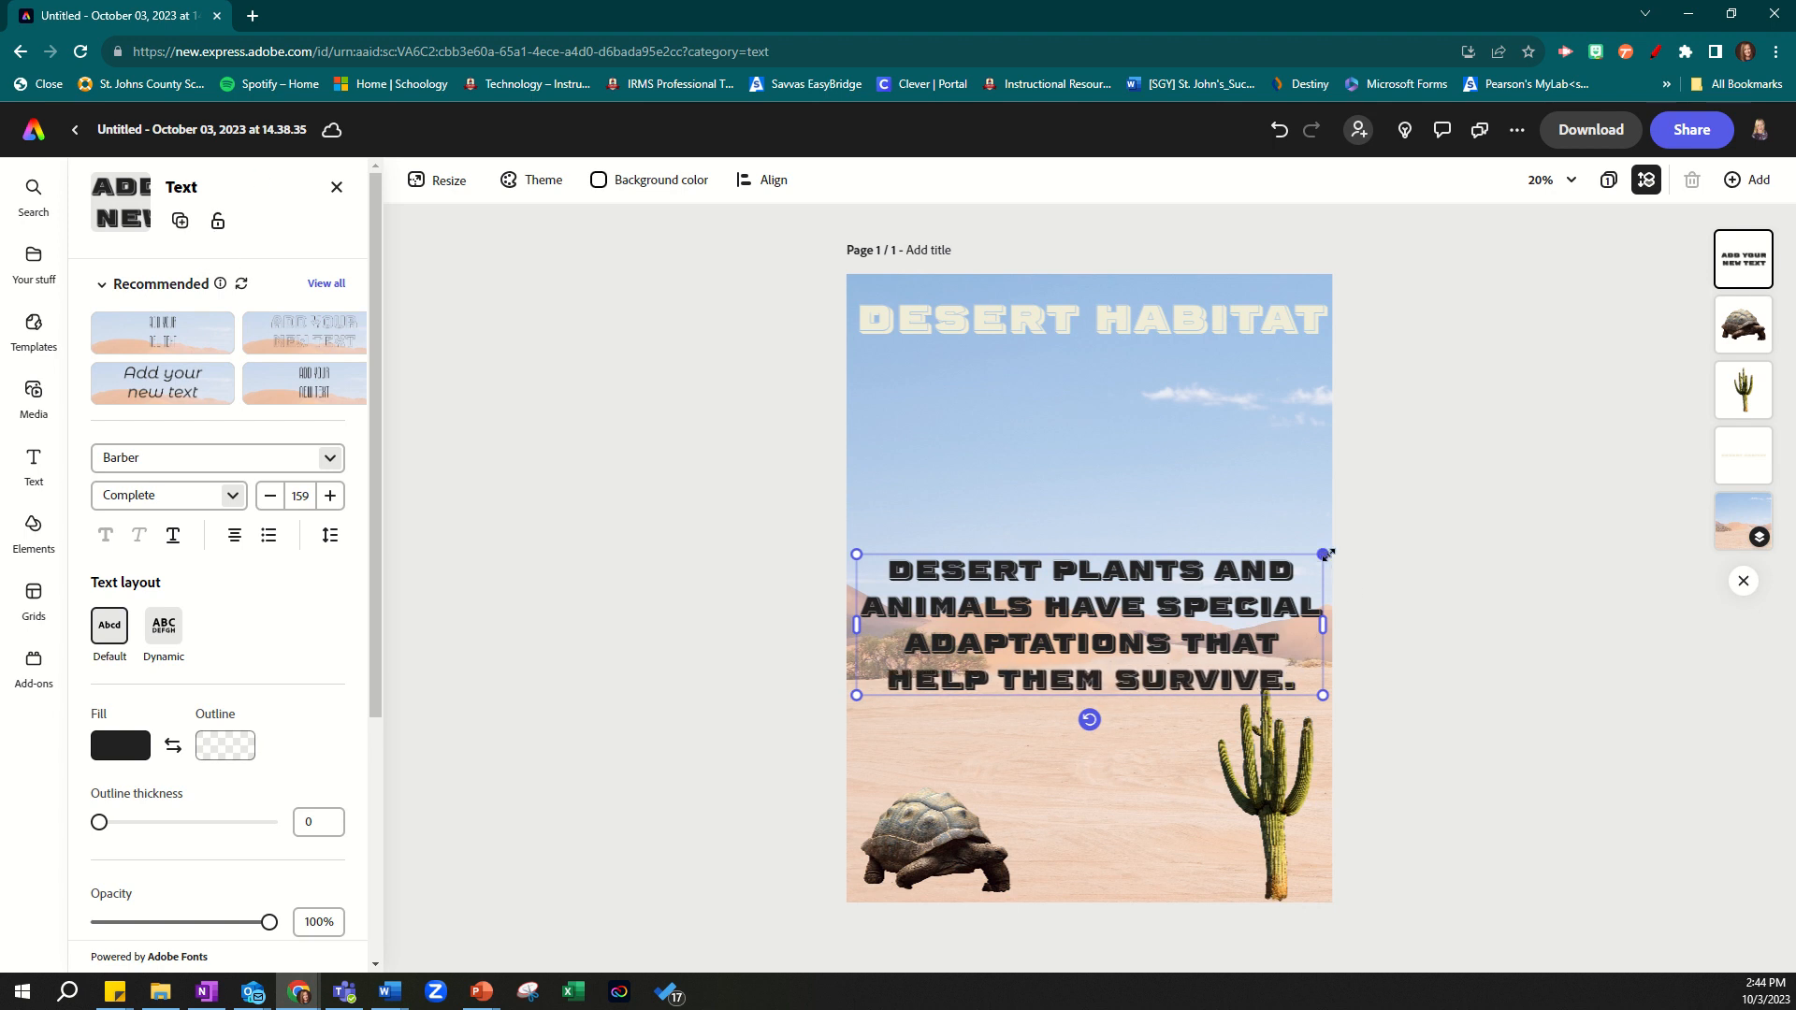
- Shrink the new paragraph to font size 106 and position it just above the tortoise, beside the cactus
left_click_drag(1322, 554, 1167, 606)
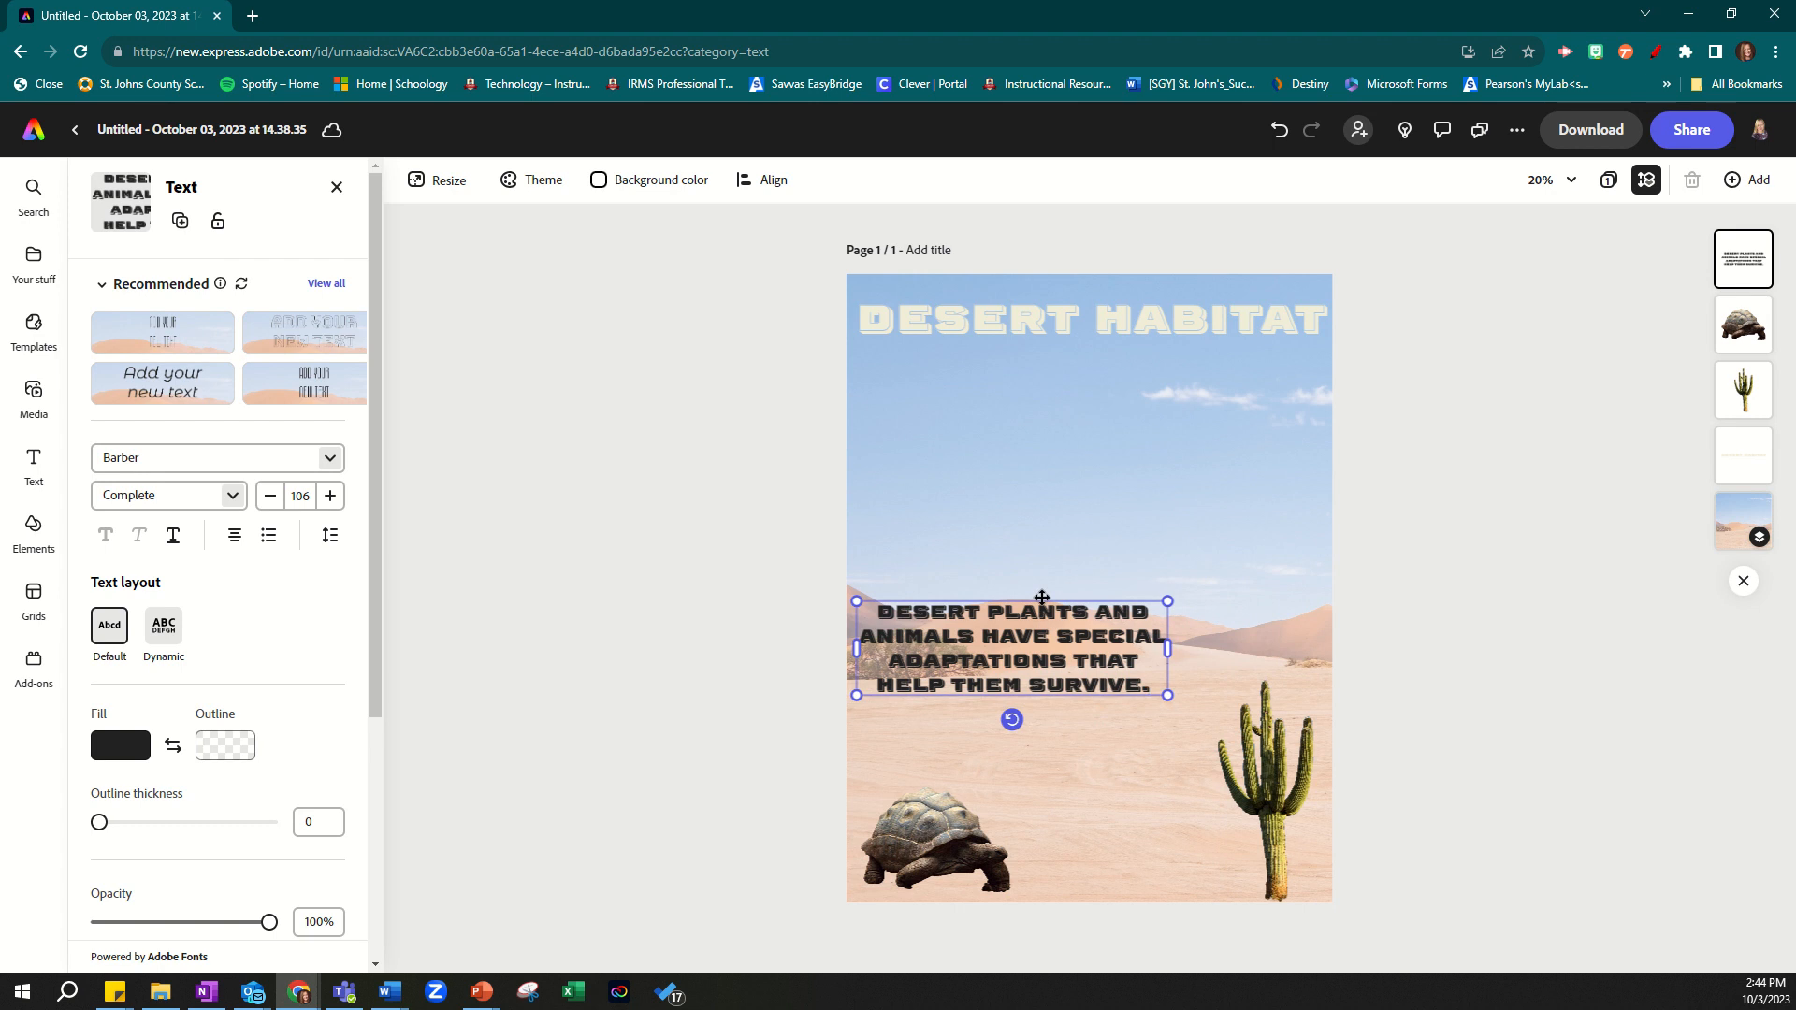
left_click_drag(1051, 640, 1069, 721)
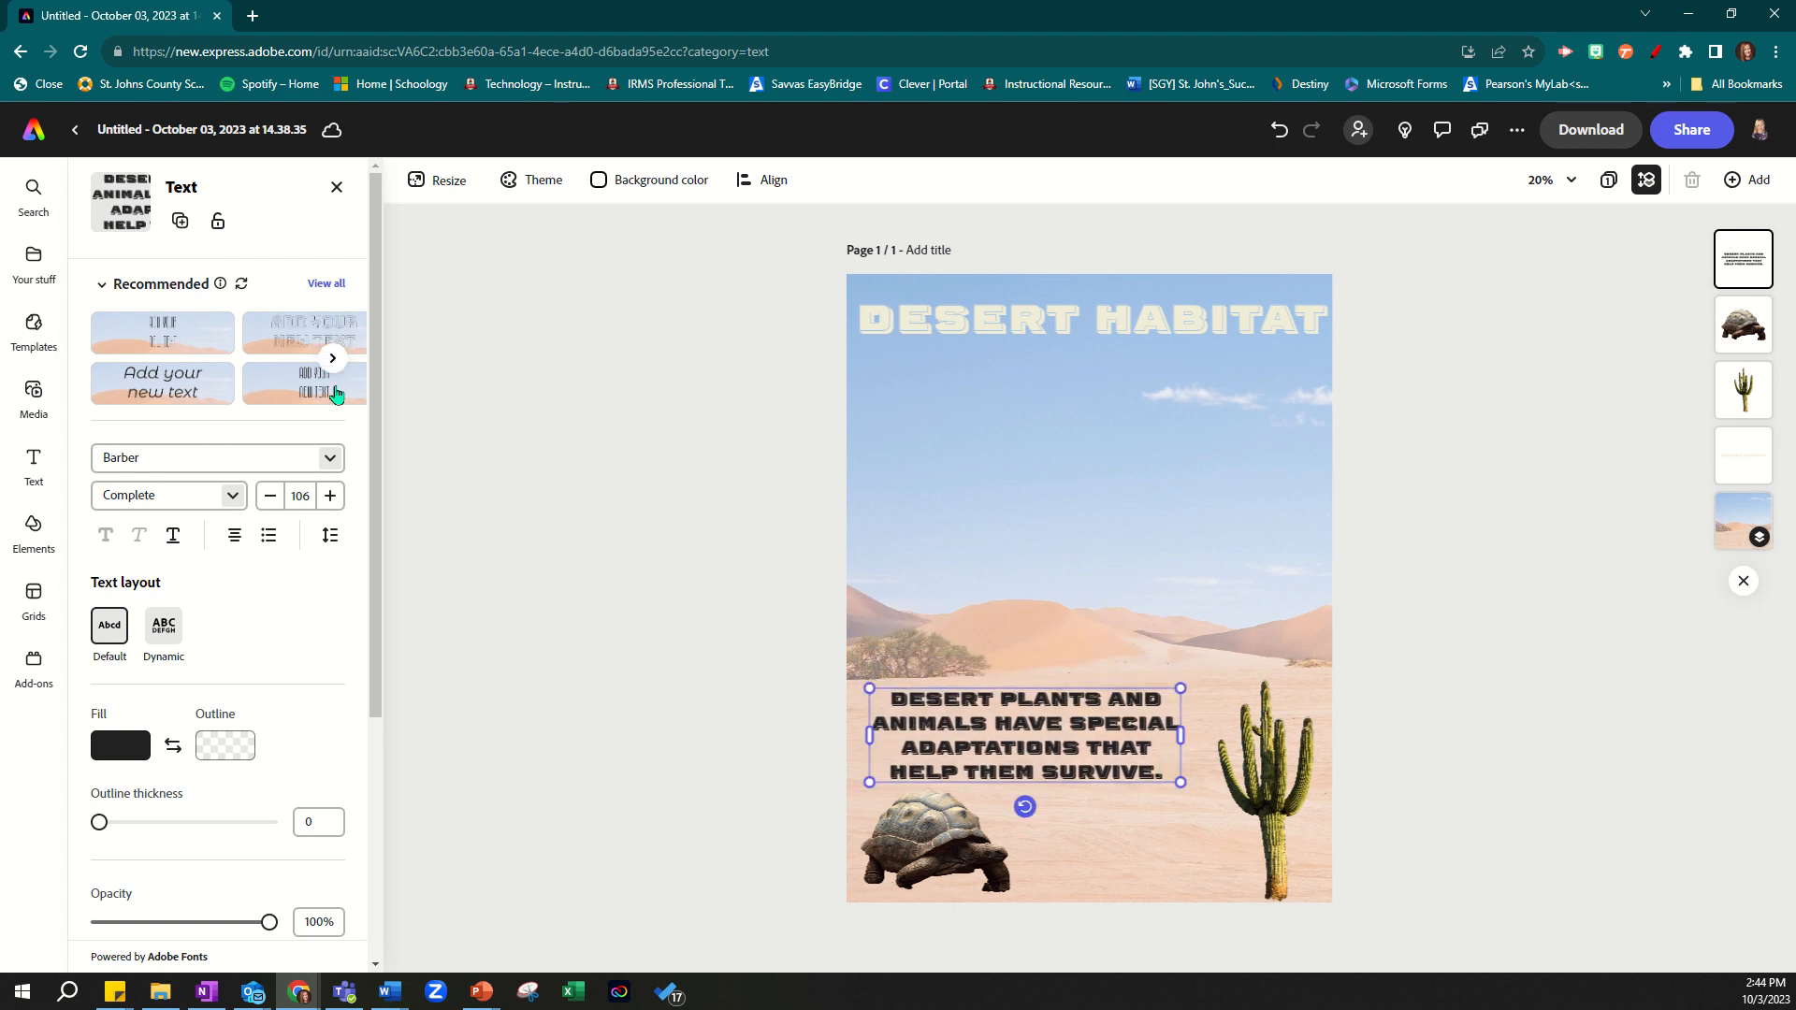
- Try the recommended Patriot font on the whole paragraph, and choose the handwritten Gloria Hallelujah font for it
double_click(1029, 722)
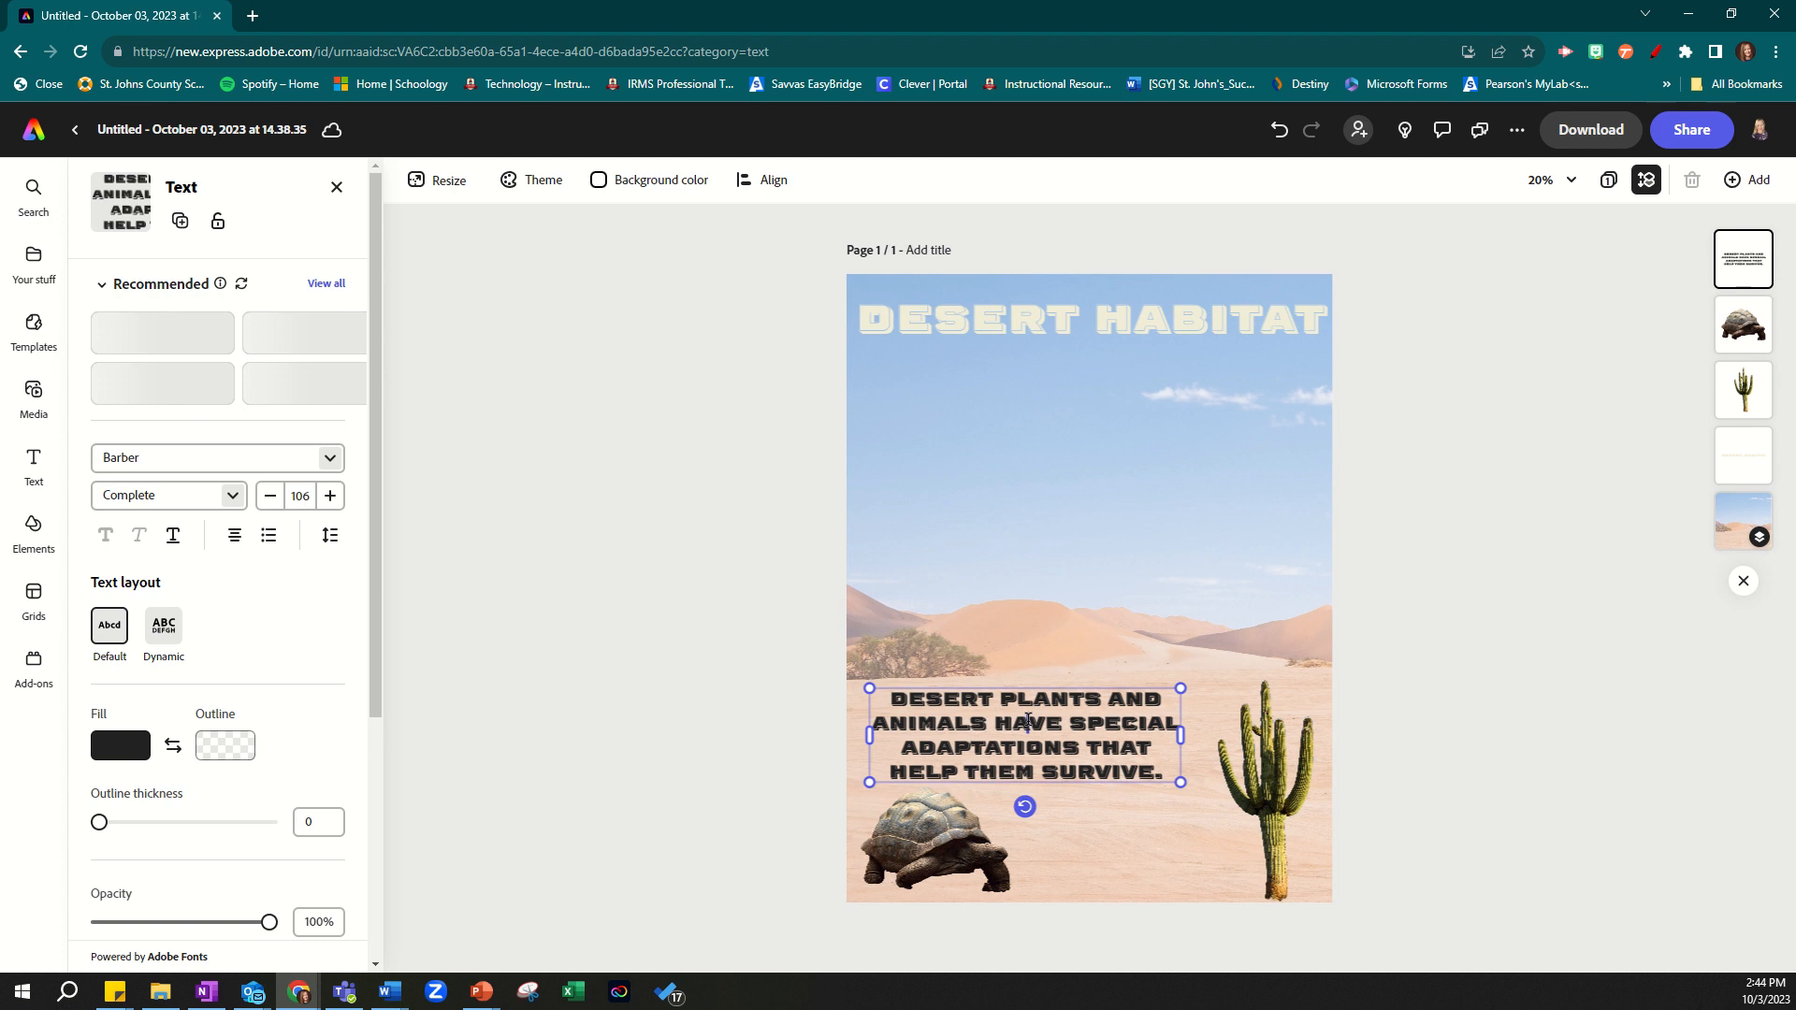
triple_click(1029, 723)
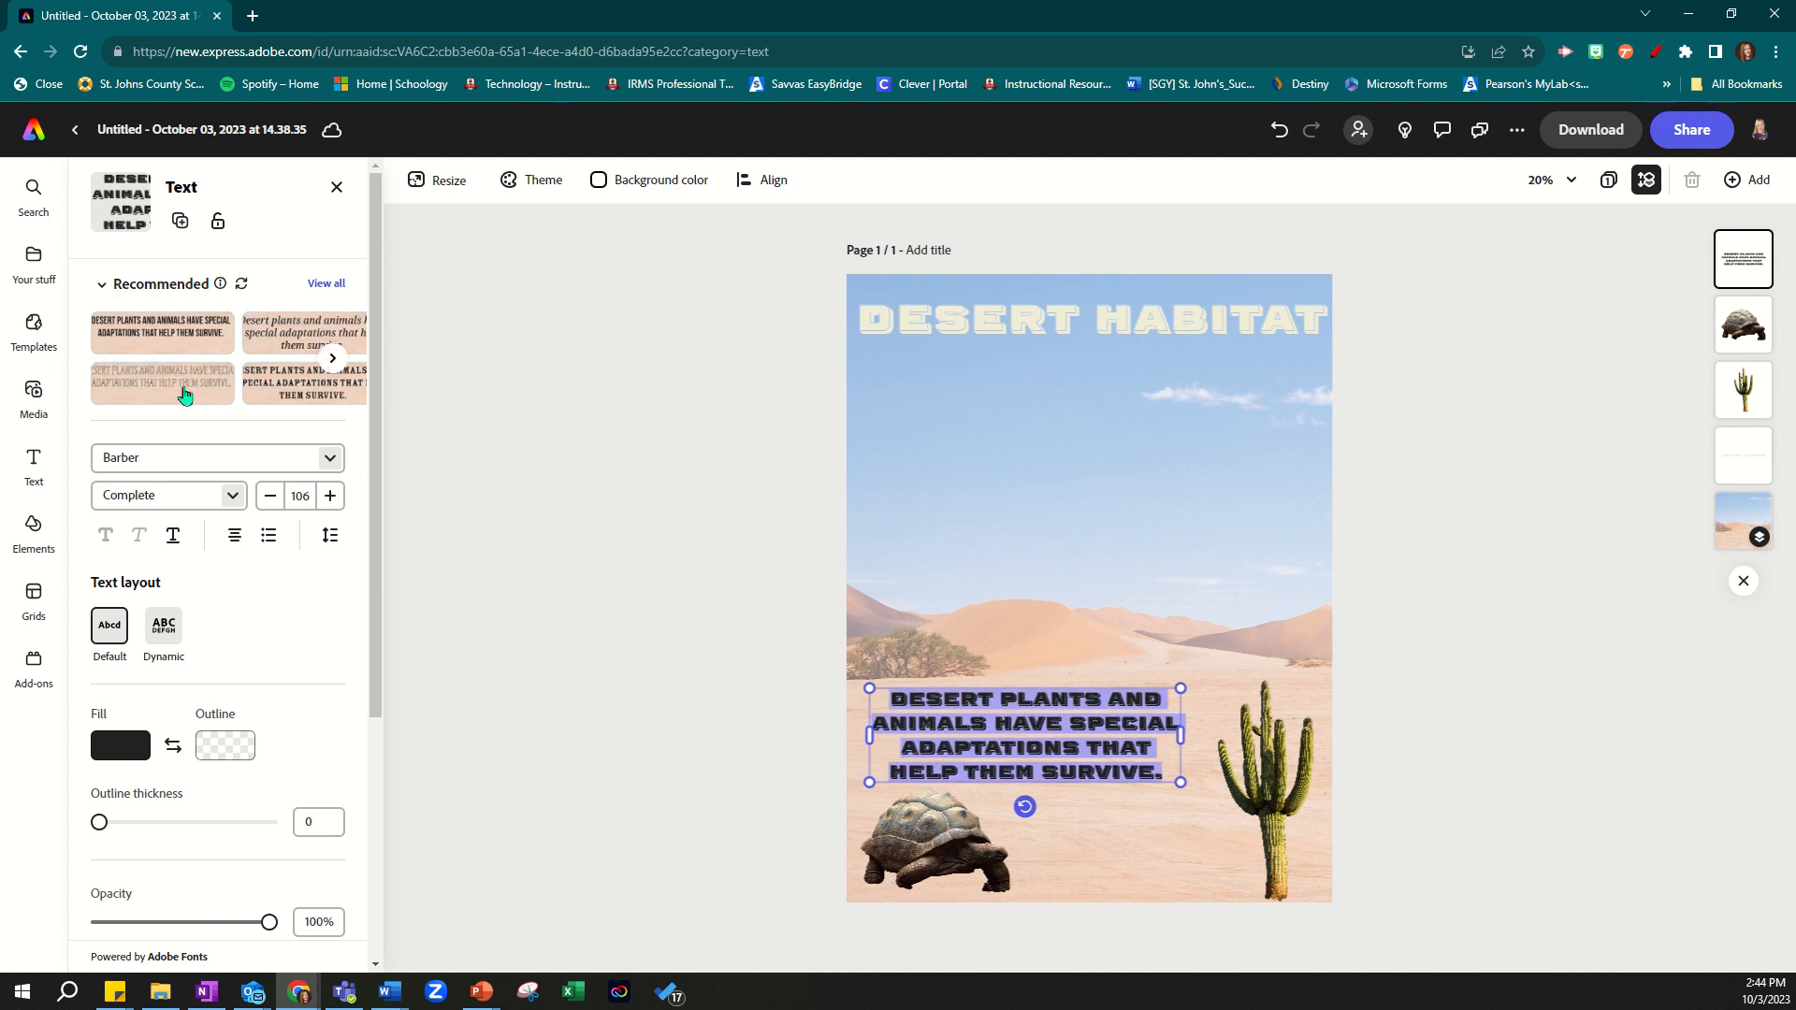
left_click(334, 358)
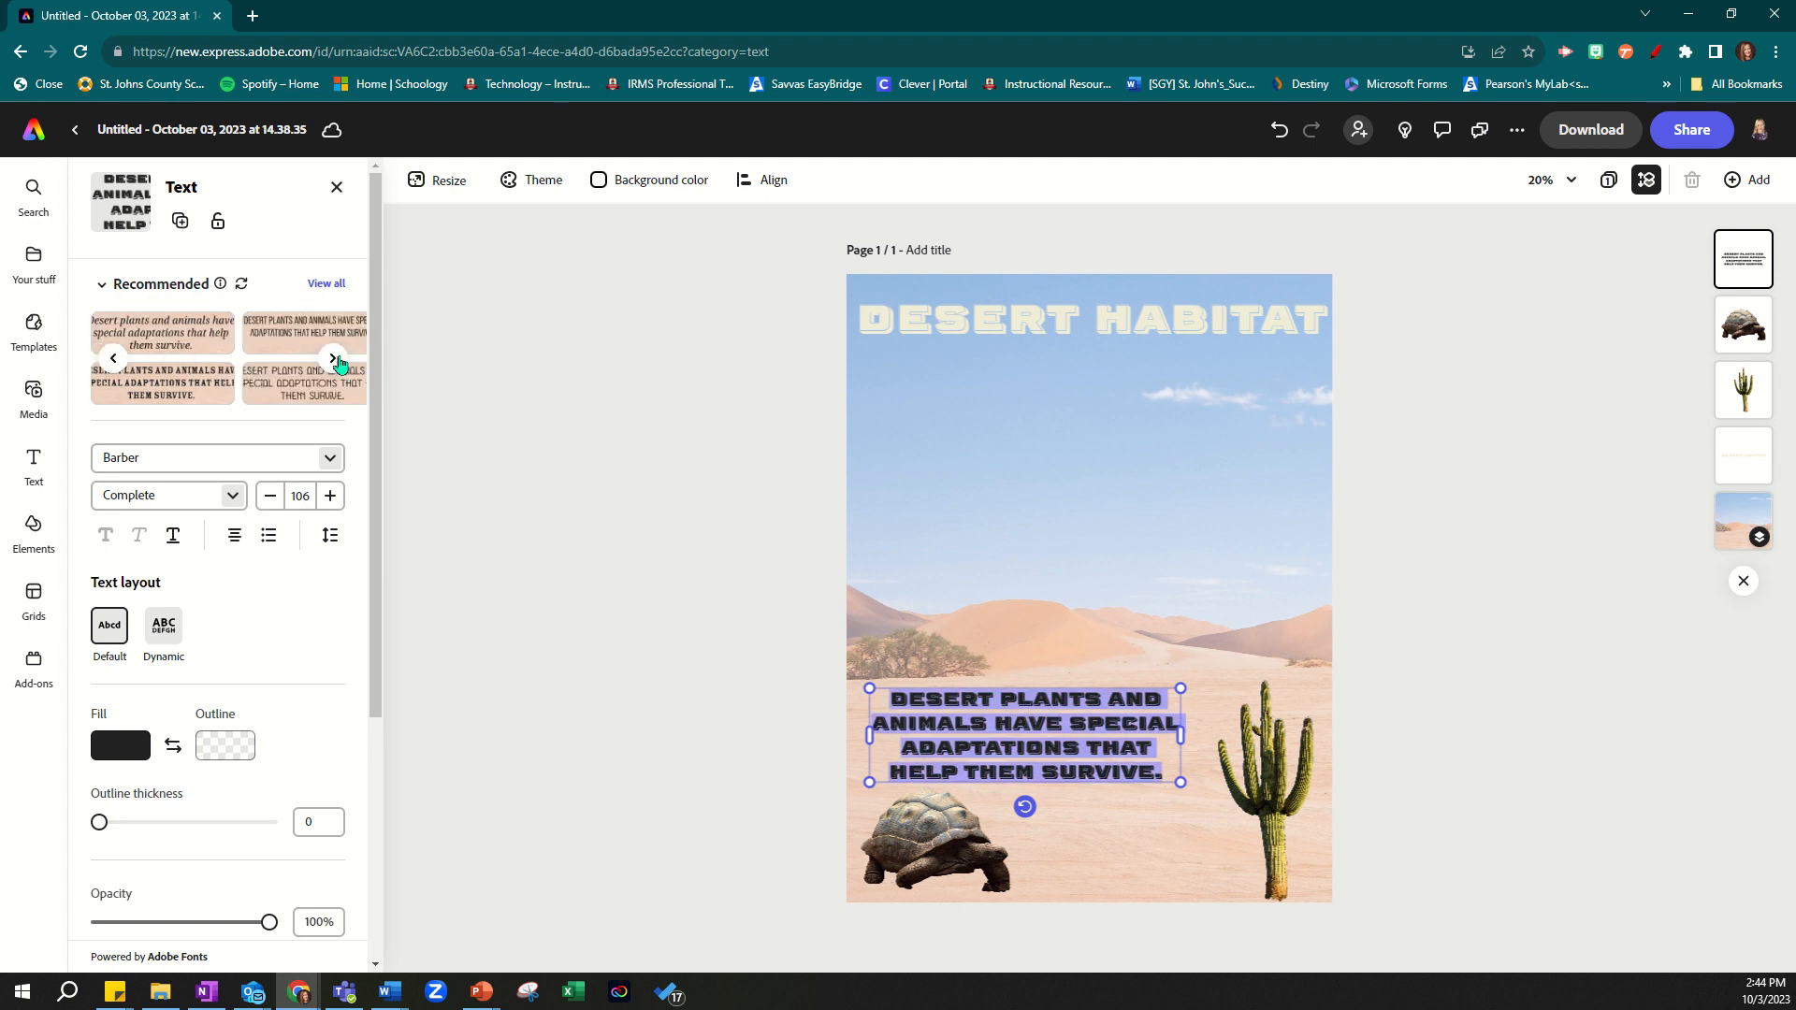
left_click(313, 384)
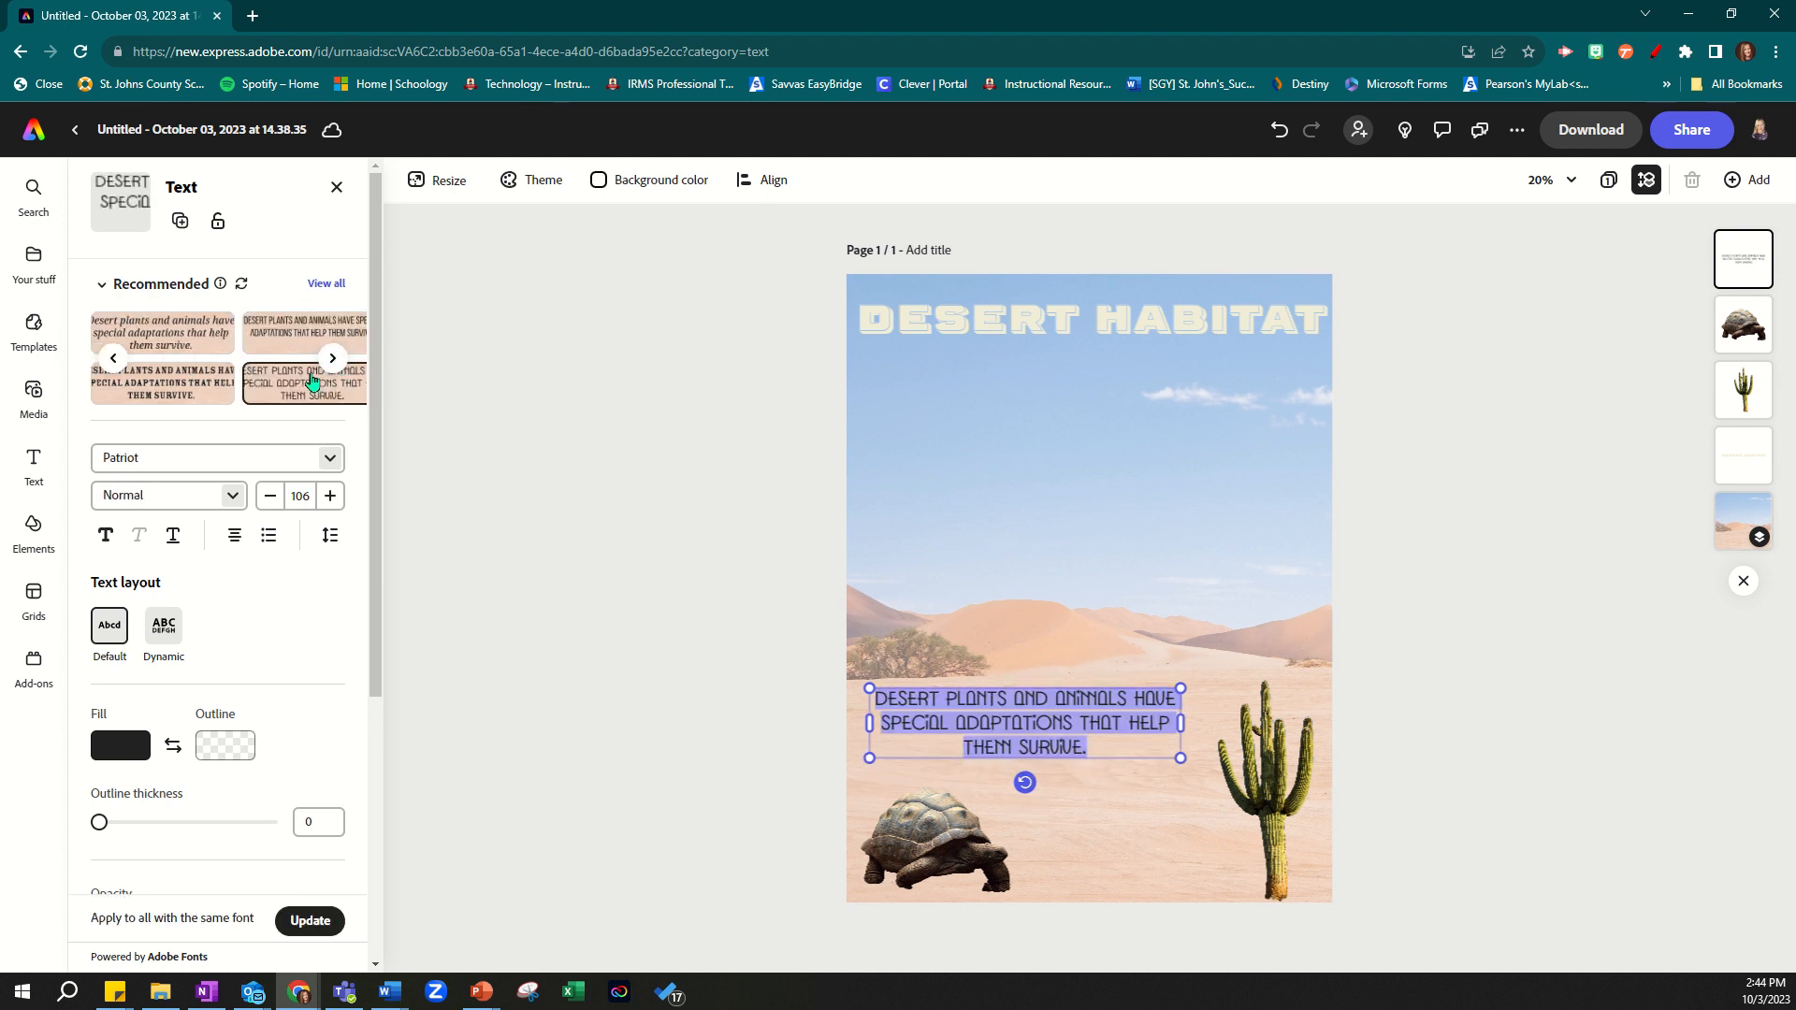
left_click(332, 359)
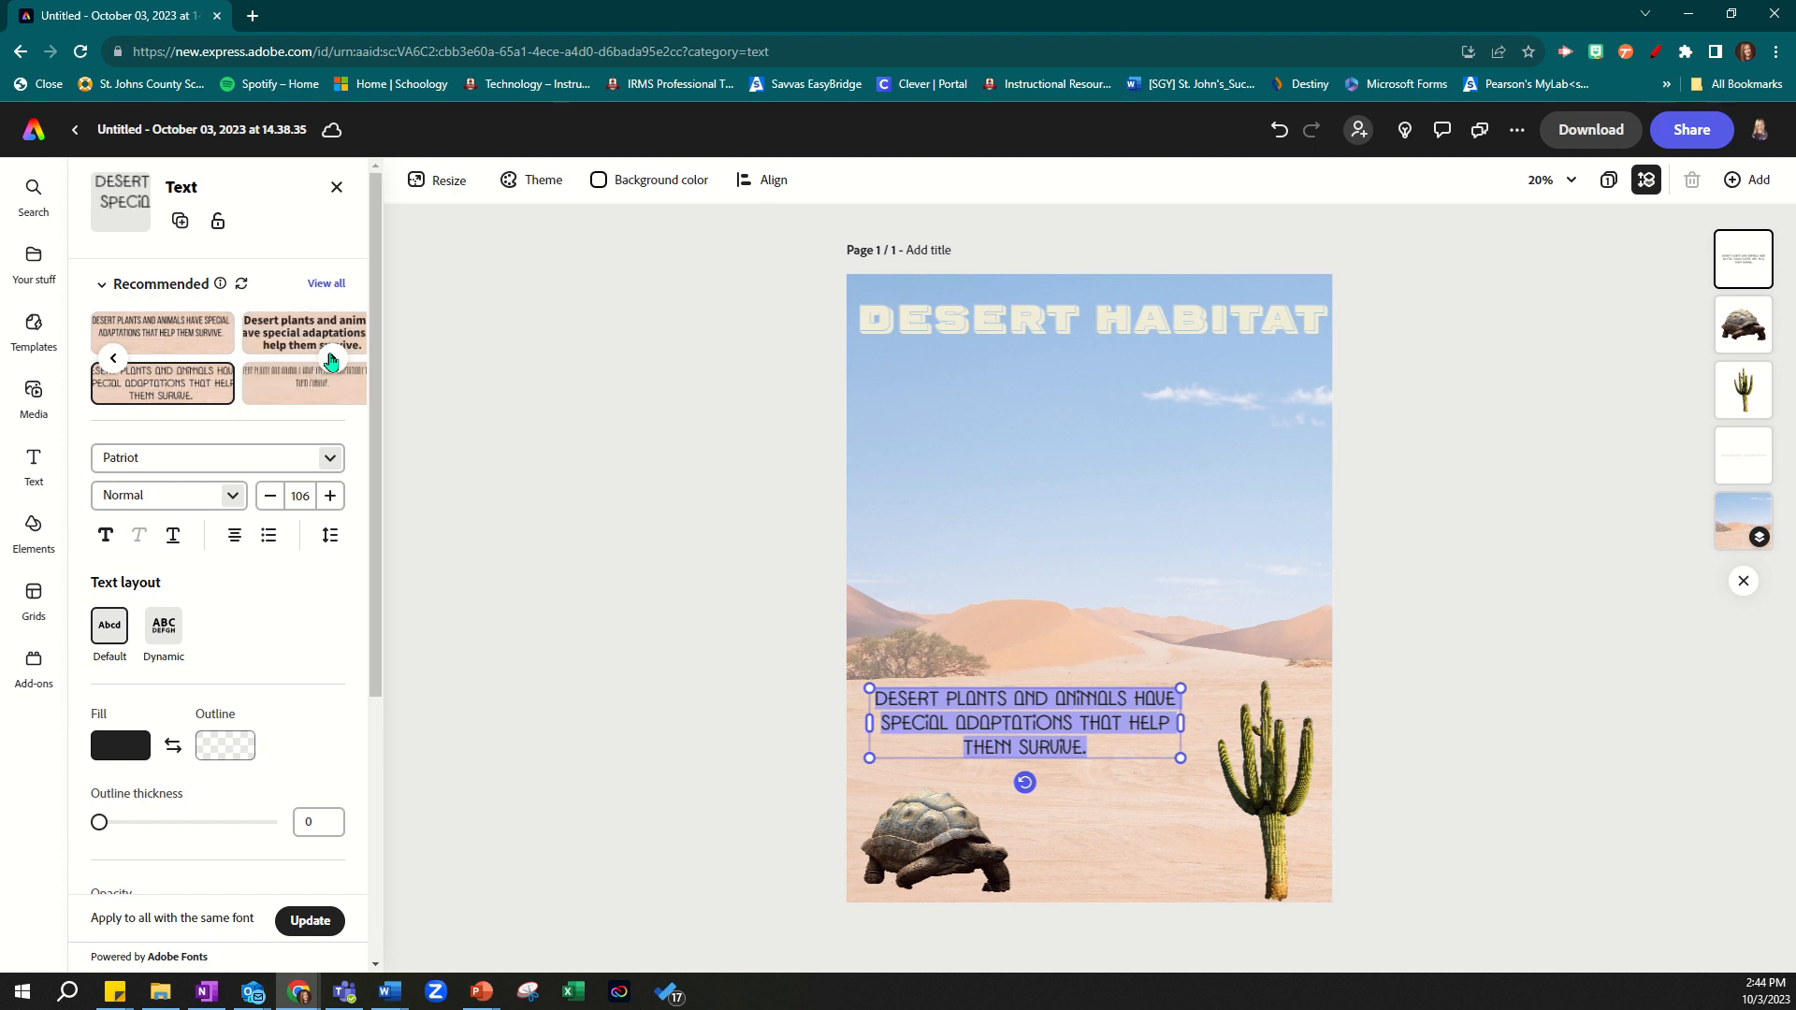
left_click(332, 359)
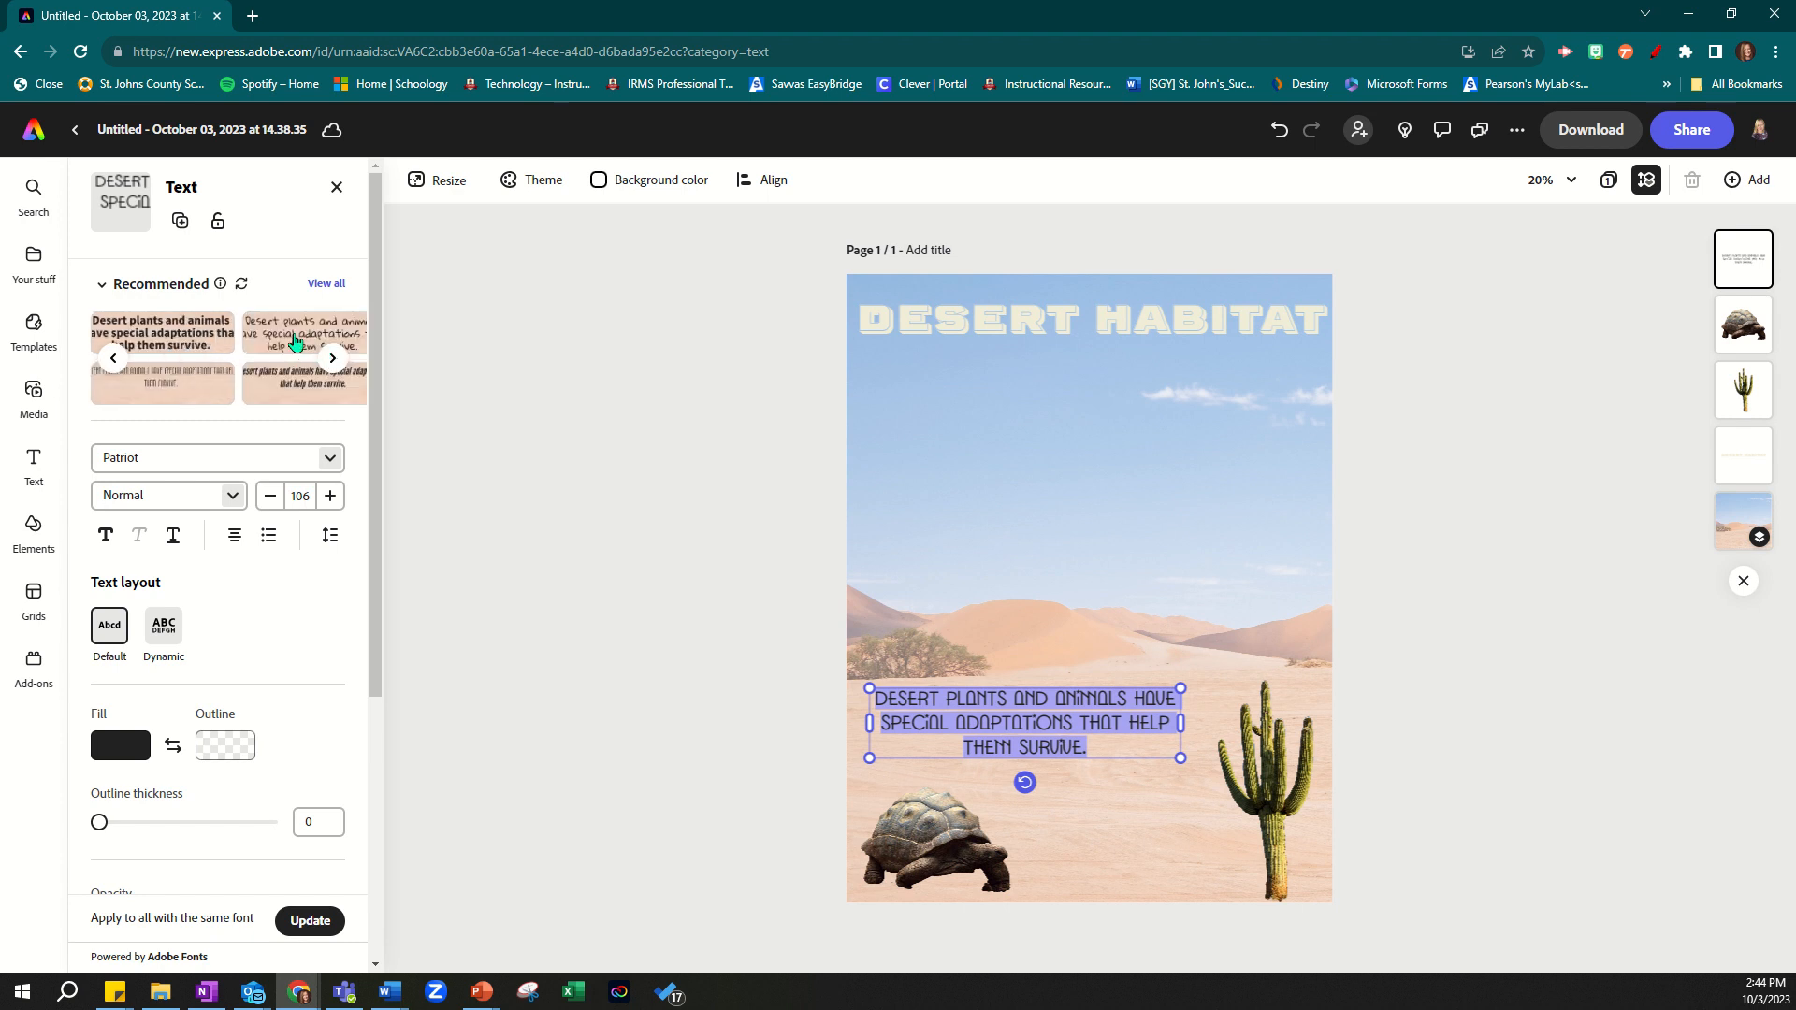
left_click(312, 352)
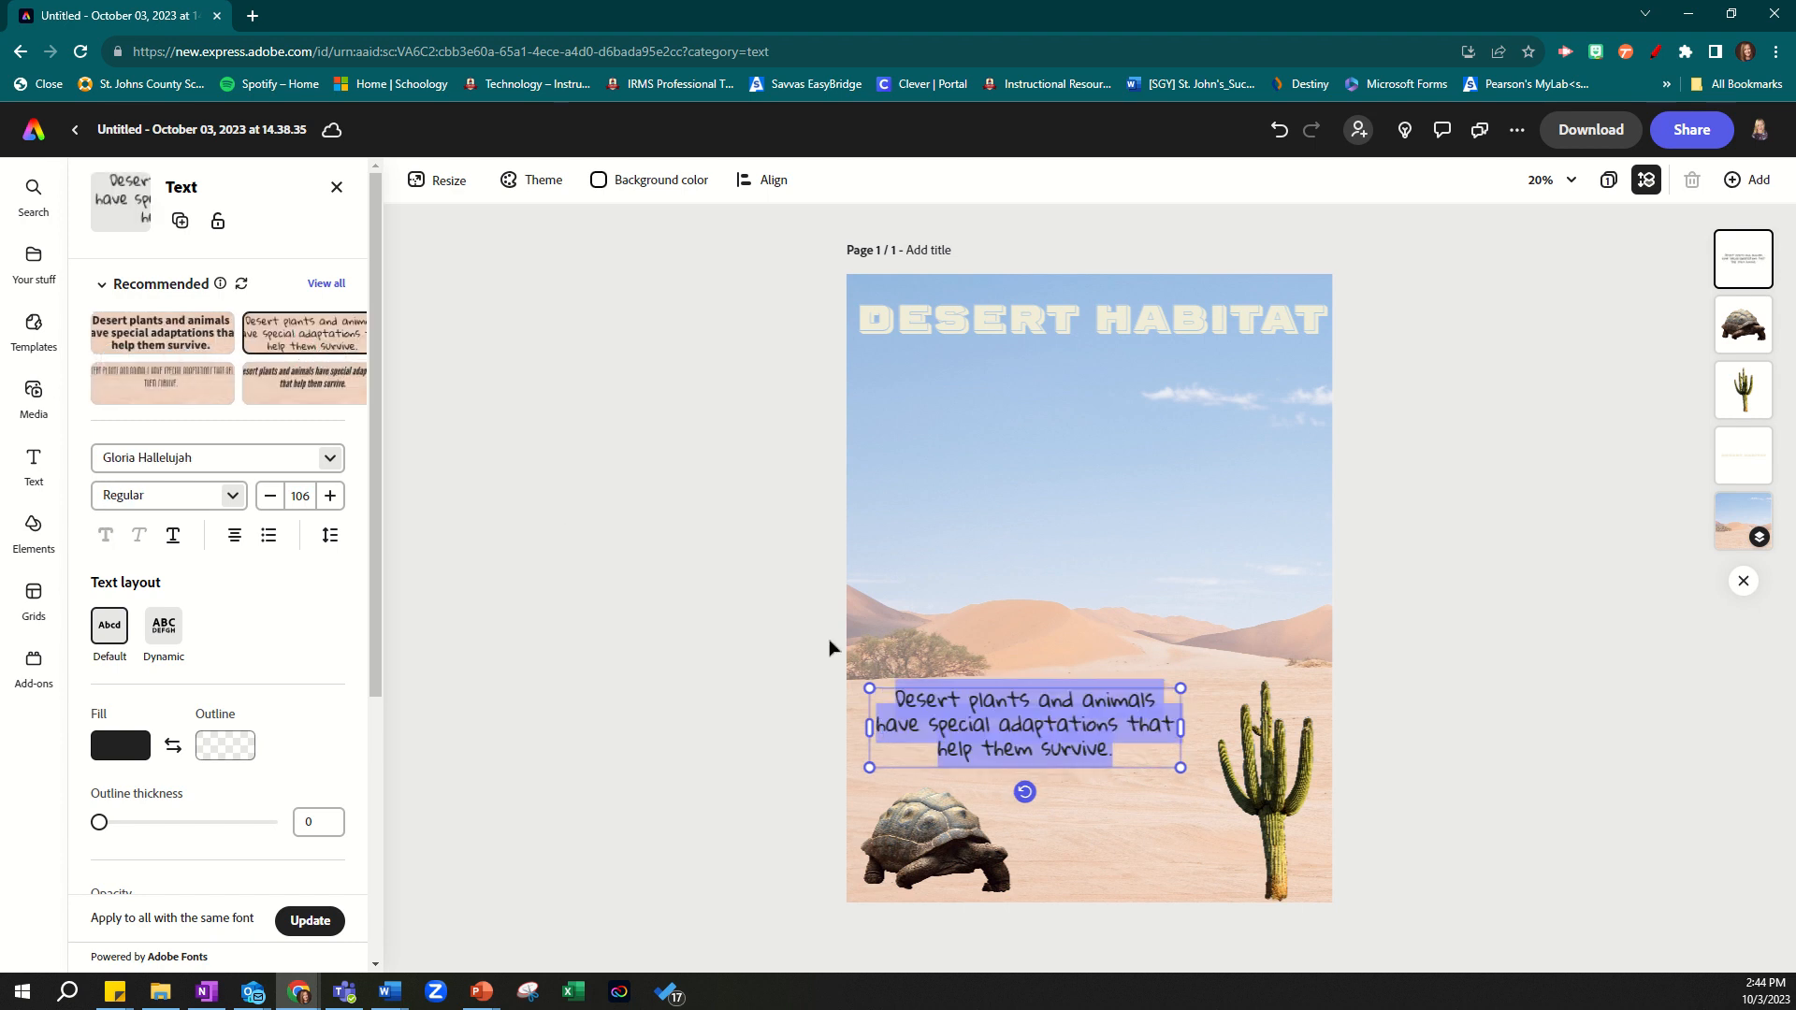
- Move the paragraph between the tortoise and the cactus and narrow its box so the text wraps onto four lines
left_click_drag(1006, 690, 1103, 797)
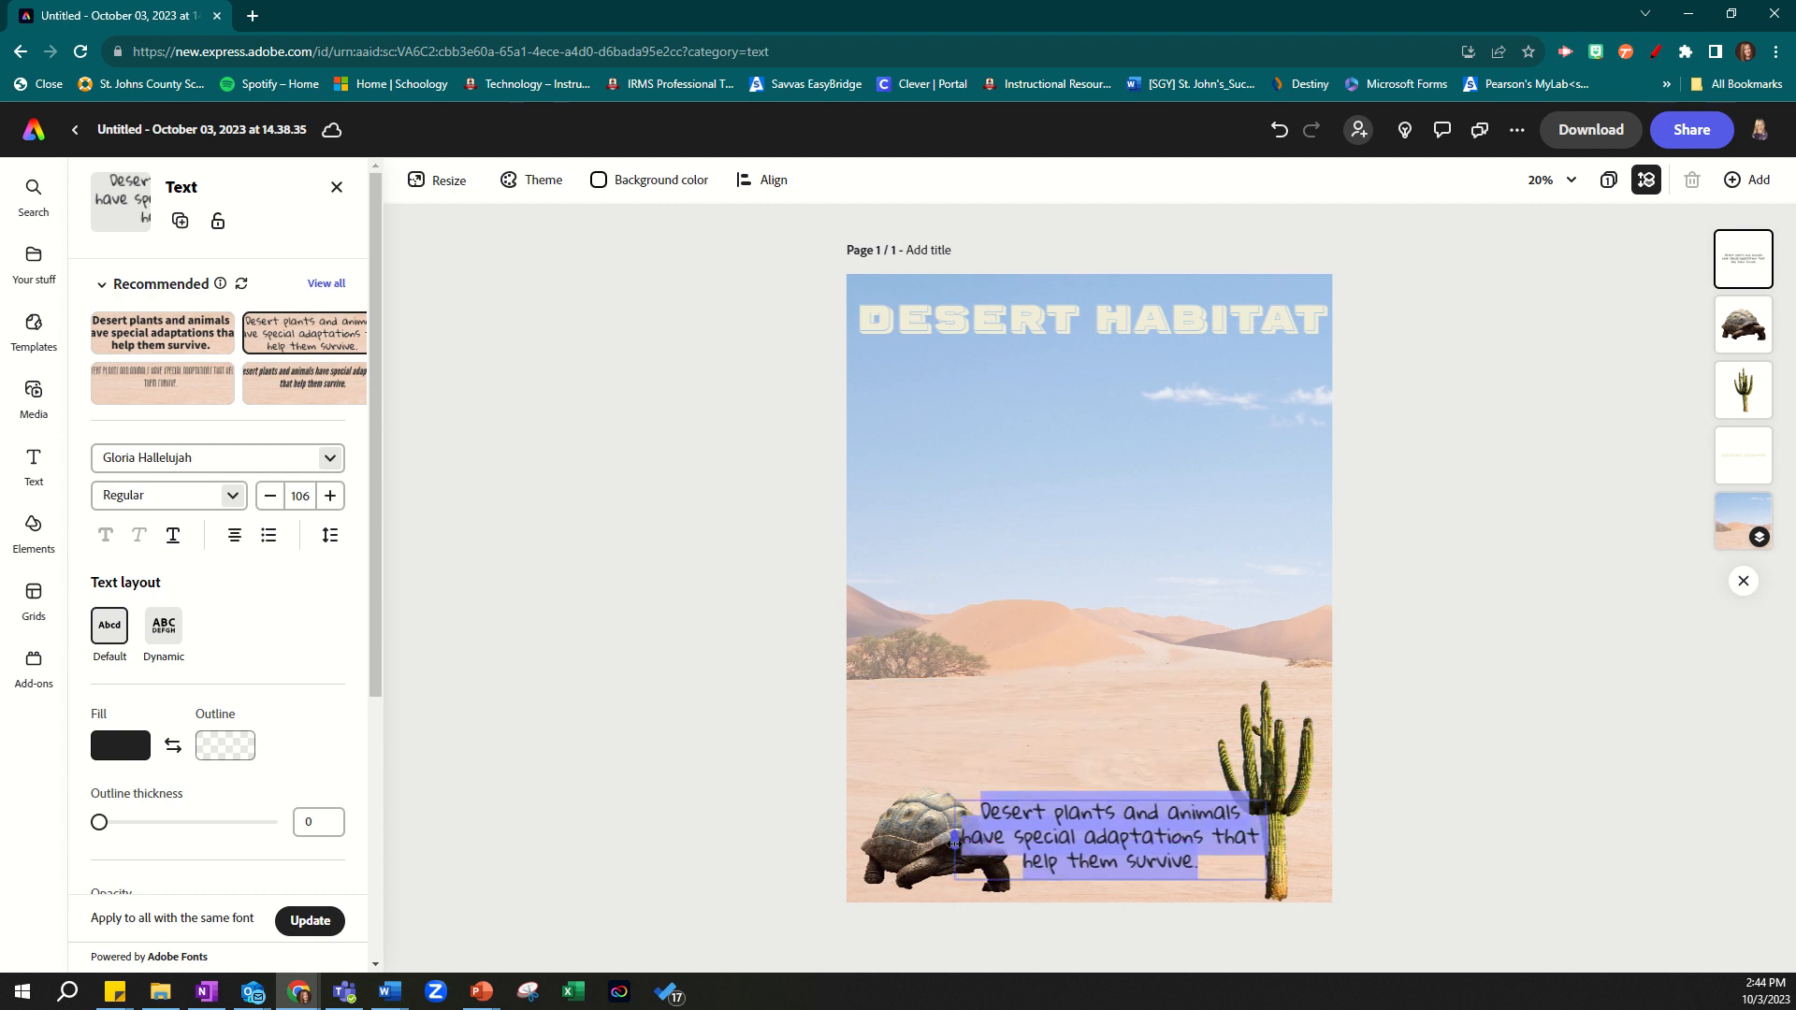
left_click_drag(969, 845, 1049, 845)
left_click_drag(1196, 801, 1159, 786)
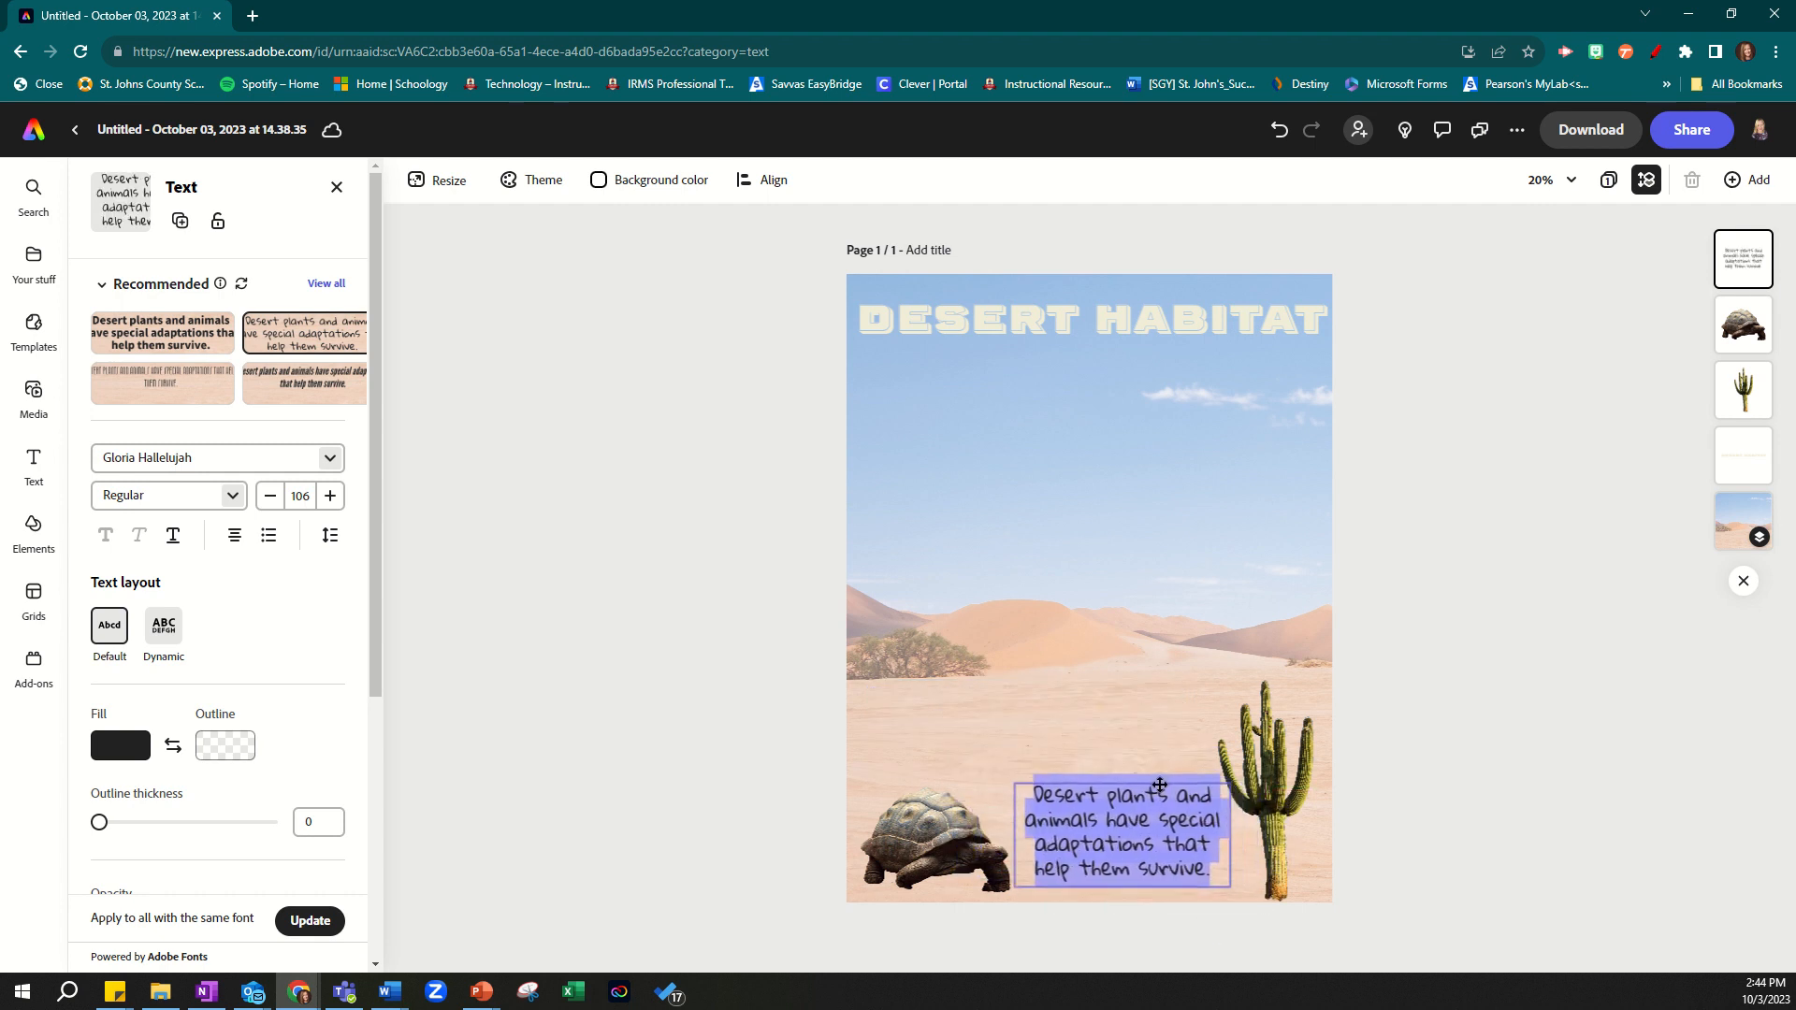
left_click(1041, 704)
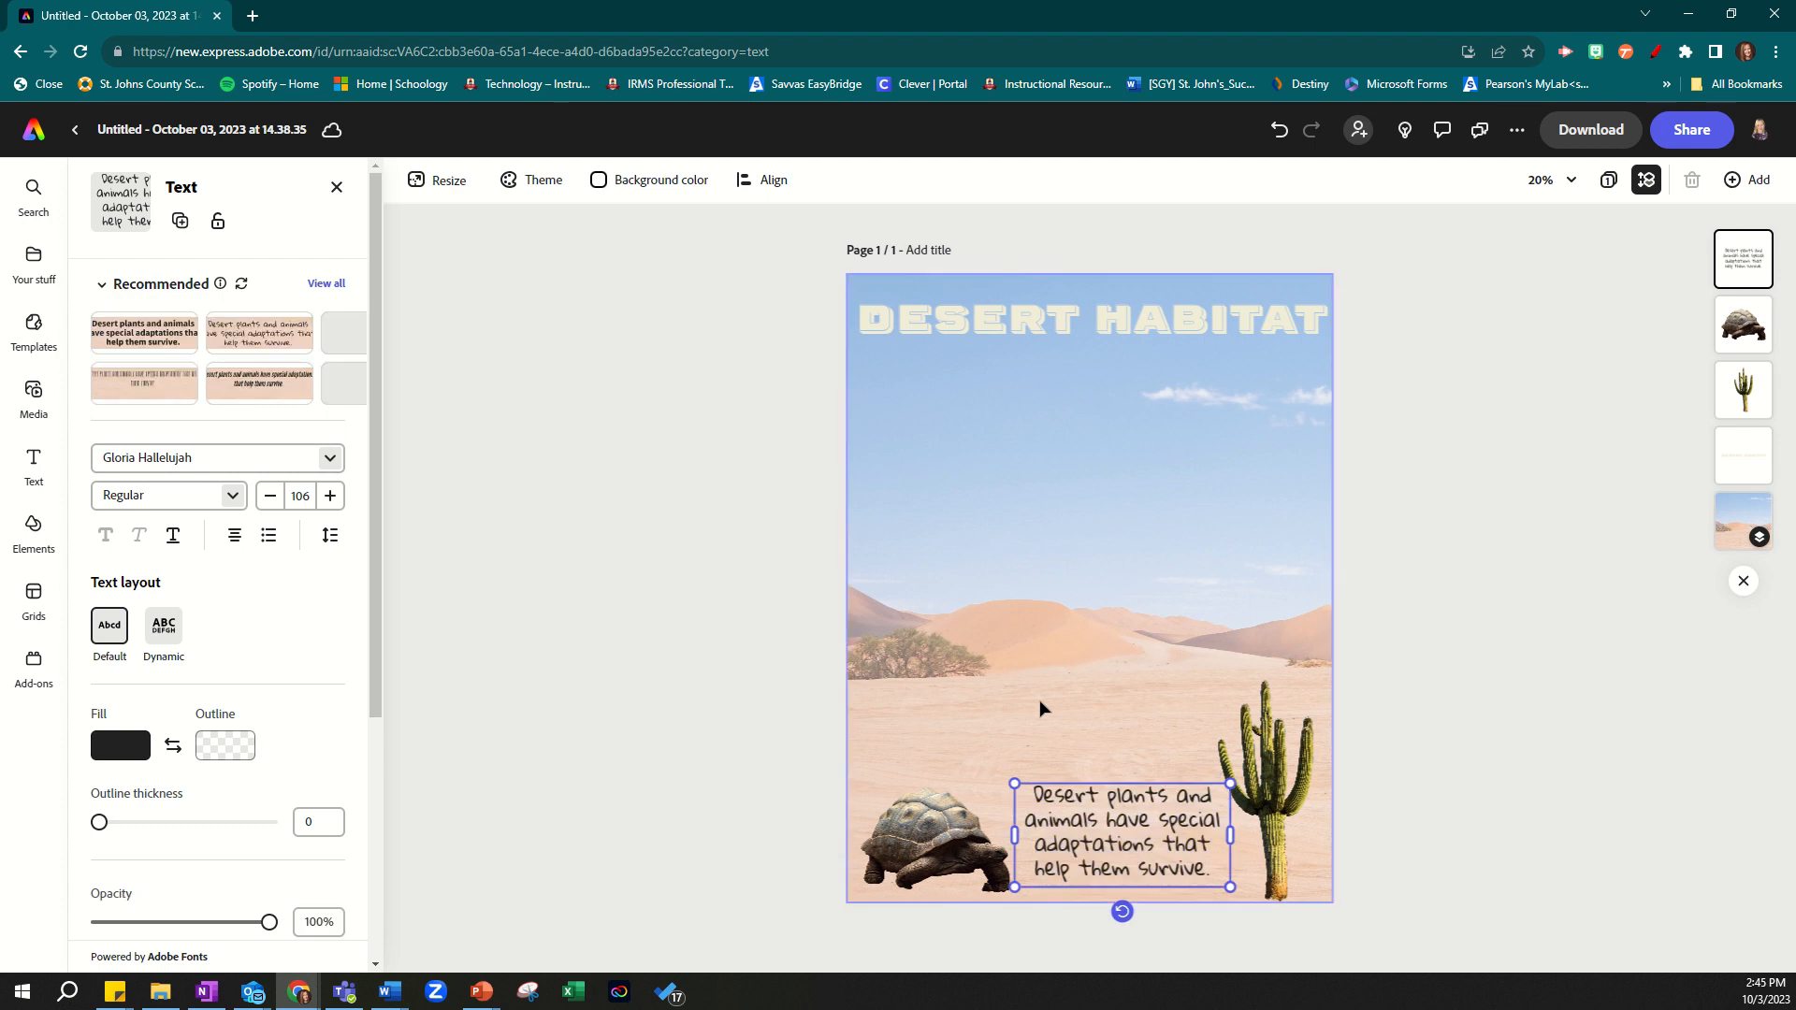
- Search the design assets among the elements for "cactus"
left_click(720, 633)
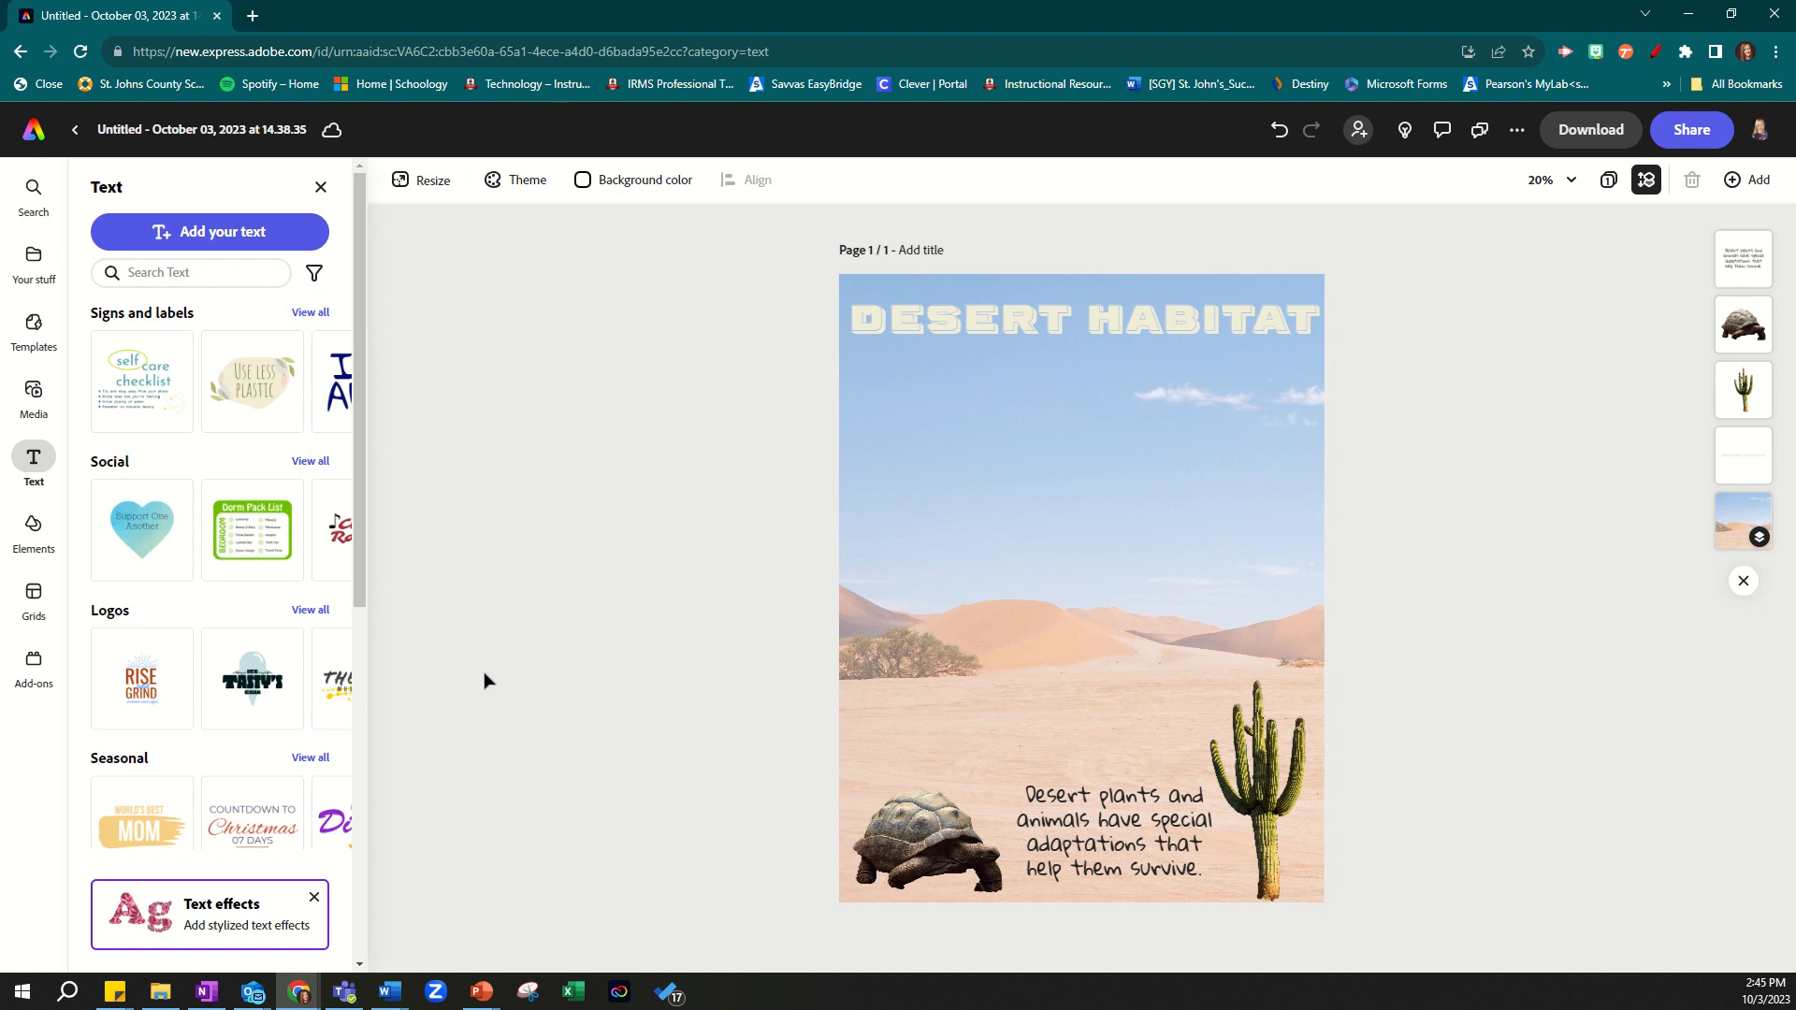
left_click(34, 531)
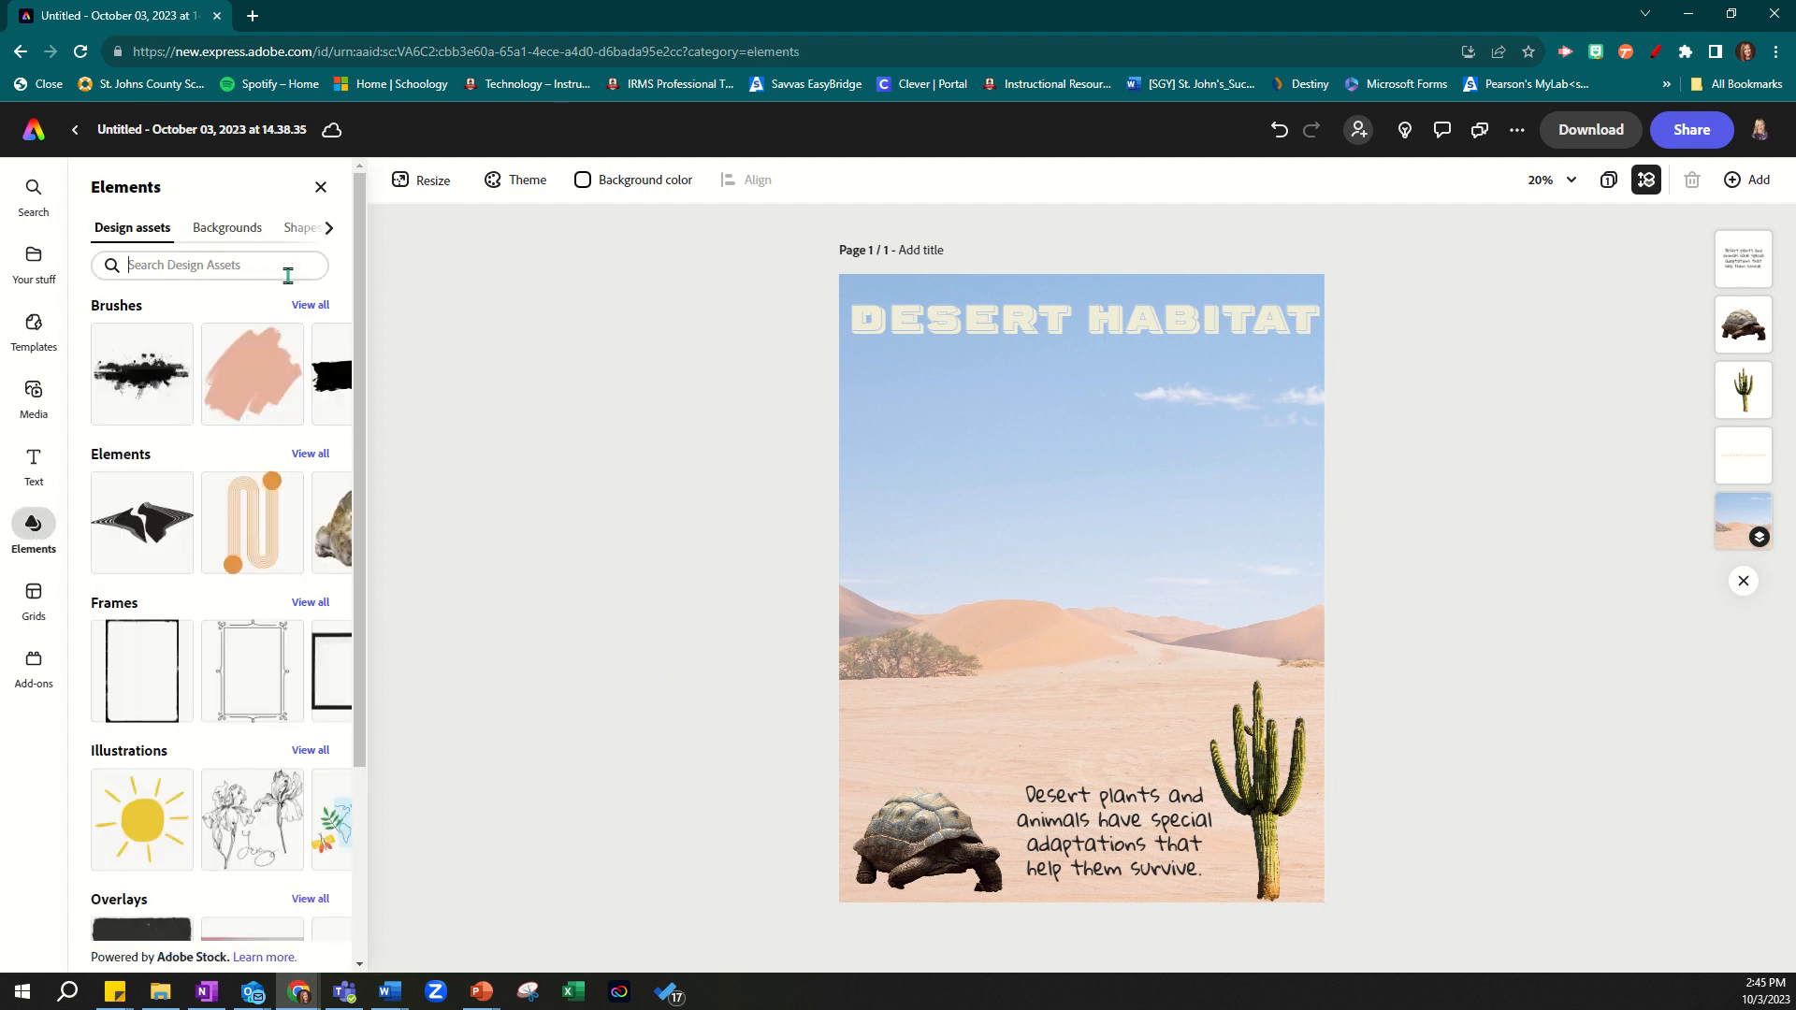
left_click(288, 270)
left_click(148, 372)
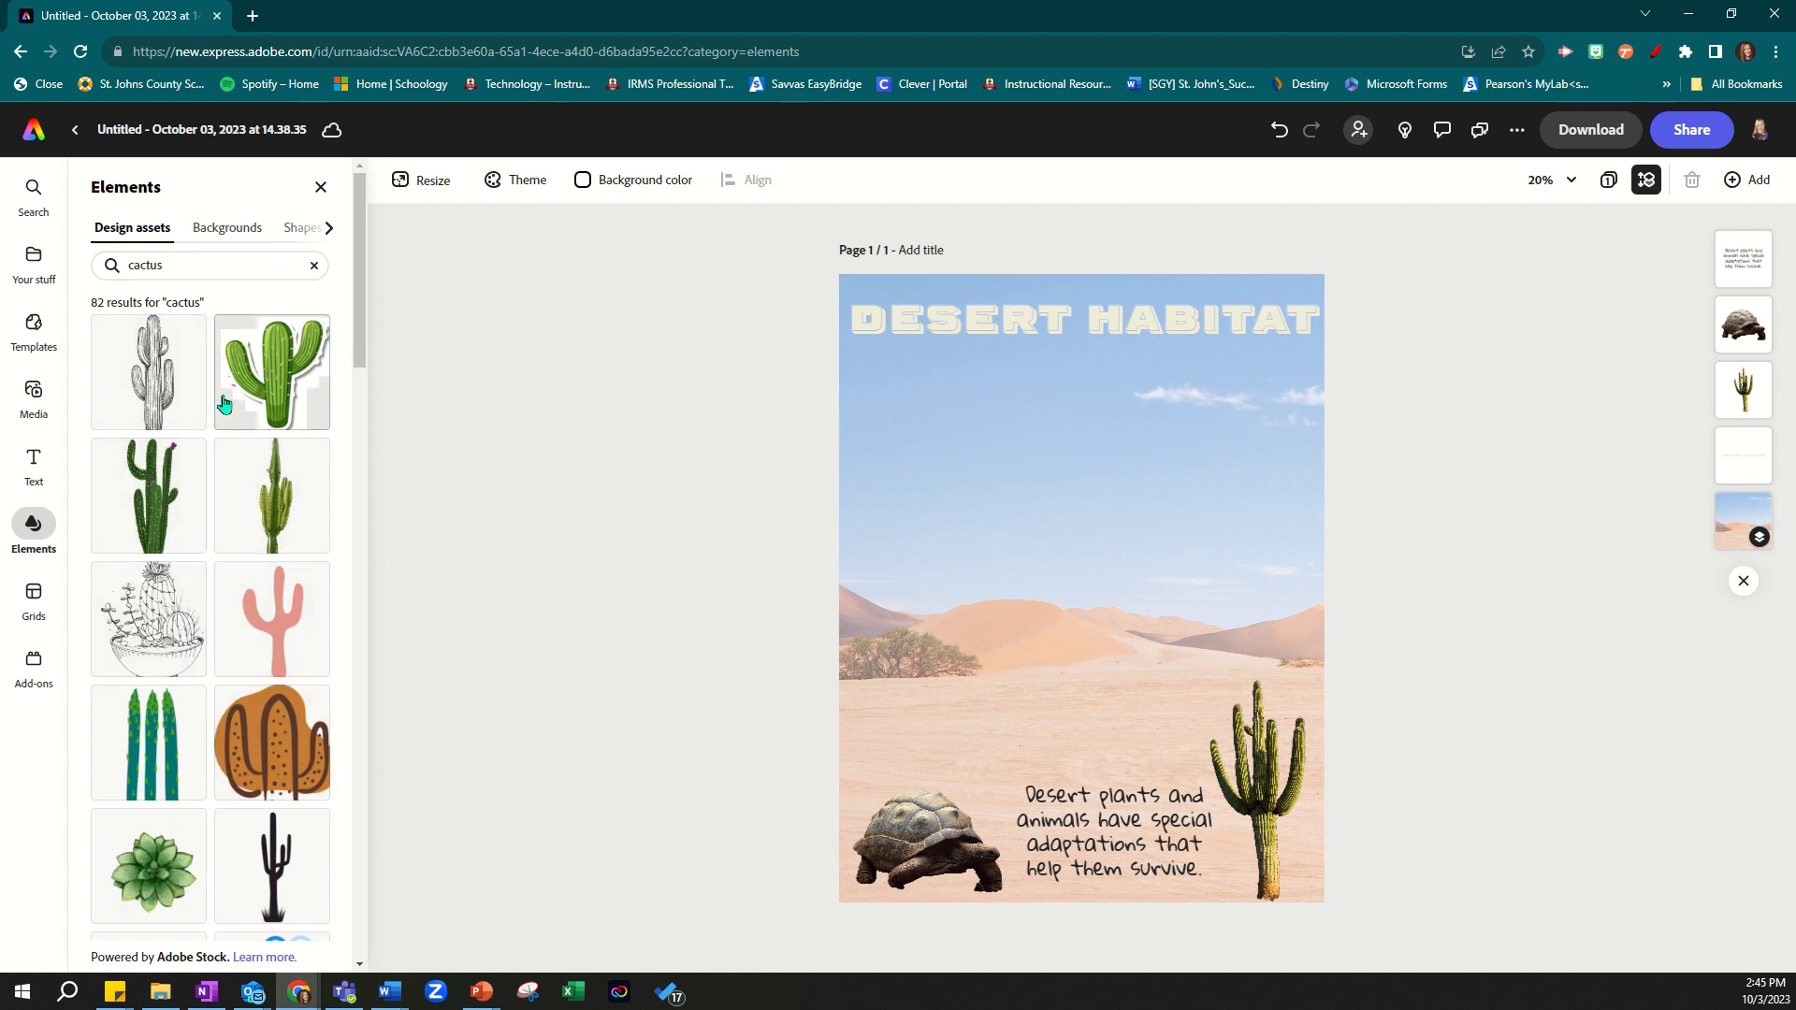
- Enlarge the cactus image proportionally from its upper corner so its tip reaches the dunes on the horizon
left_click(1278, 753)
left_click_drag(1210, 680, 1182, 619)
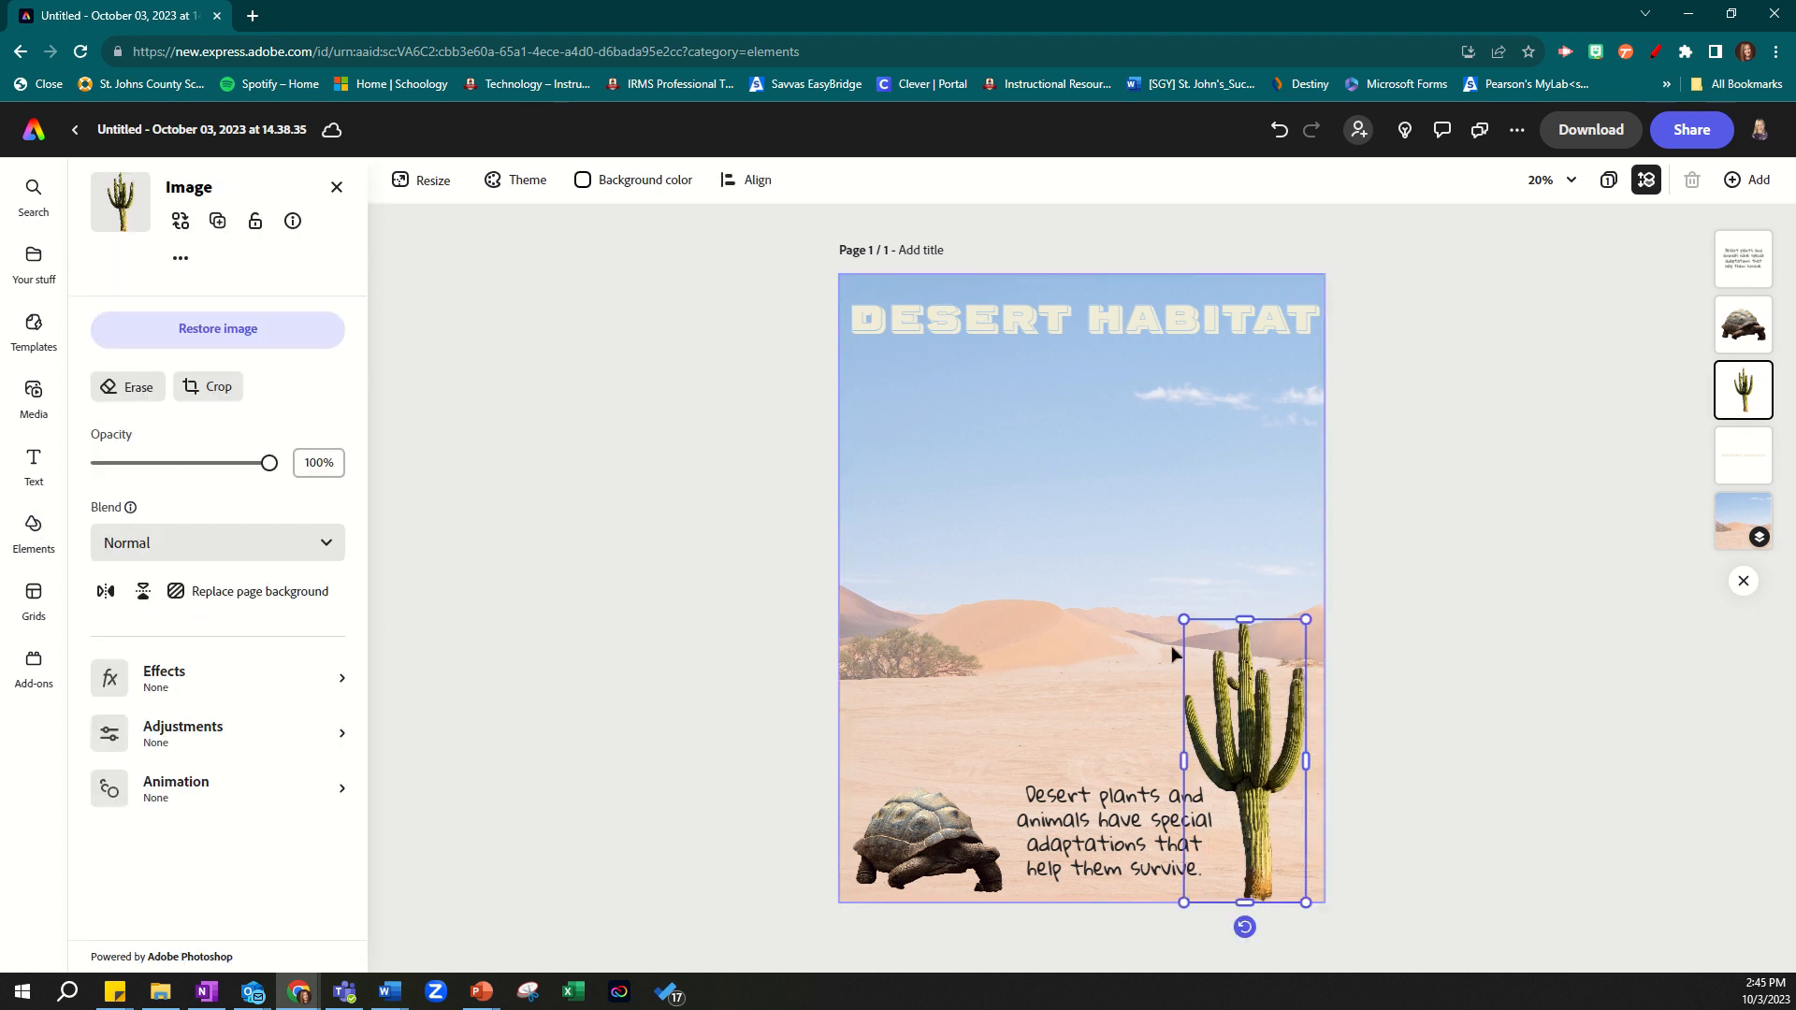
left_click(1103, 720)
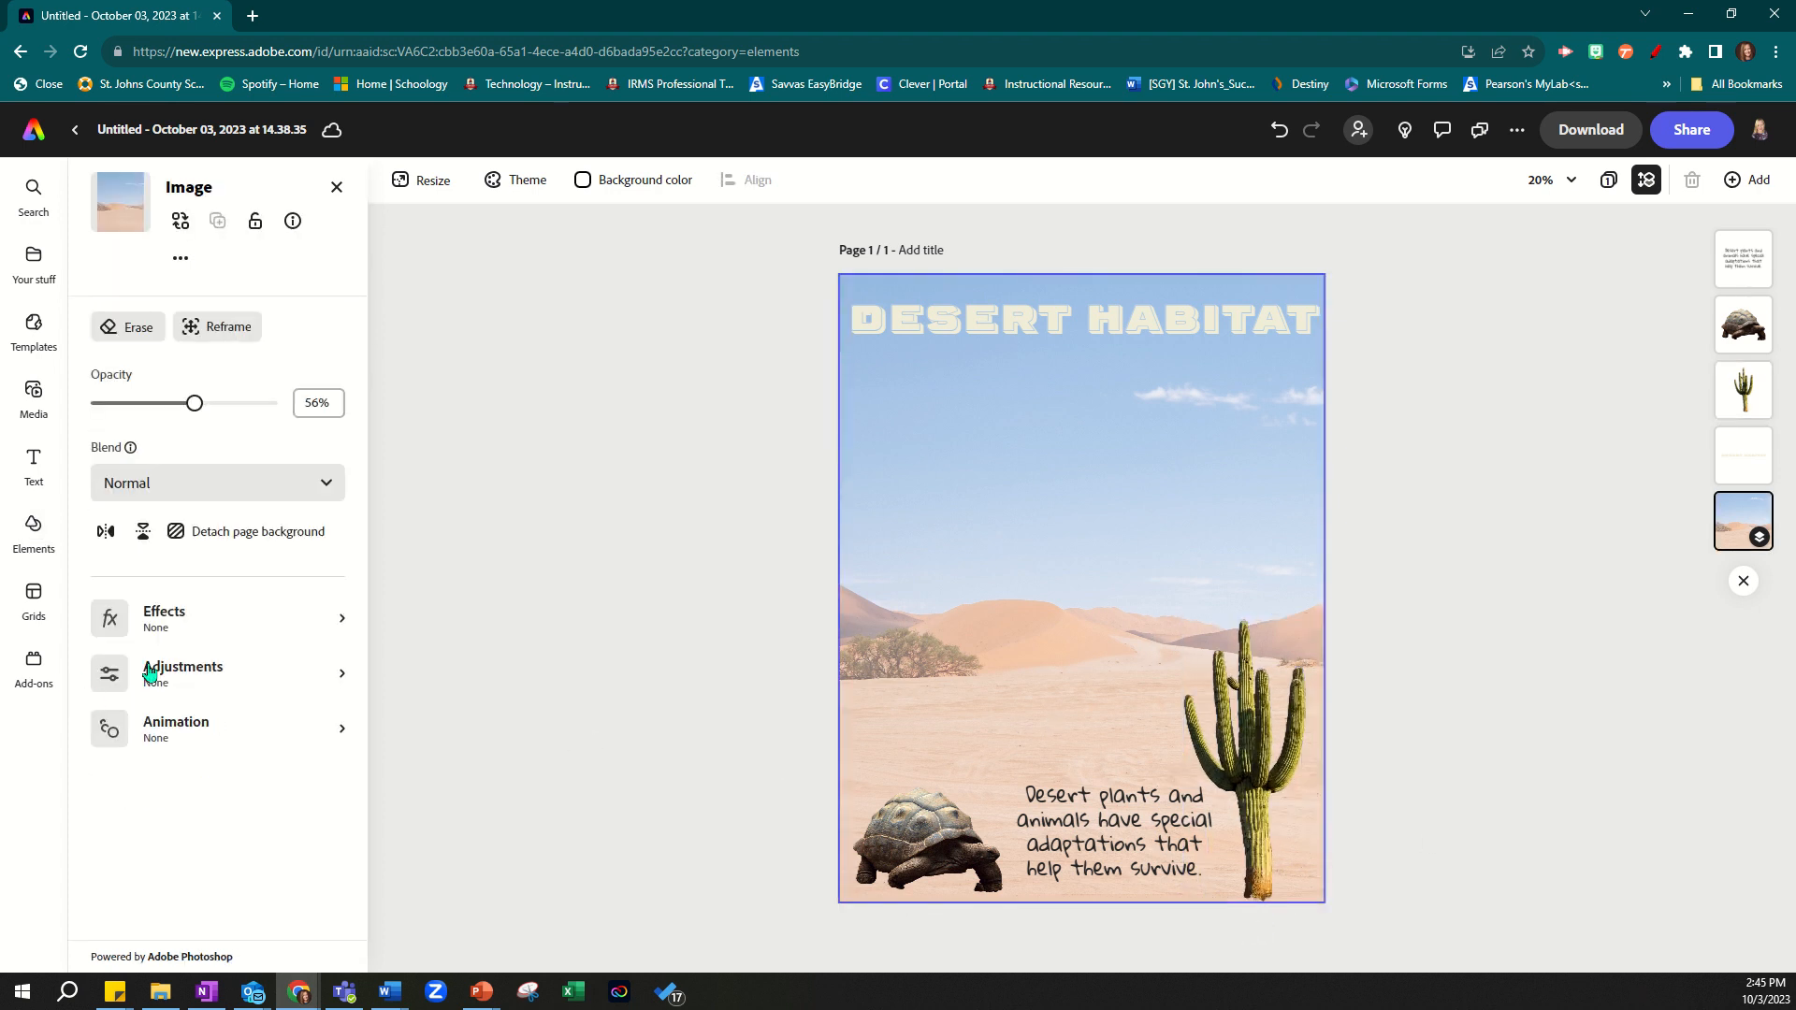
left_click(337, 187)
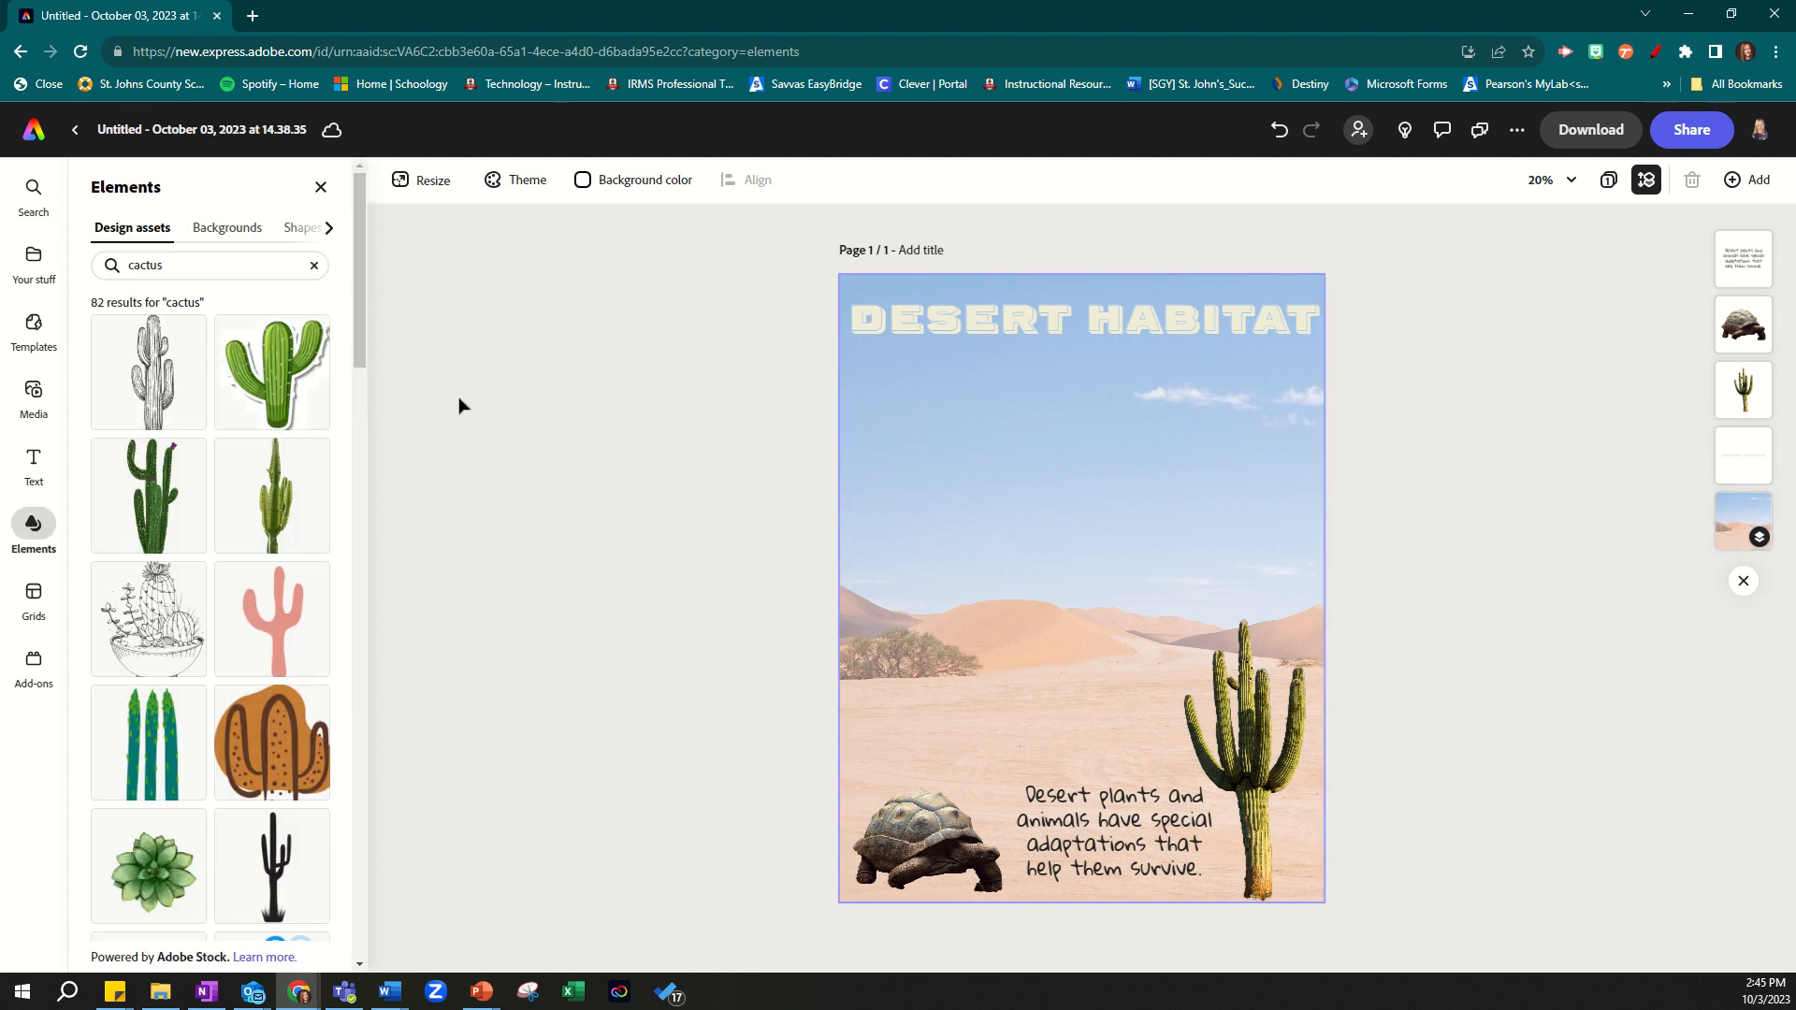
- Rename the project with the author's first name followed by "- Desert Habitat"
left_click(132, 132)
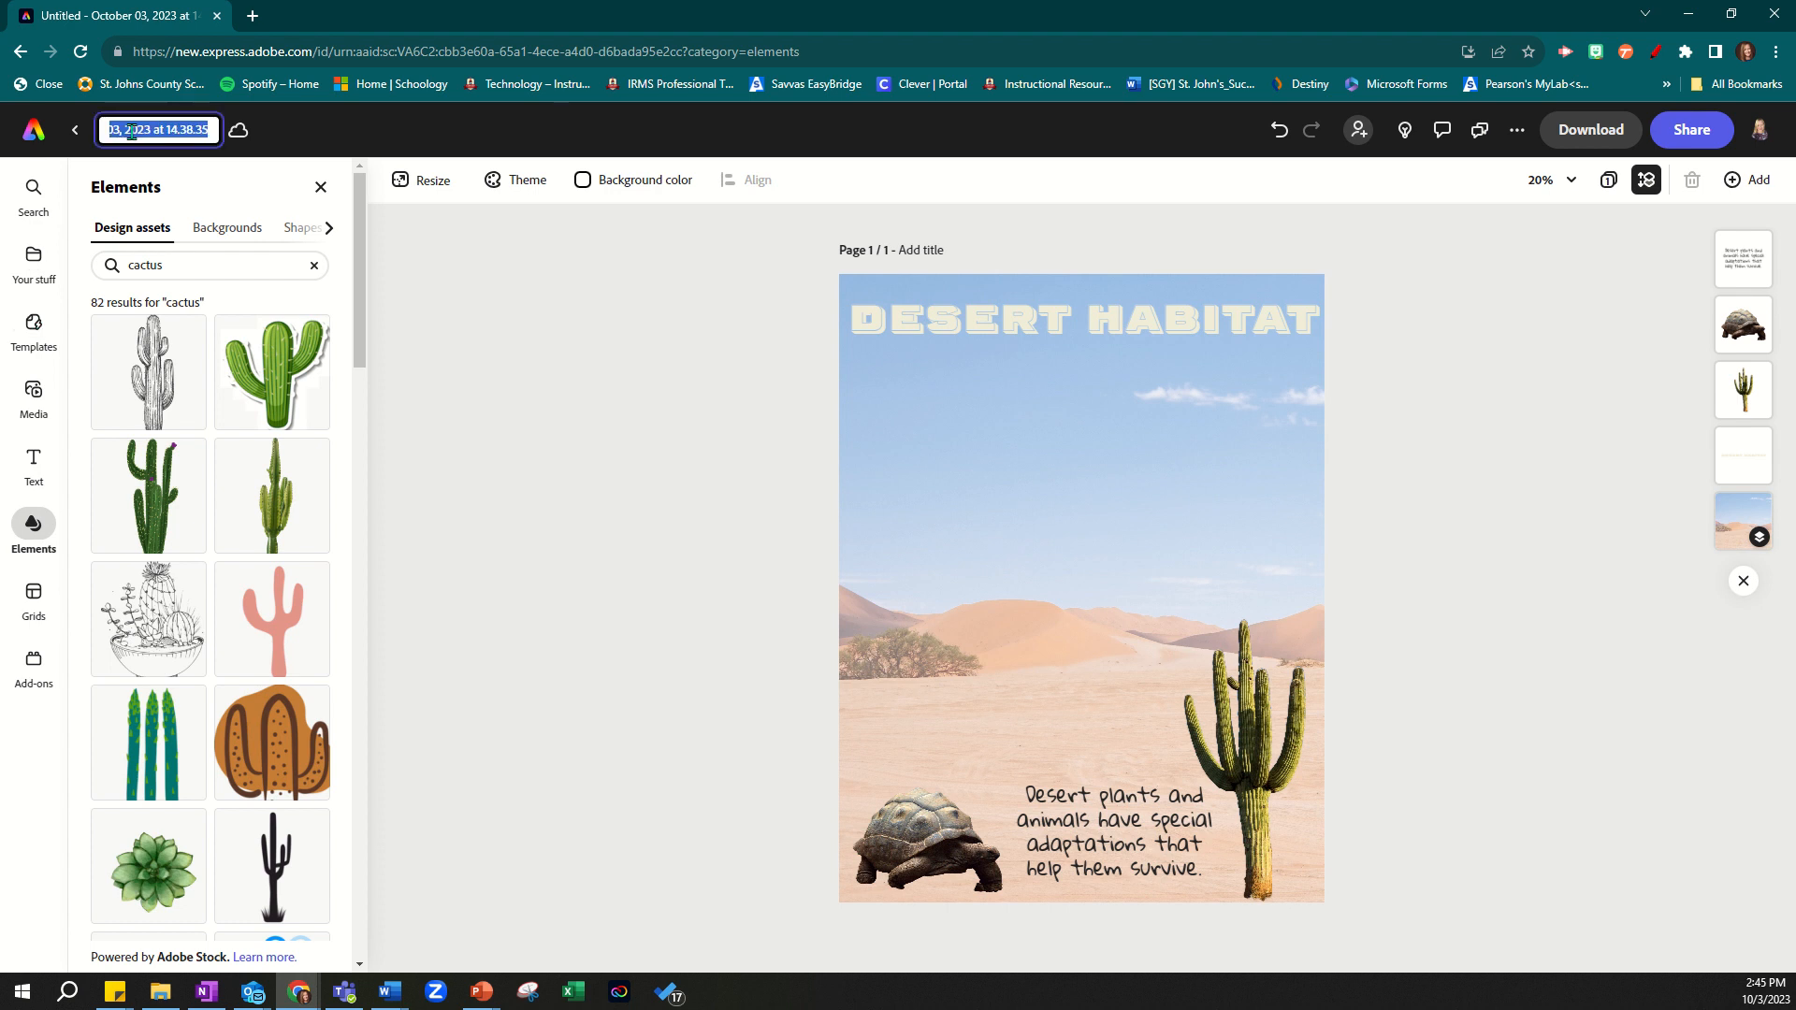
type("Di")
type("ane - Desert Habitat")
key("Return")
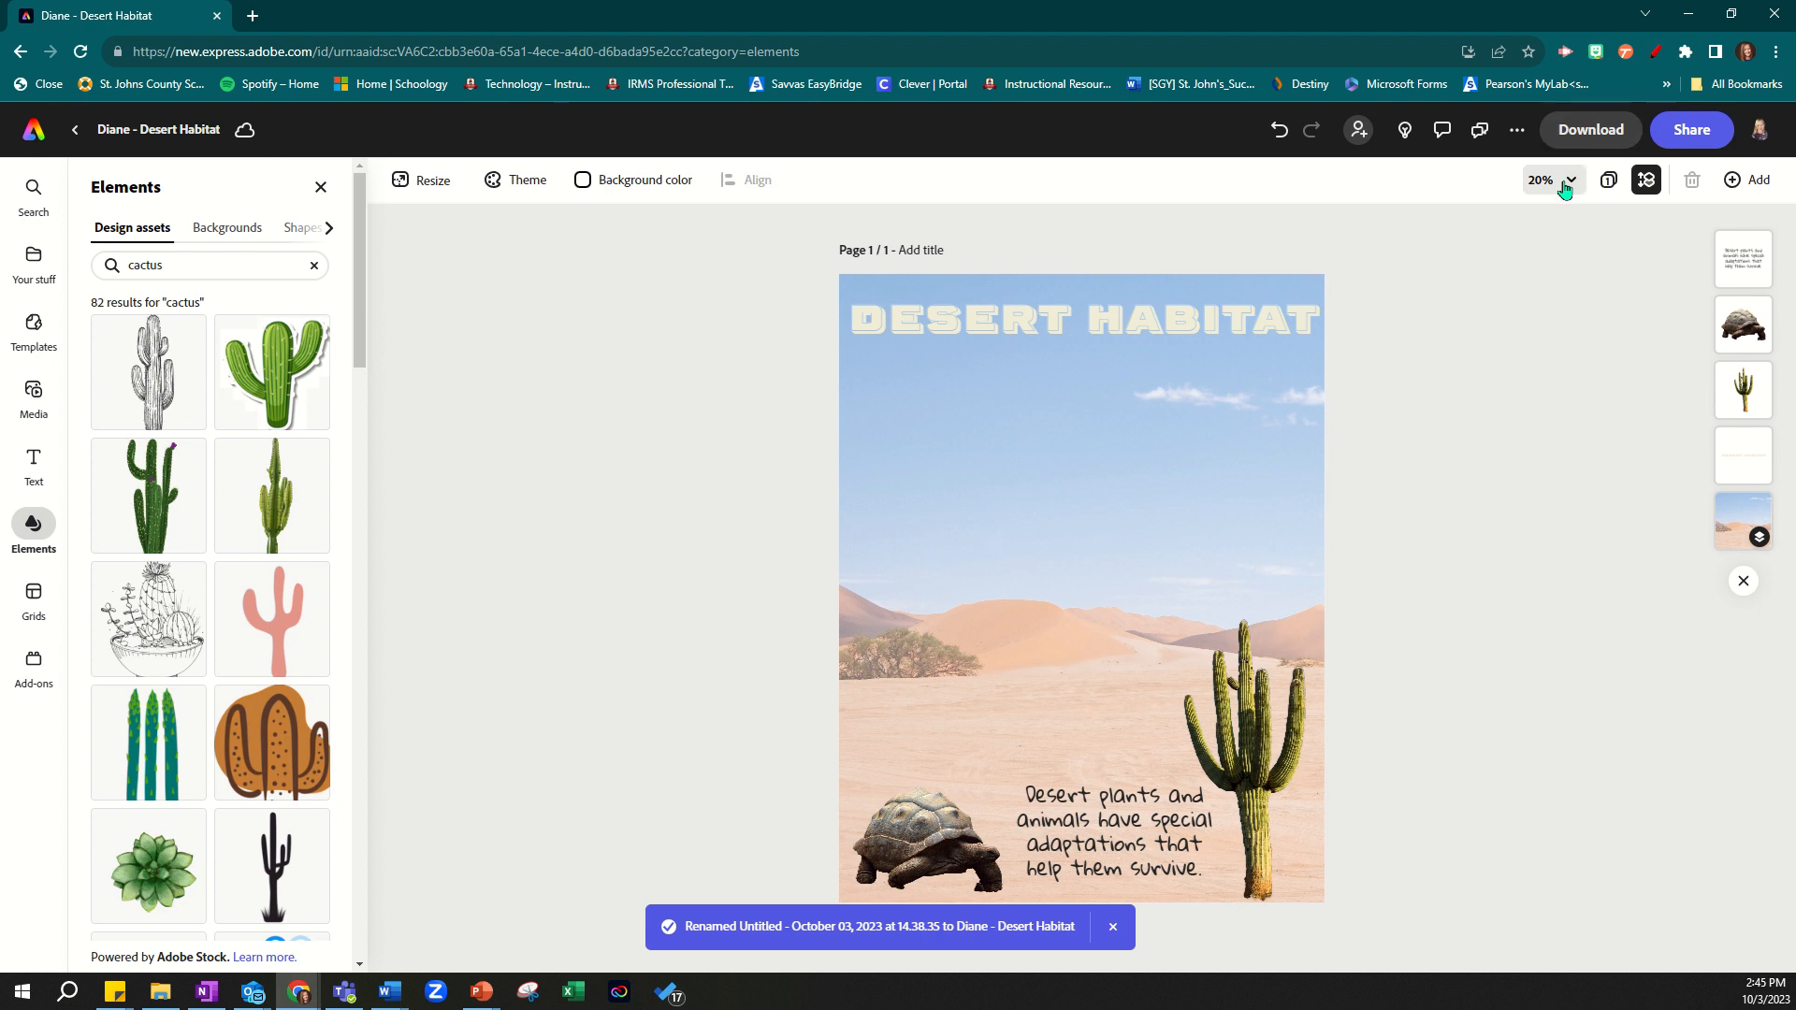
- Invite a colleague from the suggested contacts as a collaborator who can edit the flyer, leaving the message empty
left_click(1677, 137)
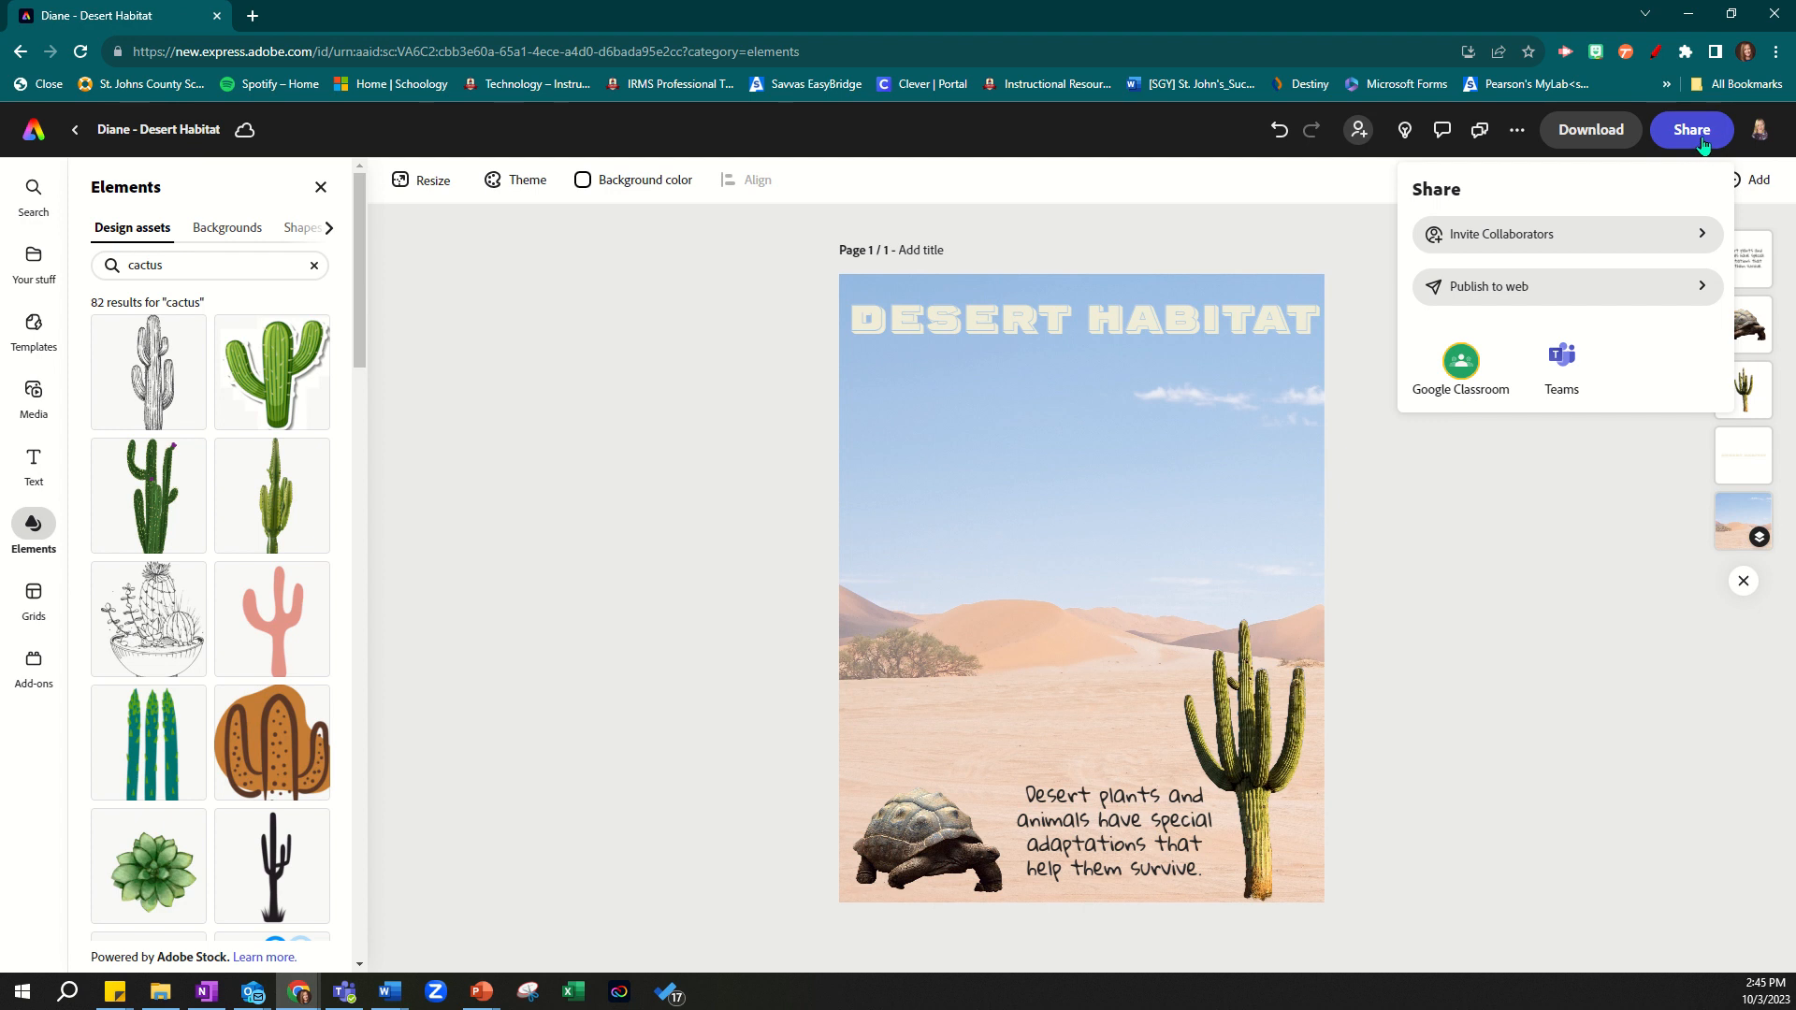
left_click(1537, 242)
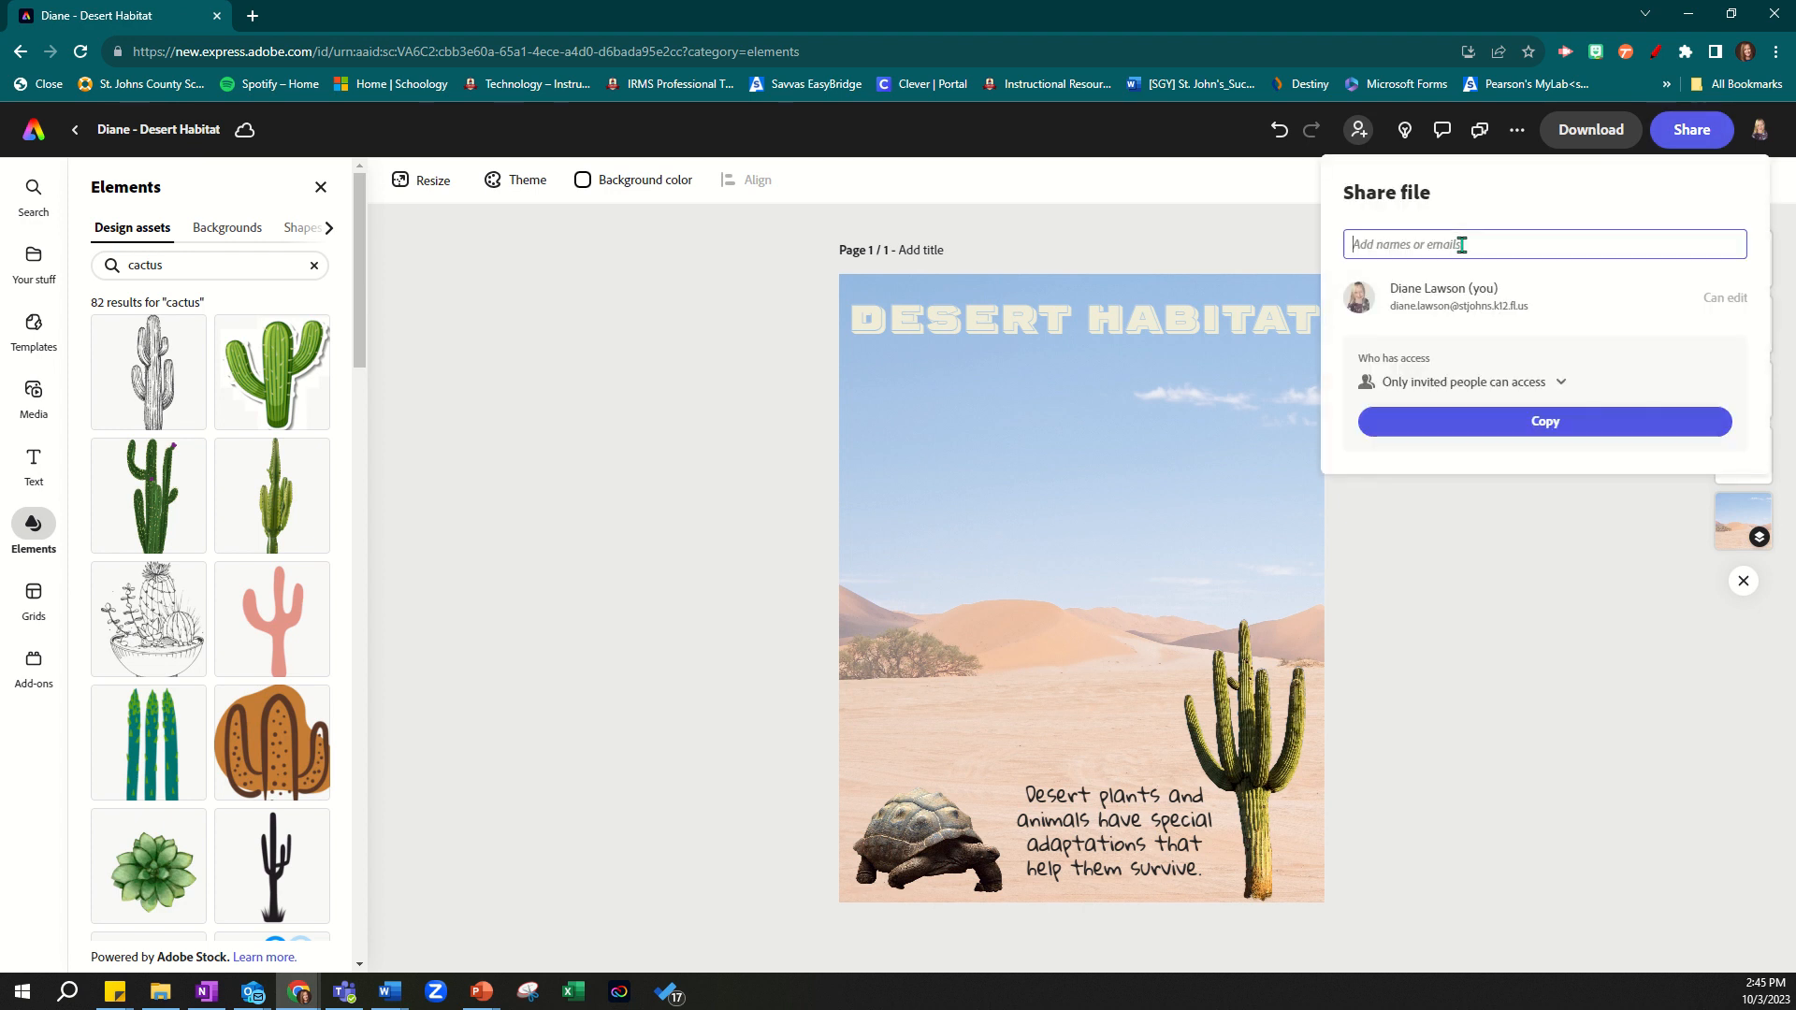
type("allis")
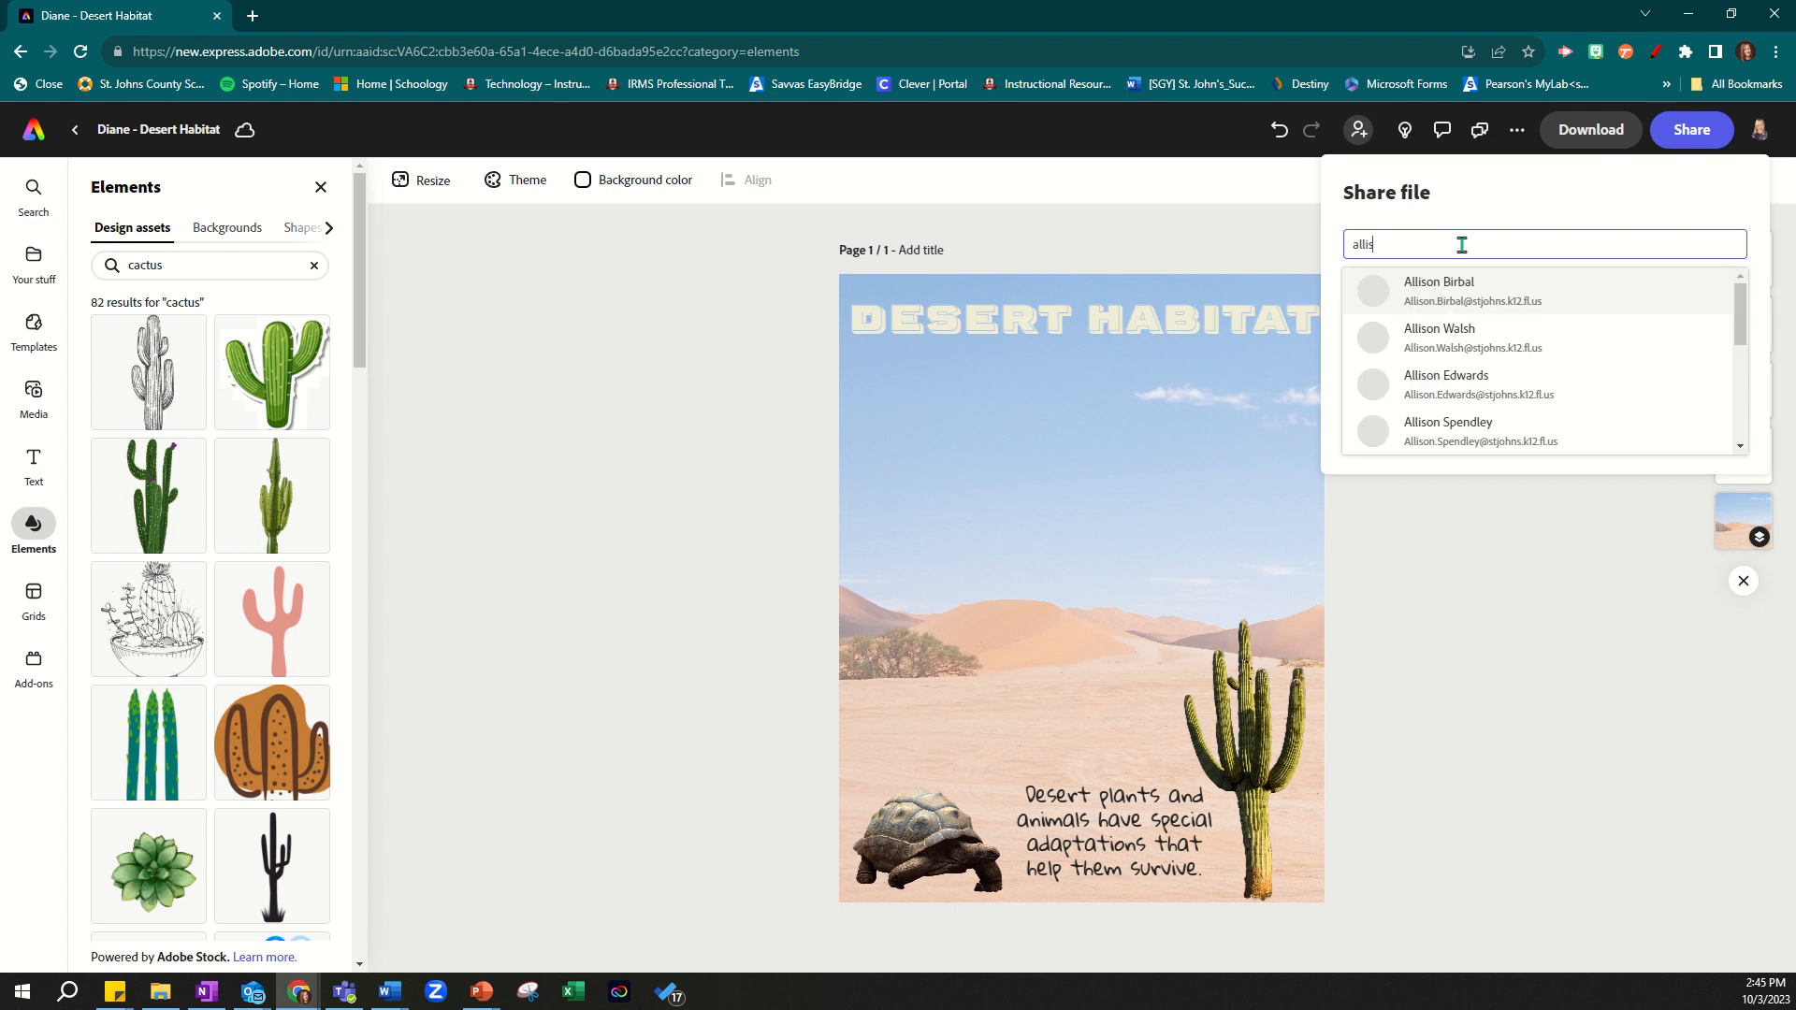
left_click(1457, 297)
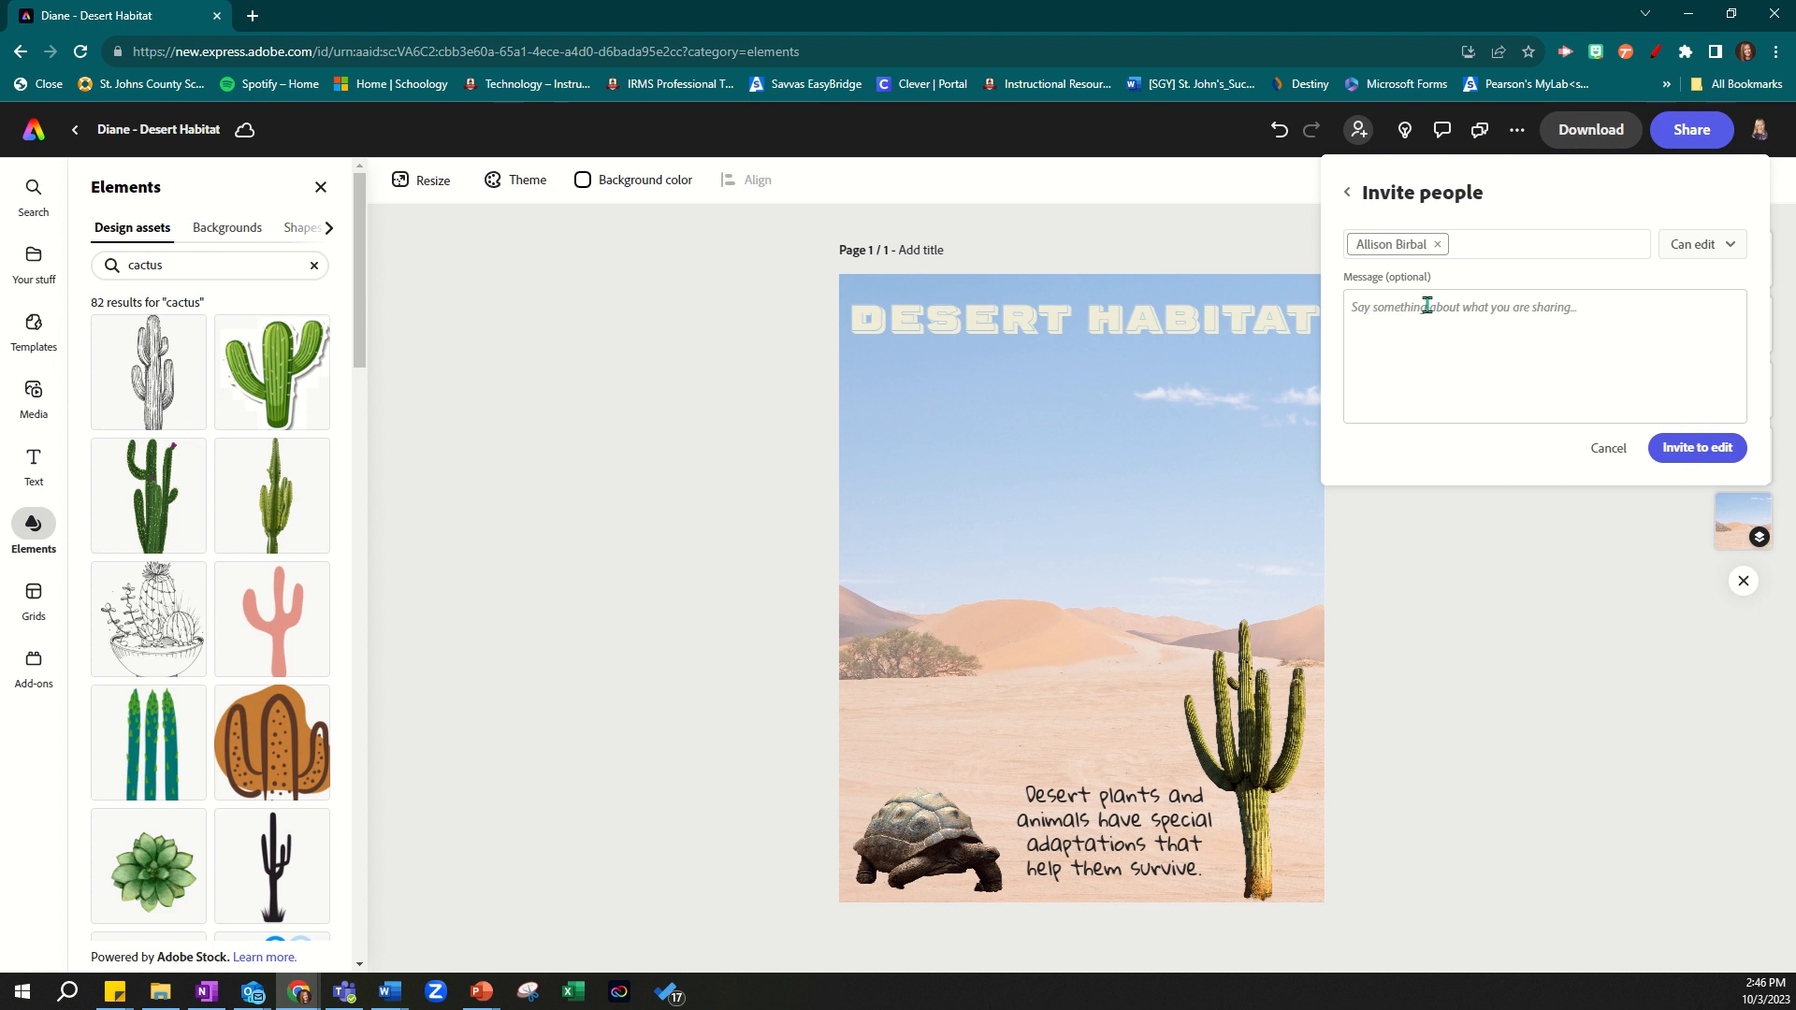
left_click(1681, 452)
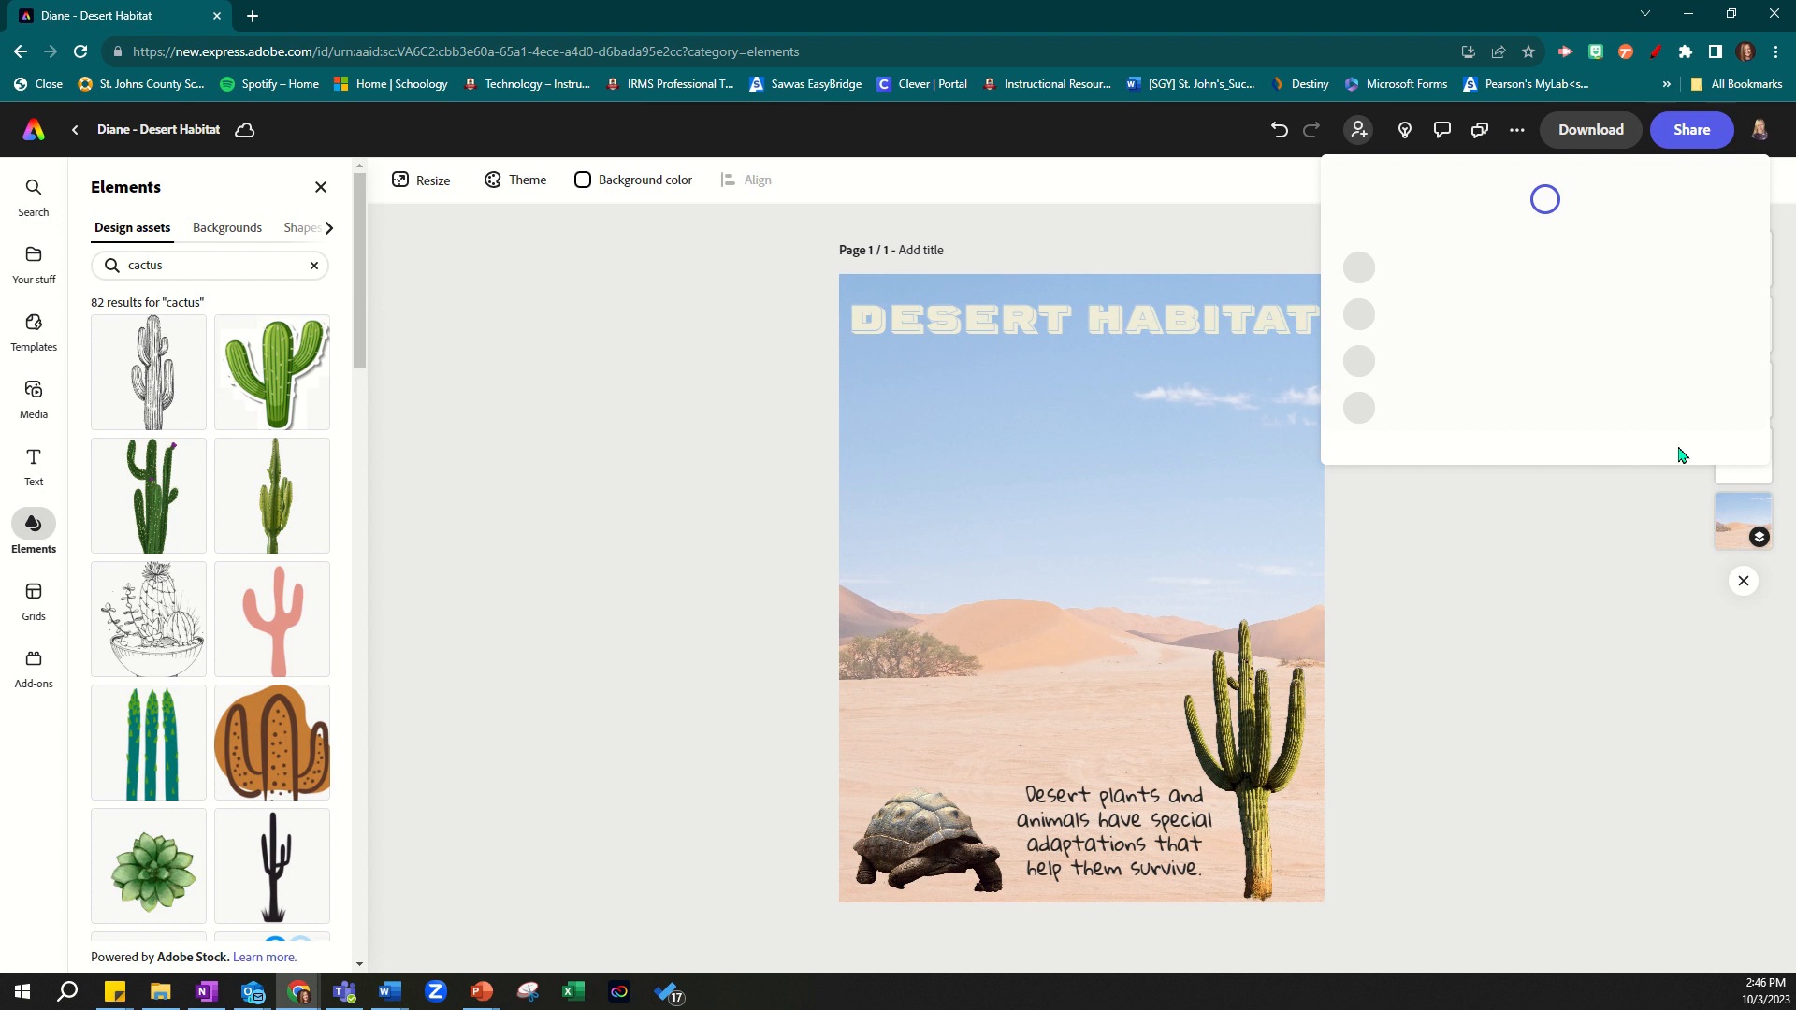
left_click(1487, 641)
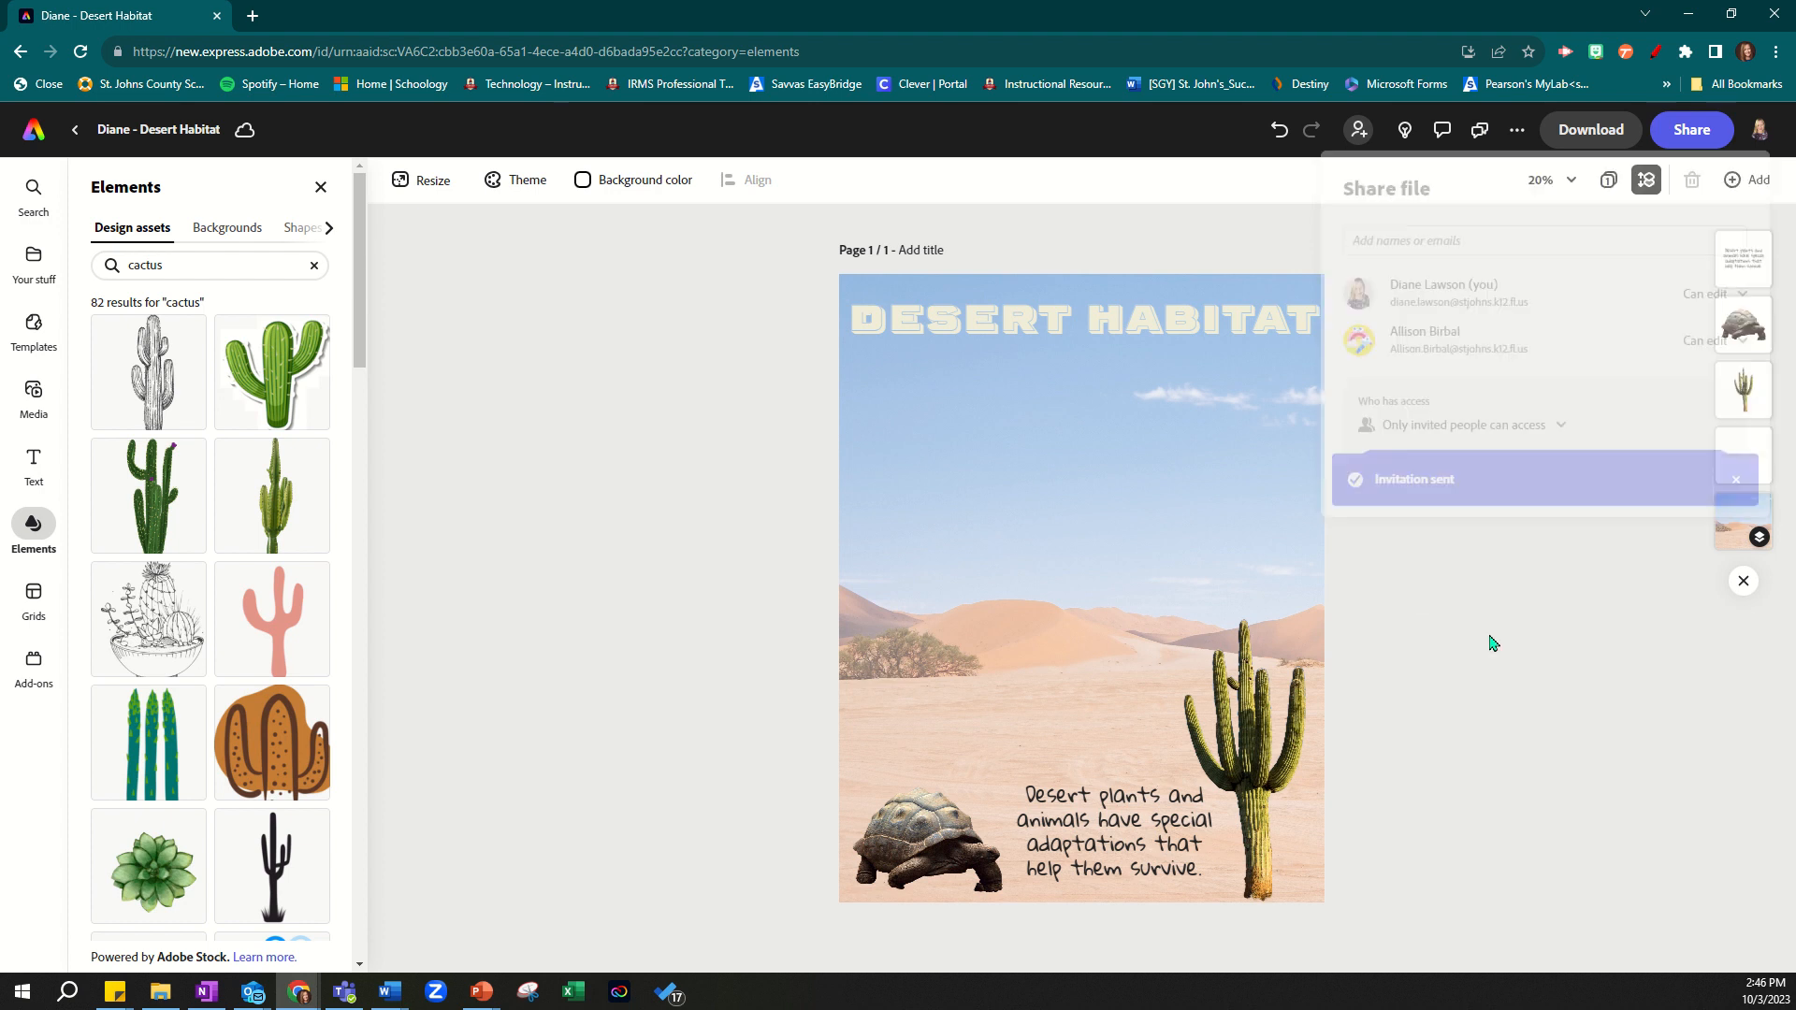
- View the flyer's comments and return to the design
left_click(1442, 131)
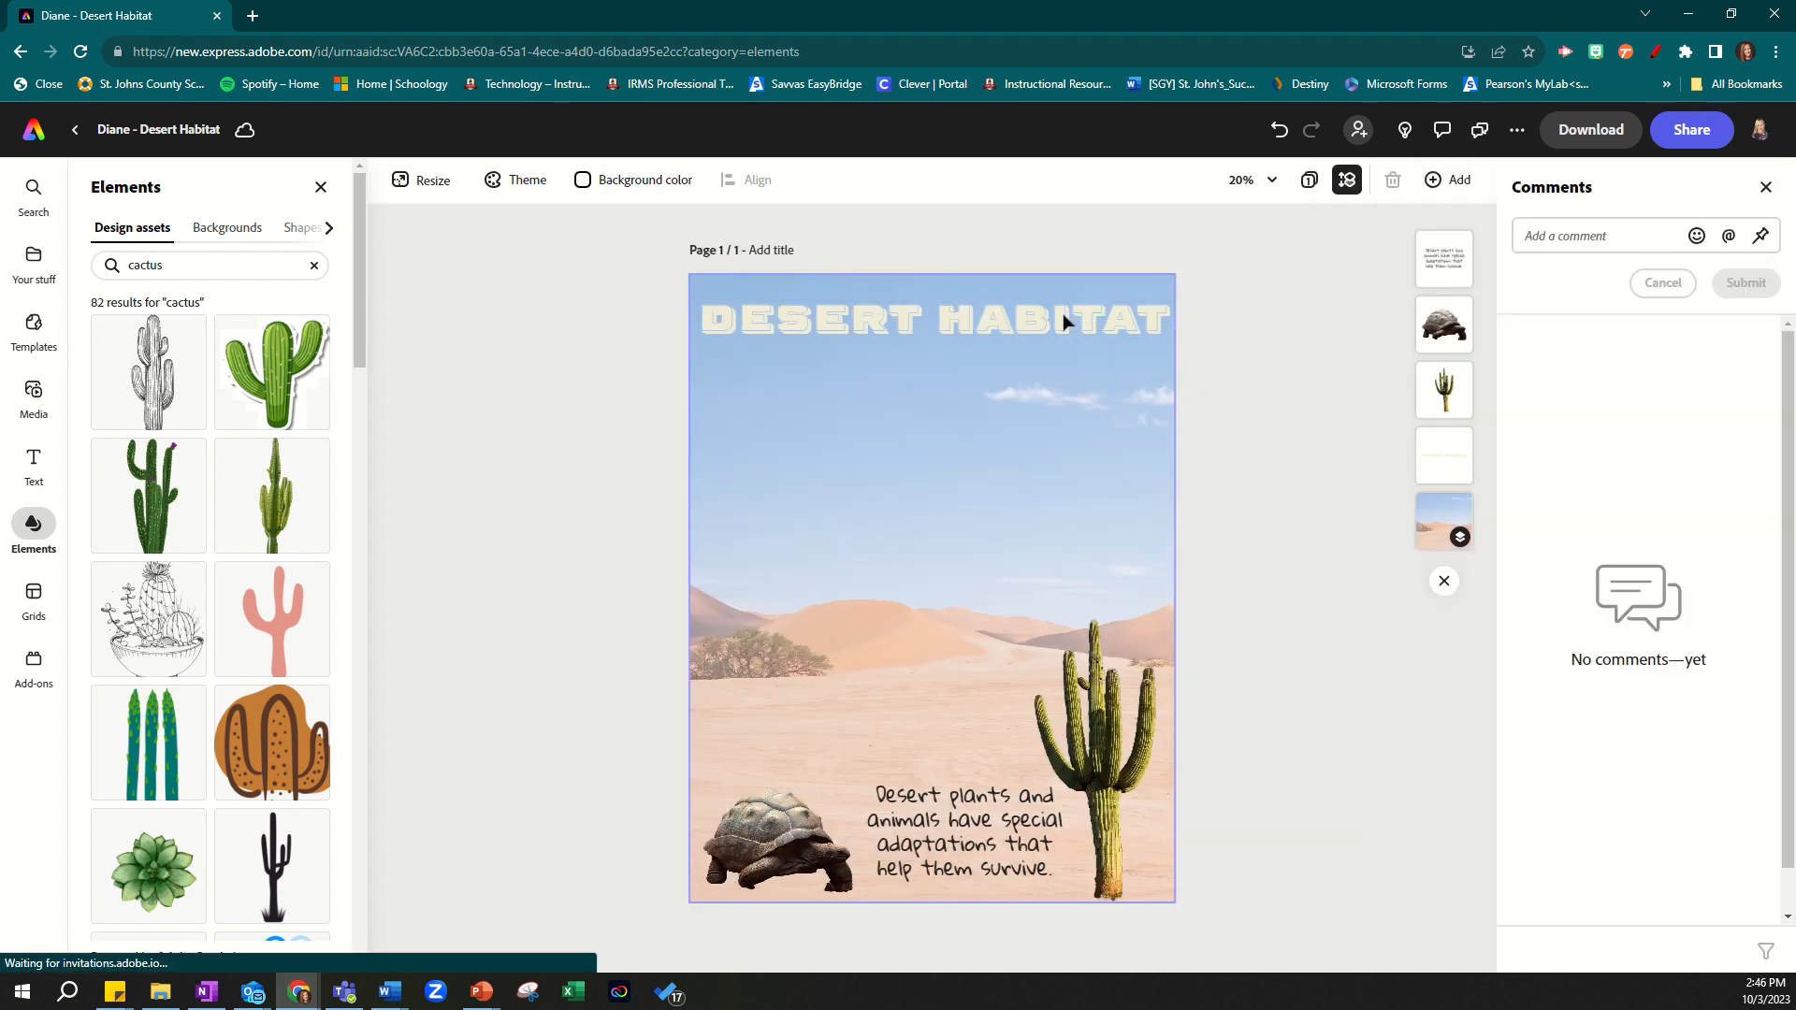
left_click(1766, 192)
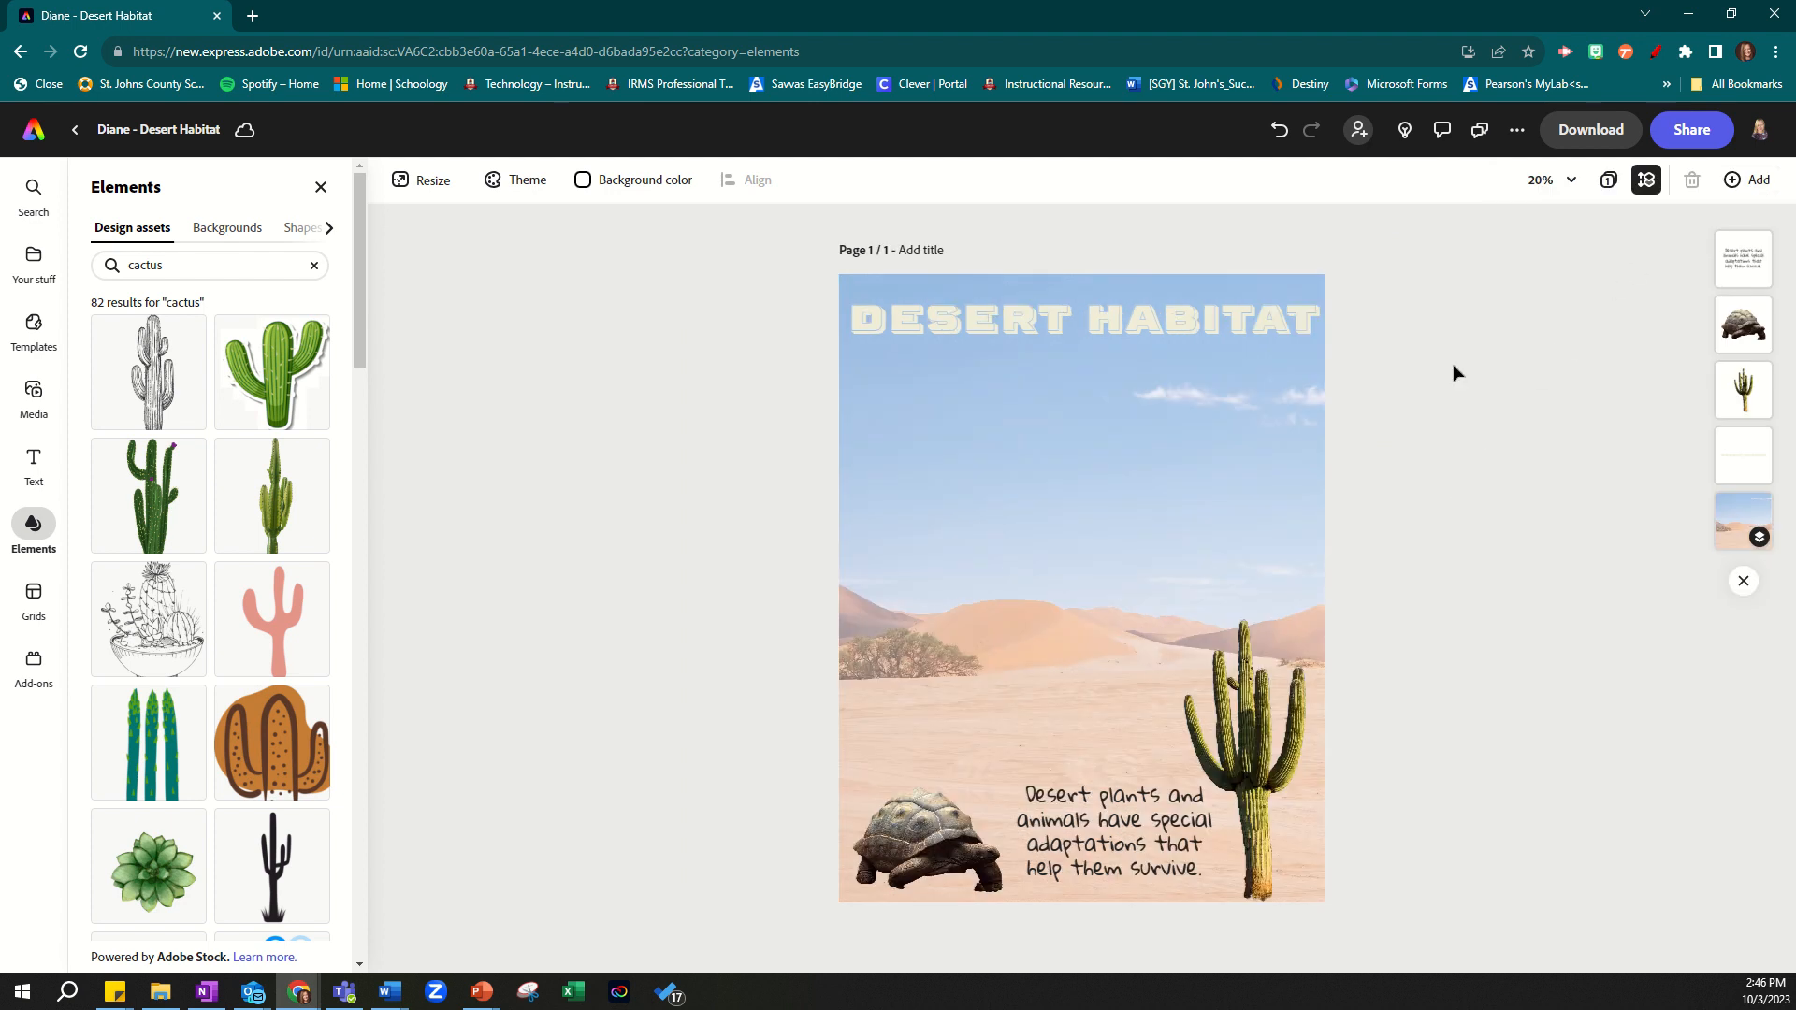
- Examine the download file formats, choosing PDF (Best for documents), and return to an uncluttered view of the flyer without downloading
left_click(1567, 134)
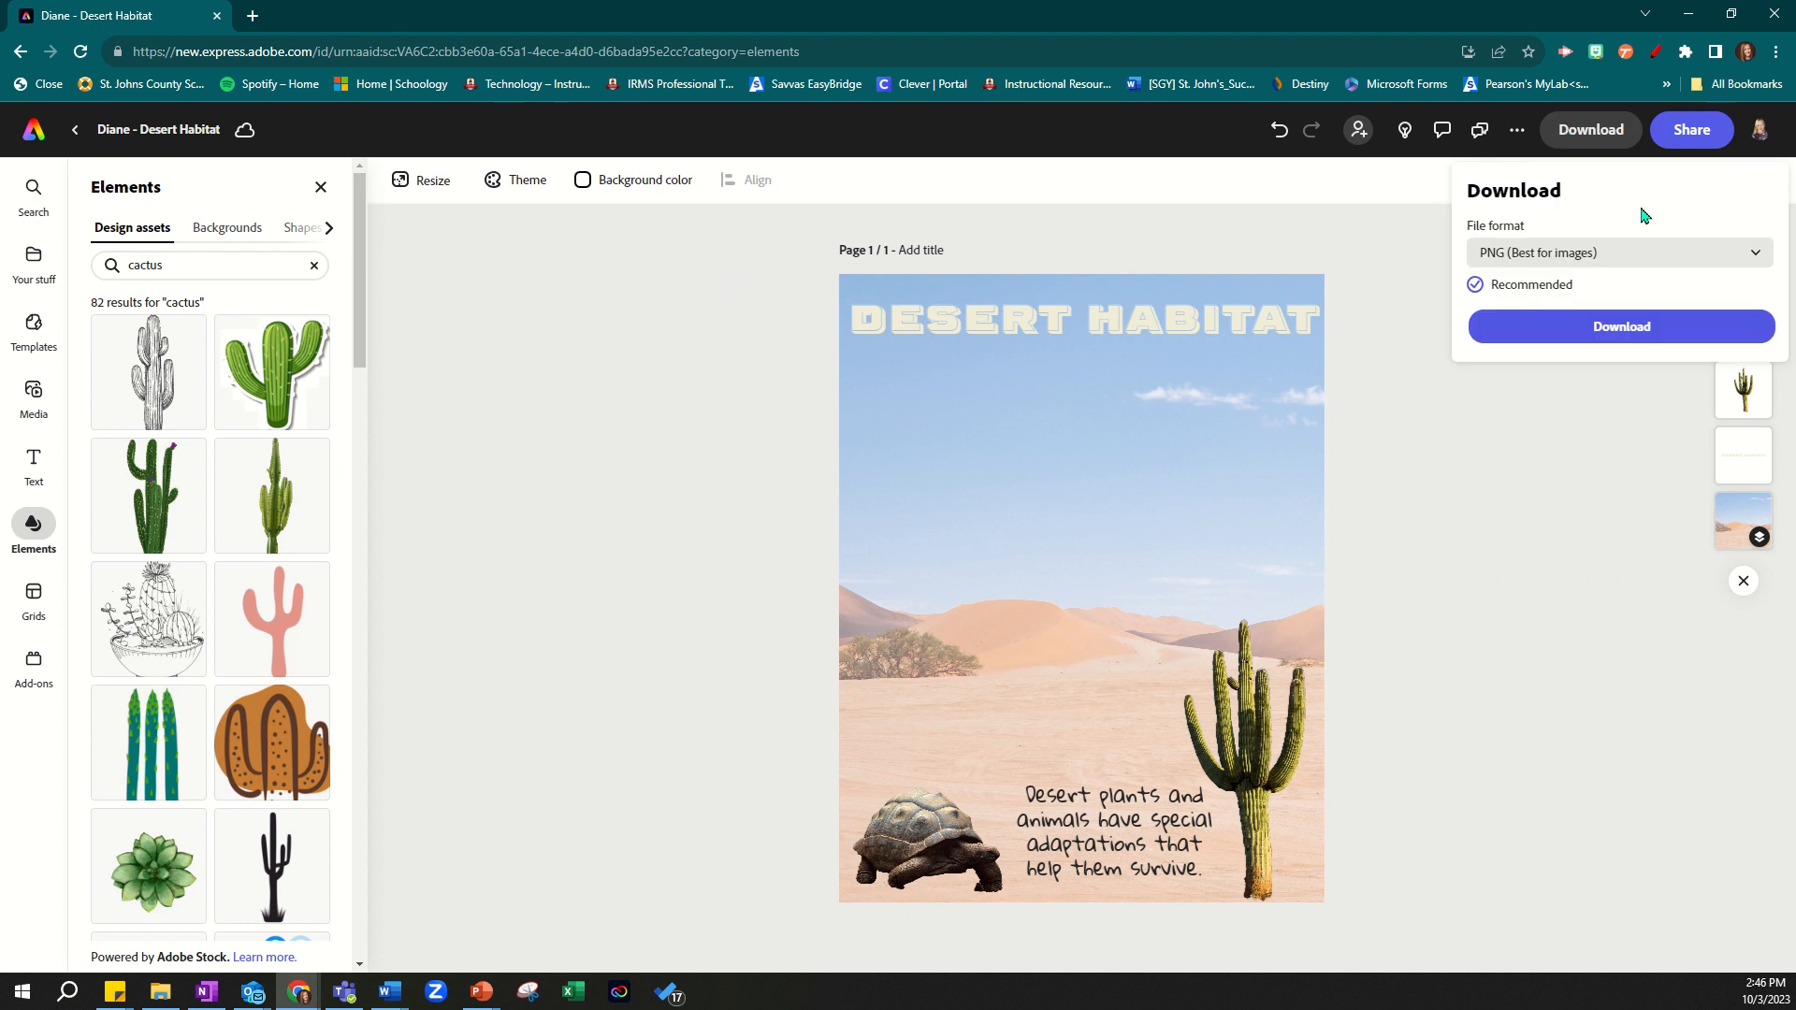
left_click(1568, 268)
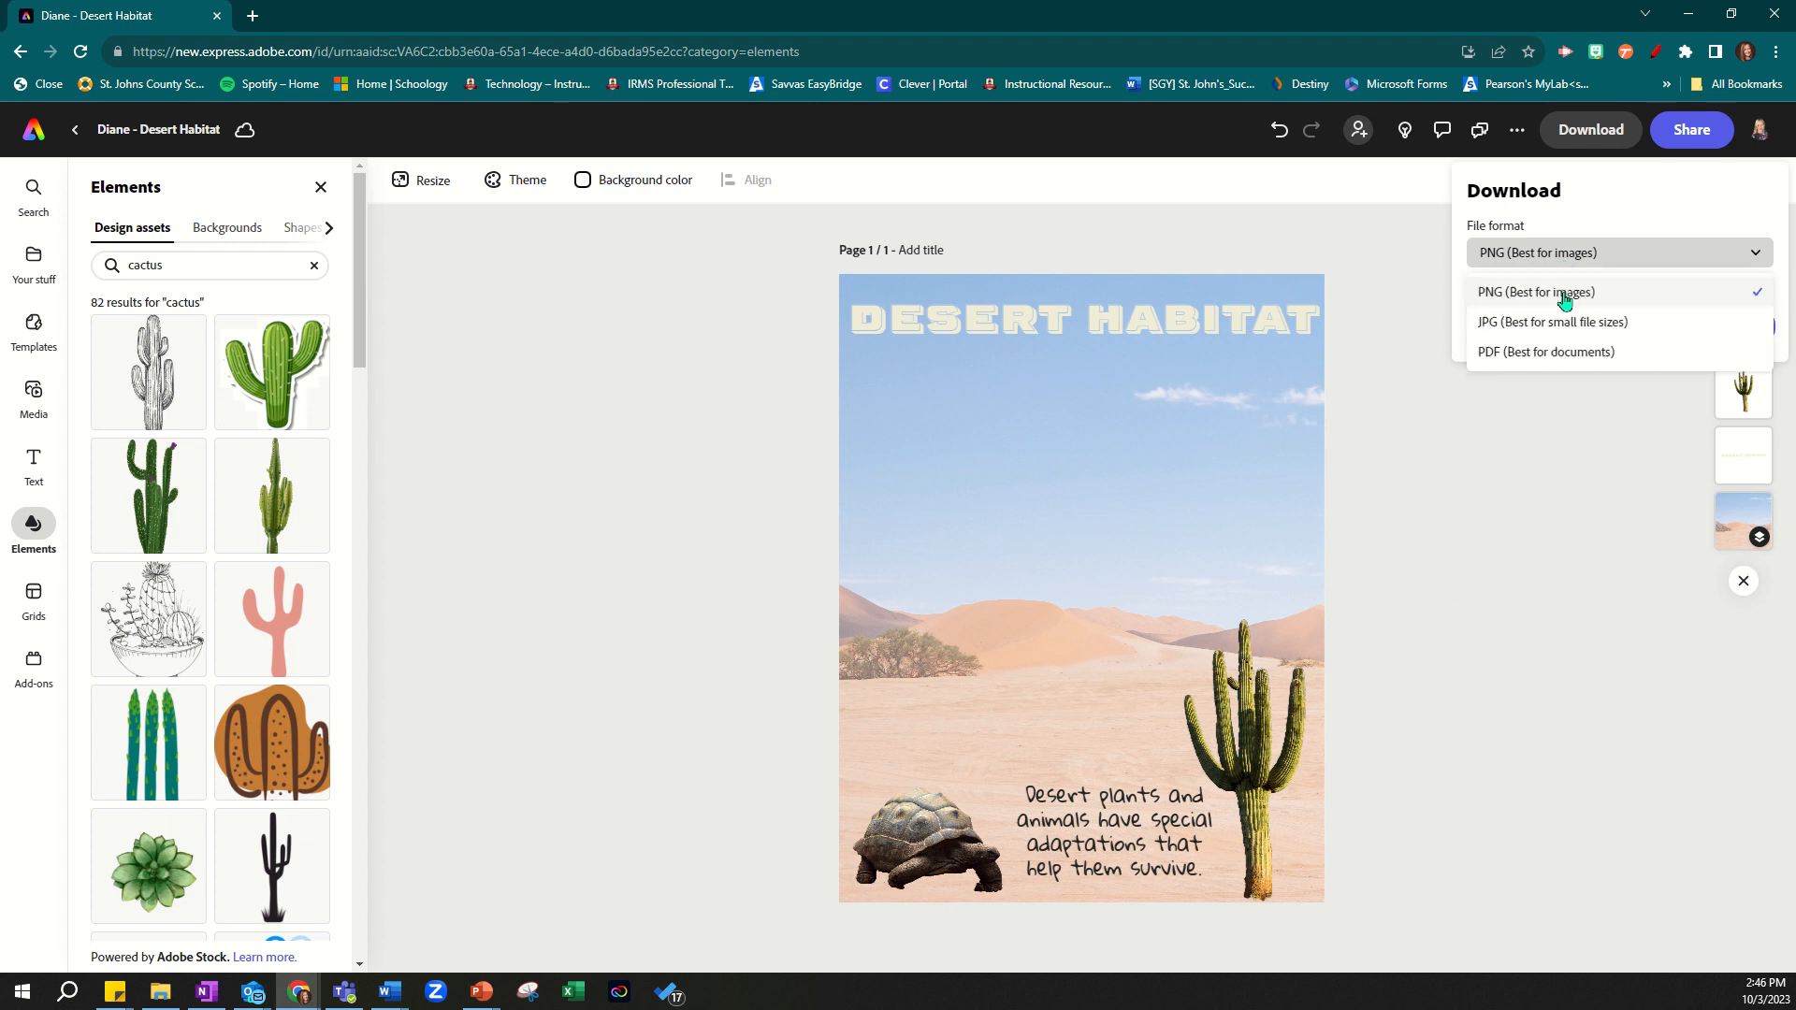
left_click(1515, 360)
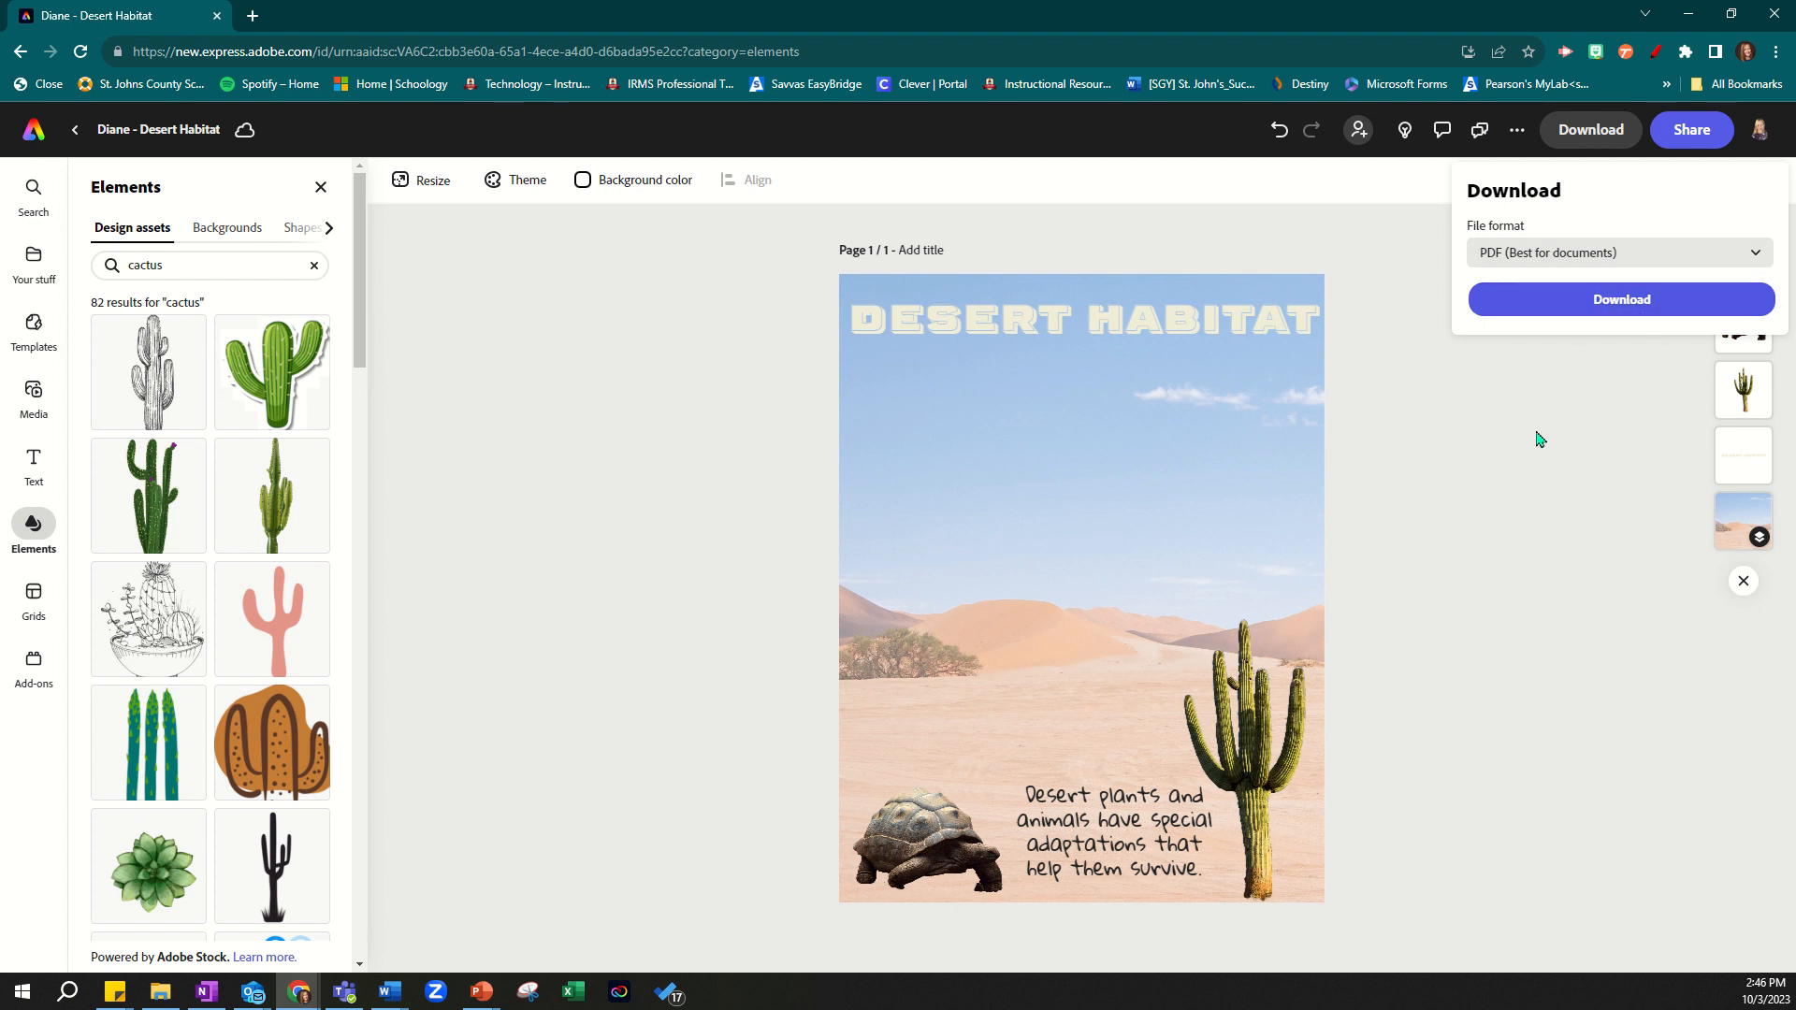
left_click(1523, 460)
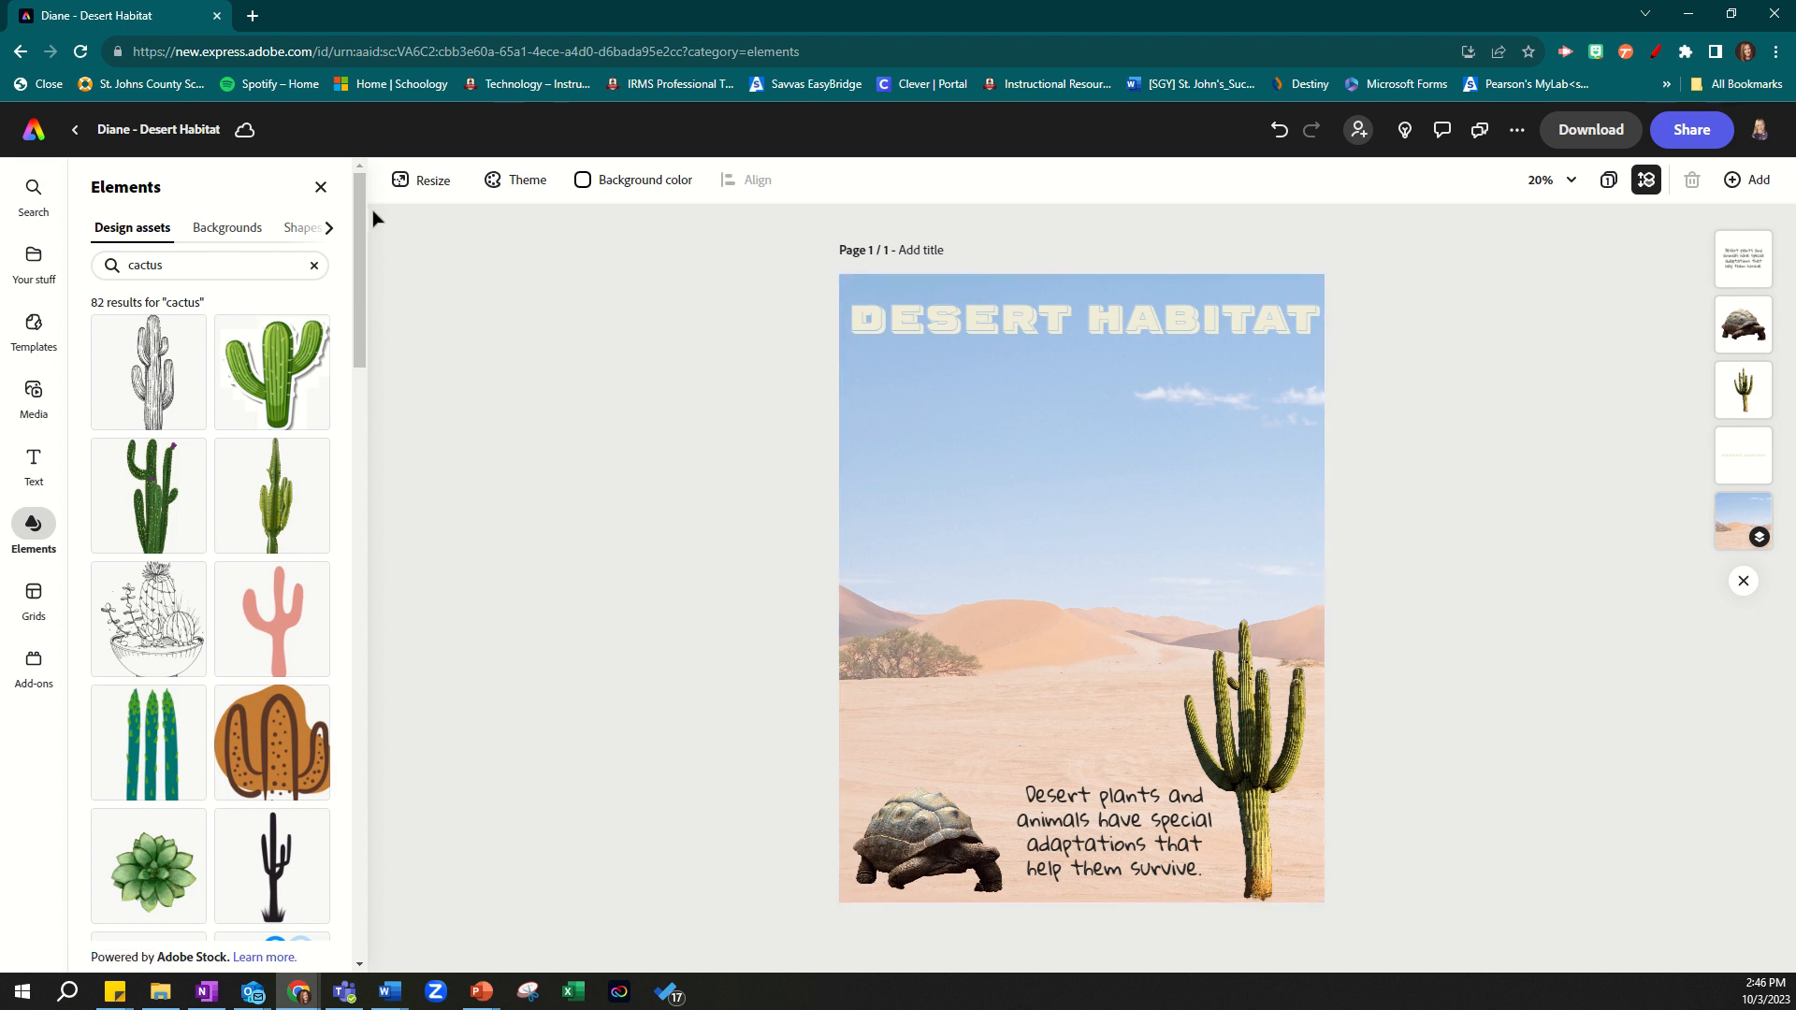
left_click(320, 187)
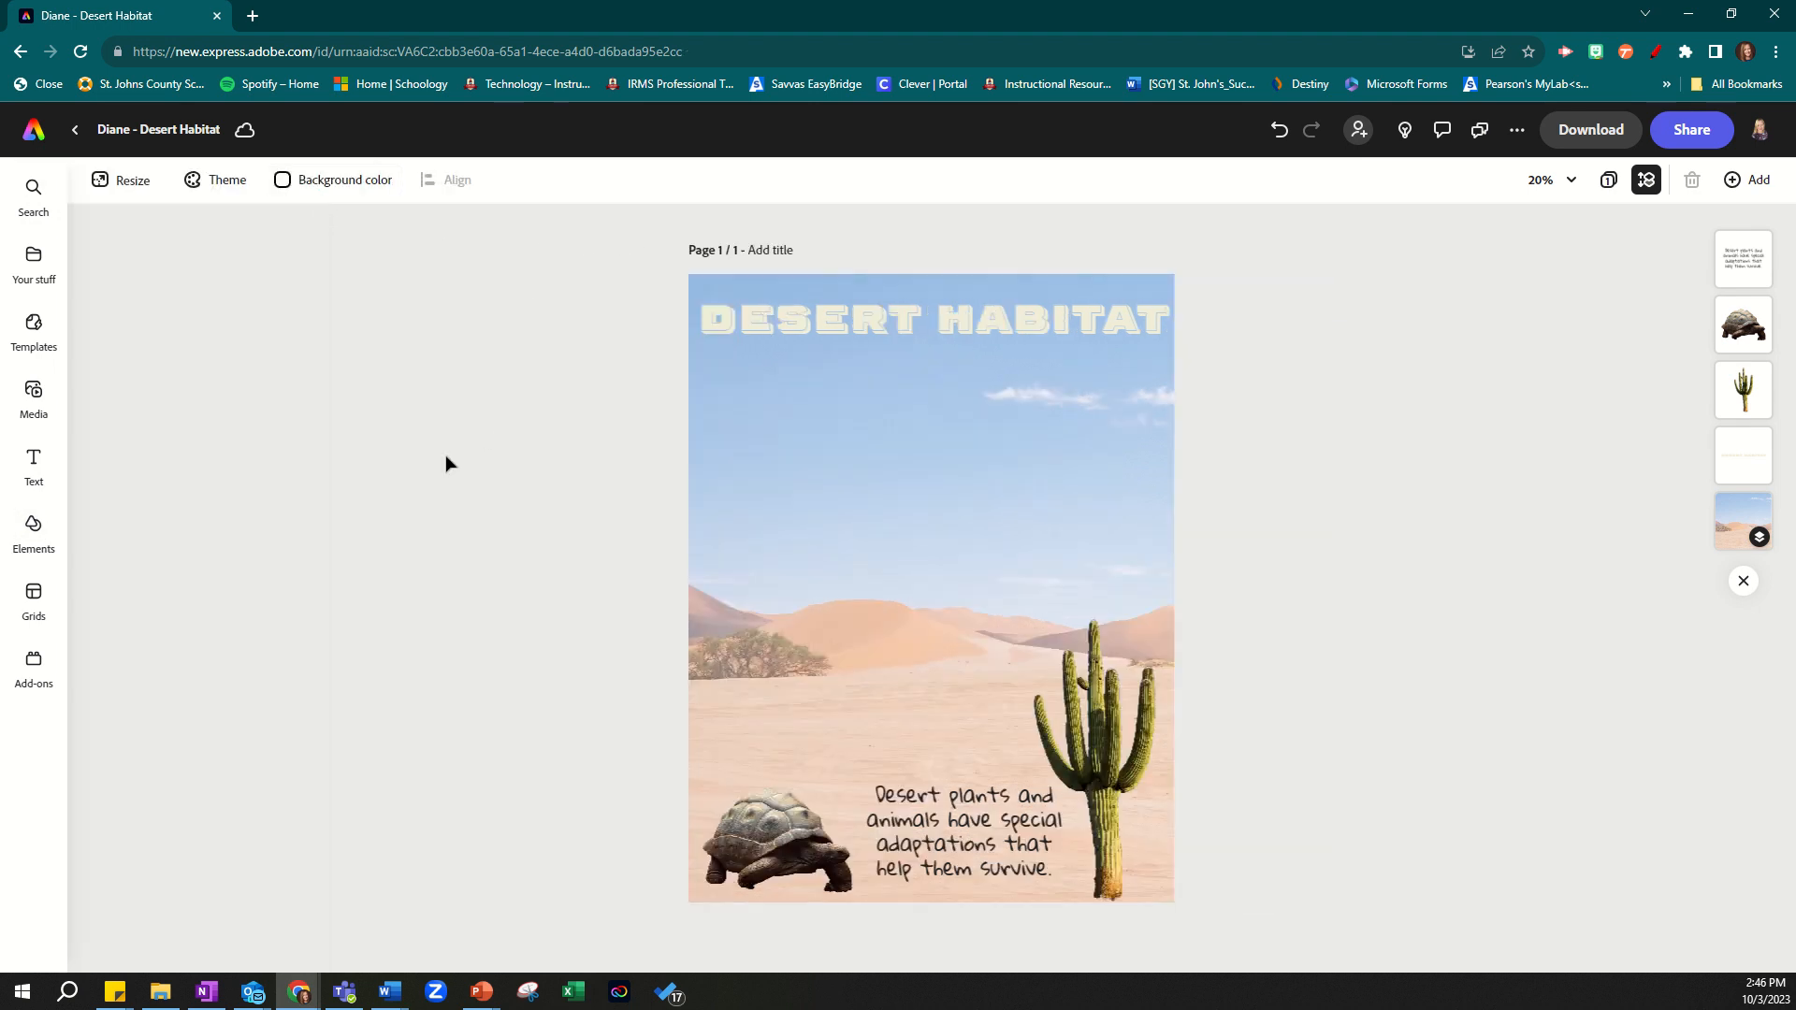